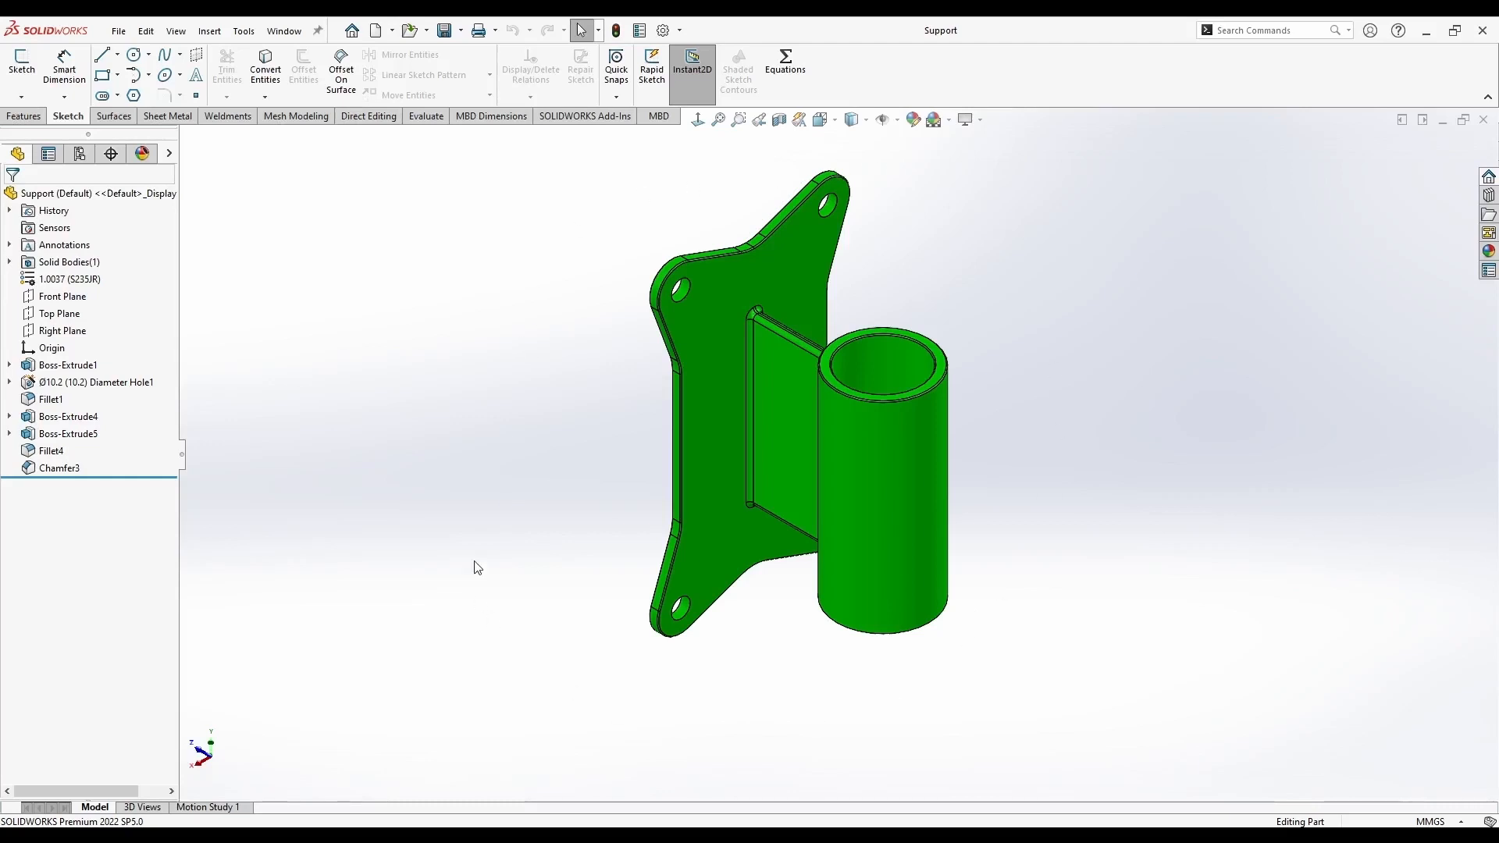
Create a new part document and set its unit system to MMGS (millimeter, gram, second)
click(375, 31)
click(362, 395)
click(605, 613)
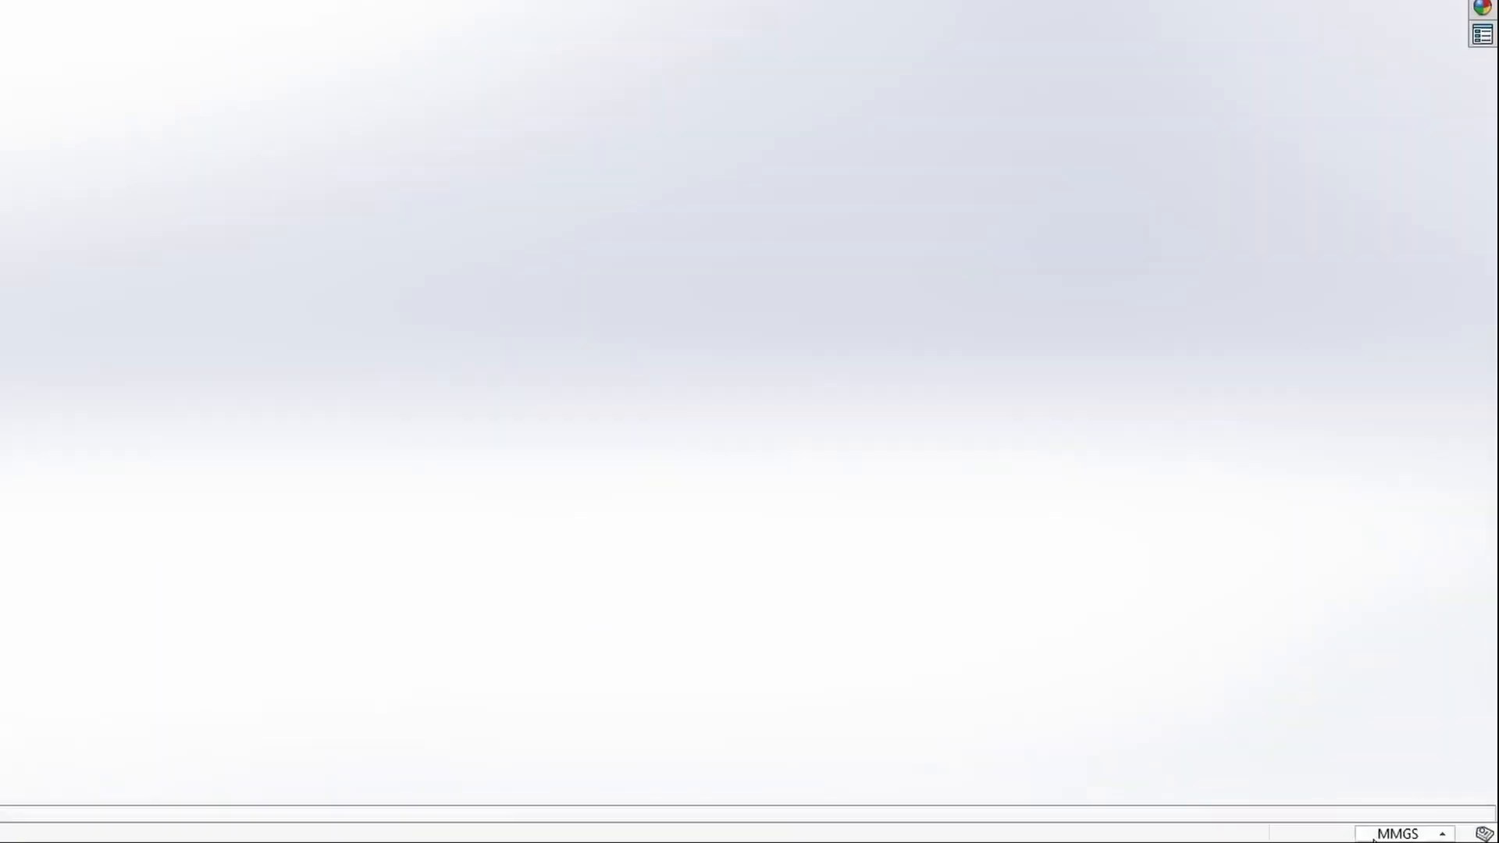
click(1428, 821)
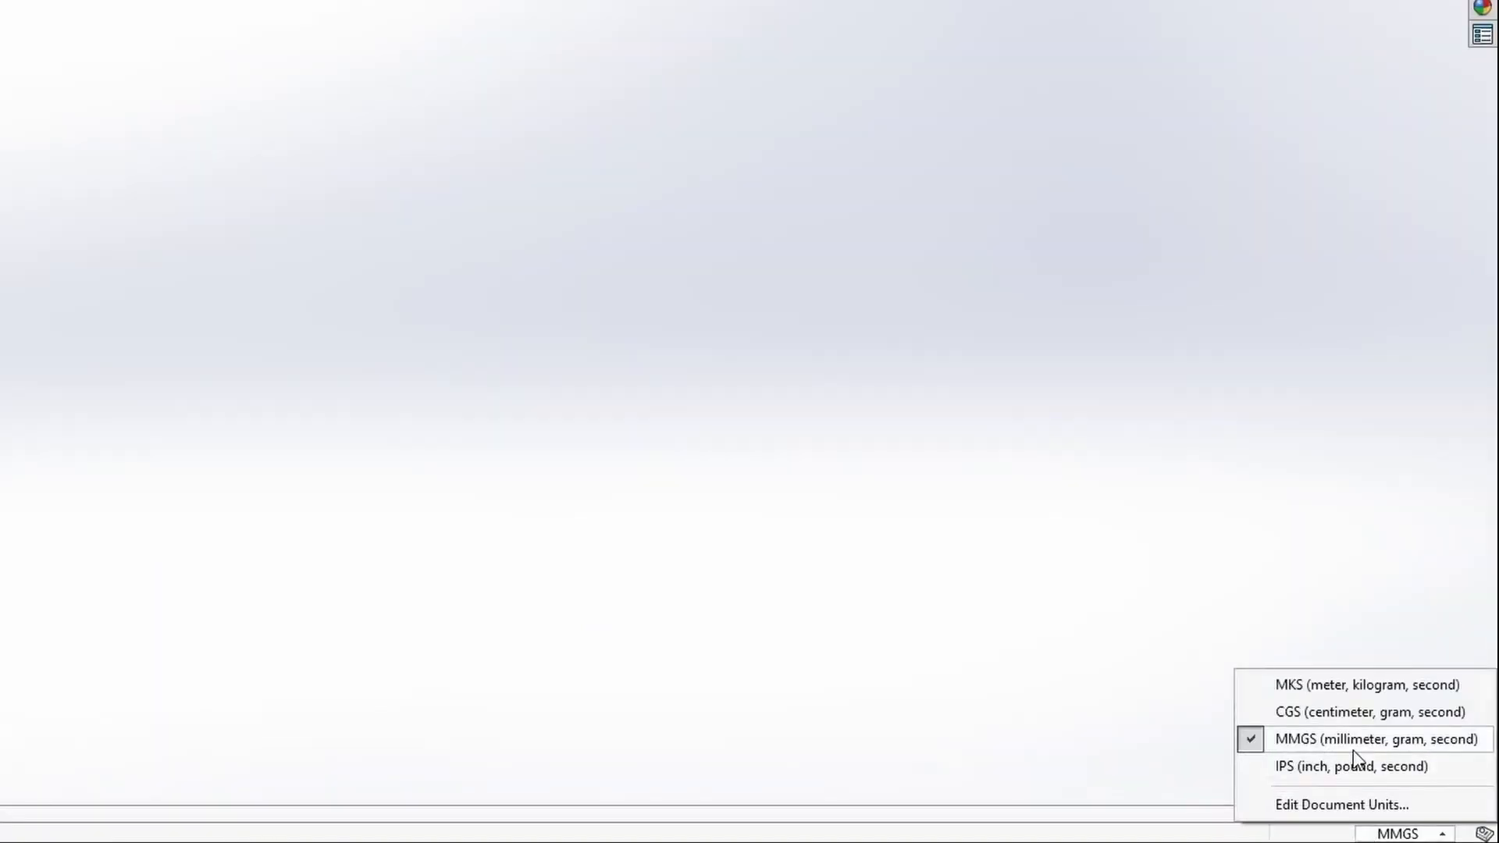
click(1351, 749)
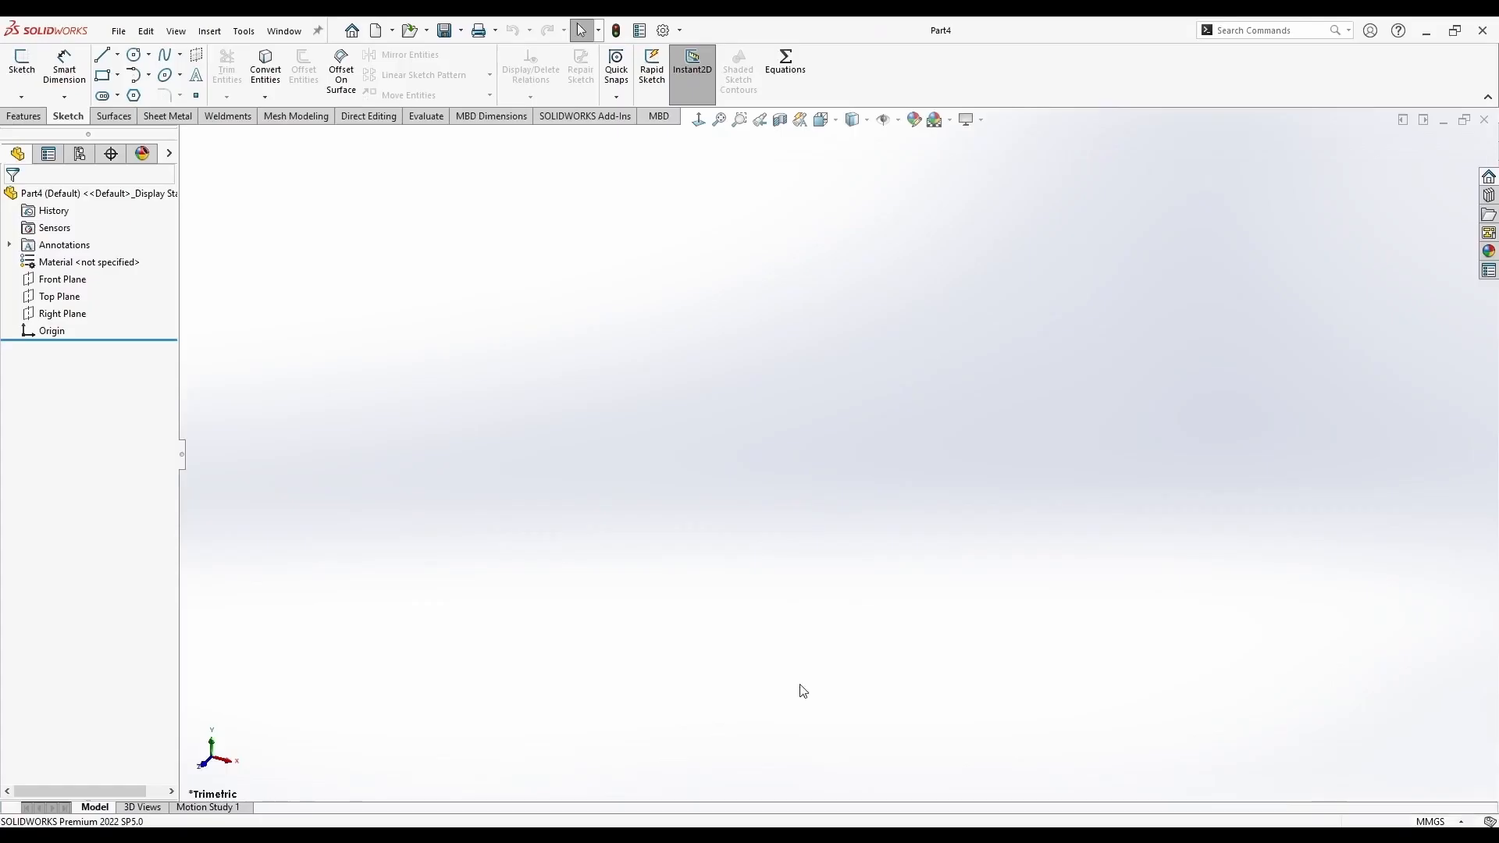
On the Front Plane, sketch a center rectangle at the origin, 150 mm high and 80 mm wide
right_click(71, 287)
click(84, 257)
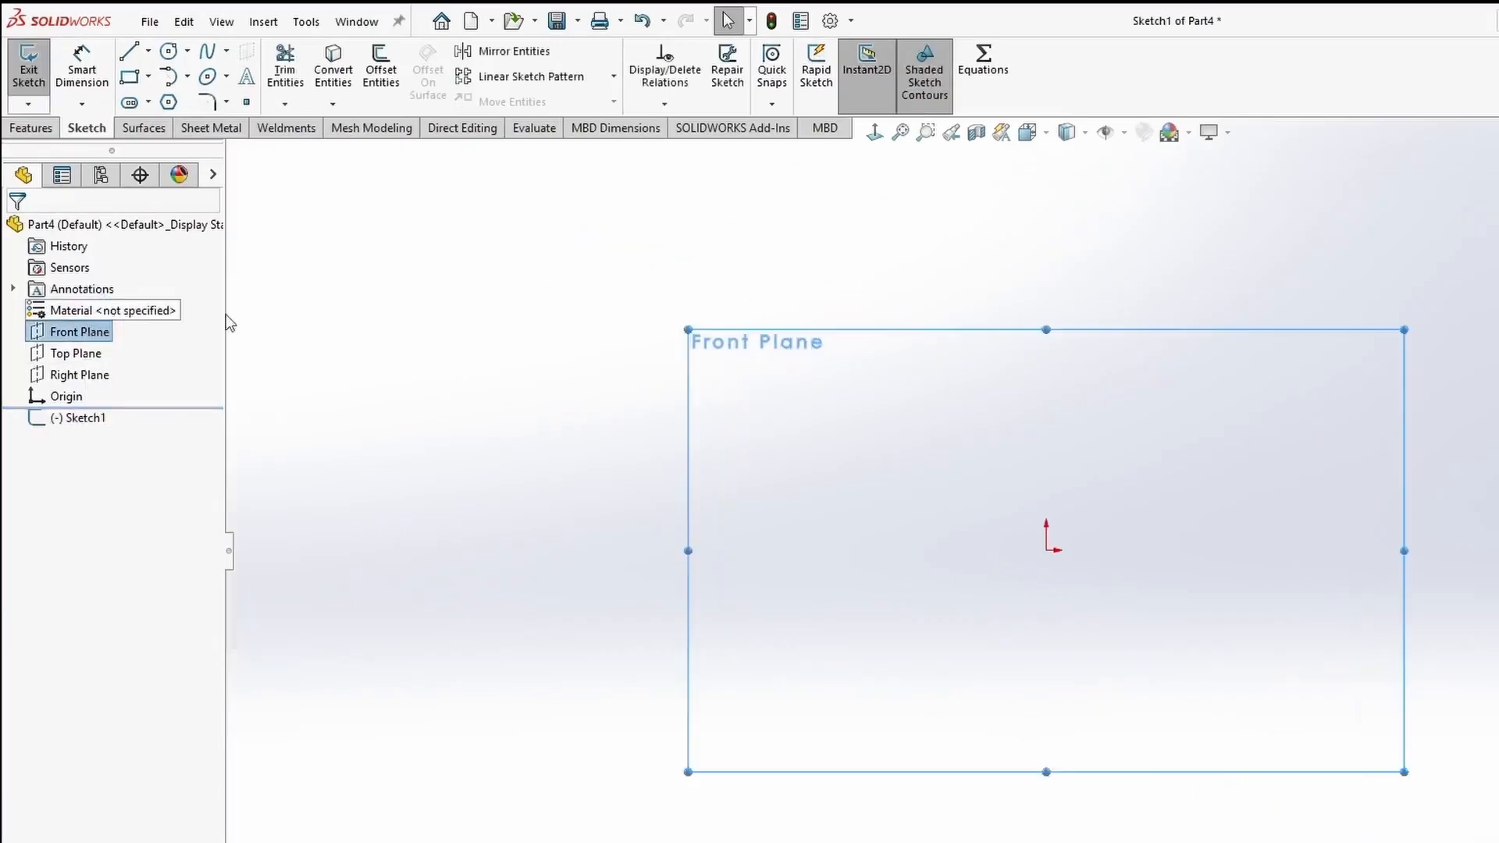
click(149, 78)
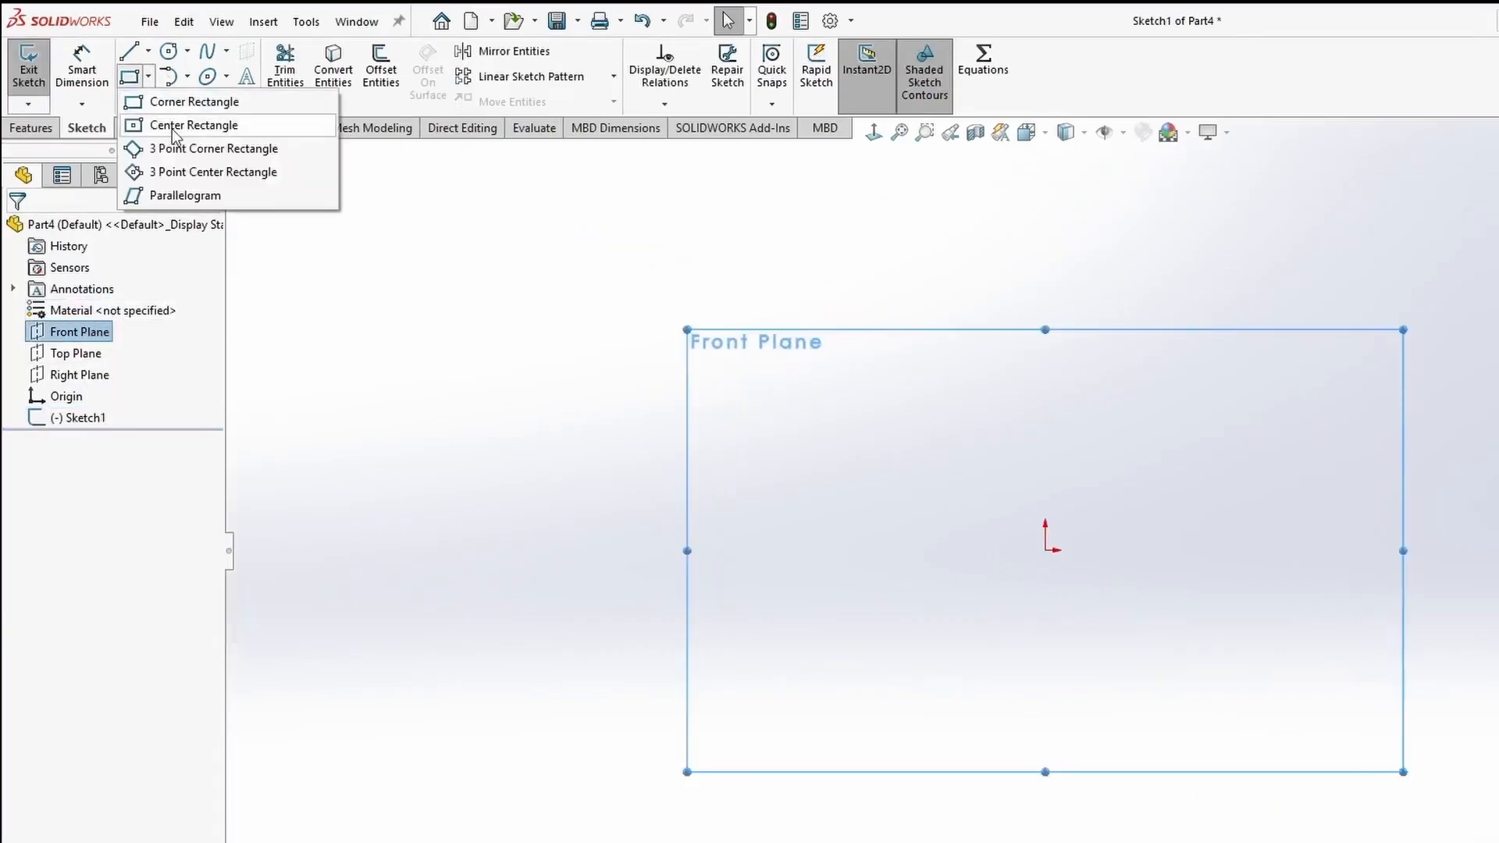
click(176, 124)
click(1046, 548)
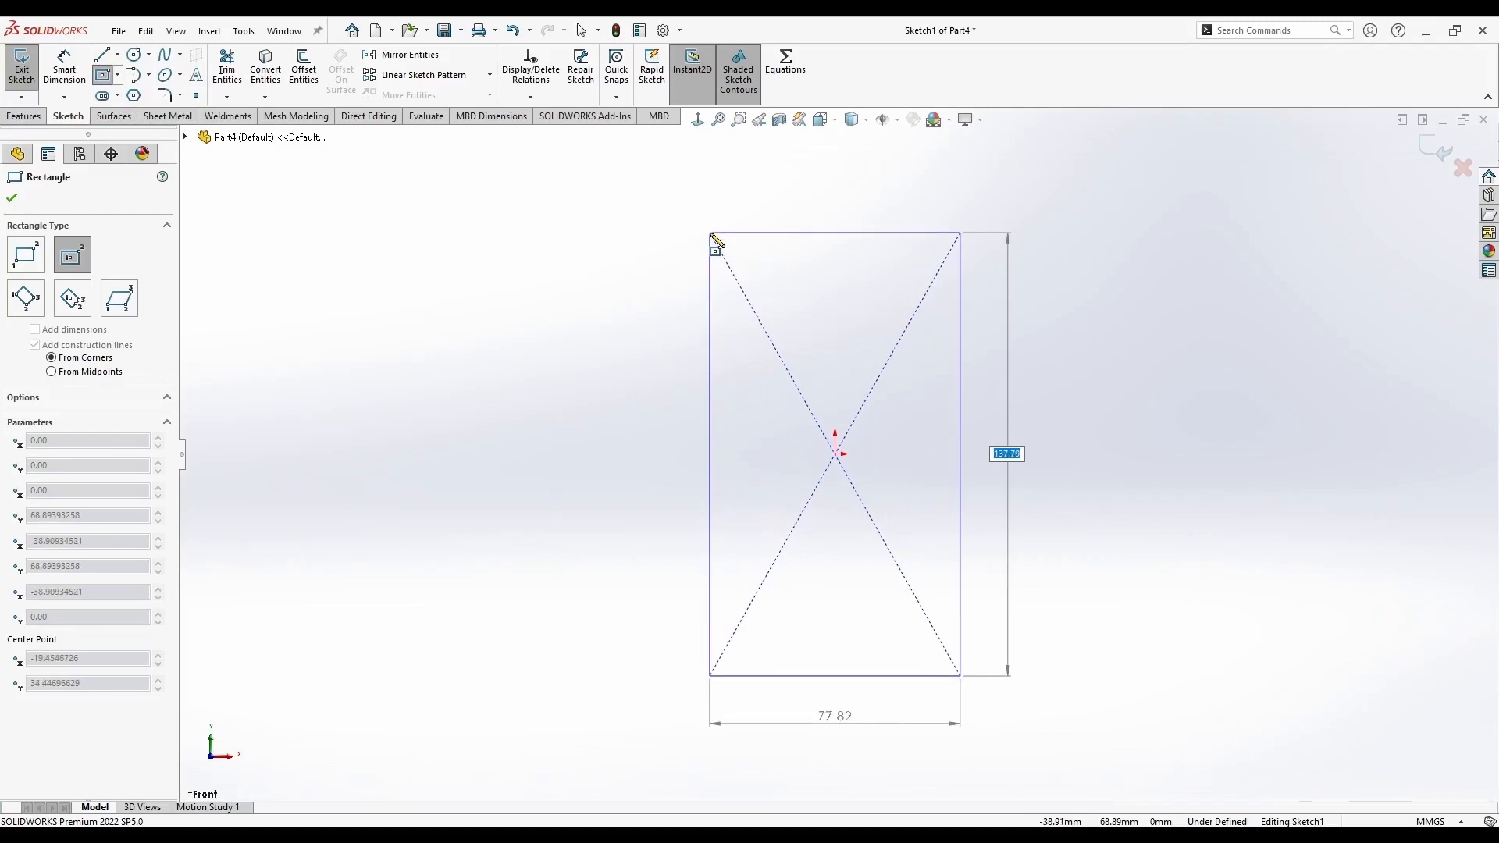
key(Tab)
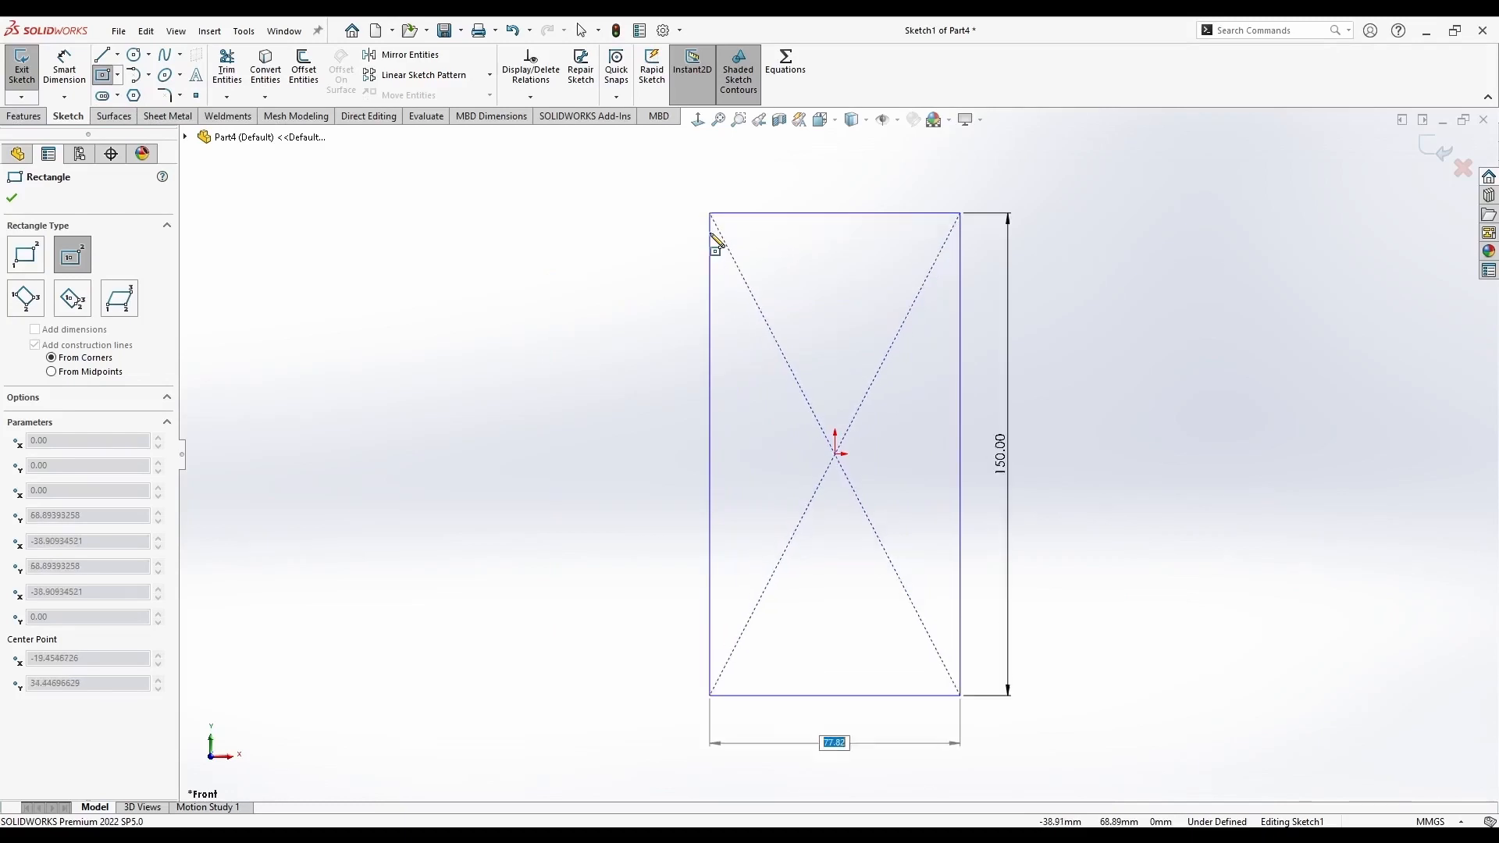
text(80)
key(Return)
key(Escape)
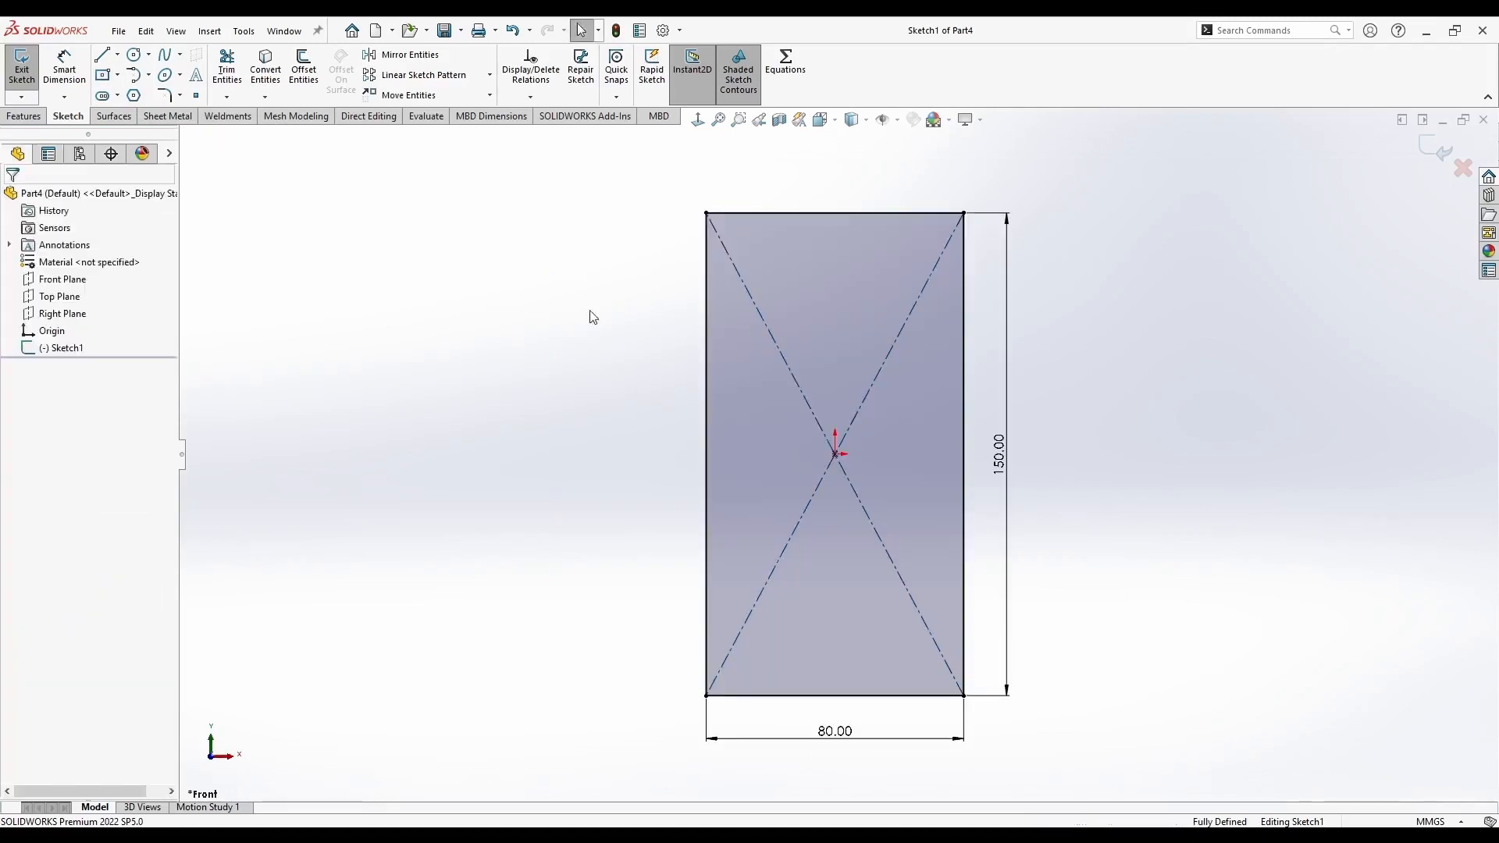
Convert the four sides of the rectangle to construction geometry
click(773, 212)
ctrl+click(707, 269)
ctrl+click(835, 694)
ctrl+click(963, 415)
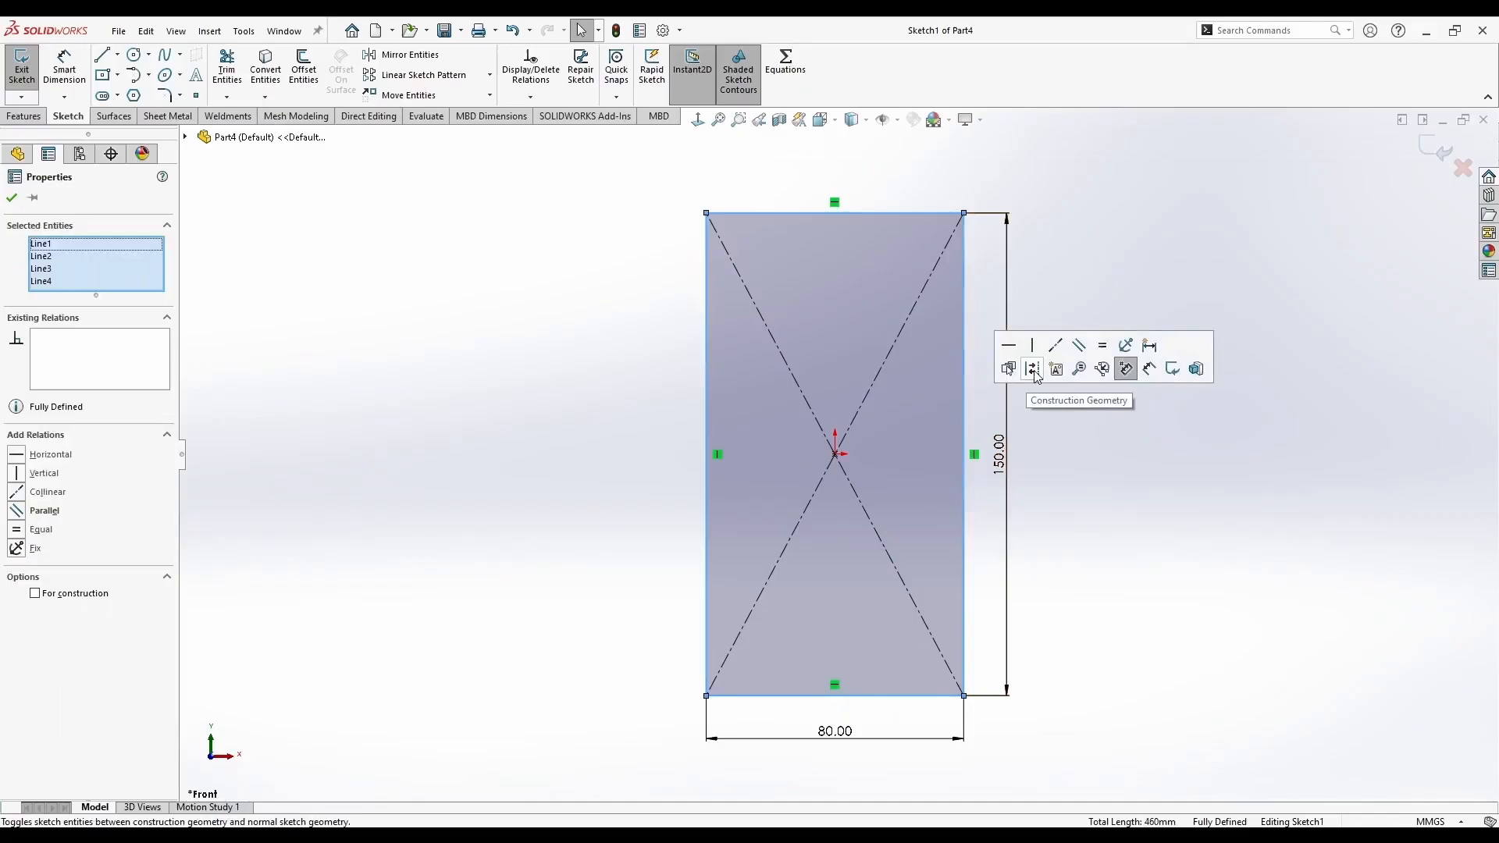
click(1031, 368)
Draw a vertical and a horizontal centerline joining the midpoints of the rectangle's opposite sides
click(117, 55)
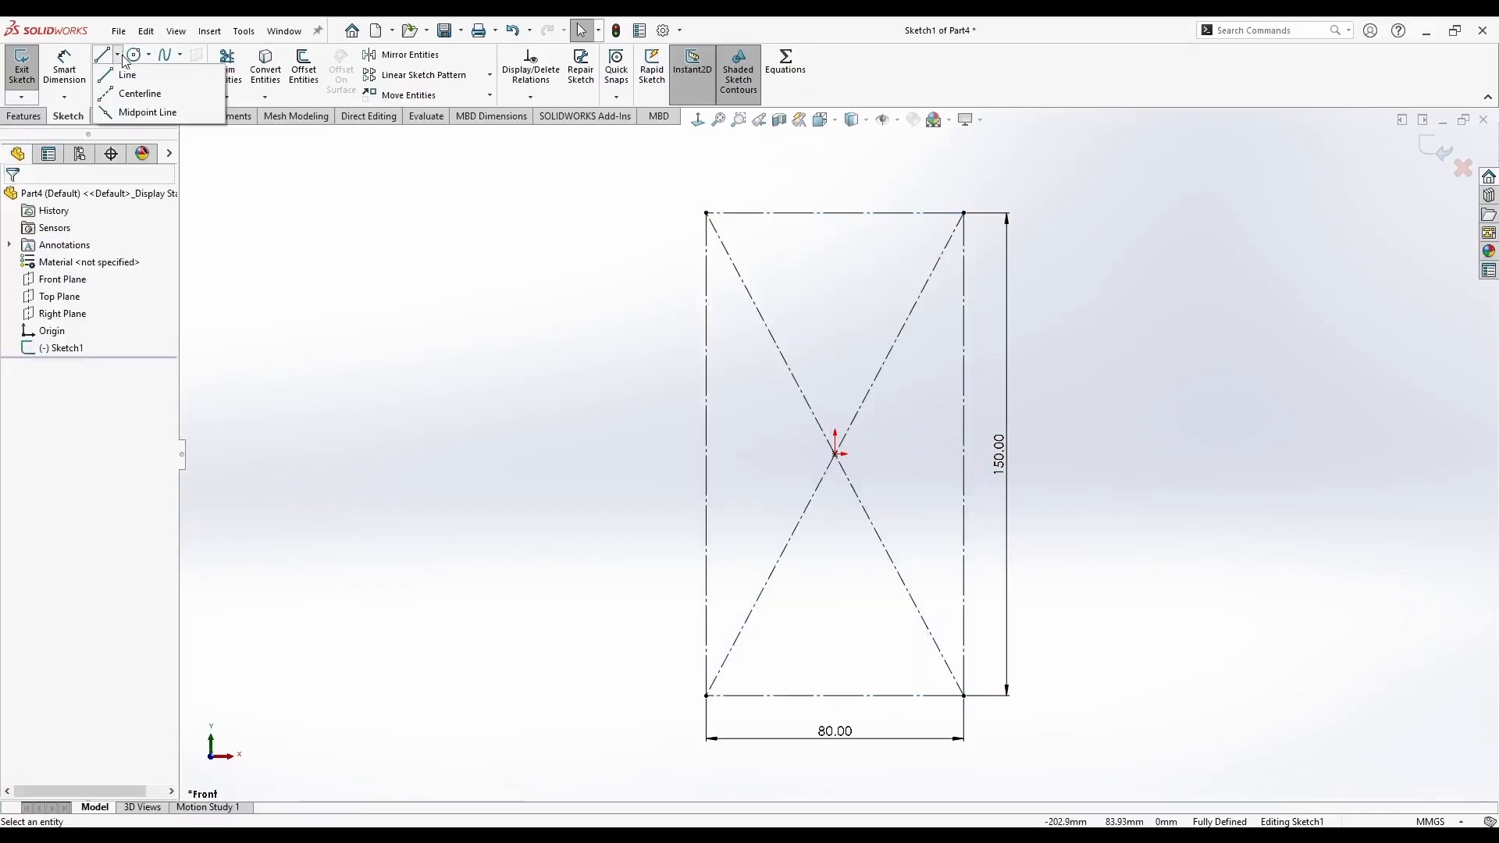
click(128, 97)
click(835, 212)
click(836, 695)
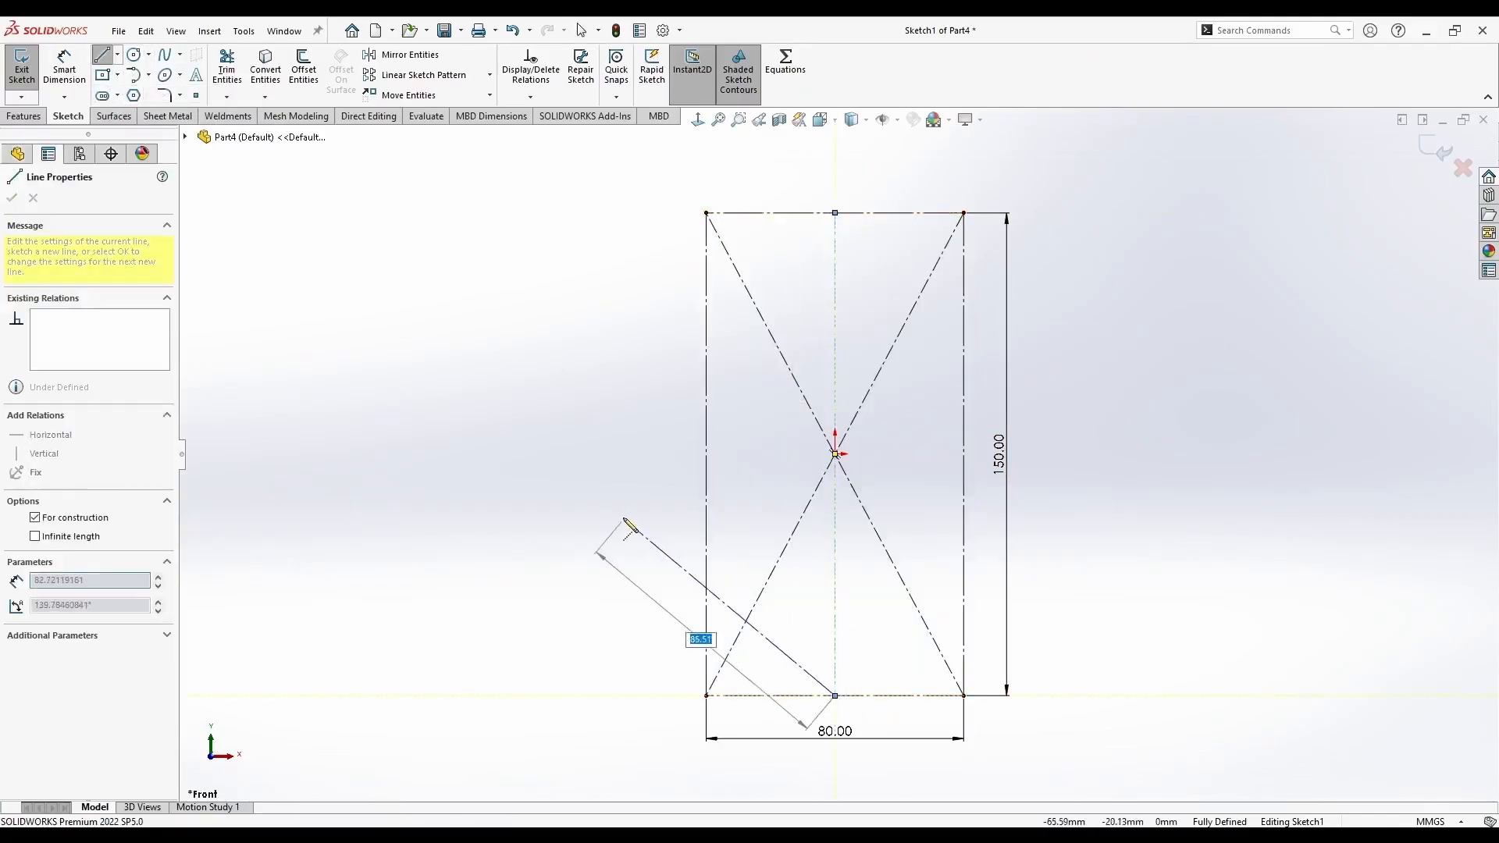
key(Escape)
click(706, 453)
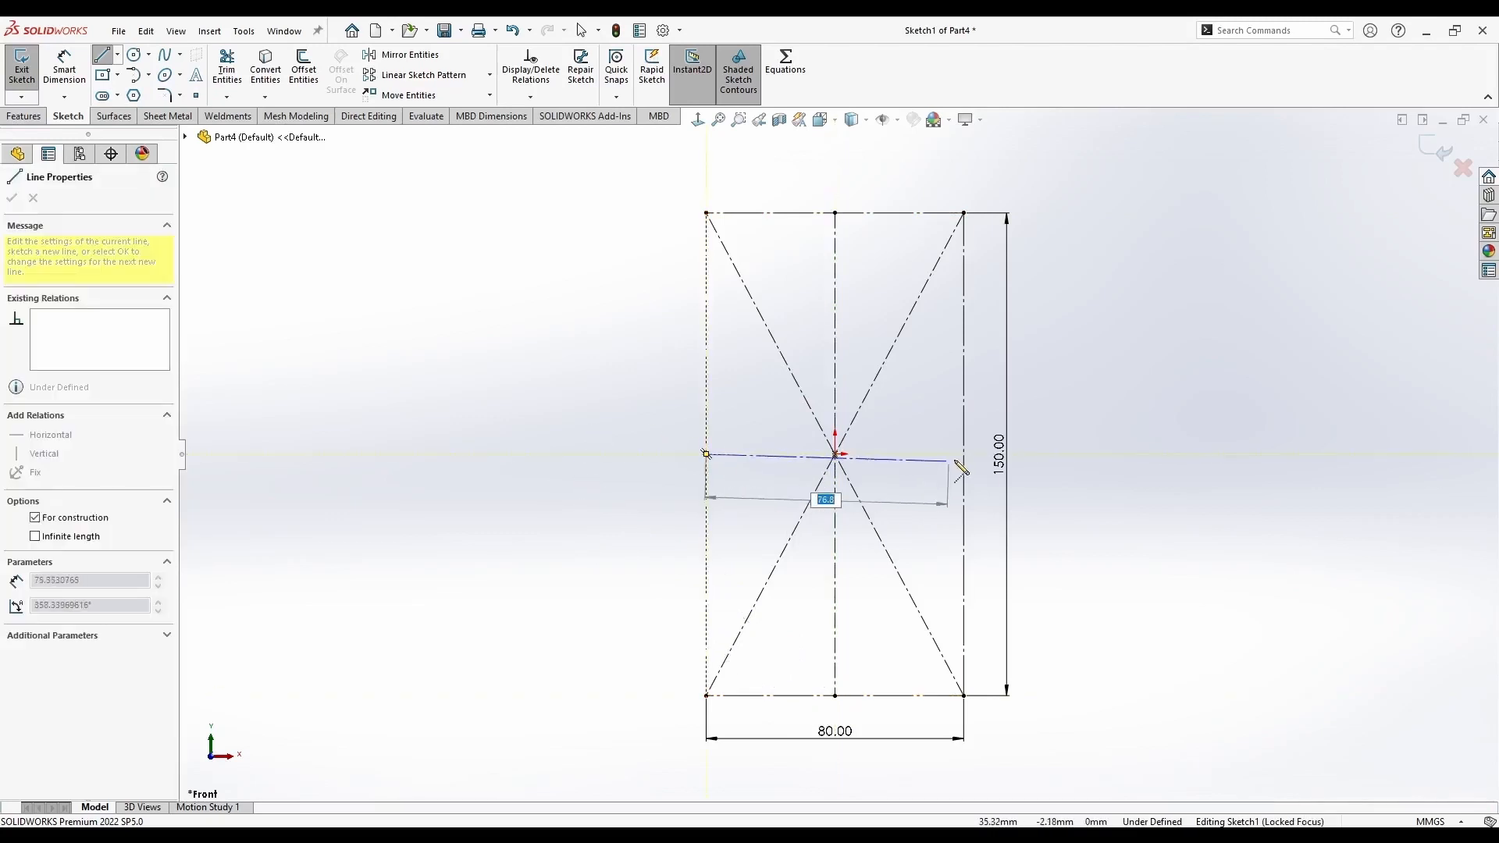
click(963, 454)
key(Escape)
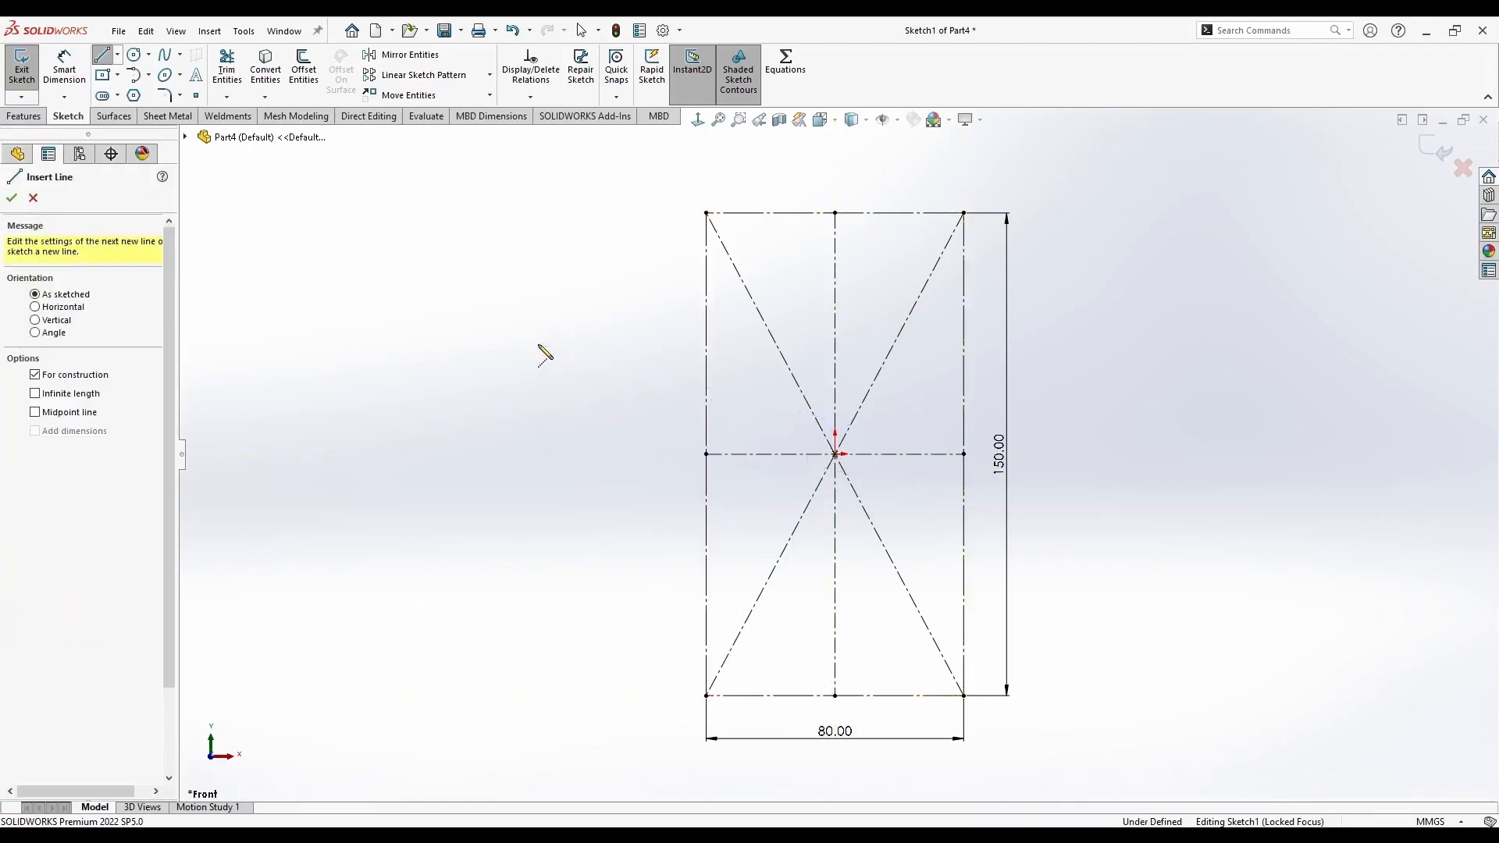
key(Escape)
Sketch four circles about 26 mm in diameter, one centered on each corner of the construction rectangle
click(133, 55)
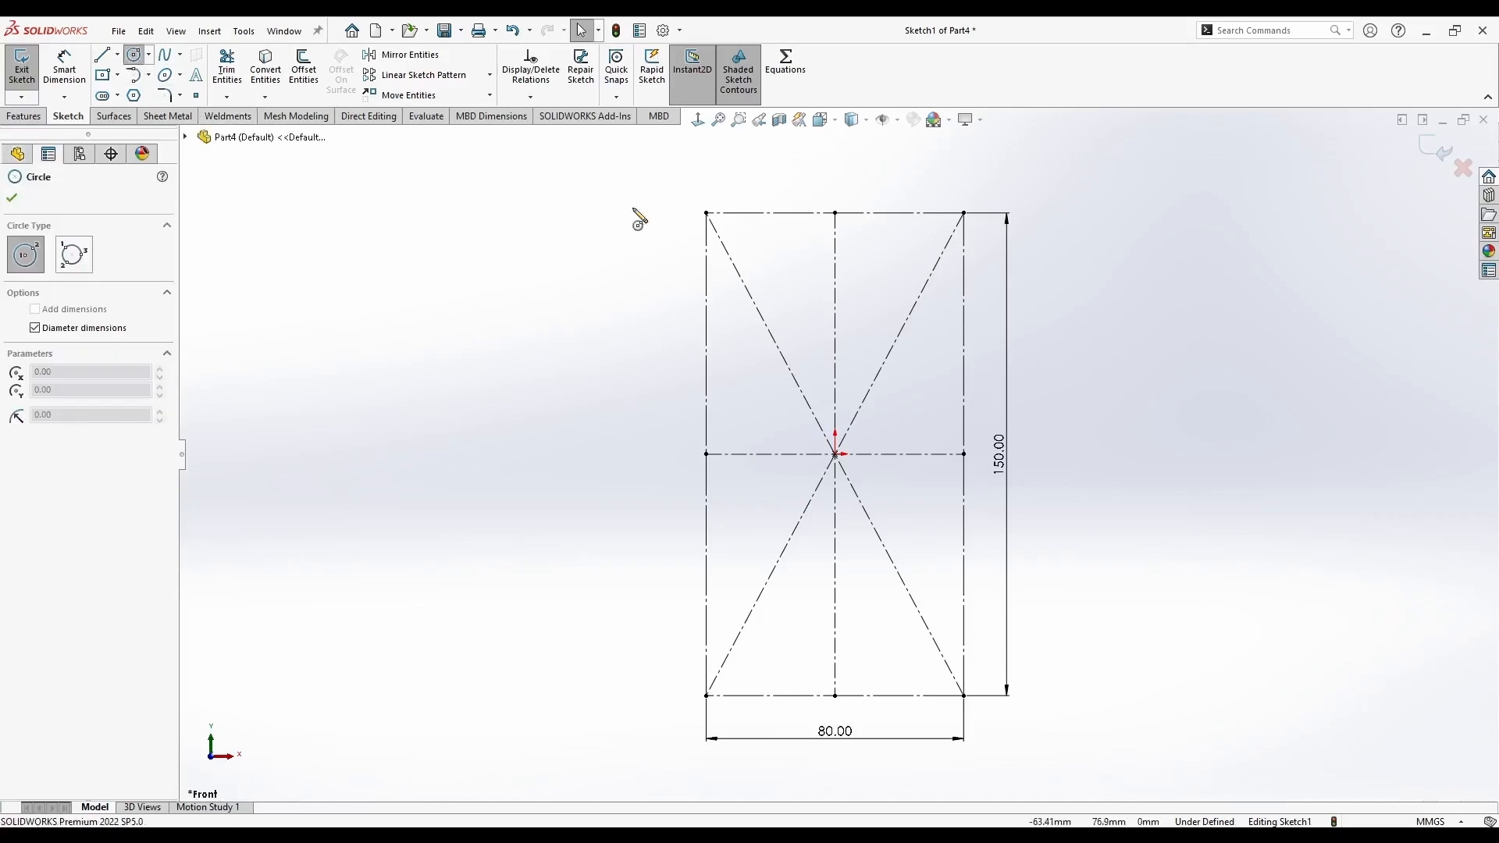
drag(706, 212, 748, 205)
drag(963, 212, 978, 178)
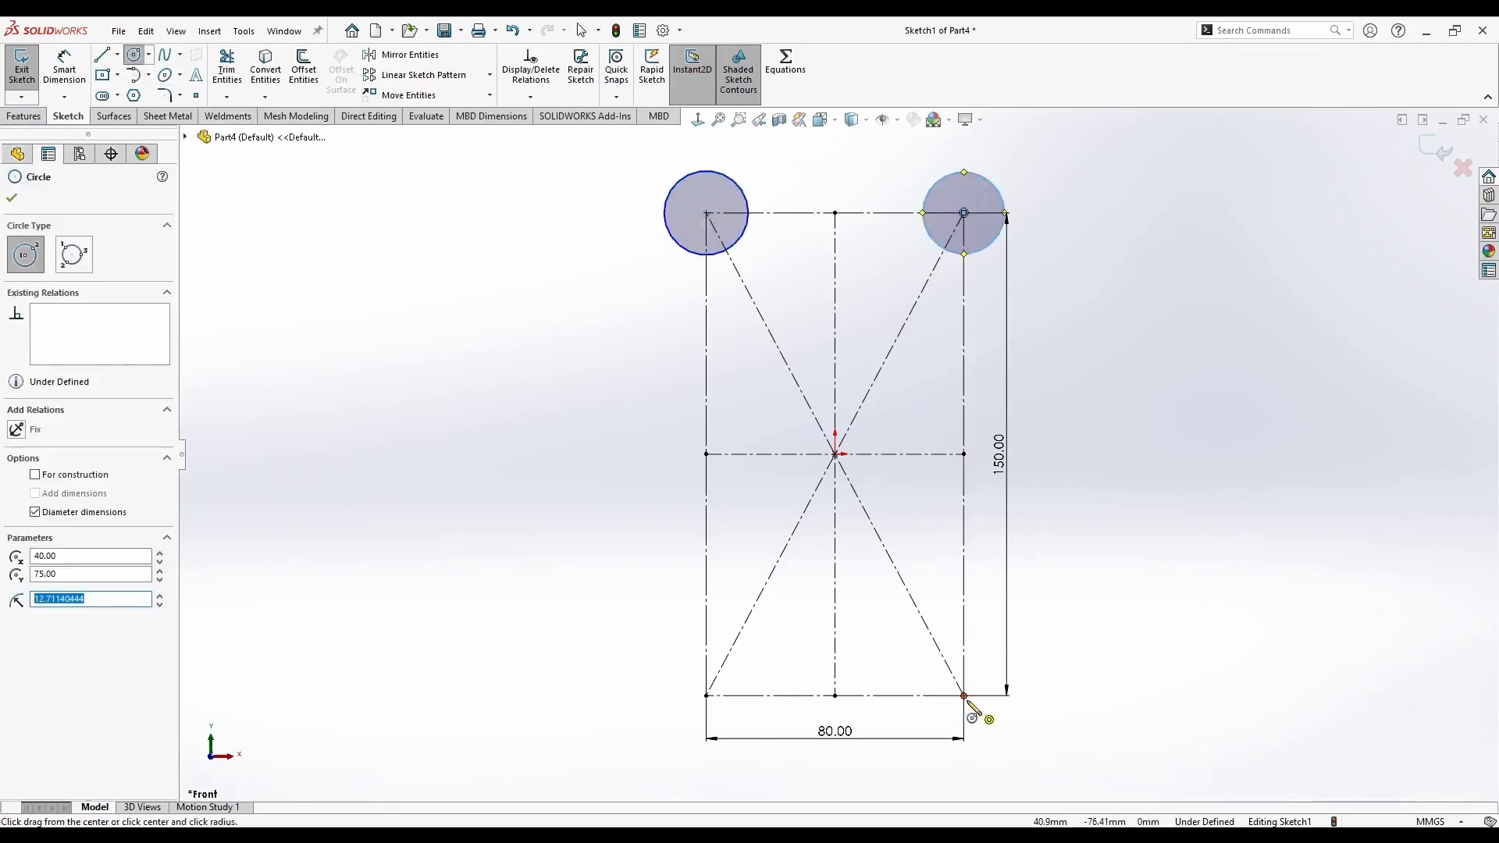
drag(963, 696, 985, 734)
drag(706, 696, 674, 713)
key(Escape)
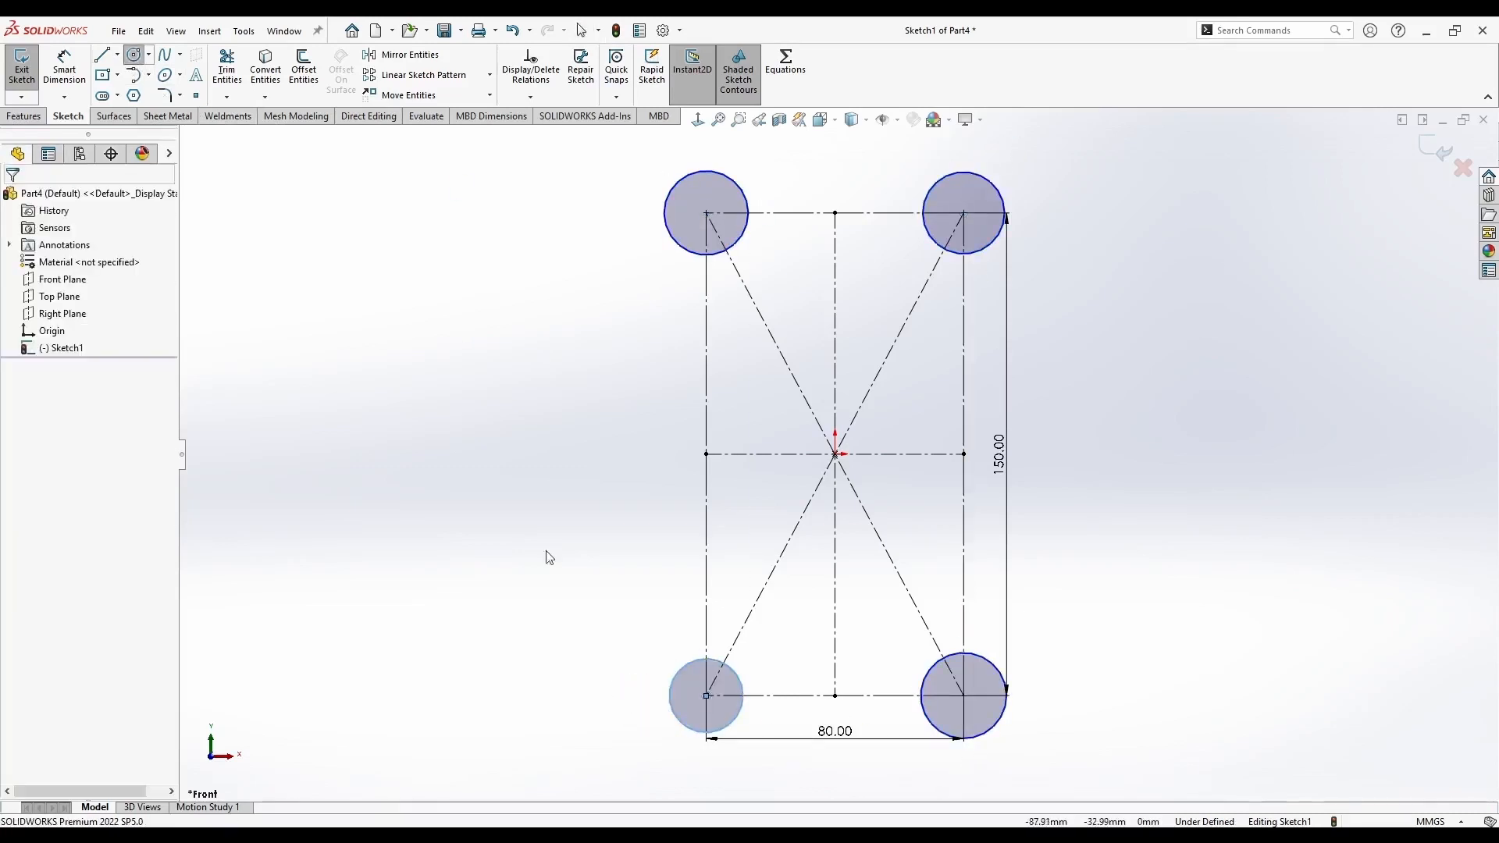
Dimension the upper-left circle to a diameter of 25 mm
click(64, 68)
click(664, 204)
click(613, 191)
click(610, 185)
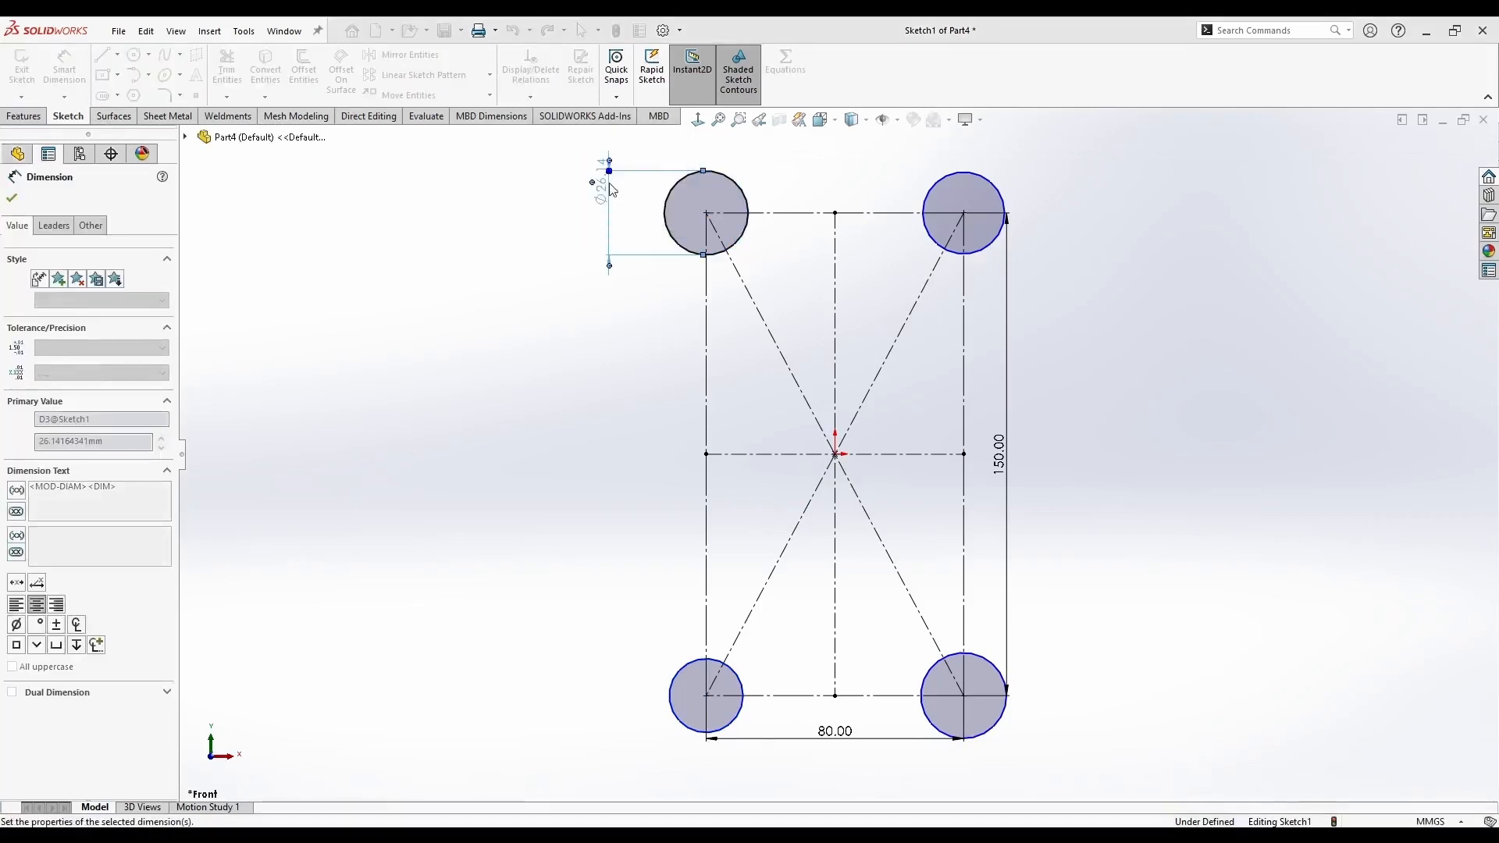
text(25)
key(Return)
key(Escape)
Apply an Equal relation to all four corner circles
click(925, 197)
ctrl+click(741, 192)
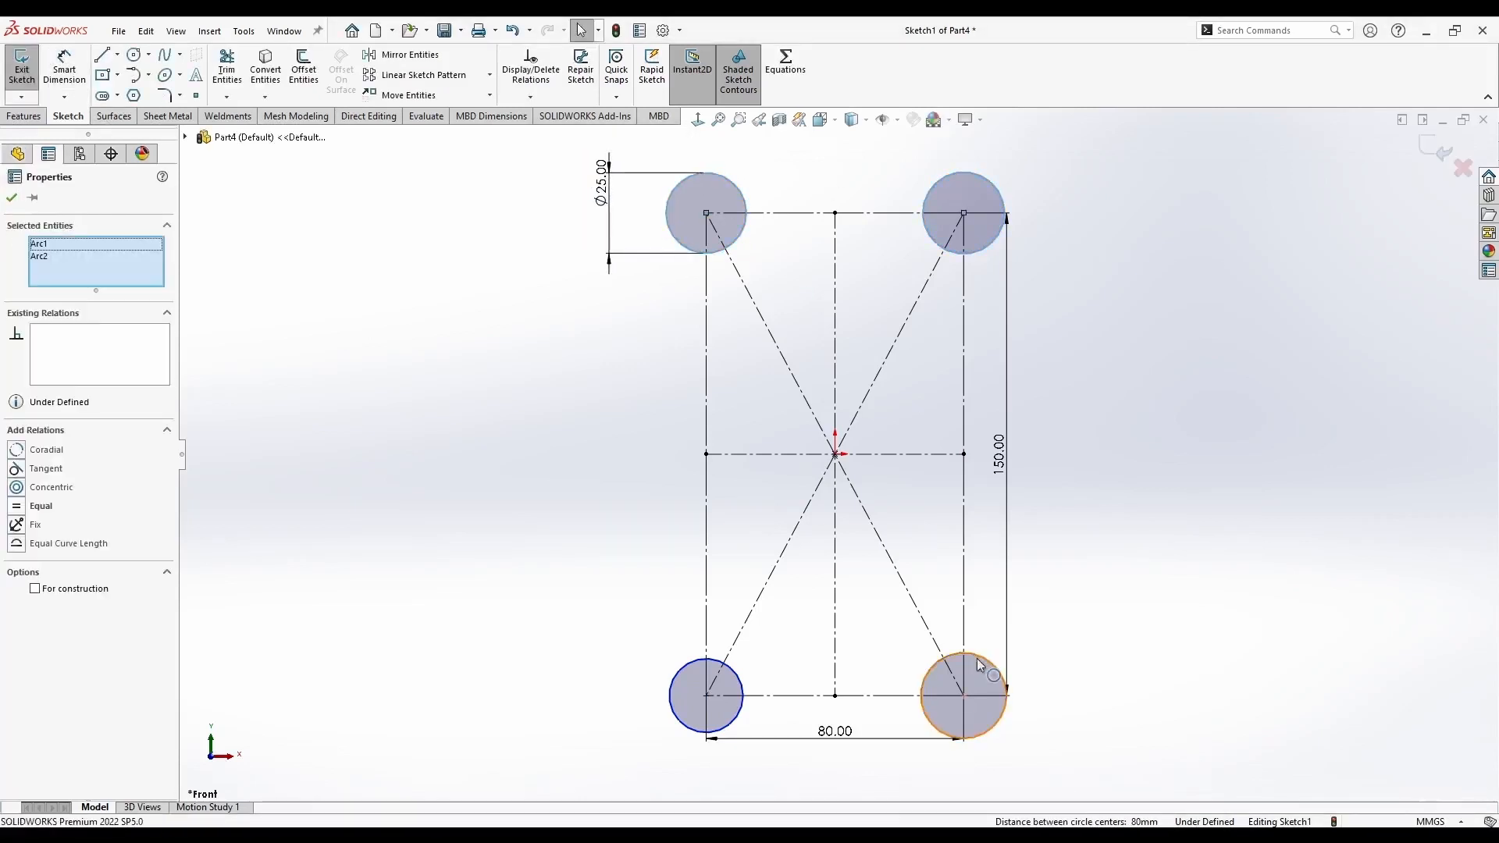
ctrl+click(975, 655)
ctrl+click(742, 688)
click(837, 612)
click(531, 424)
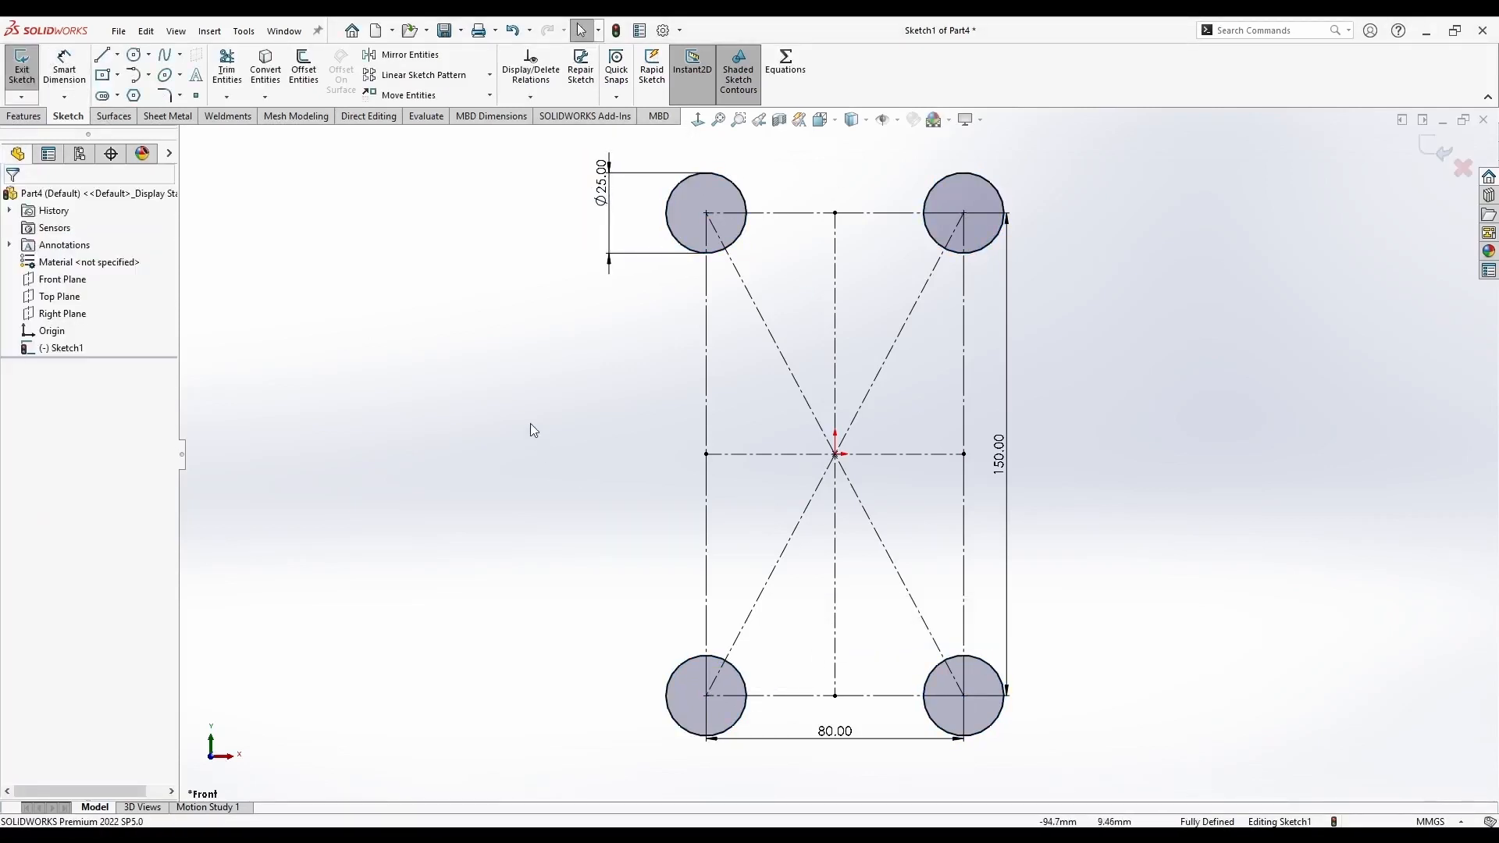
Draw a three-segment line chain between the upper circles: a horizontal middle on the rectangle's top side, with slanted ends about 33 and 30 mm long
click(102, 57)
click(706, 150)
click(792, 213)
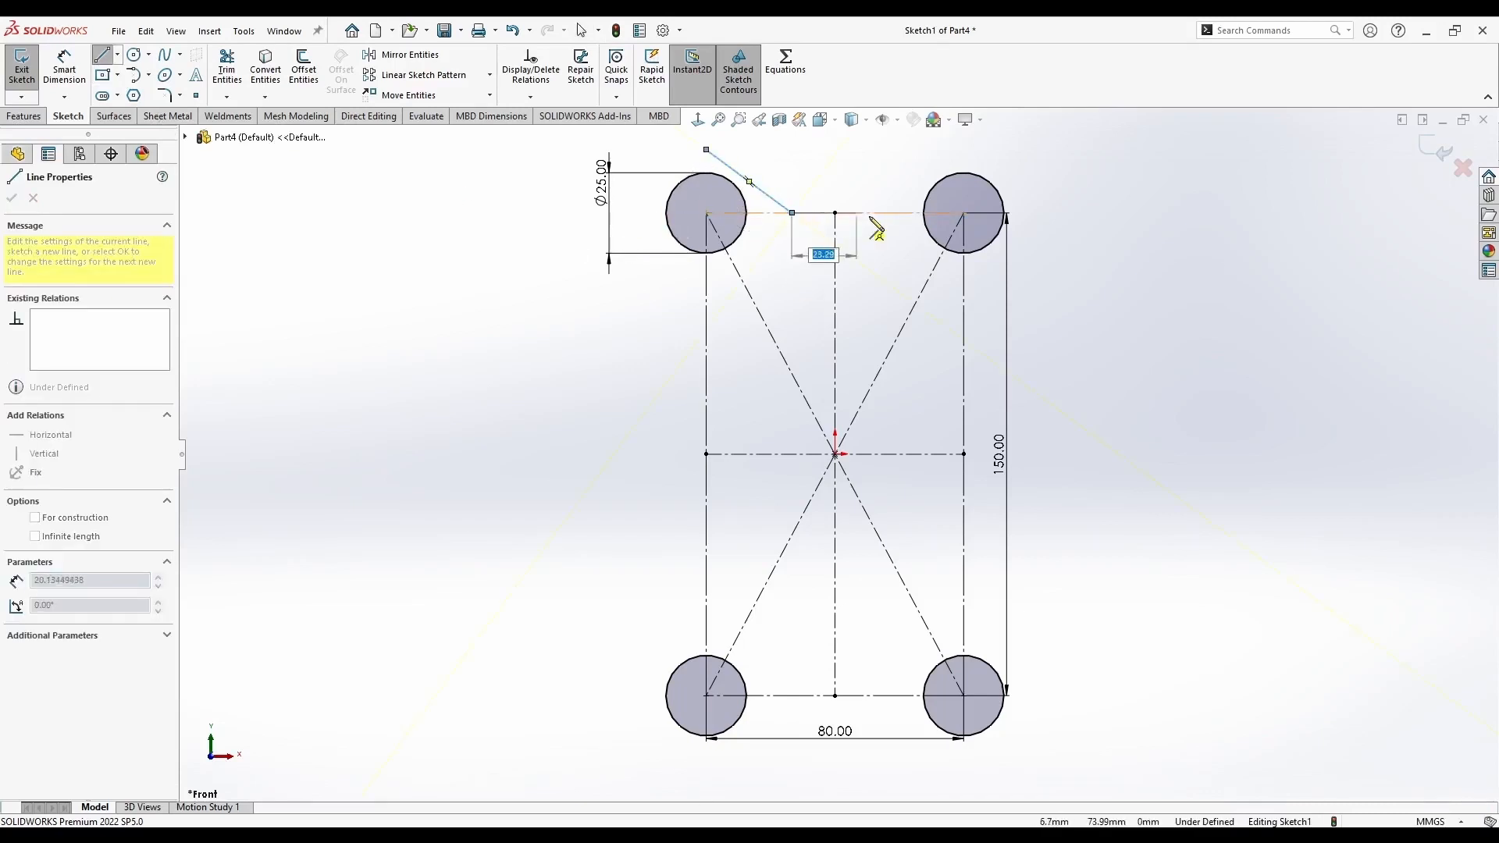
click(889, 213)
double_click(964, 154)
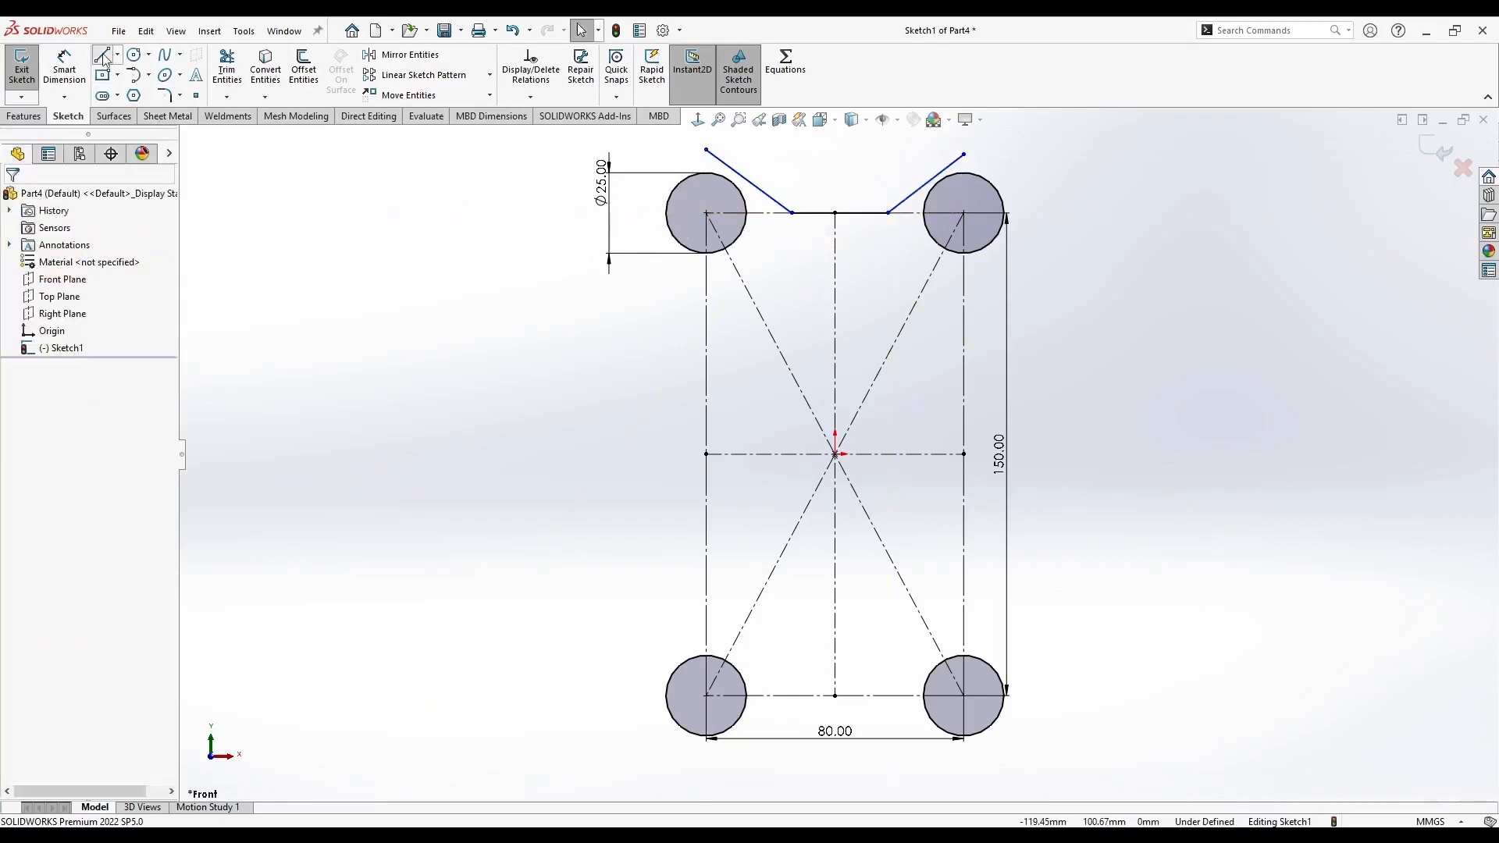
Draw a three-segment line chain along the rectangle's left side: a vertical middle on that side with outward-slanting ends beside the circles
click(647, 227)
click(706, 278)
click(706, 634)
double_click(633, 686)
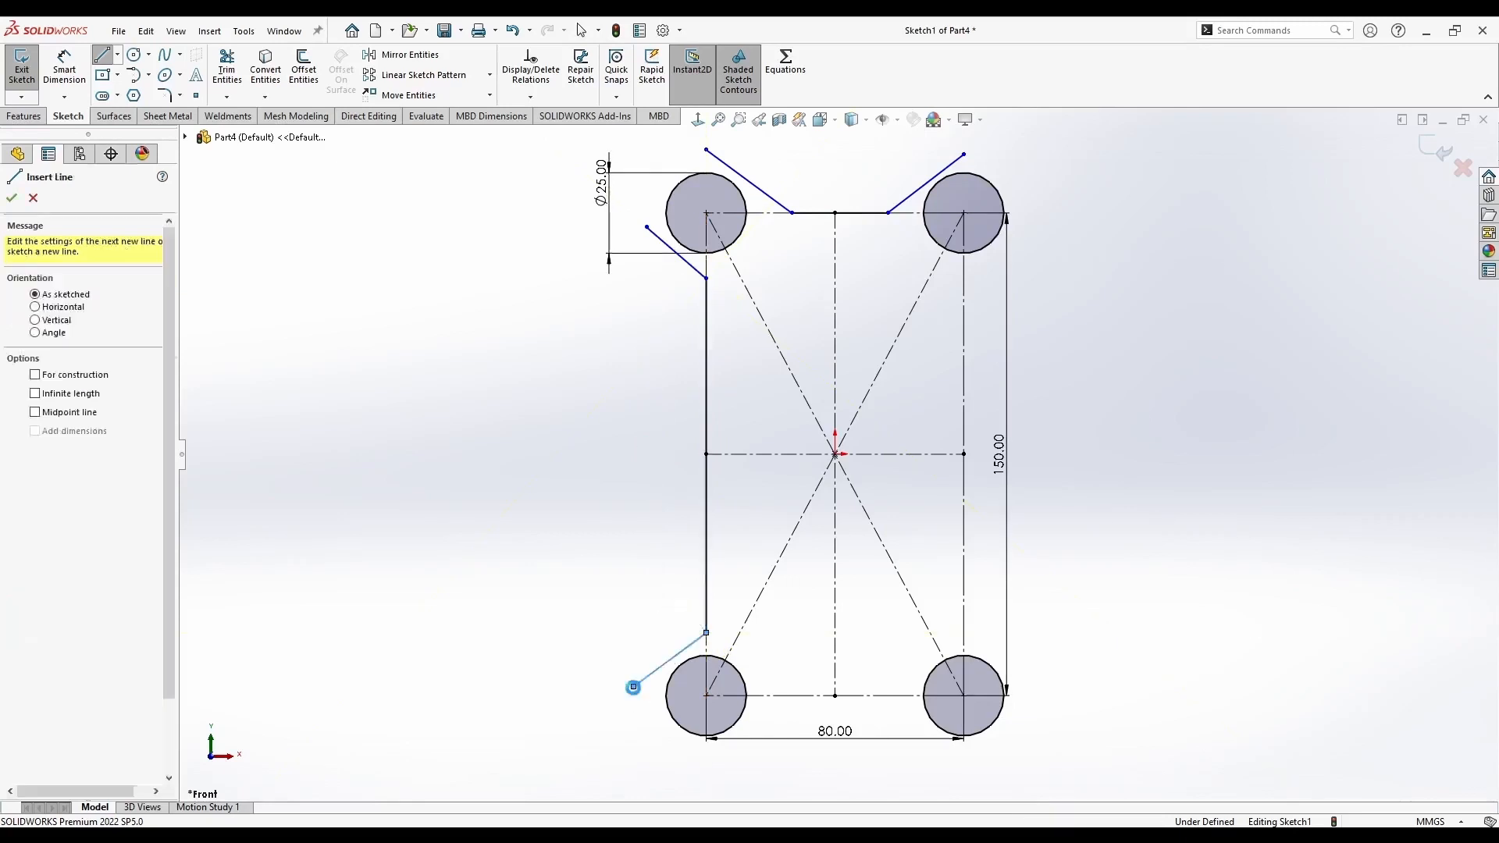
key(Escape)
Make the two slanted lines of the left chain tangent to the lower-left and upper-left circles
click(651, 674)
ctrl+click(668, 684)
click(713, 613)
click(636, 328)
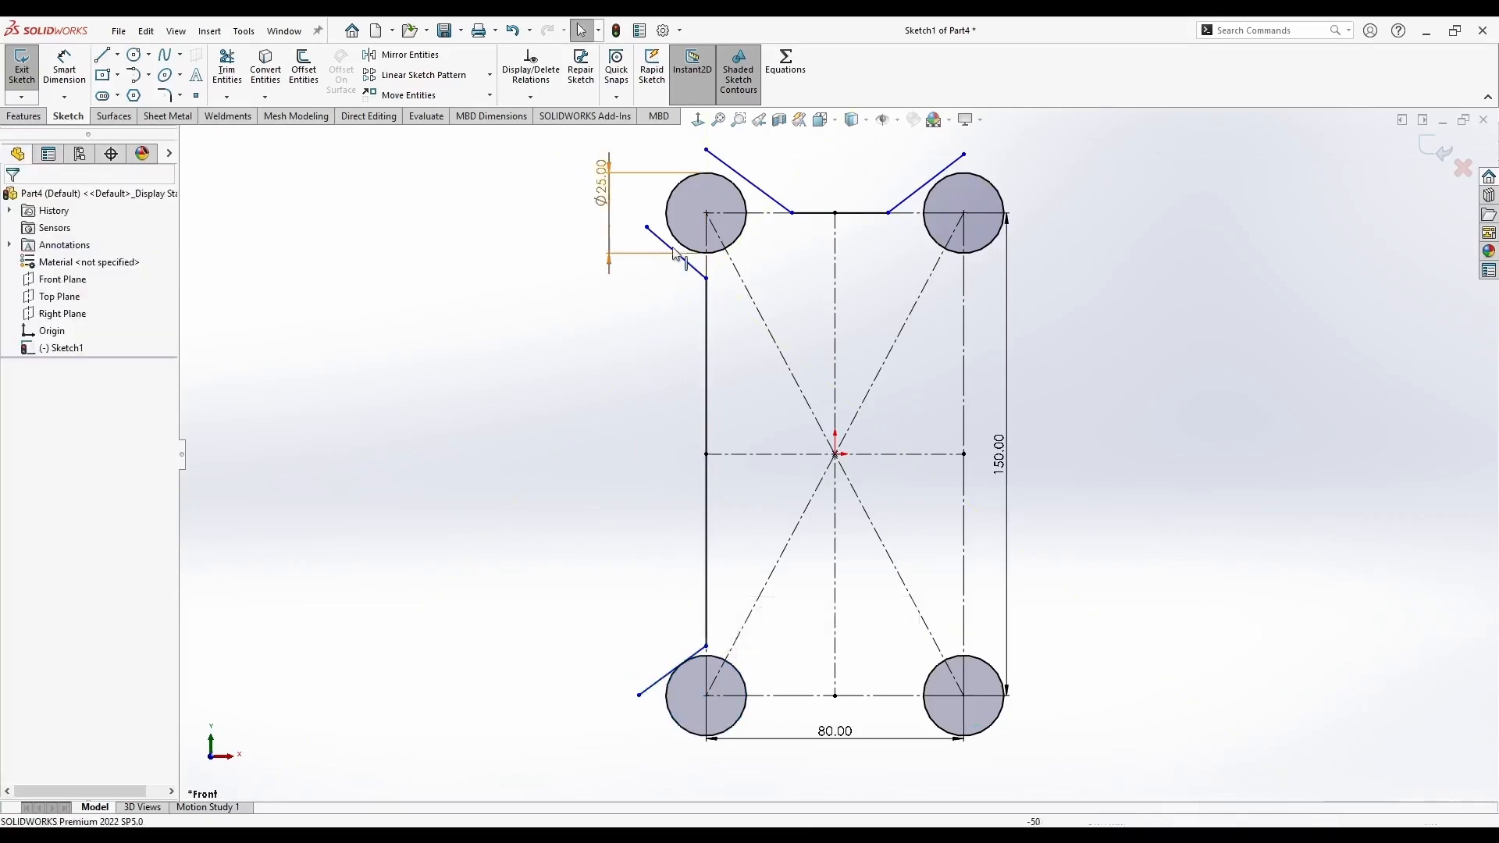
click(677, 254)
ctrl+click(676, 239)
click(714, 162)
click(636, 362)
Make the two slanted lines of the top chain tangent to the upper-left and upper-right circles
click(729, 166)
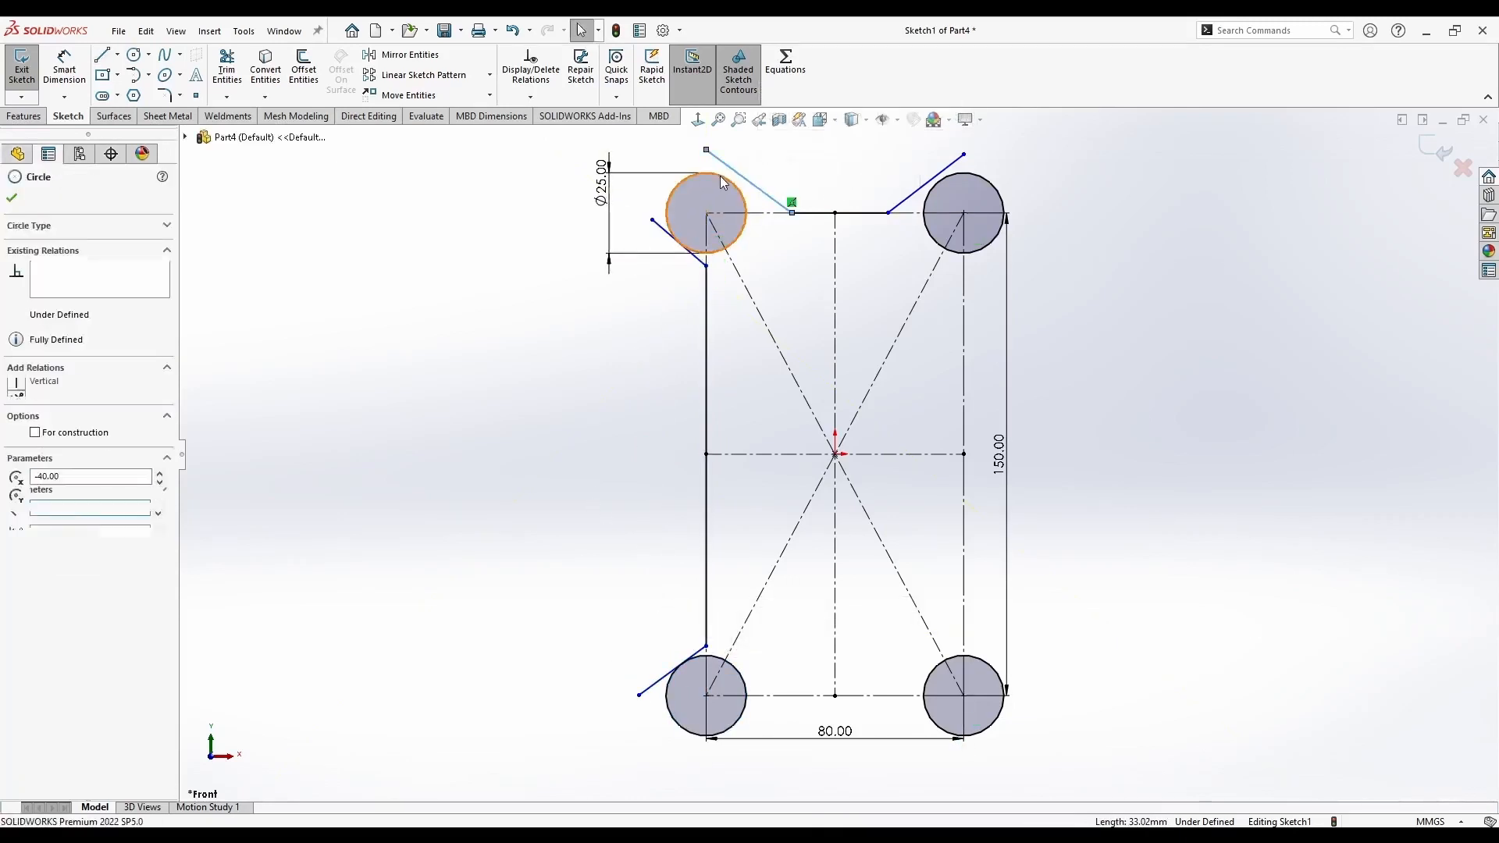
click(725, 178)
ctrl+click(729, 166)
click(768, 91)
click(906, 199)
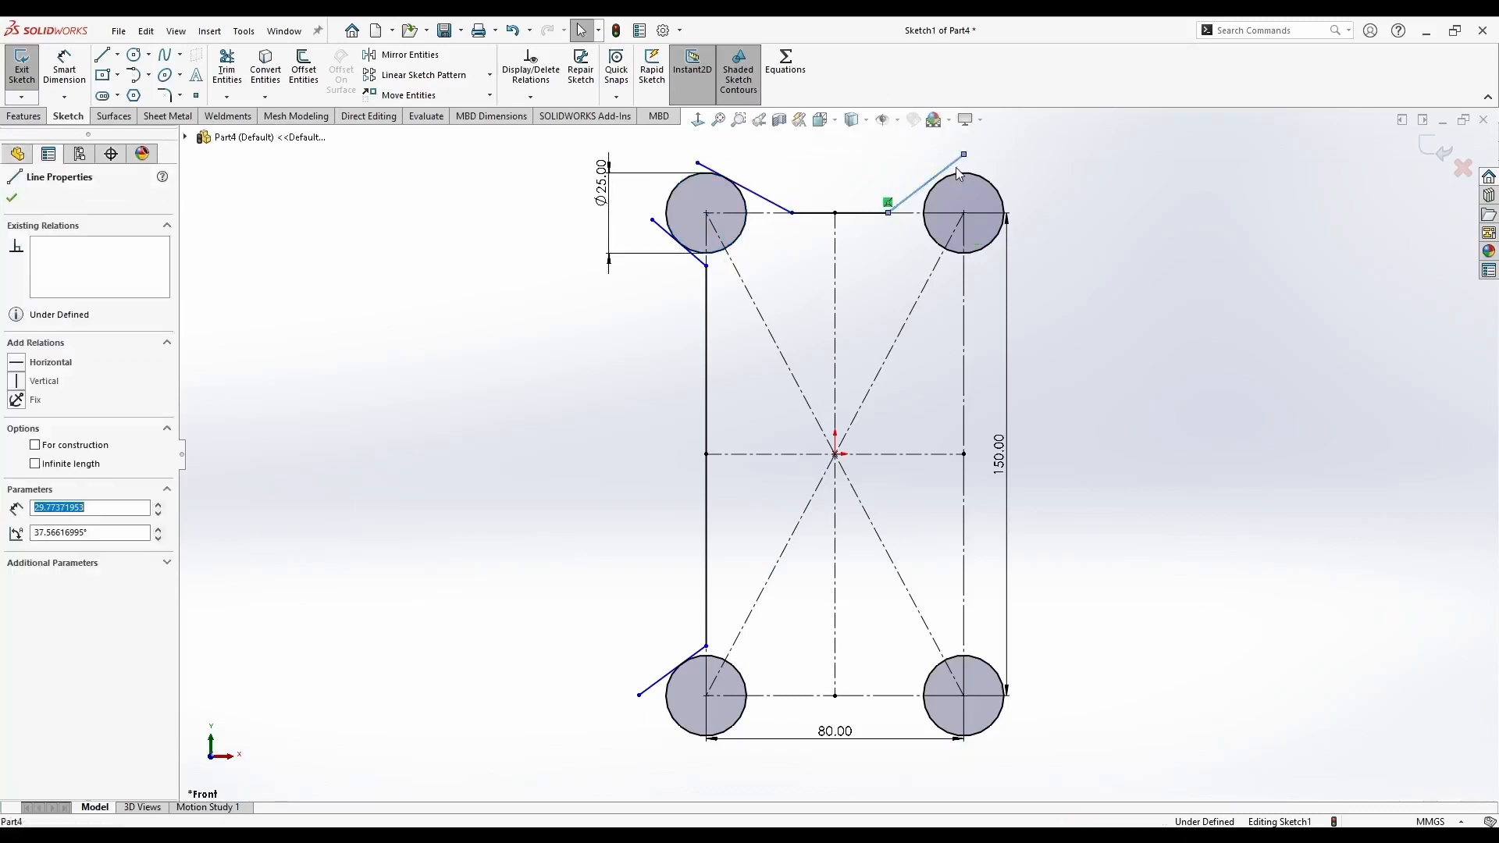
ctrl+click(962, 228)
click(1016, 101)
click(518, 307)
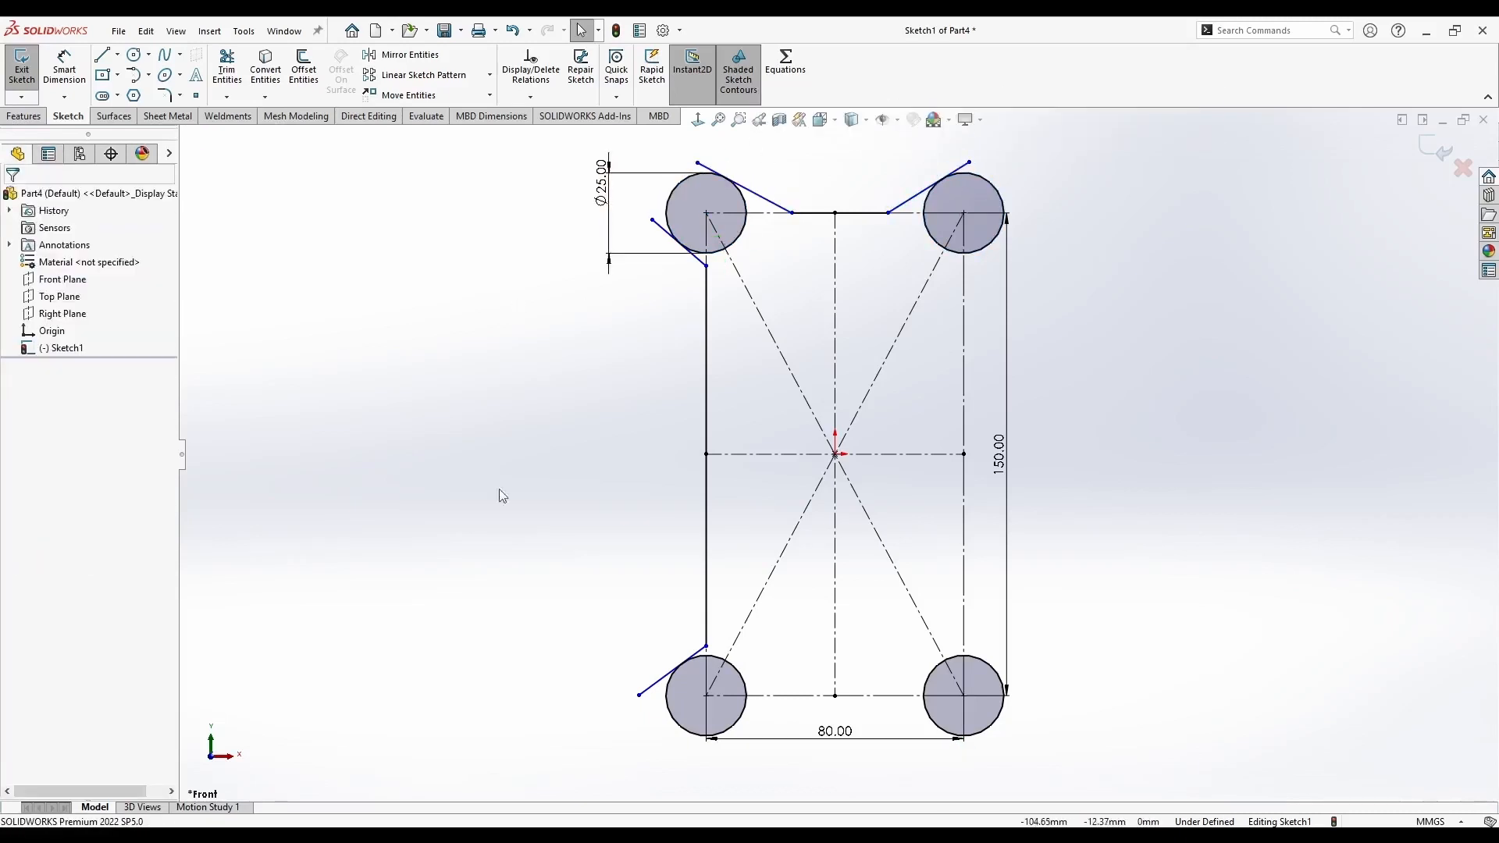
Try to dimension the angle between the two slanted lines of the top chain to 140°
click(65, 74)
click(741, 186)
click(929, 187)
click(850, 170)
text(140)
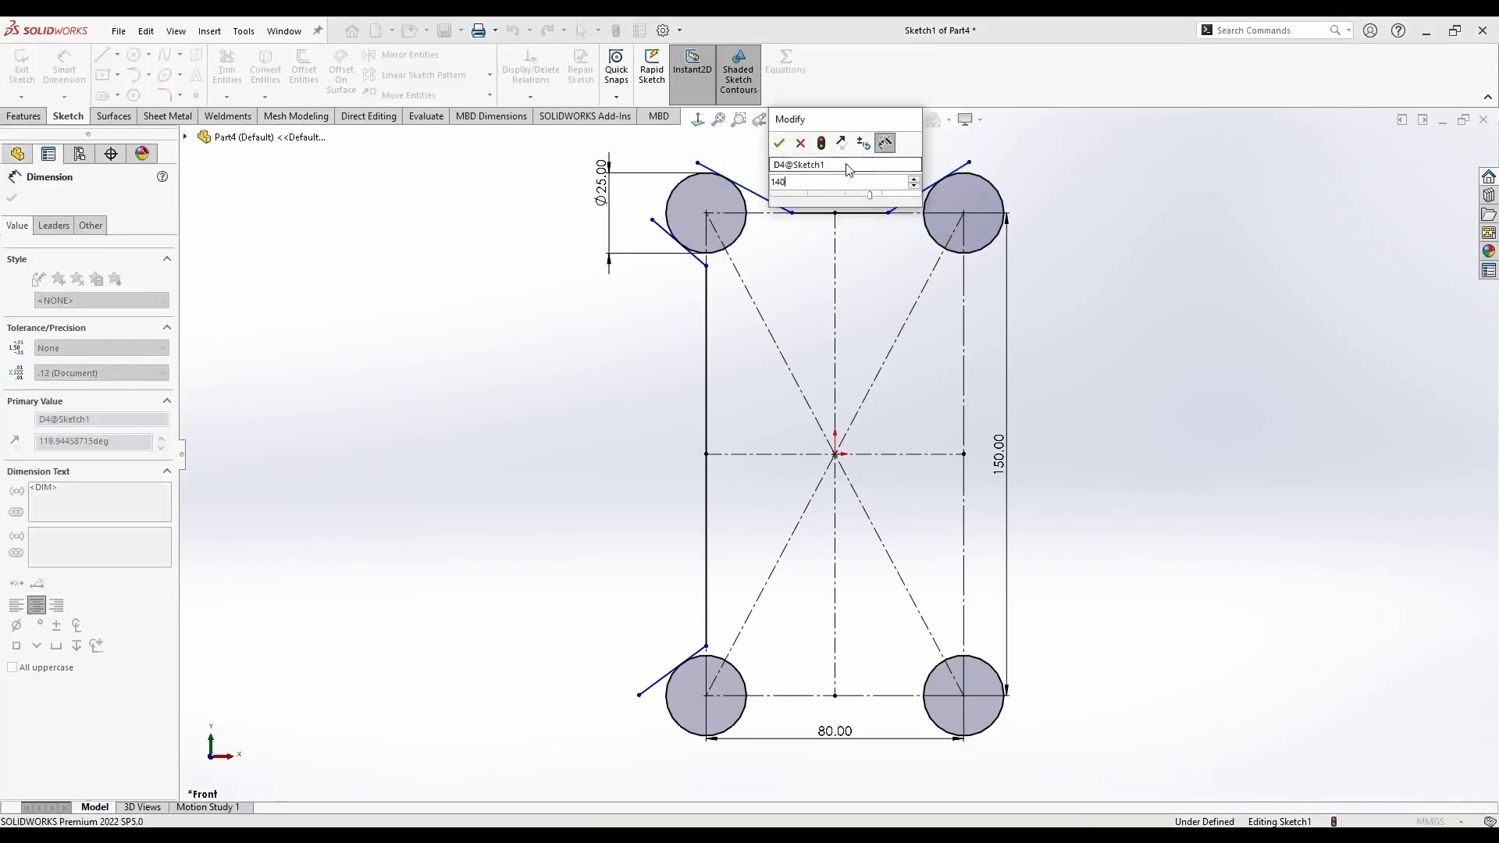
key(Return)
key(Escape)
Delete the angle dimension between the two slanted lines of the top chain
scroll(861, 222, up, 2)
scroll(859, 222, down, 2)
drag(773, 331, 849, 335)
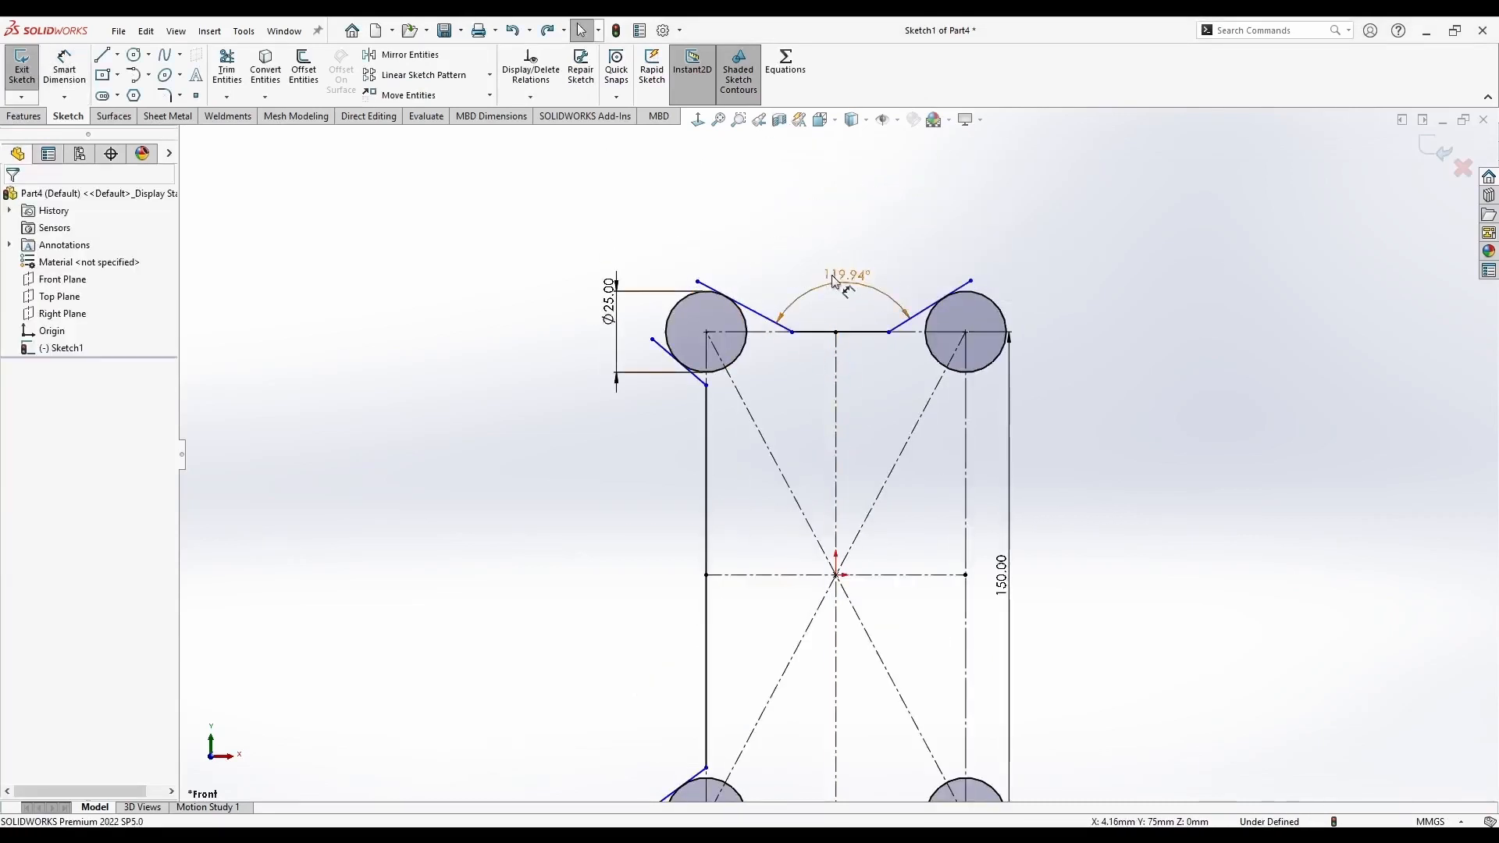
click(833, 279)
key(Delete)
Dimension the angle between the top chain's horizontal line and its left slanted line to 20°
key(f)
scroll(897, 222, down, 2)
click(65, 74)
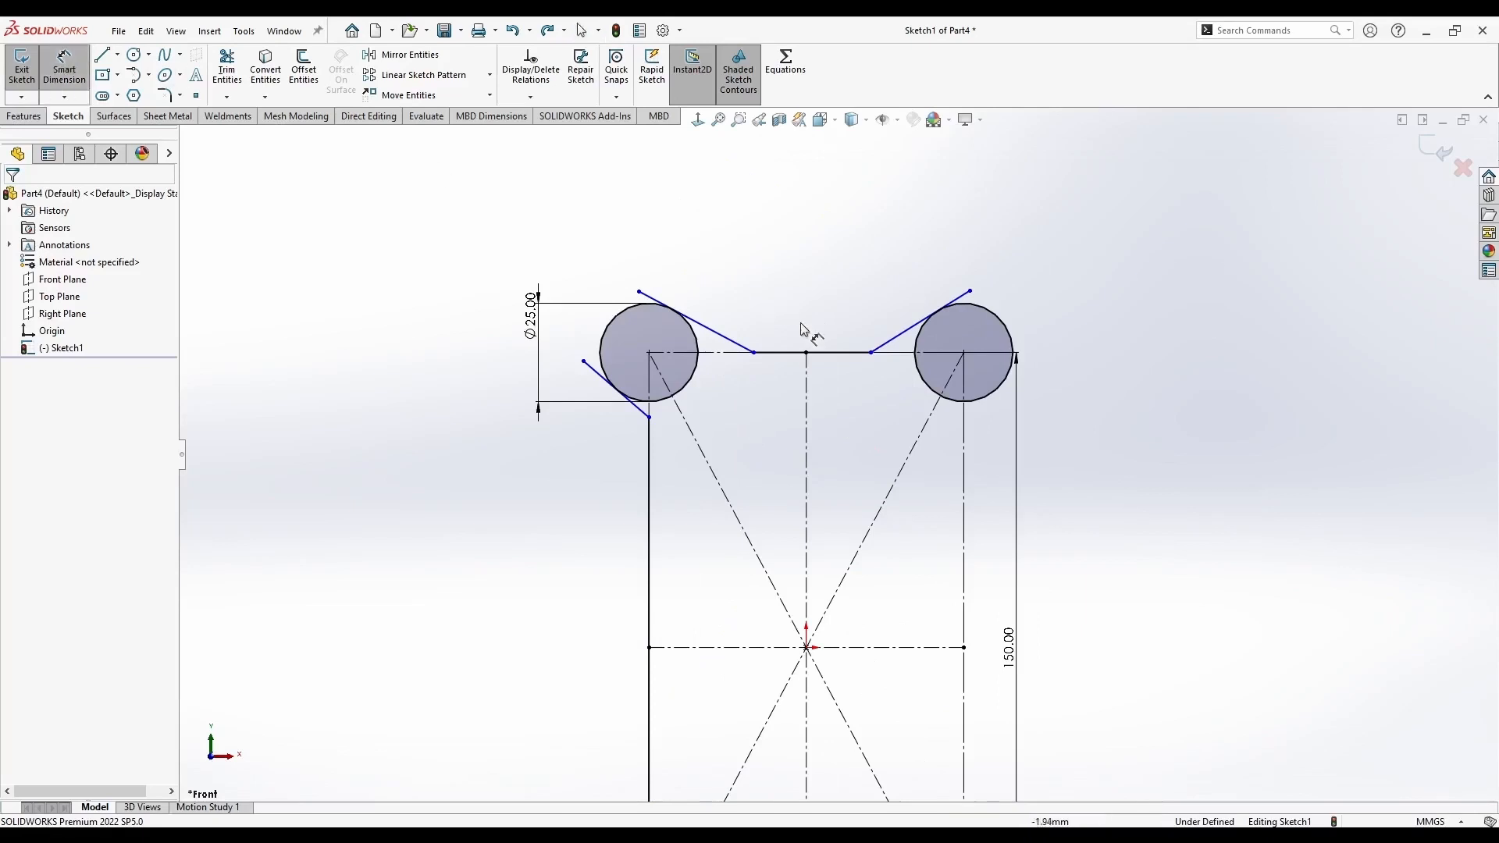
click(816, 352)
click(695, 321)
click(478, 273)
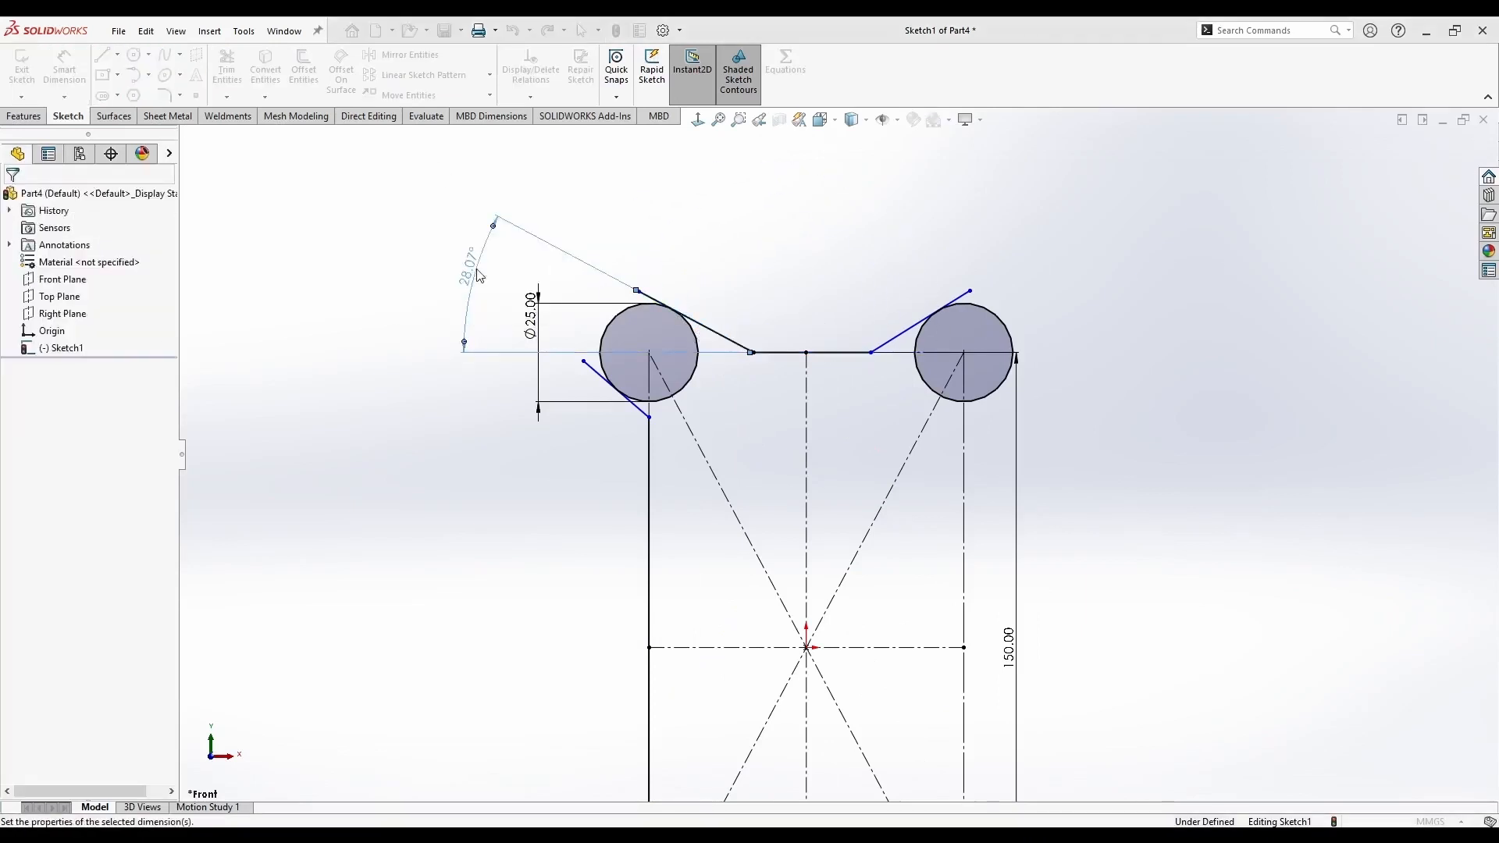
text(20)
key(Return)
Dimension the angle between the left chain's vertical line and its upper slanted line to 20°
click(650, 454)
click(603, 376)
click(623, 347)
text(20)
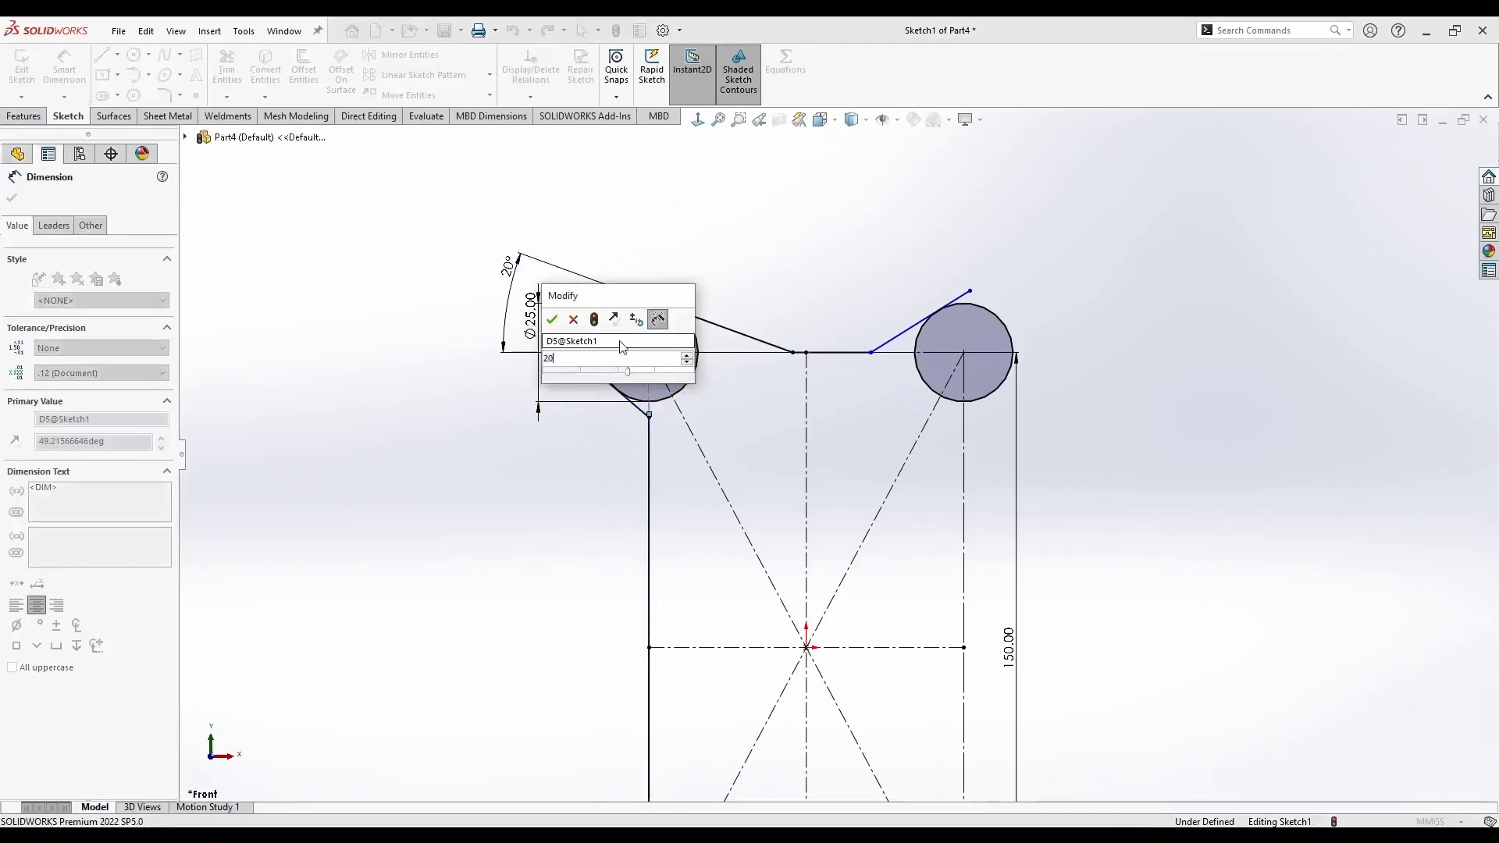
key(Return)
key(Escape)
Move the lower corner of the left chain upward and make its two slanted lines equal
key(f)
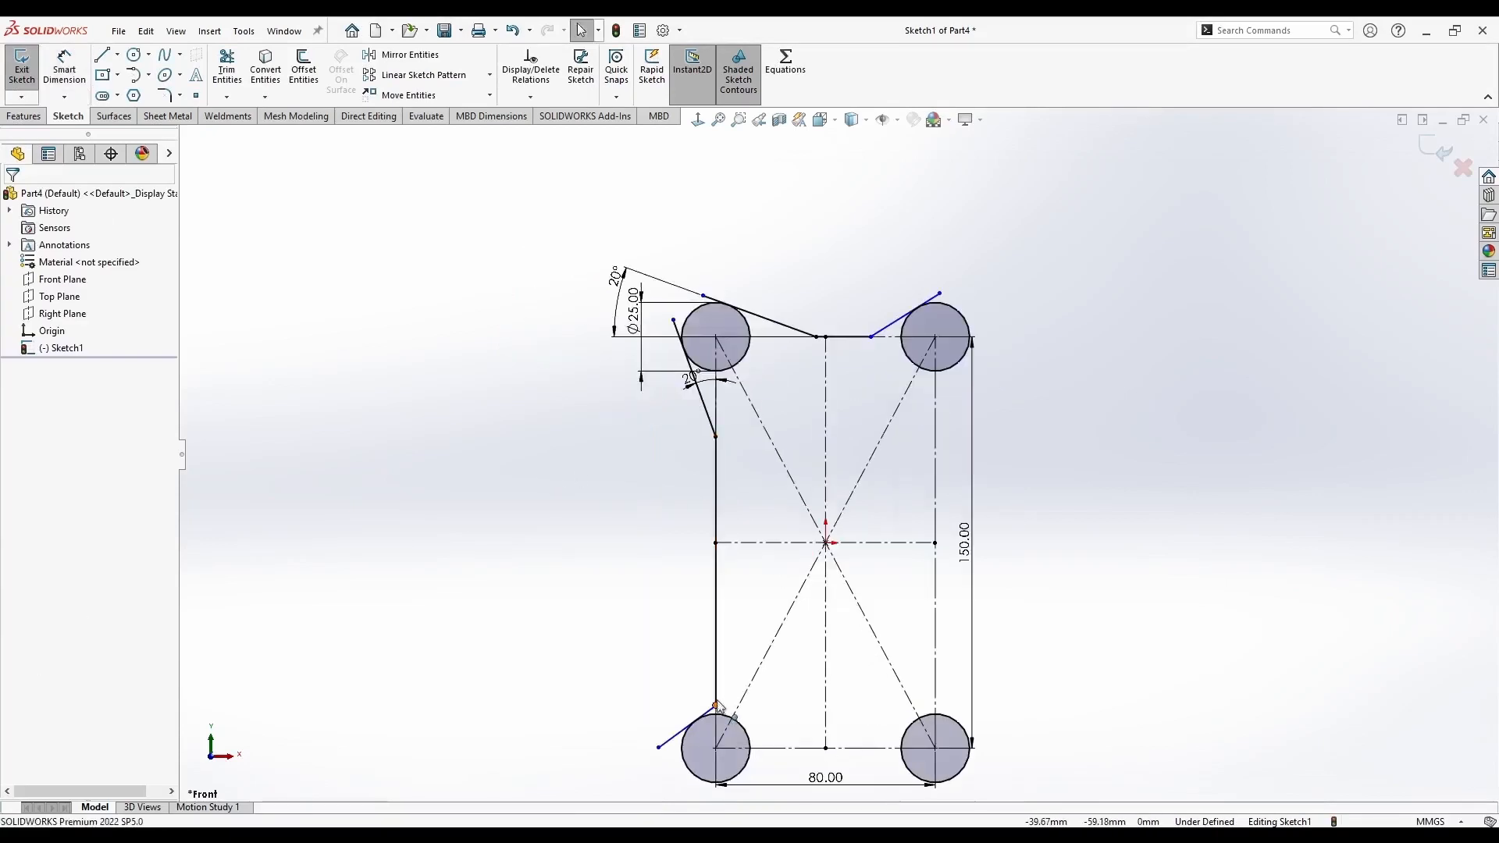
drag(718, 706, 719, 548)
click(704, 409)
ctrl+click(705, 672)
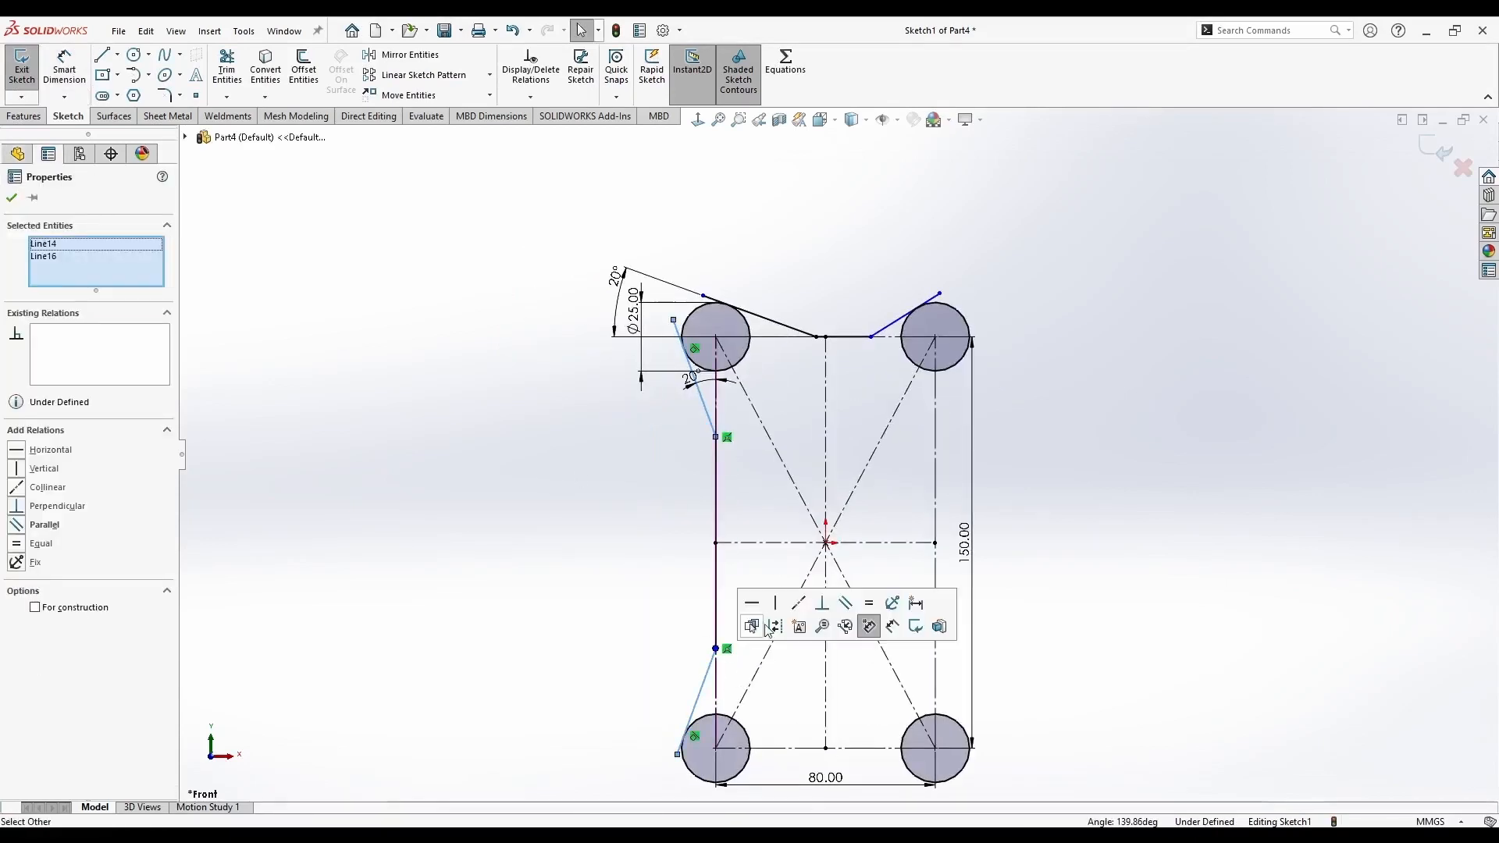
click(901, 603)
Make the midpoint of the left chain's vertical line coincident with the midpoint of the construction rectangle's left side
drag(715, 436, 720, 484)
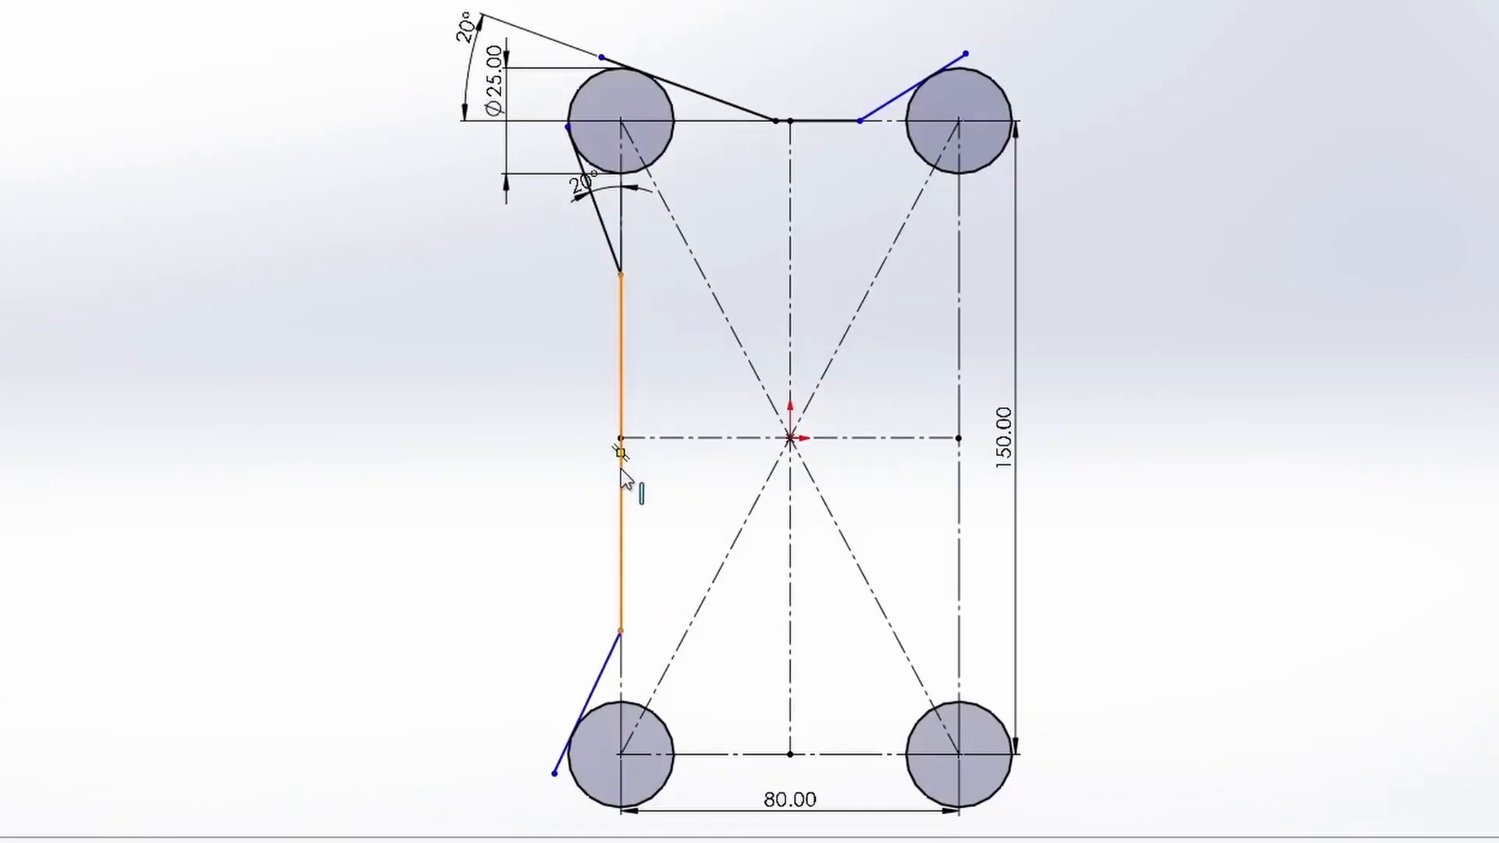
click(620, 437)
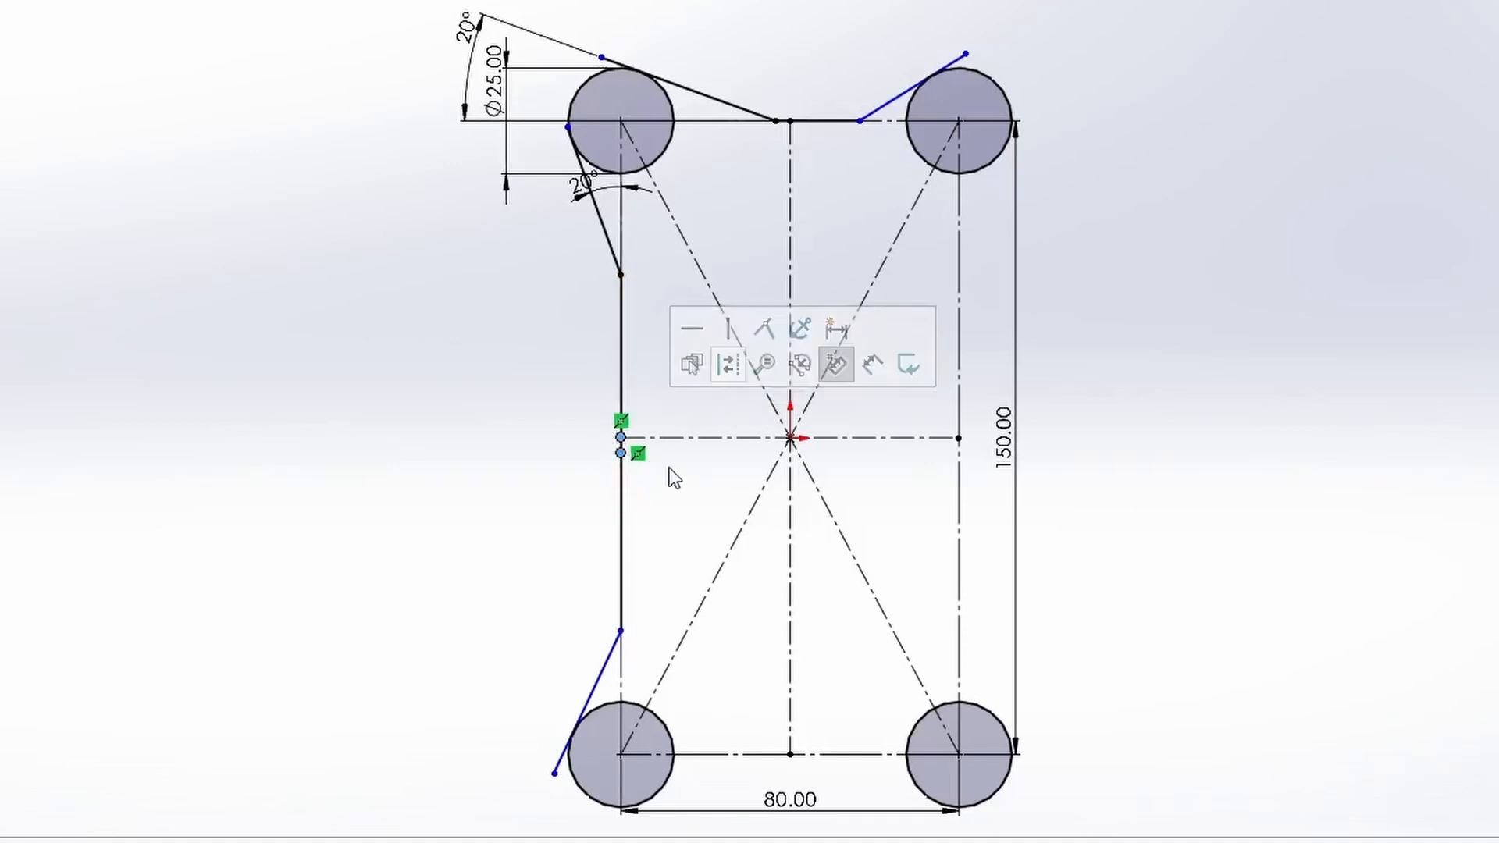
ctrl+click(617, 422)
click(764, 329)
click(371, 328)
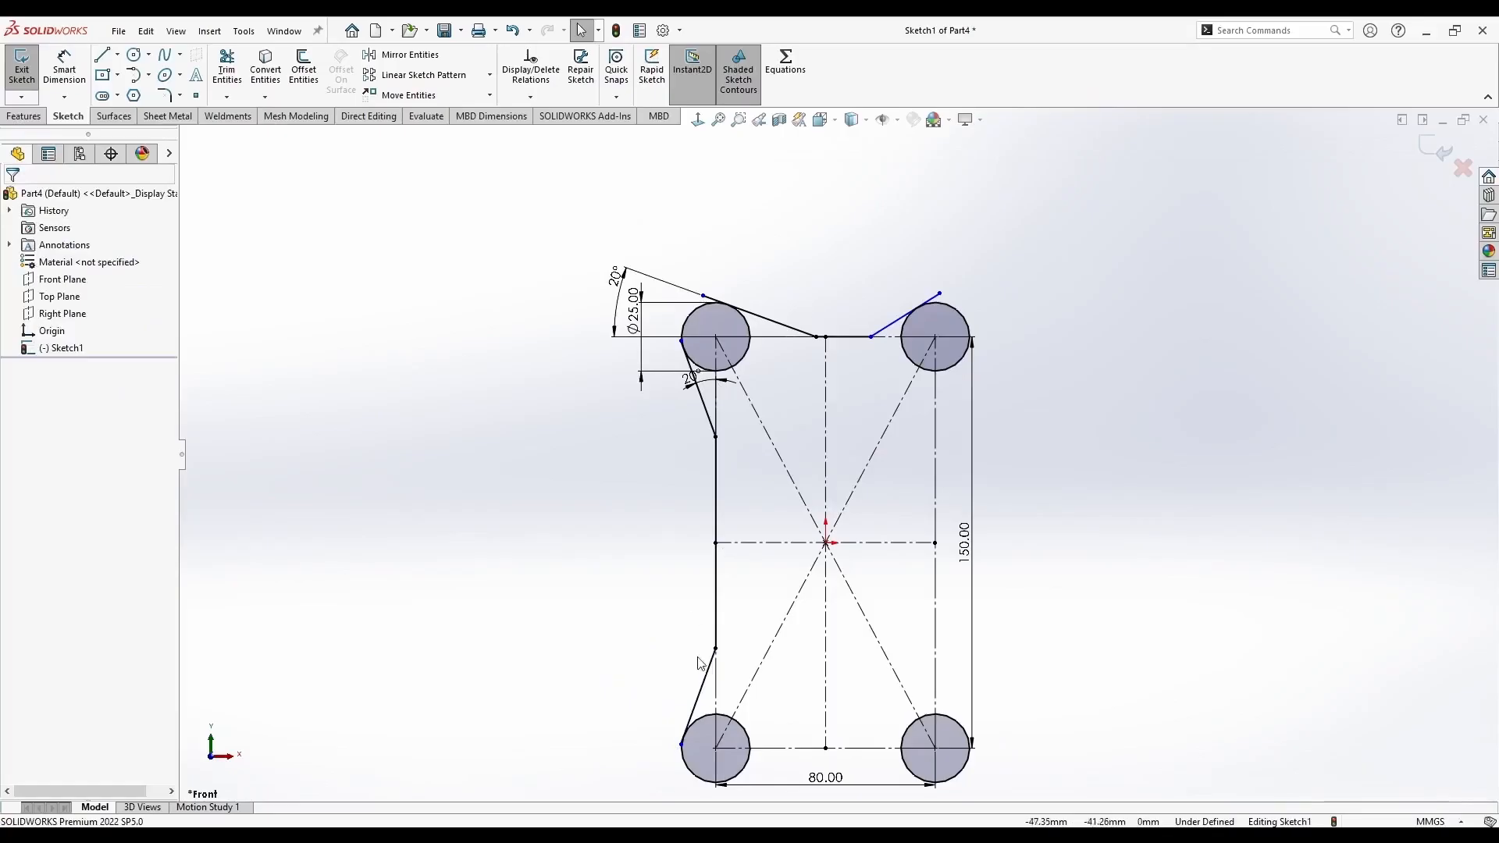
Make the midpoint of the top chain's horizontal line coincident with the upper end of the vertical centerline
click(847, 340)
ctrl+click(826, 338)
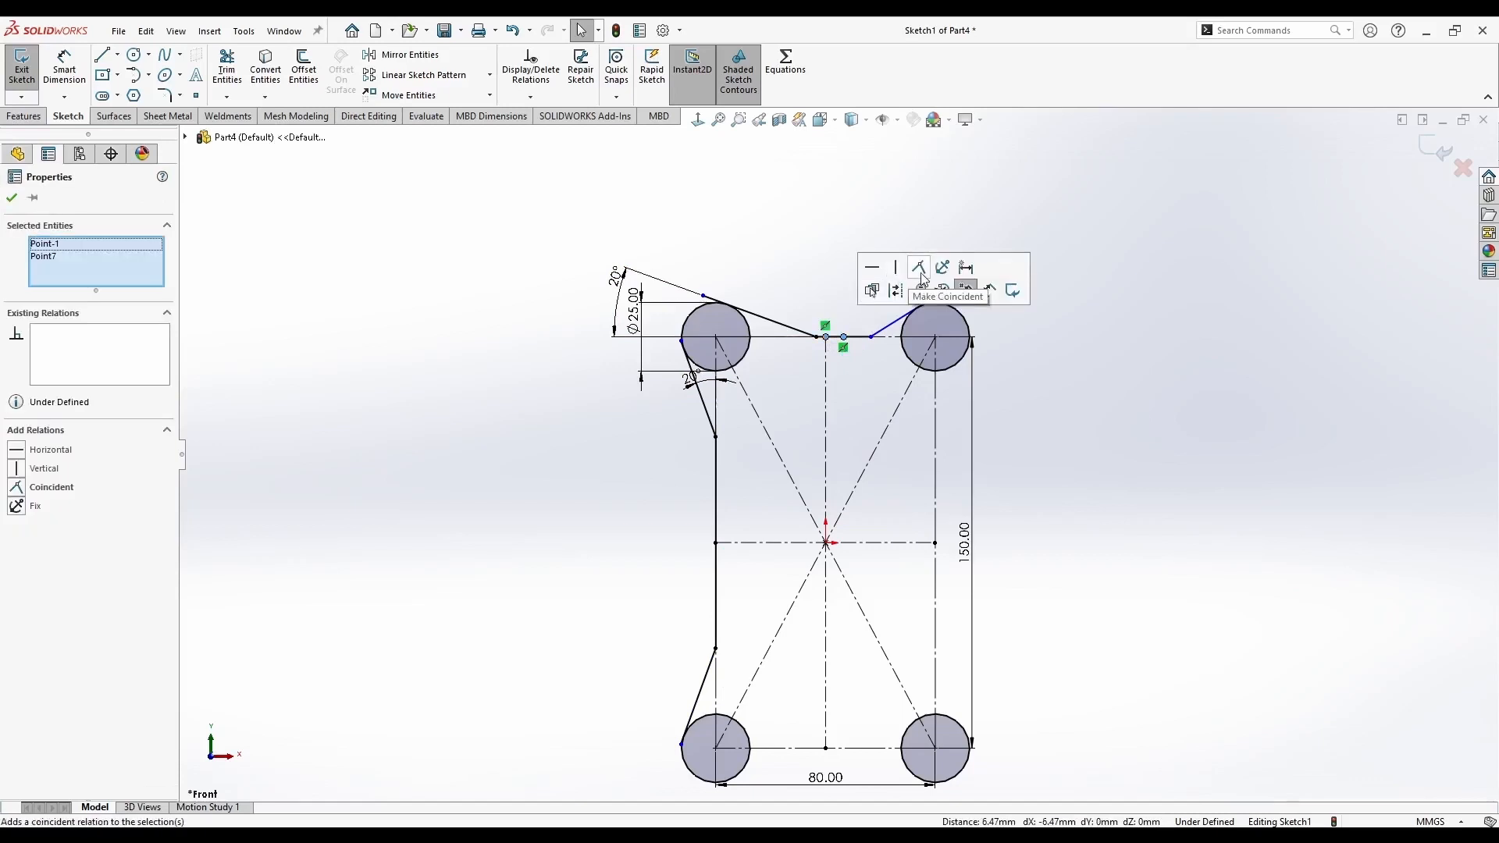
click(919, 270)
click(781, 269)
Stretch the free ends of the slanted lines outward past the corner circles they touch
scroll(697, 349, down, 5)
drag(710, 369, 693, 321)
scroll(833, 645, up, 6)
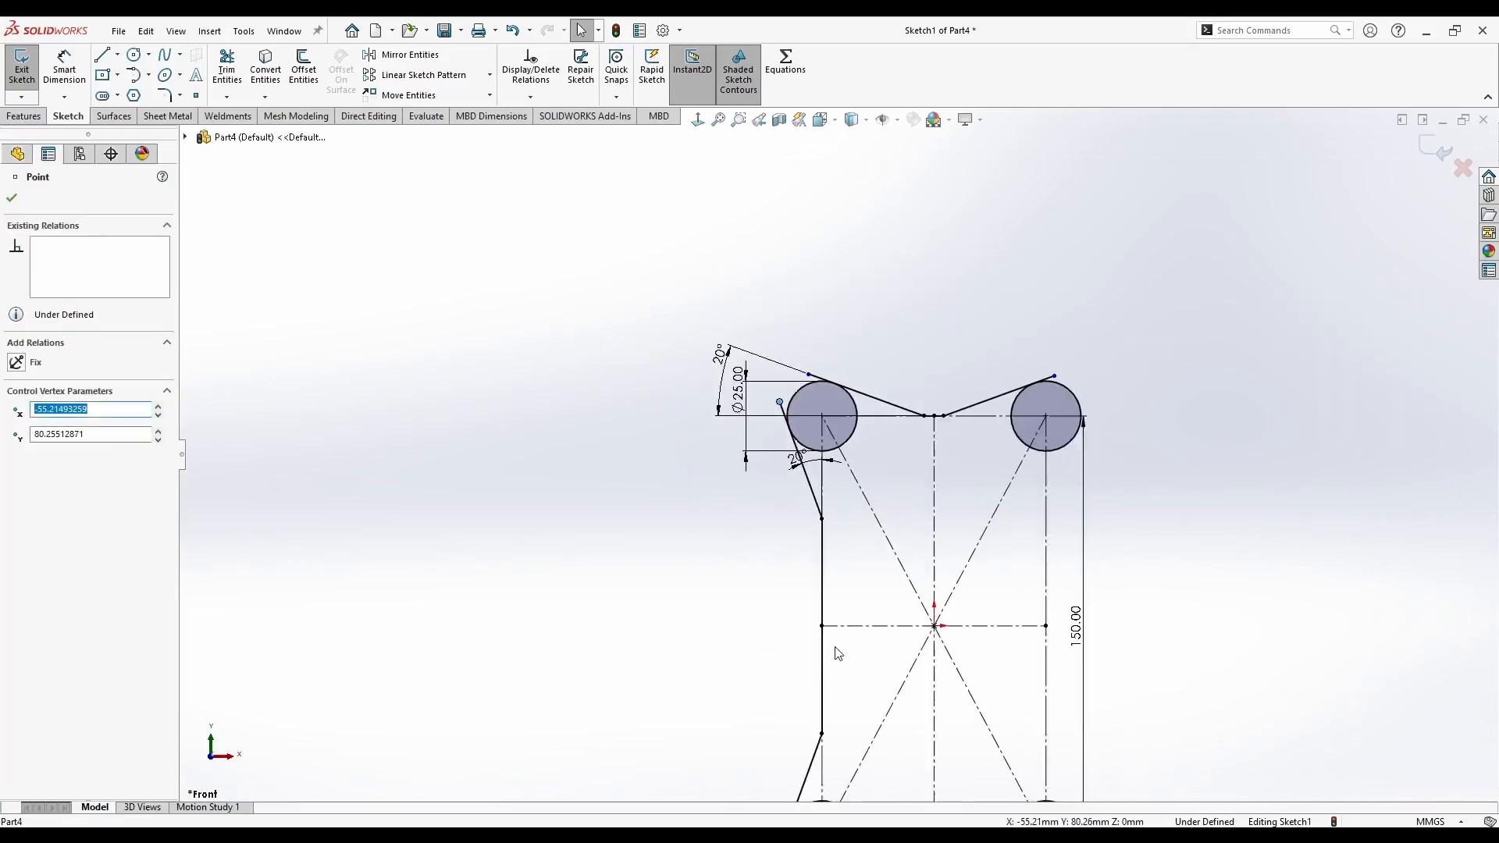
scroll(839, 648, down, 3)
scroll(726, 566, up, 2)
click(705, 553)
scroll(984, 328, up, 5)
click(1004, 349)
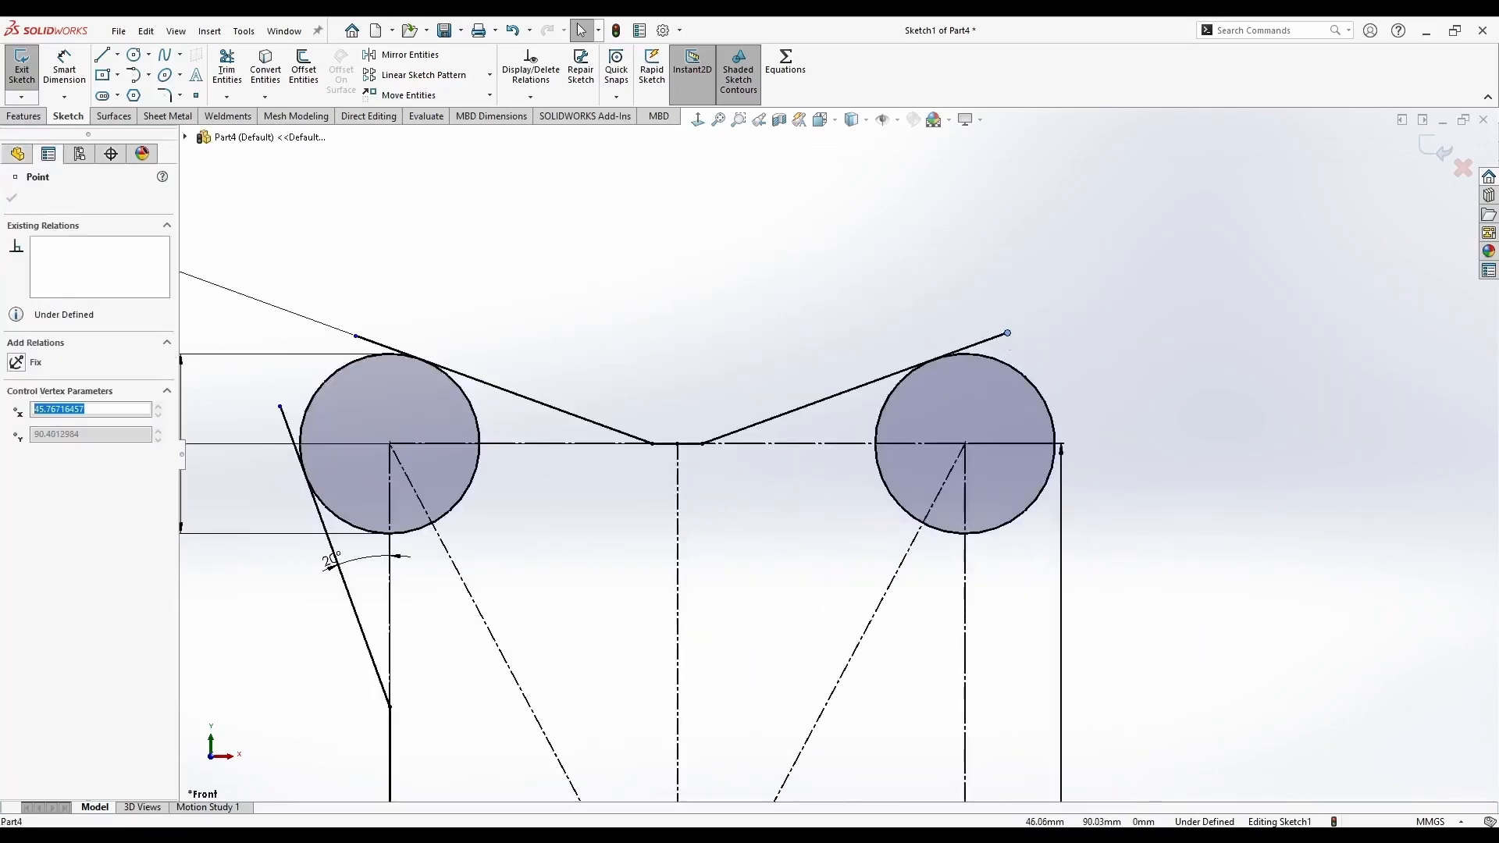
scroll(828, 468, down, 2)
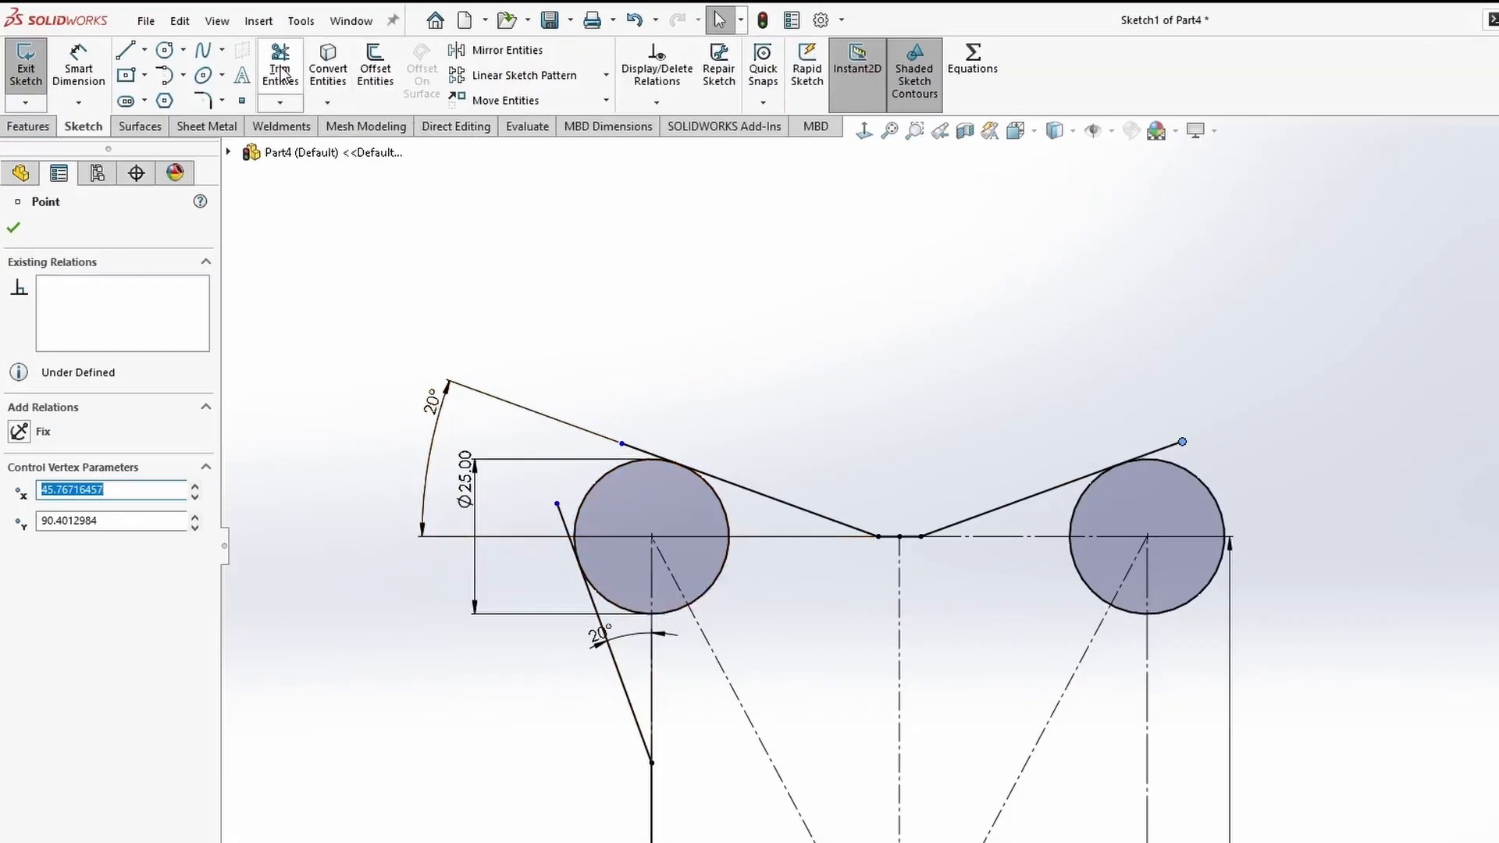
Trim the top chain's slanted line ends back to the circles without keeping trimmed entities as construction geometry
click(227, 70)
scroll(926, 381, up, 3)
scroll(840, 466, down, 2)
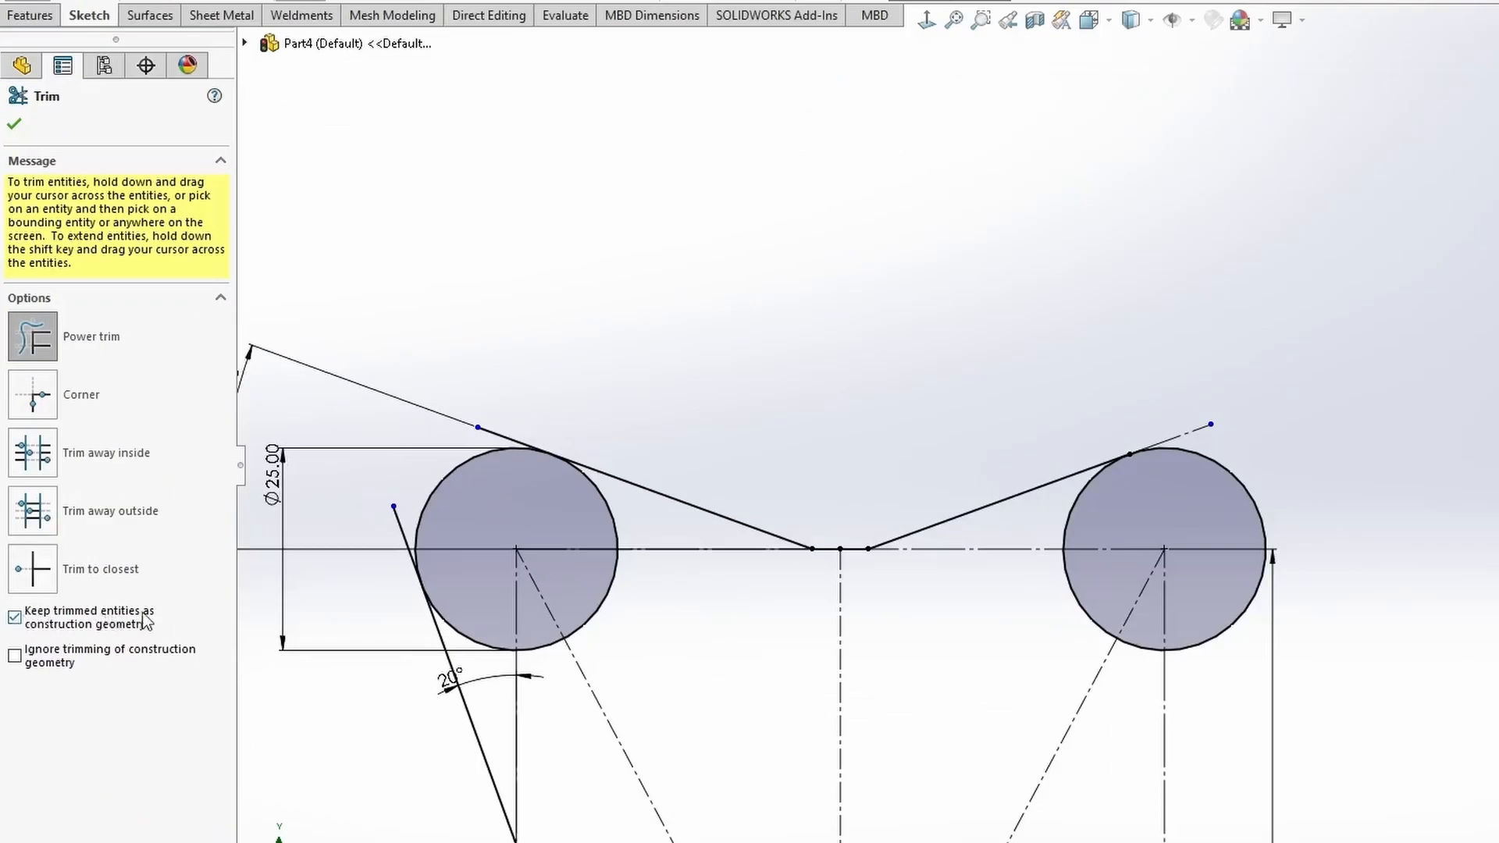
scroll(501, 425, up, 5)
drag(670, 424, 655, 473)
scroll(655, 473, down, 4)
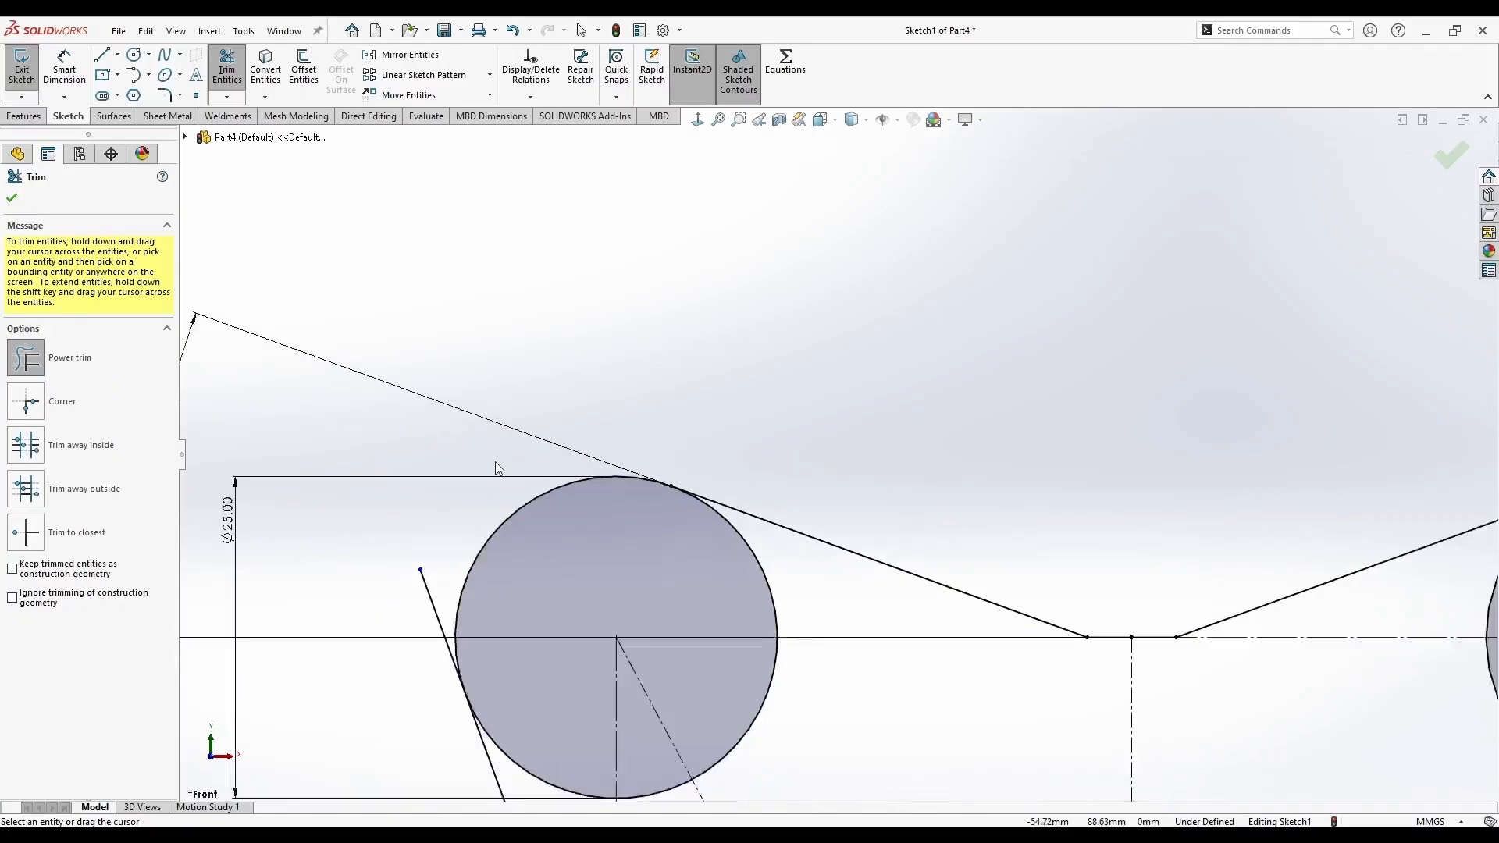
scroll(1163, 442, up, 4)
drag(1206, 438, 1187, 473)
scroll(904, 408, down, 4)
Trim the overhanging ends of the left chain's slanted lines back to the upper and lower circles
scroll(607, 465, up, 4)
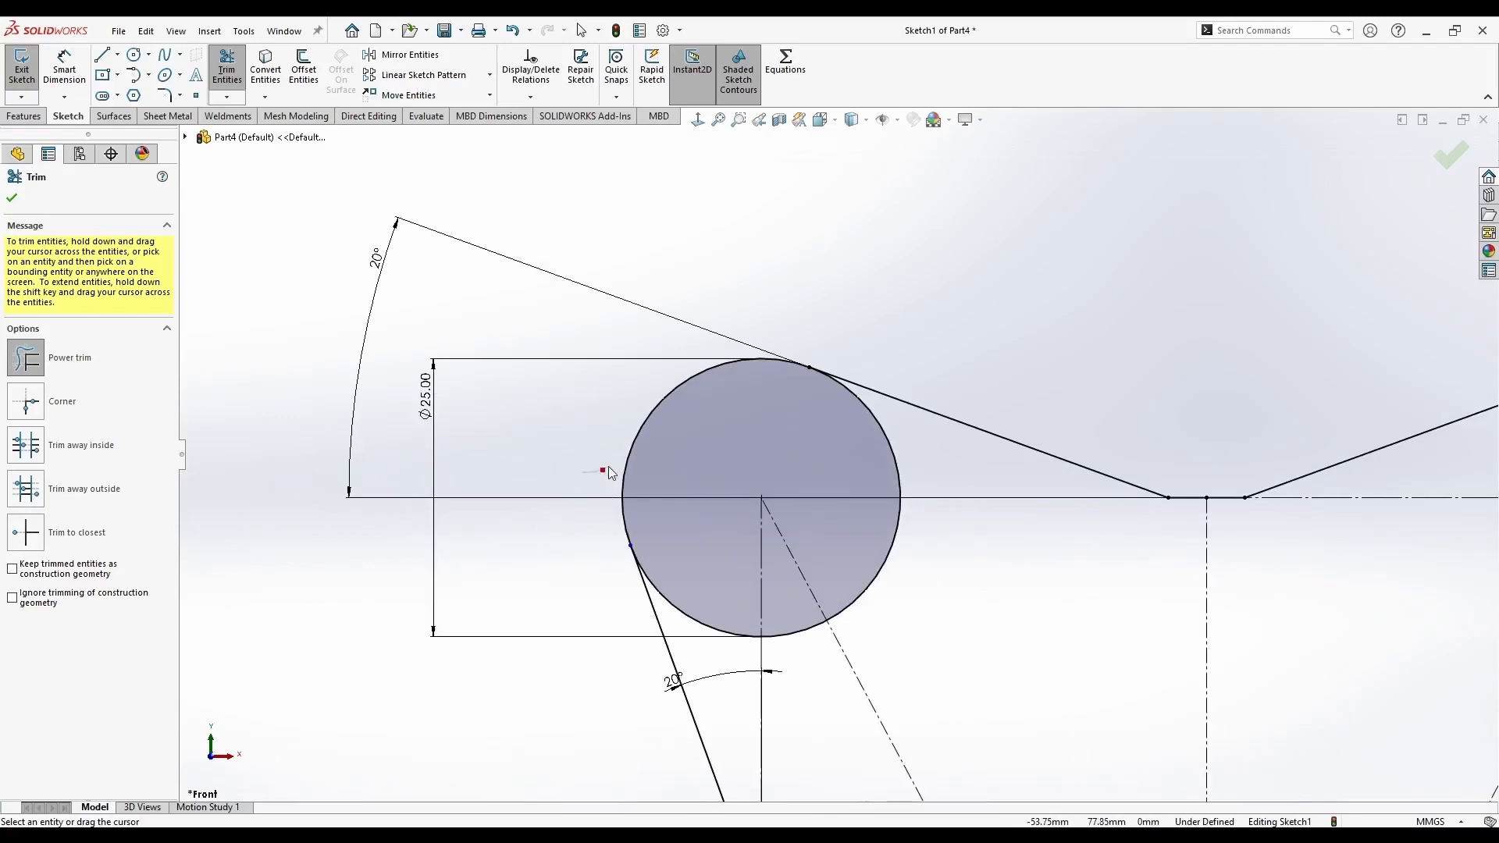
scroll(608, 466, down, 4)
scroll(800, 707, up, 5)
scroll(797, 701, up, 1)
drag(797, 694, 829, 673)
scroll(866, 507, down, 10)
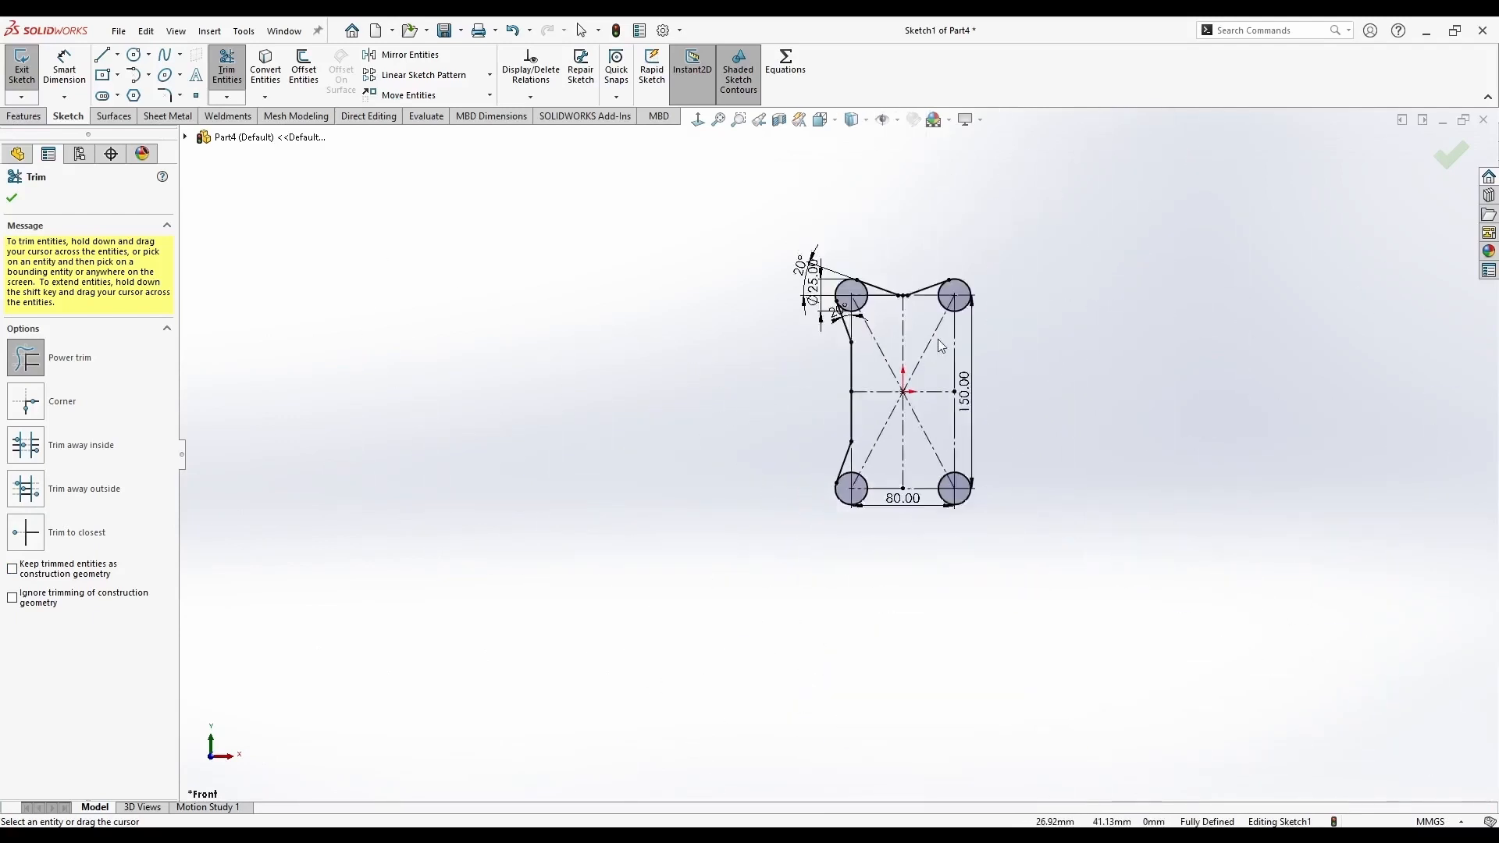
scroll(940, 337, up, 3)
scroll(893, 330, up, 2)
scroll(894, 330, up, 2)
click(12, 198)
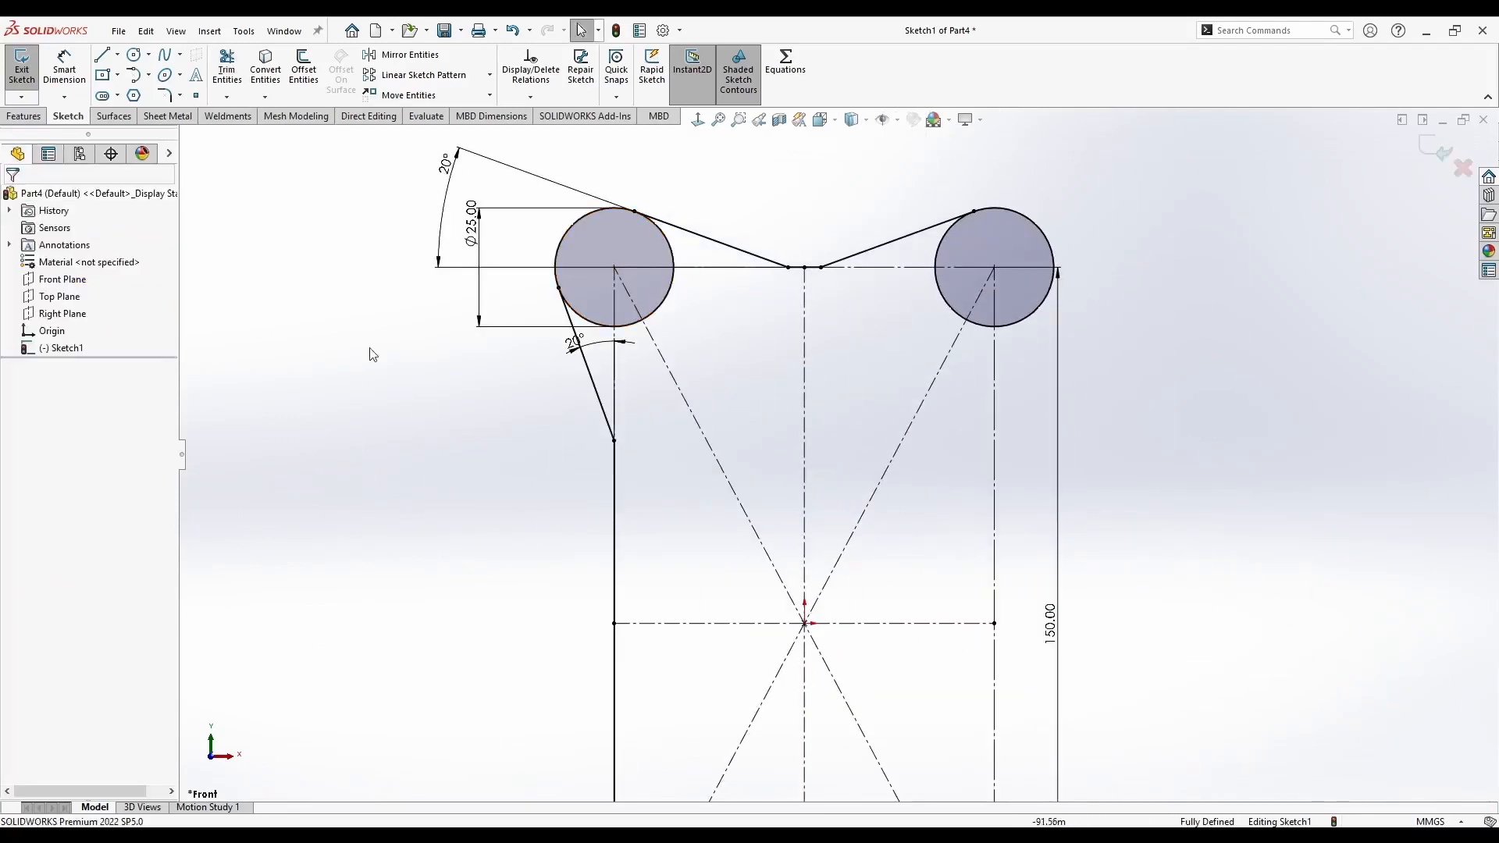
Mirror the three lines of the top chain about the horizontal centerline
scroll(800, 410, down, 2)
scroll(804, 493, down, 2)
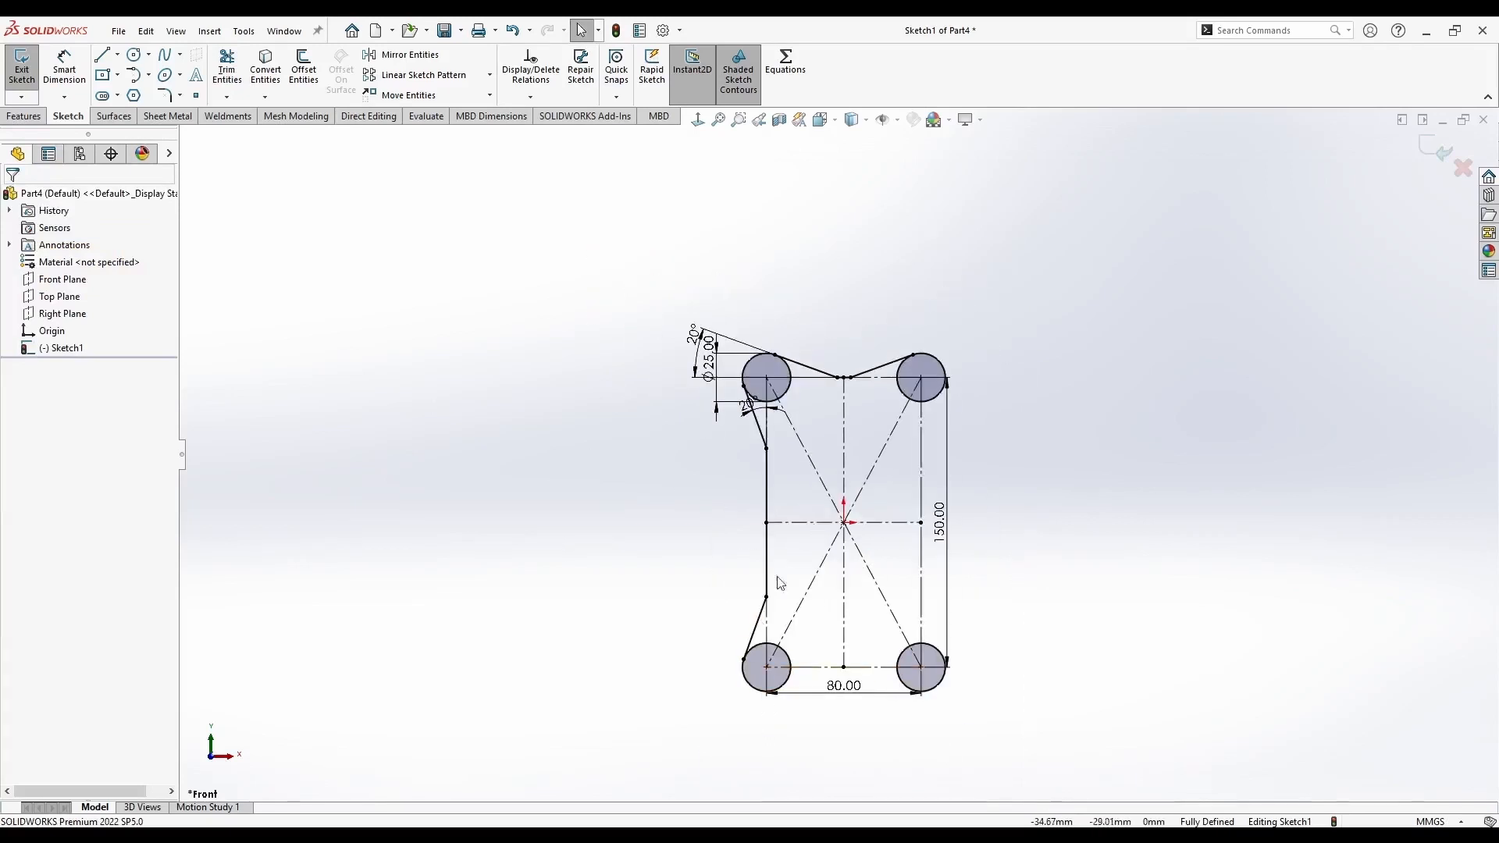
click(411, 55)
scroll(833, 396, up, 4)
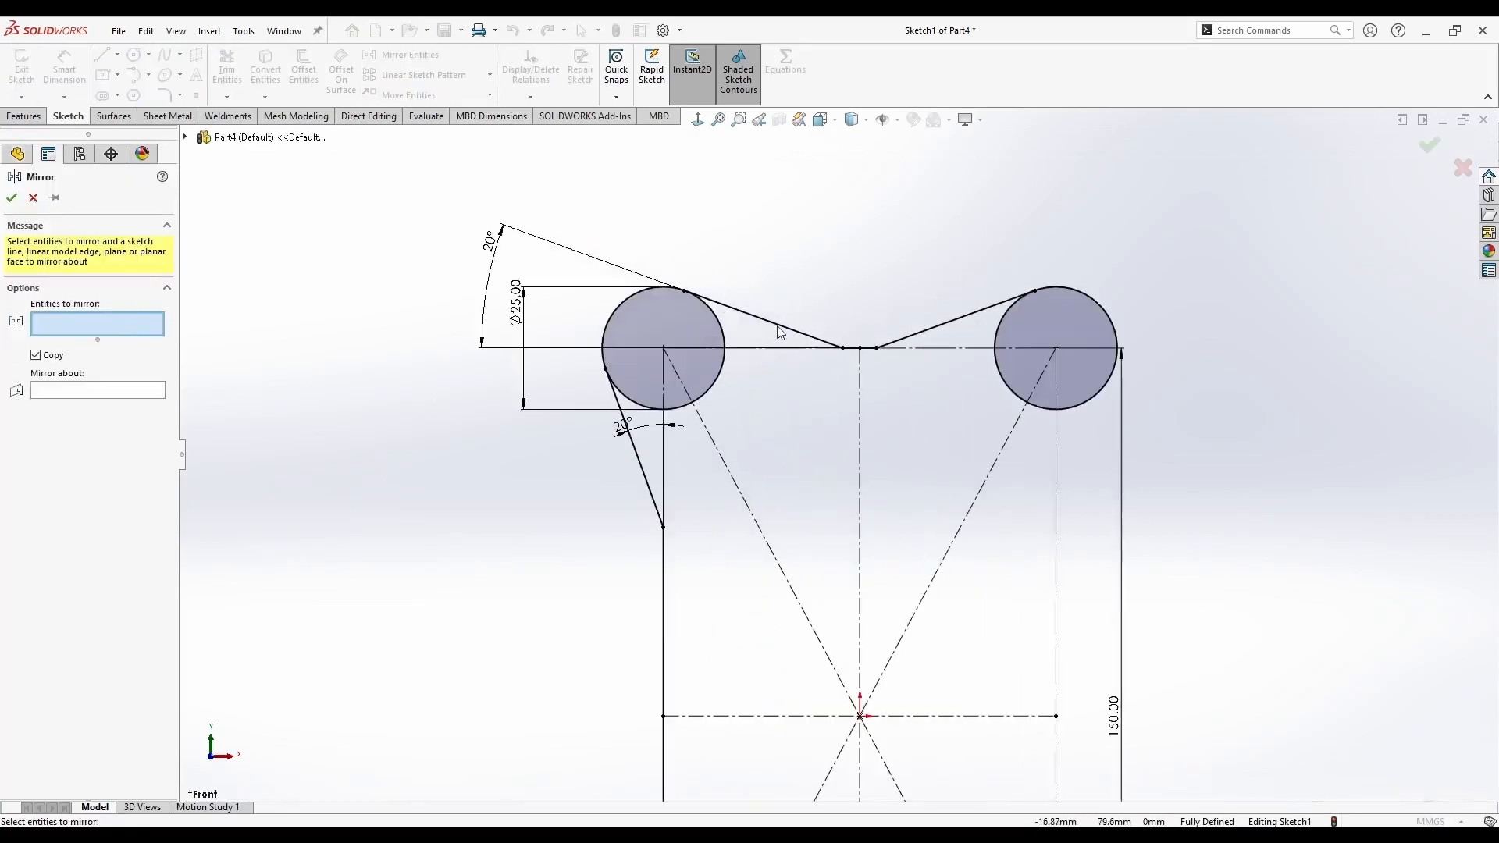
click(785, 330)
click(866, 348)
click(912, 335)
scroll(889, 437, down, 5)
scroll(878, 687, up, 2)
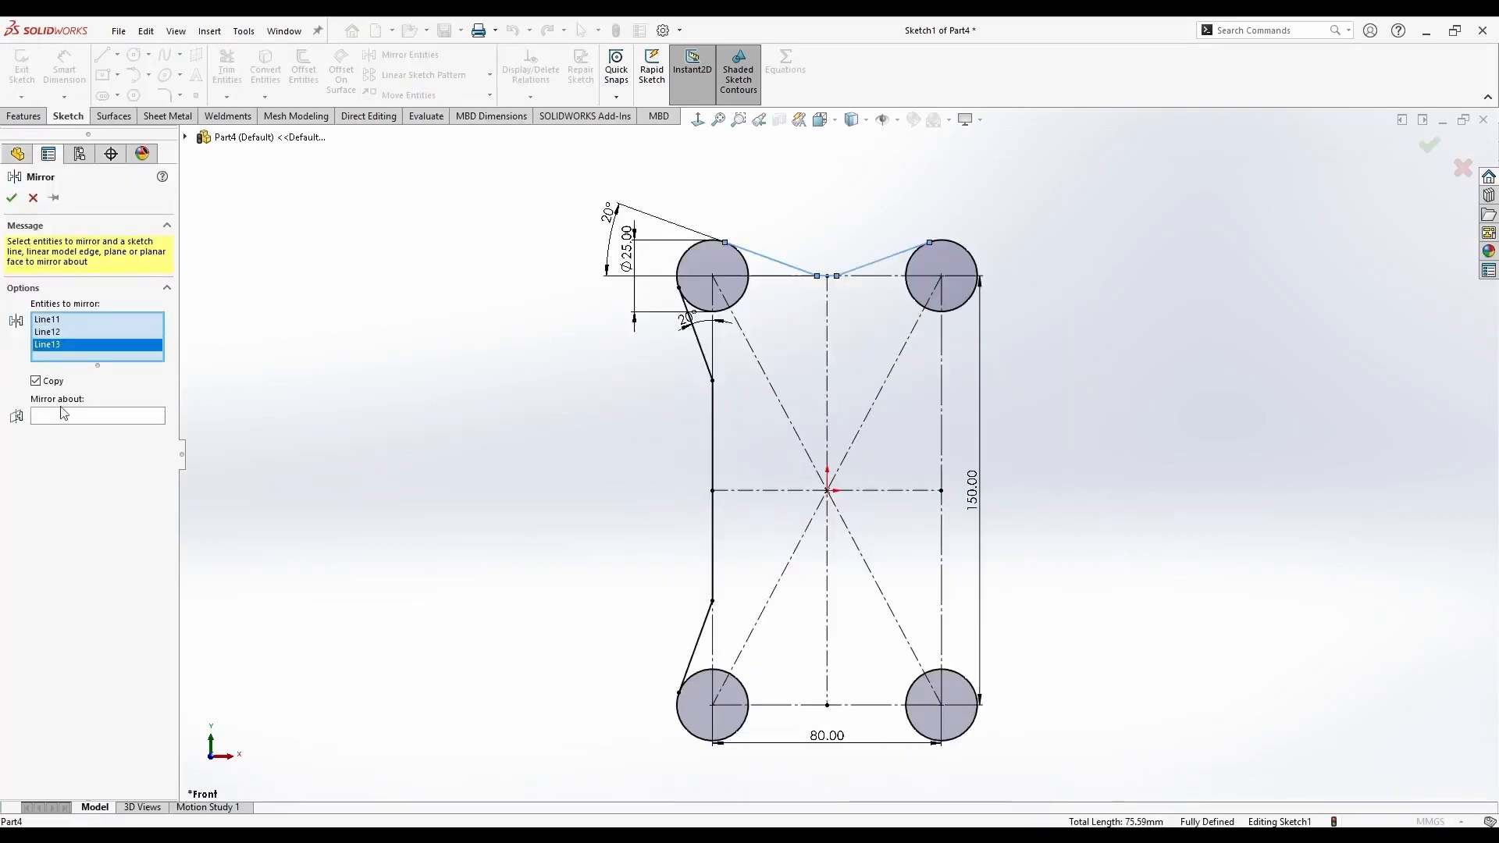
click(64, 414)
click(883, 491)
click(13, 199)
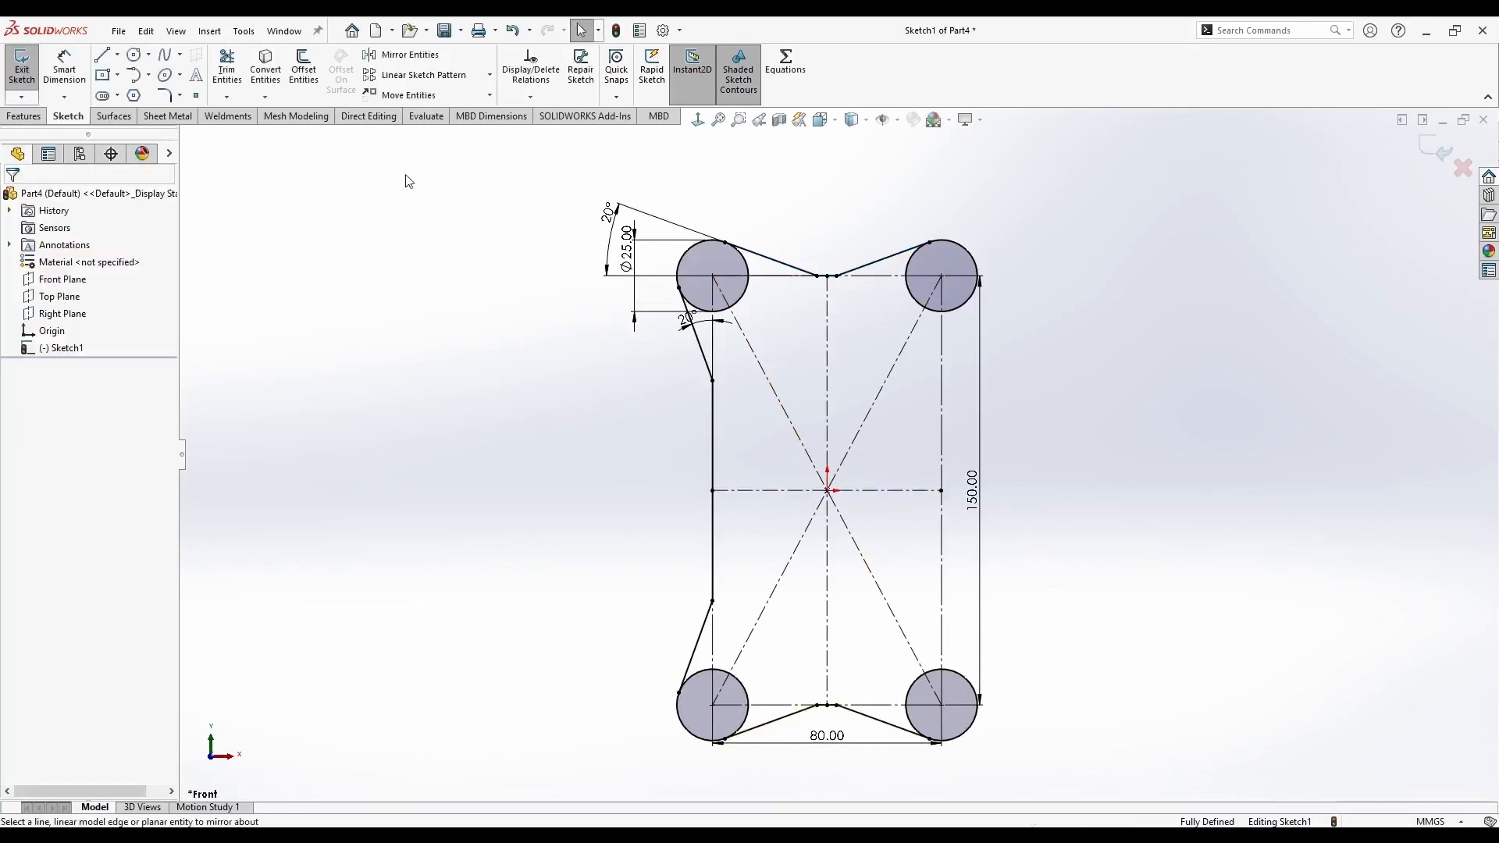
Mirror the three lines of the left chain about the vertical centerline
click(409, 55)
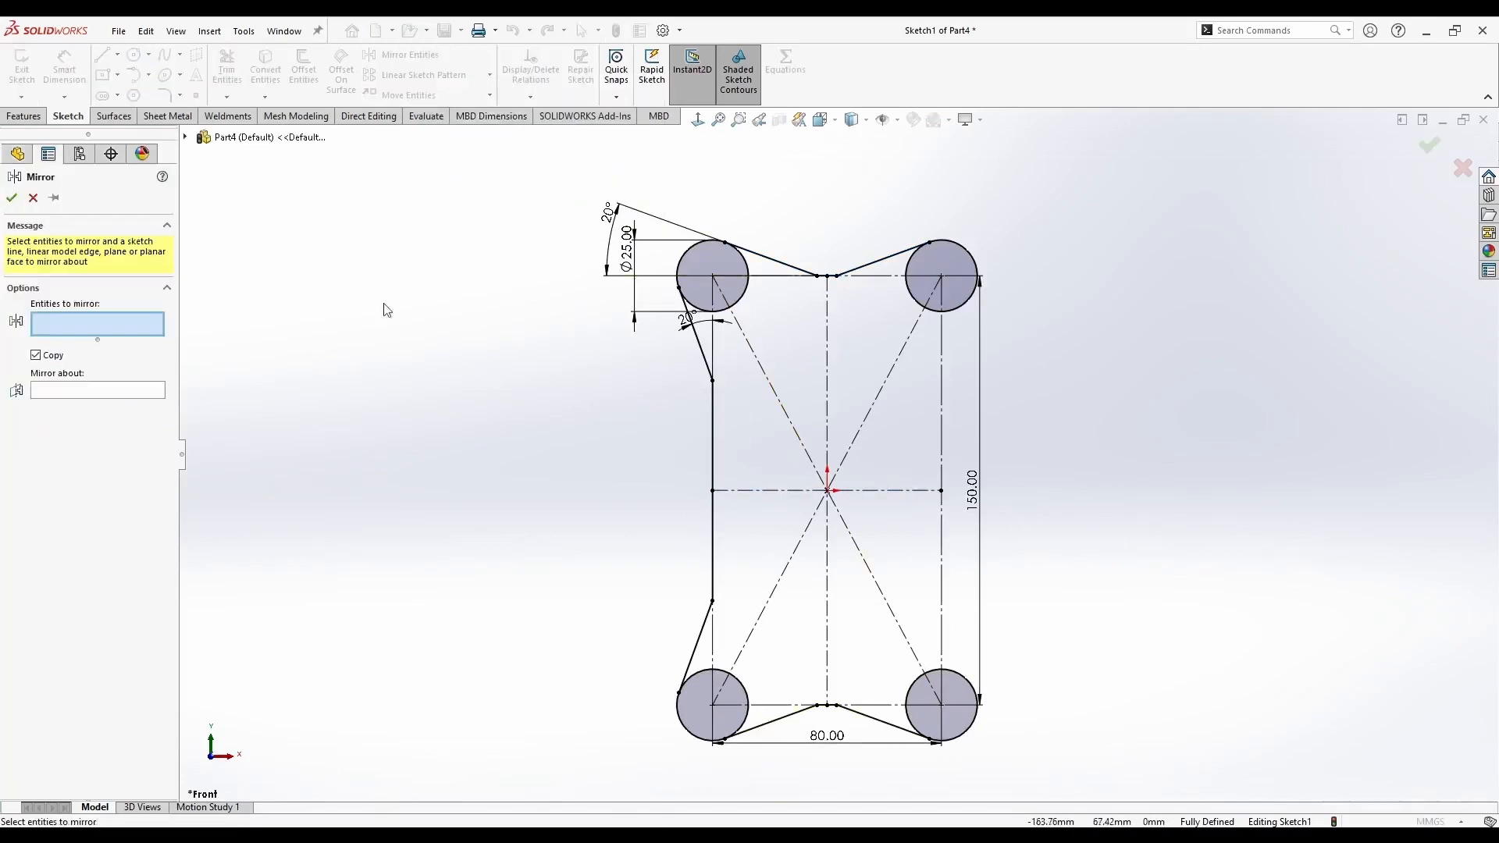
click(700, 363)
click(713, 426)
click(699, 642)
click(827, 359)
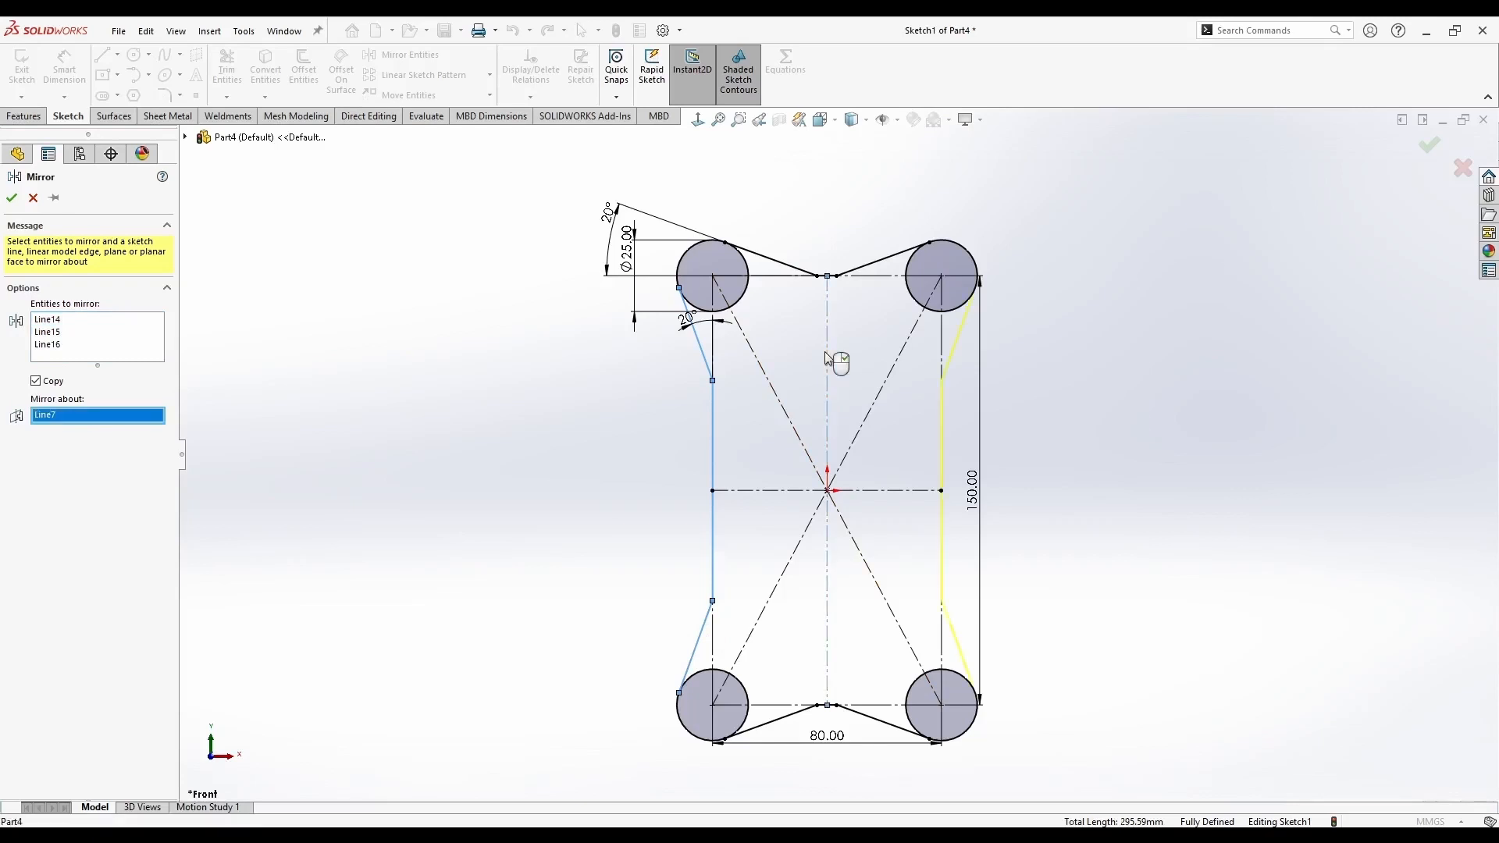
right_click(828, 359)
Power trim the inner arcs of the two upper circles, keeping trimmed entities as construction geometry
scroll(882, 527, down, 1)
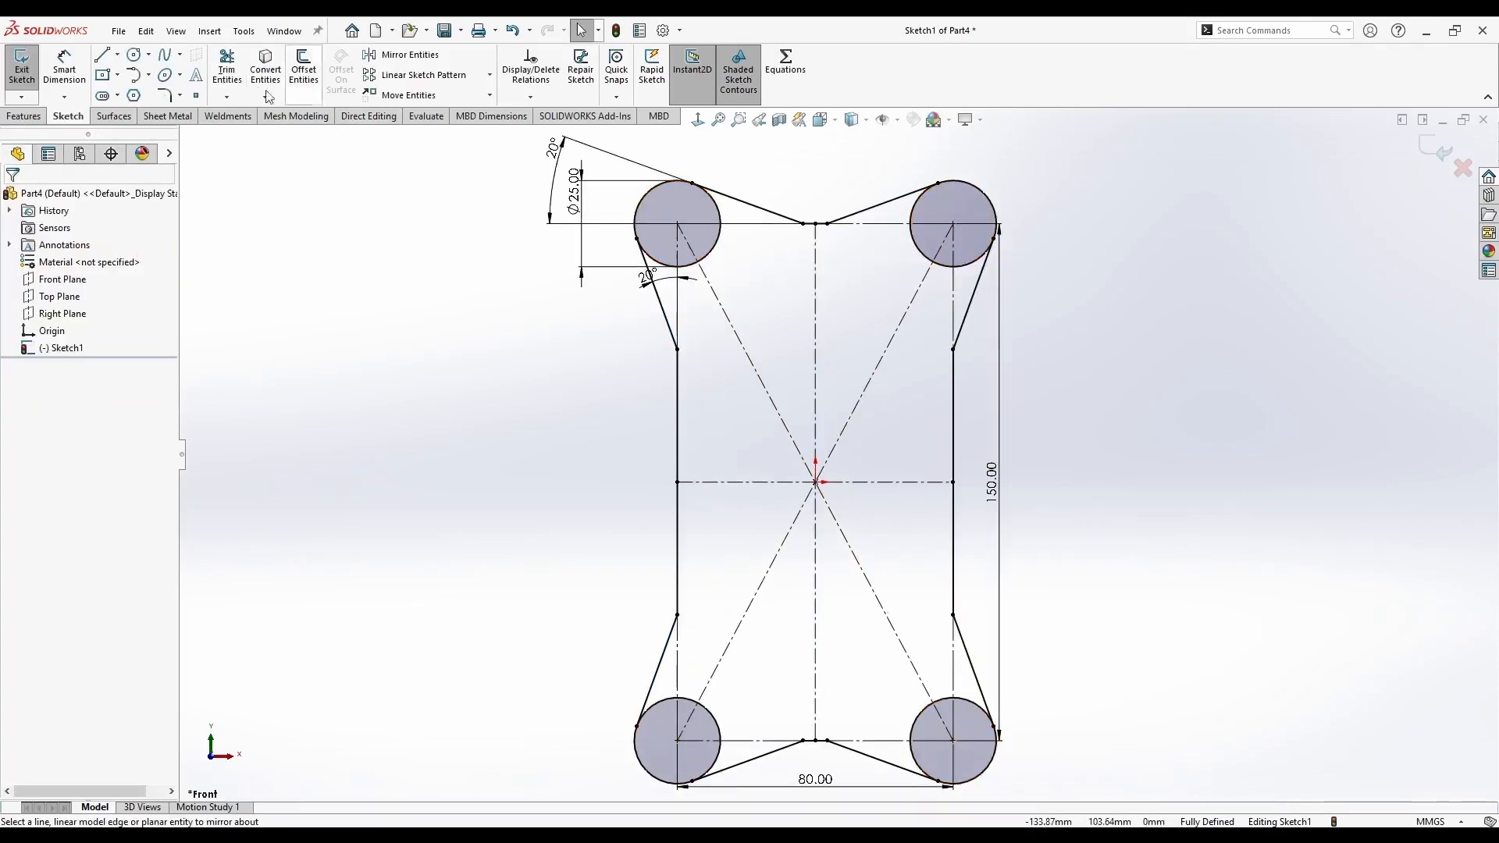
click(227, 70)
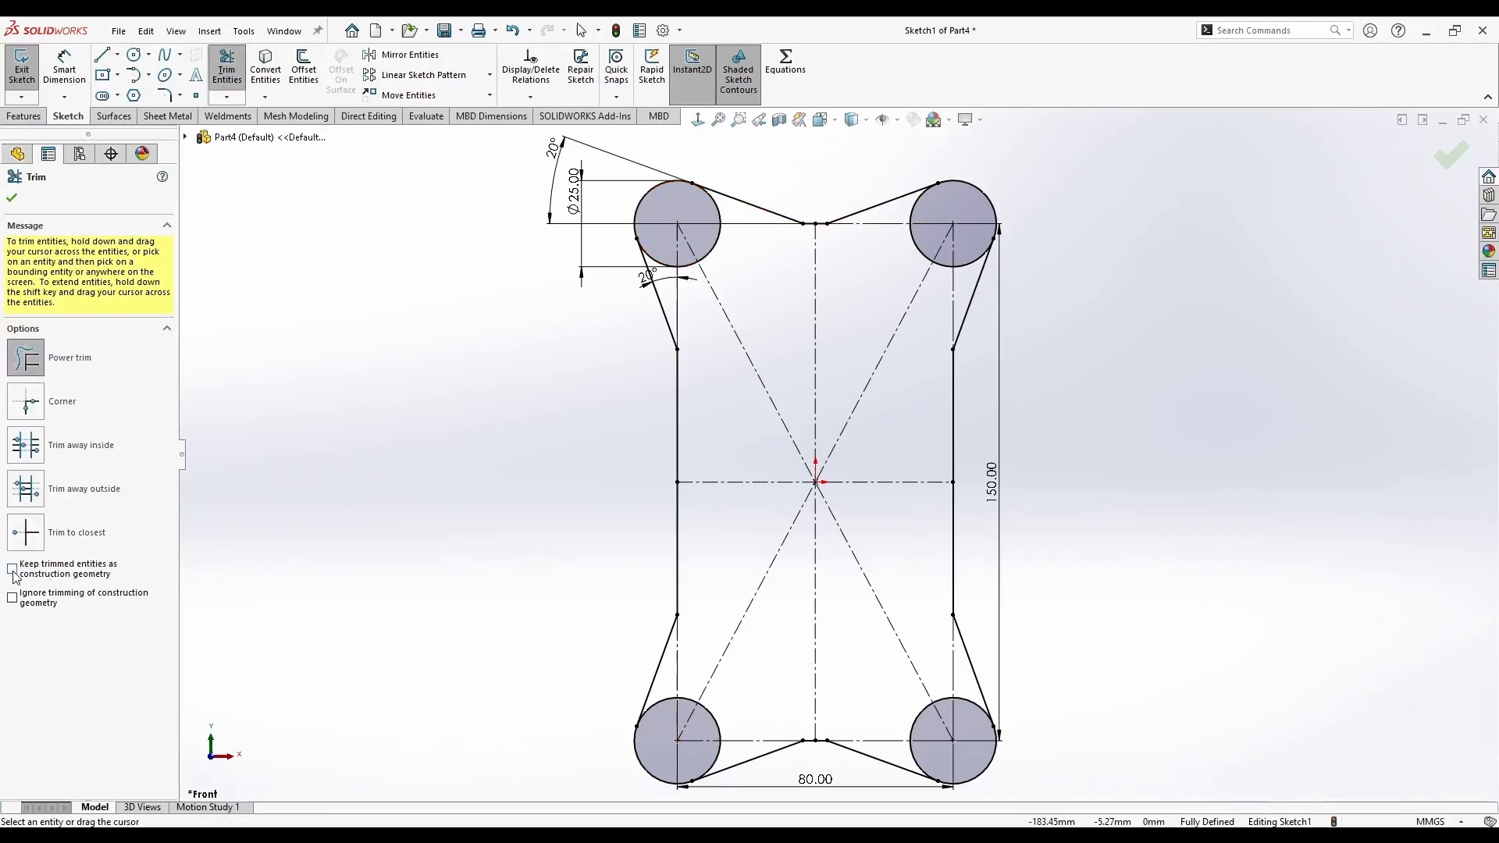
scroll(772, 242, down, 3)
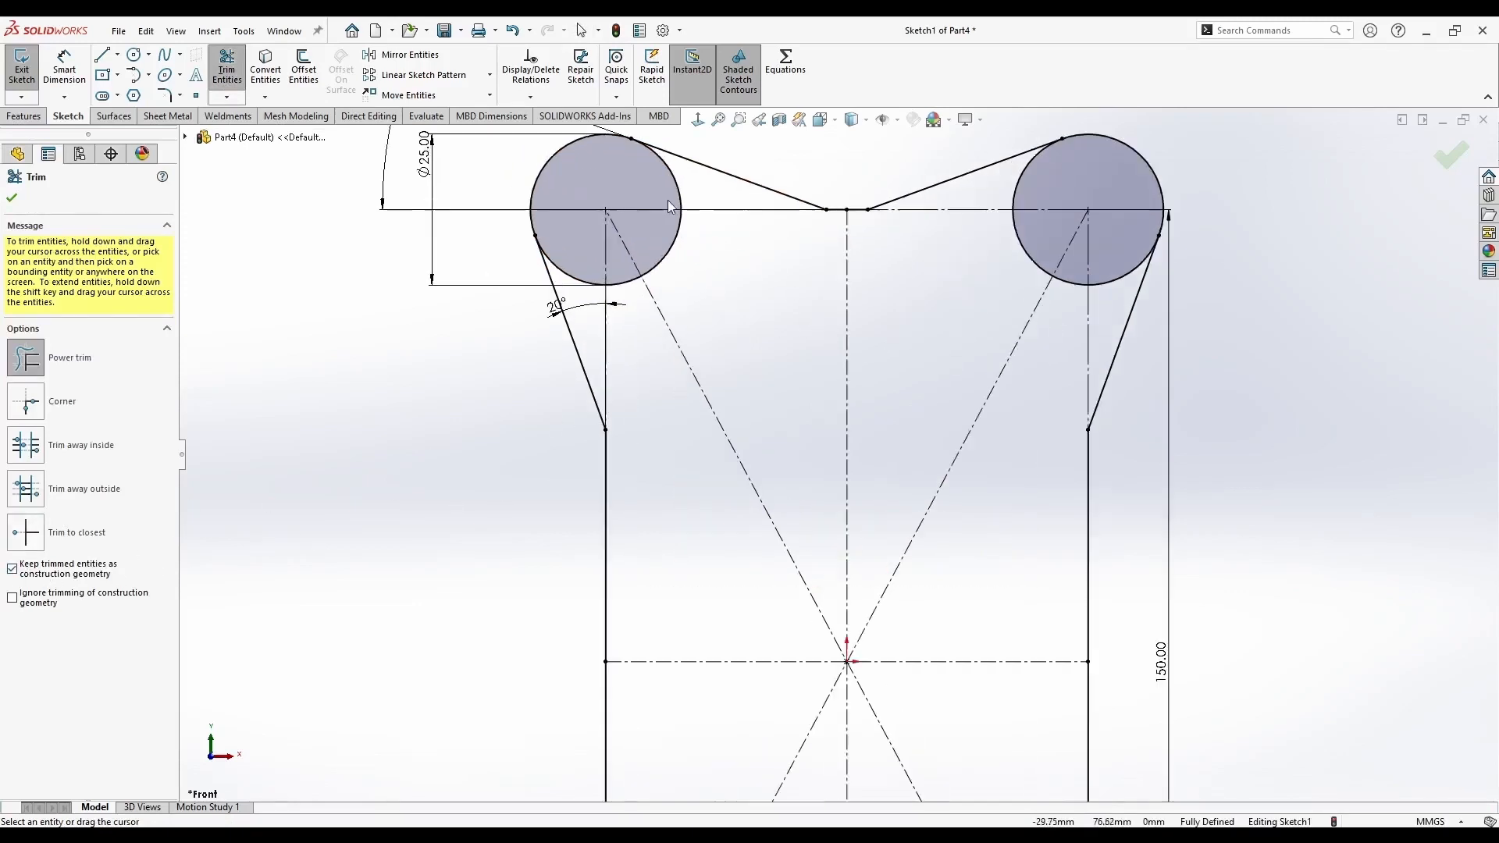
mouse_move(669, 201)
mouse_down()
mouse_move(662, 239)
mouse_move(620, 270)
mouse_up()
scroll(594, 290, up, 2)
scroll(897, 275, down, 2)
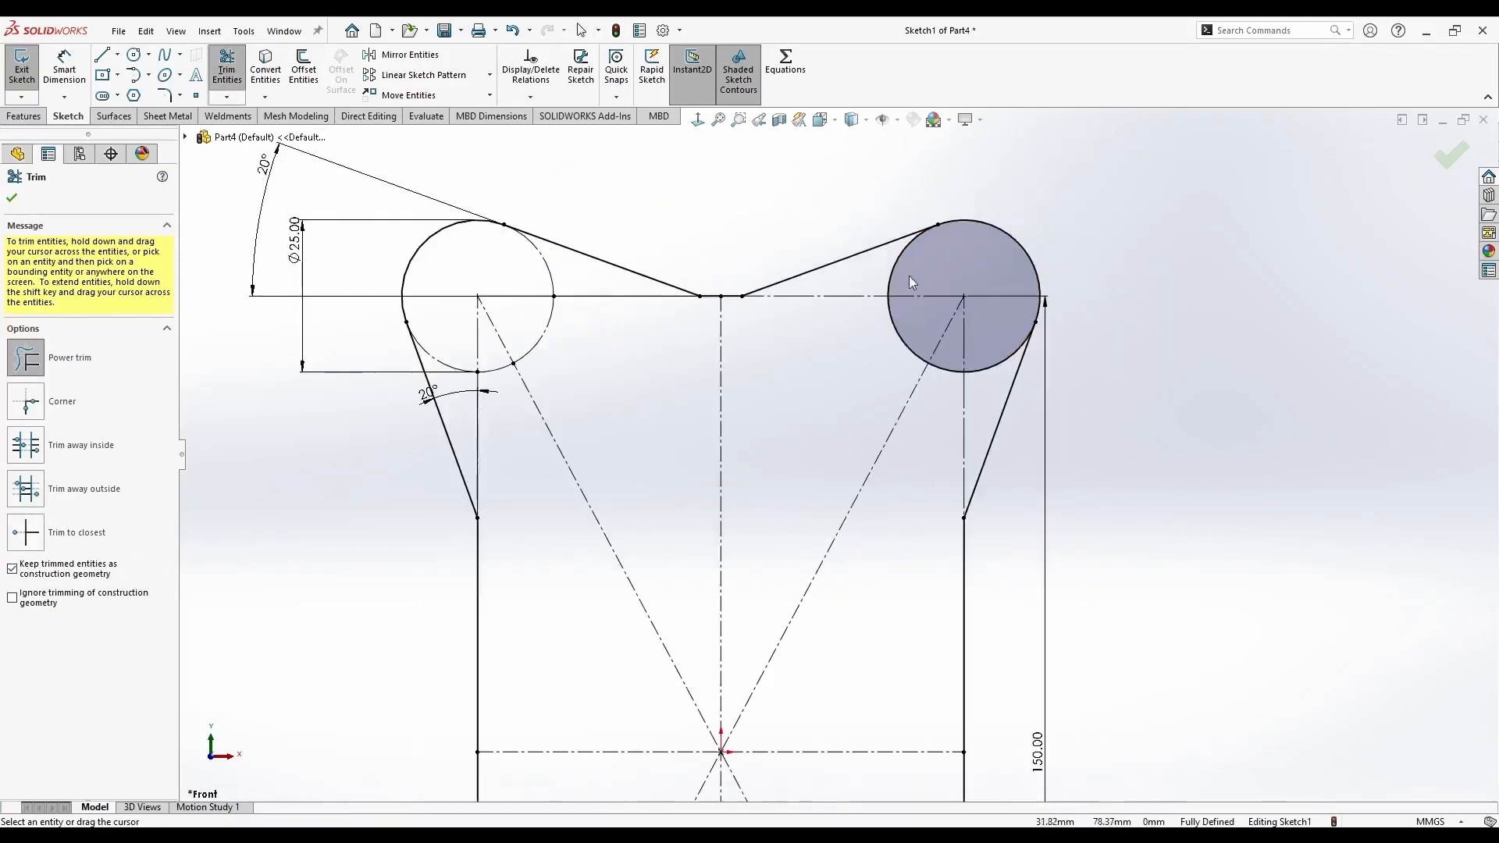
mouse_move(908, 274)
mouse_down()
mouse_move(914, 366)
mouse_move(990, 381)
mouse_up()
scroll(834, 453, up, 5)
Trim the inner arcs of the two lower circles to construction geometry, closing the plate outline
scroll(741, 680, down, 6)
drag(696, 448, 693, 483)
drag(746, 435, 739, 473)
drag(854, 589, 800, 628)
scroll(830, 461, up, 3)
scroll(1249, 531, down, 4)
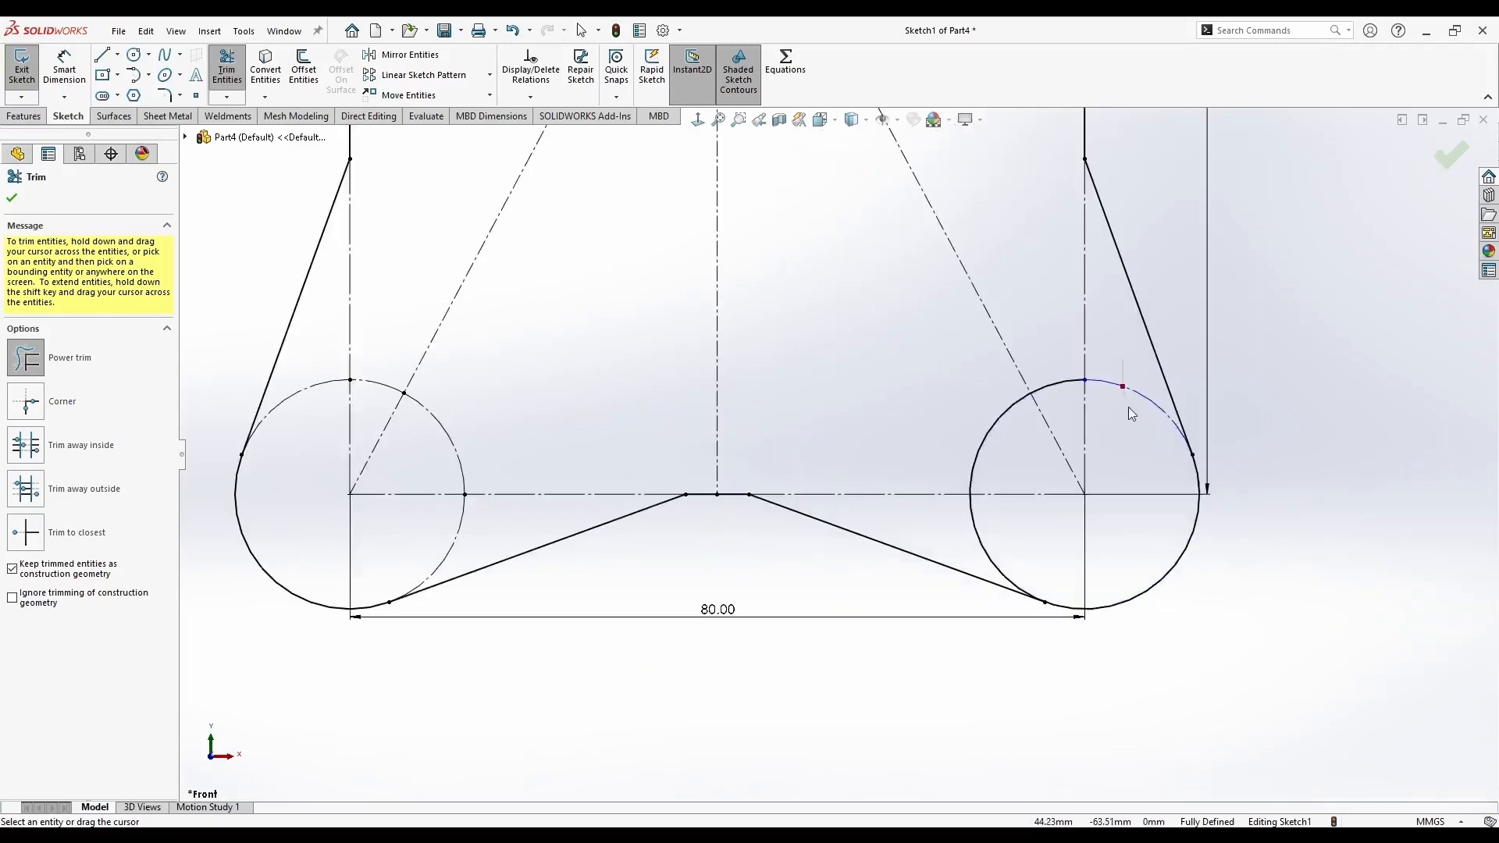
scroll(765, 362, up, 4)
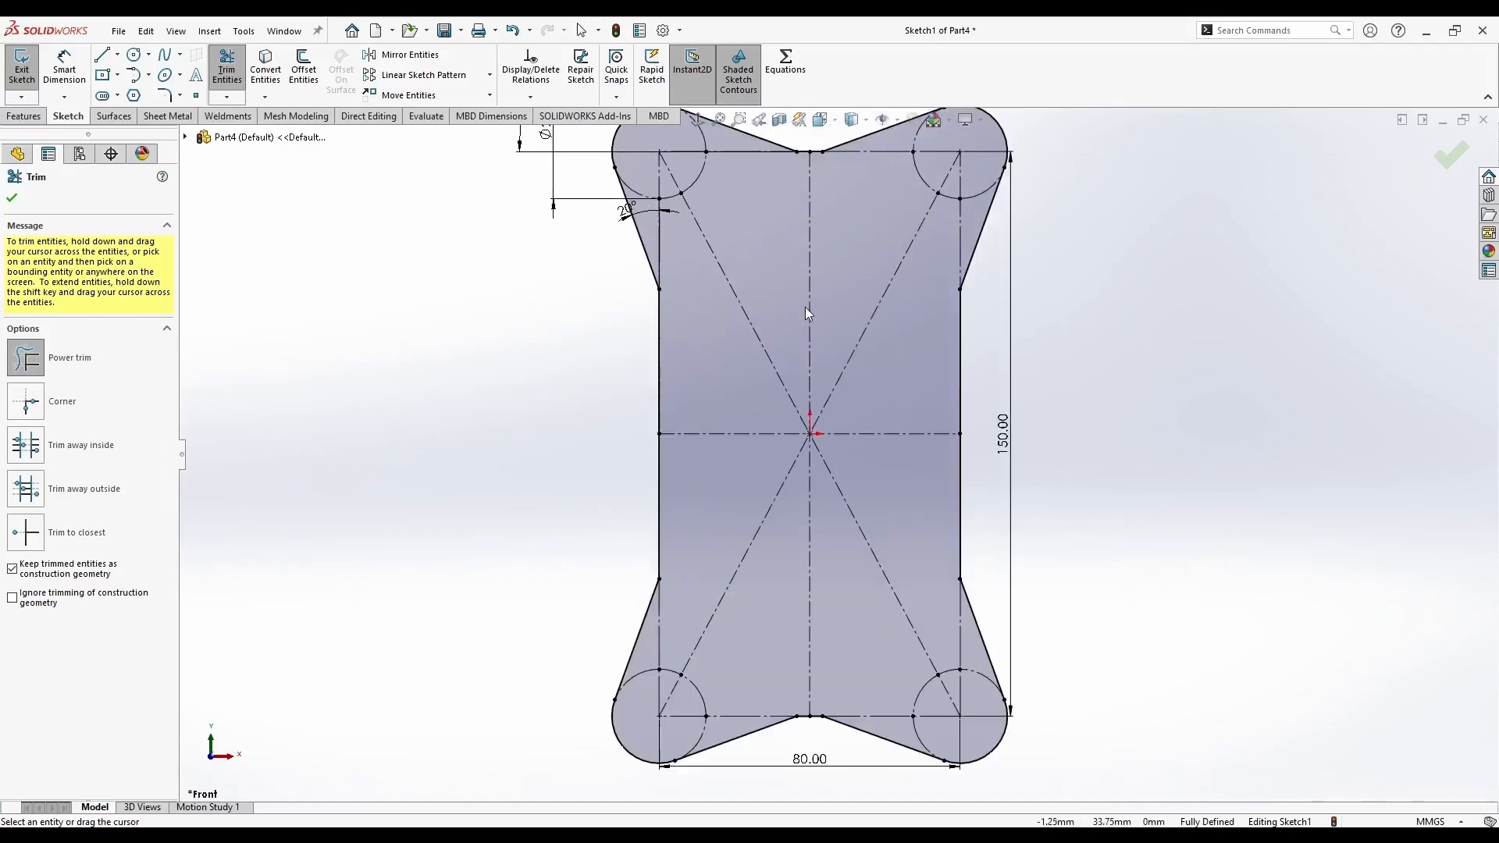
key(Escape)
scroll(630, 355, up, 2)
scroll(630, 355, down, 2)
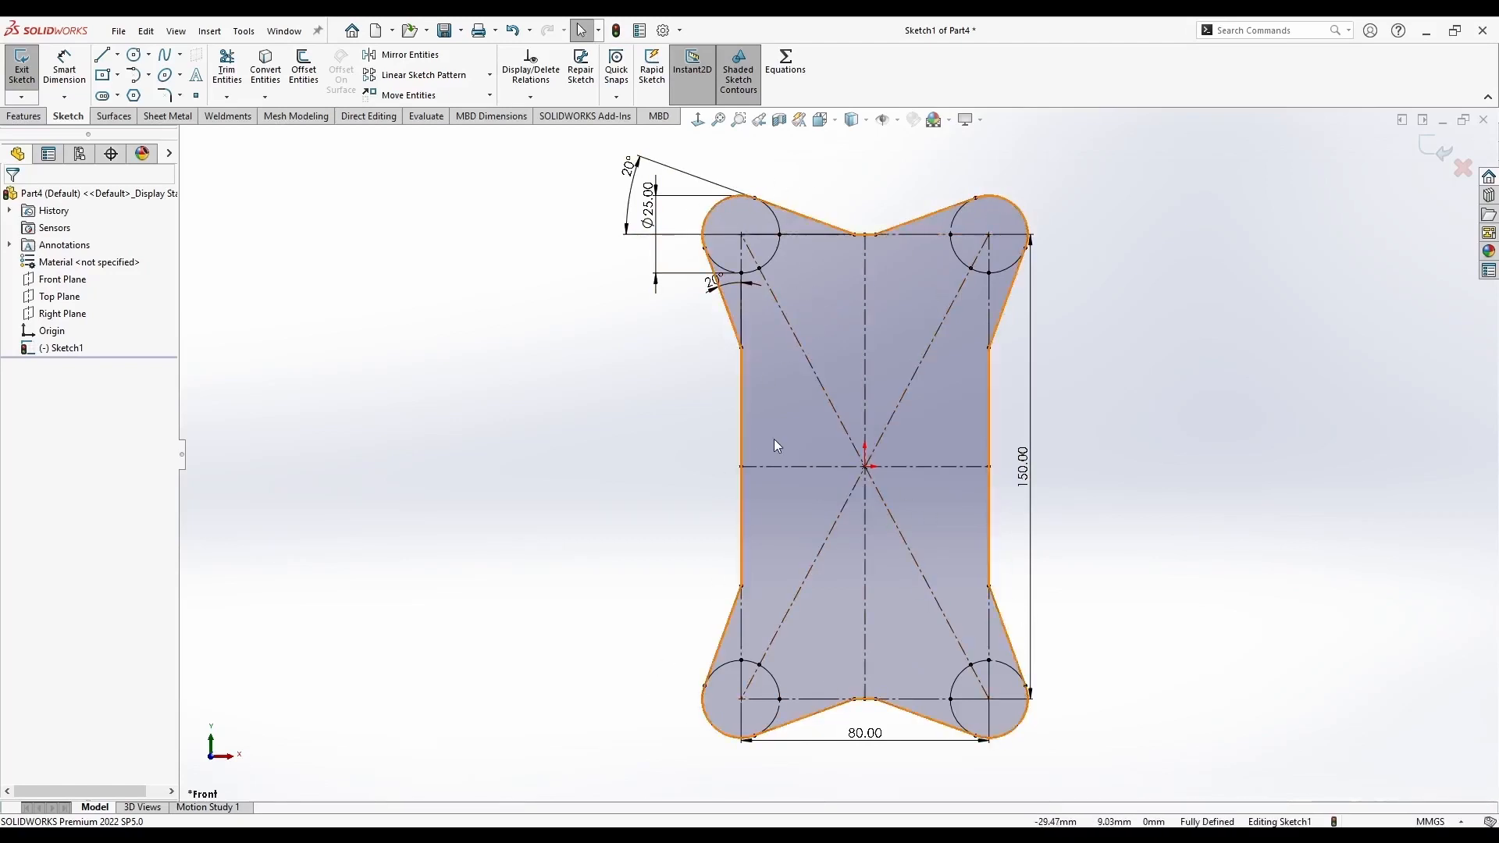
Extrude the plate outline as a boss with a Blind depth of 5 mm
mouse_move(774, 438)
middle_down()
mouse_move(609, 402)
mouse_move(553, 432)
middle_up()
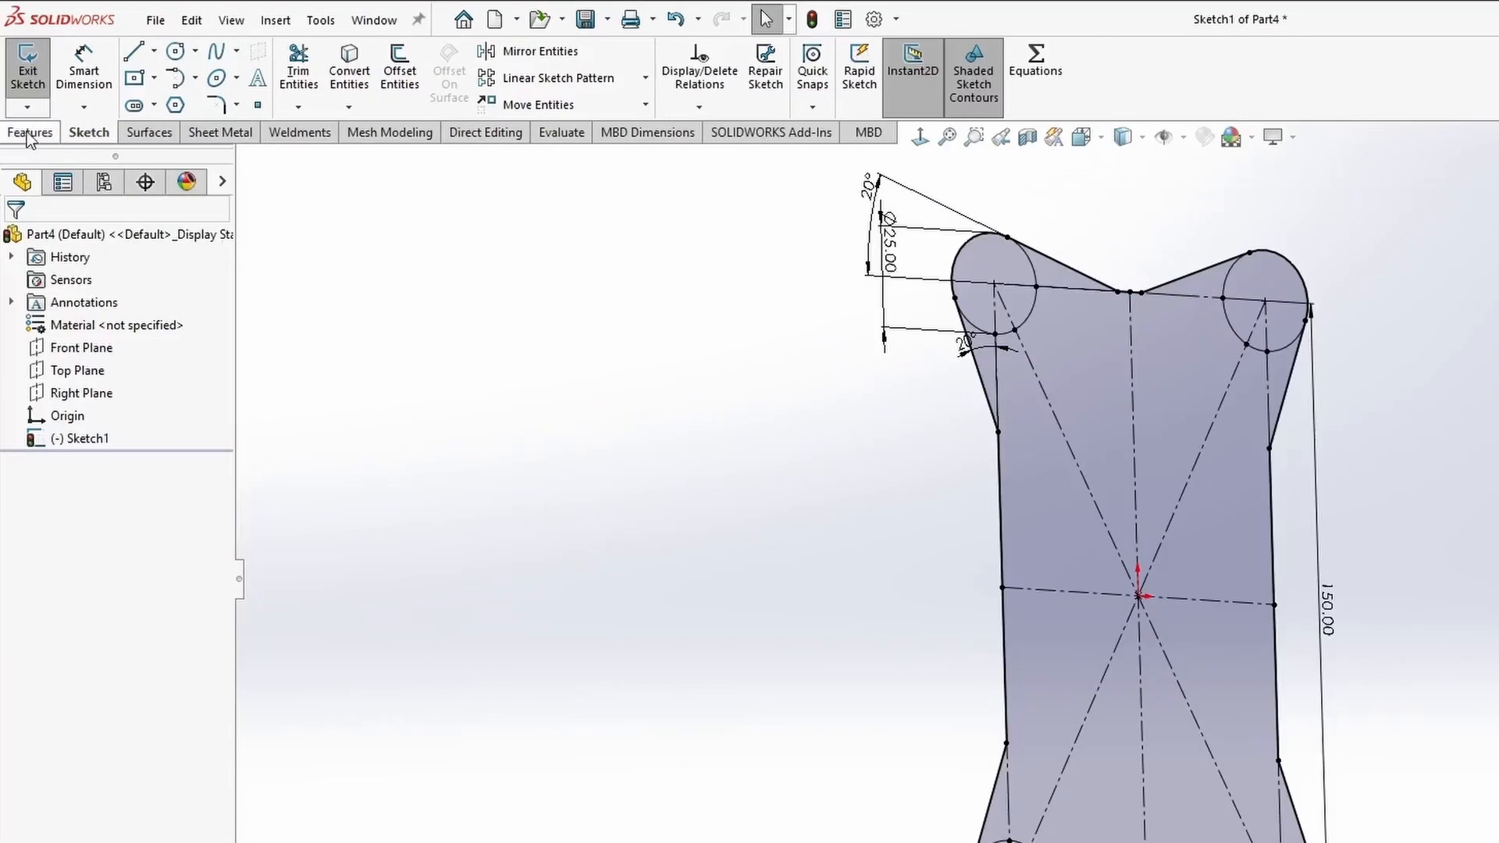
click(23, 116)
click(37, 80)
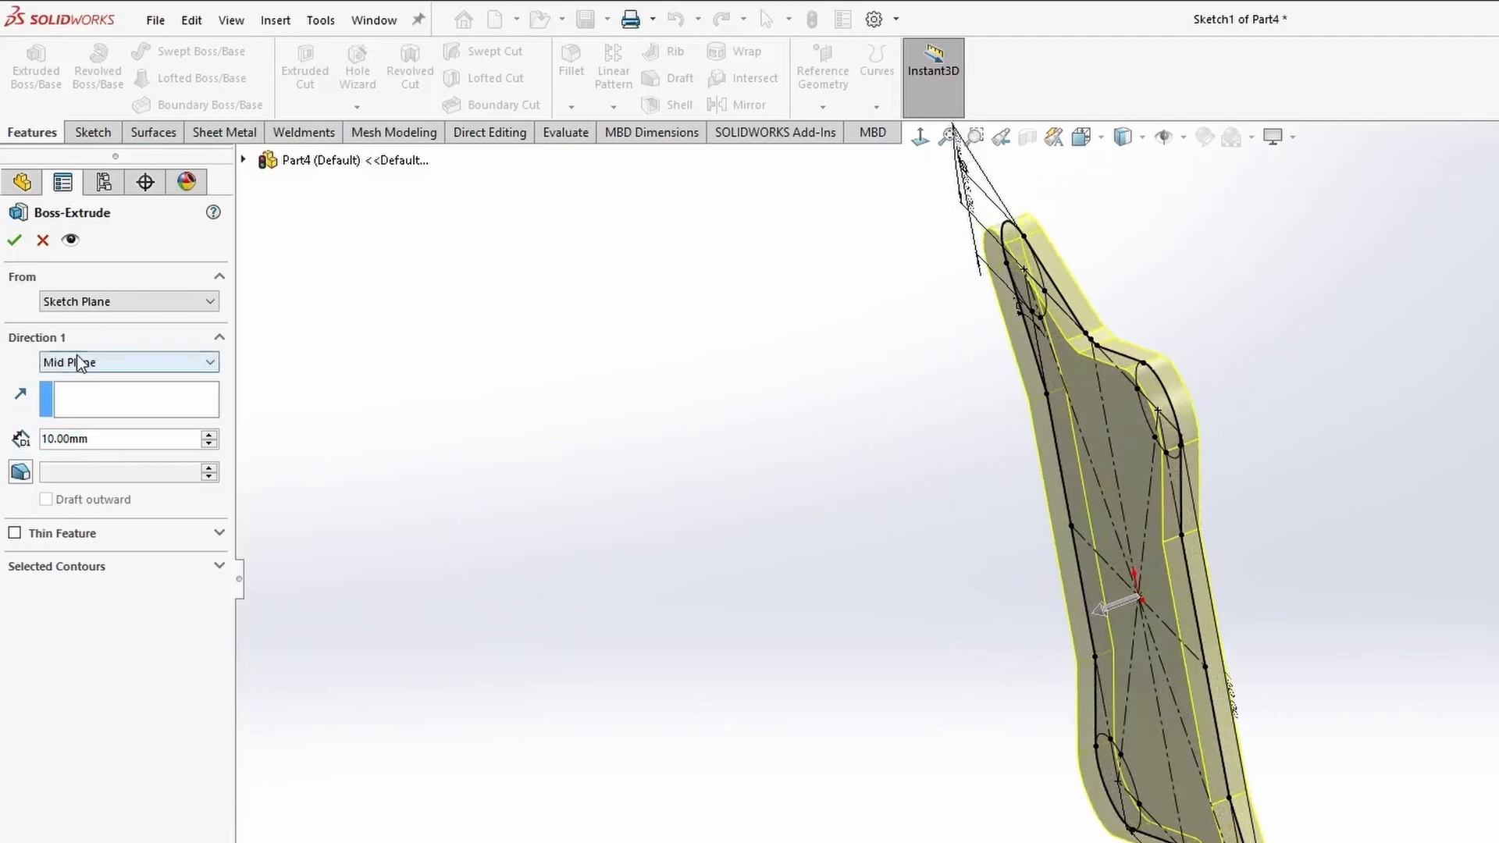
click(78, 362)
click(78, 376)
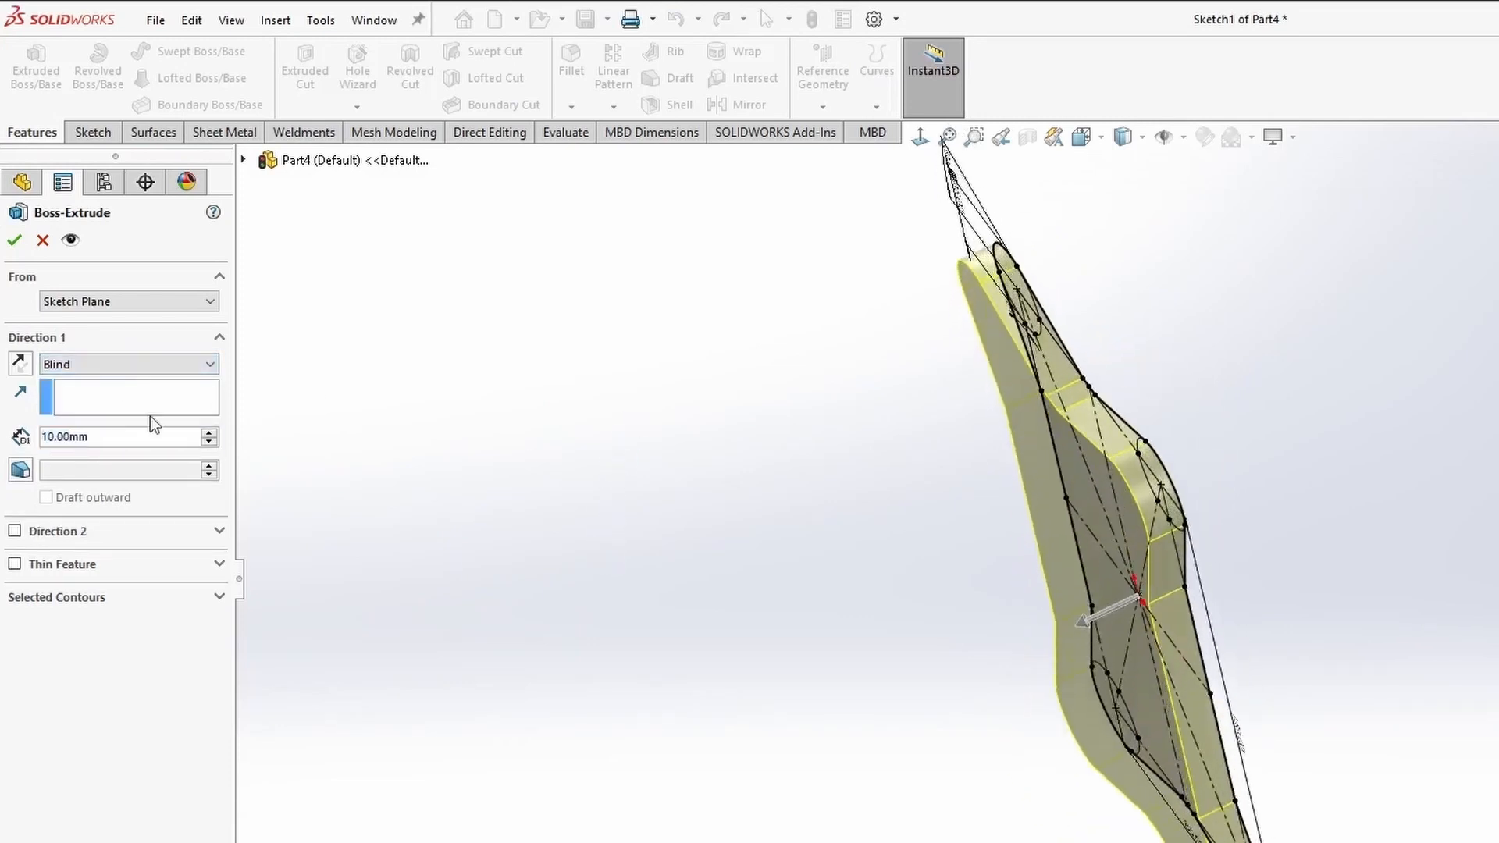
double_click(117, 436)
text(5)
key(Return)
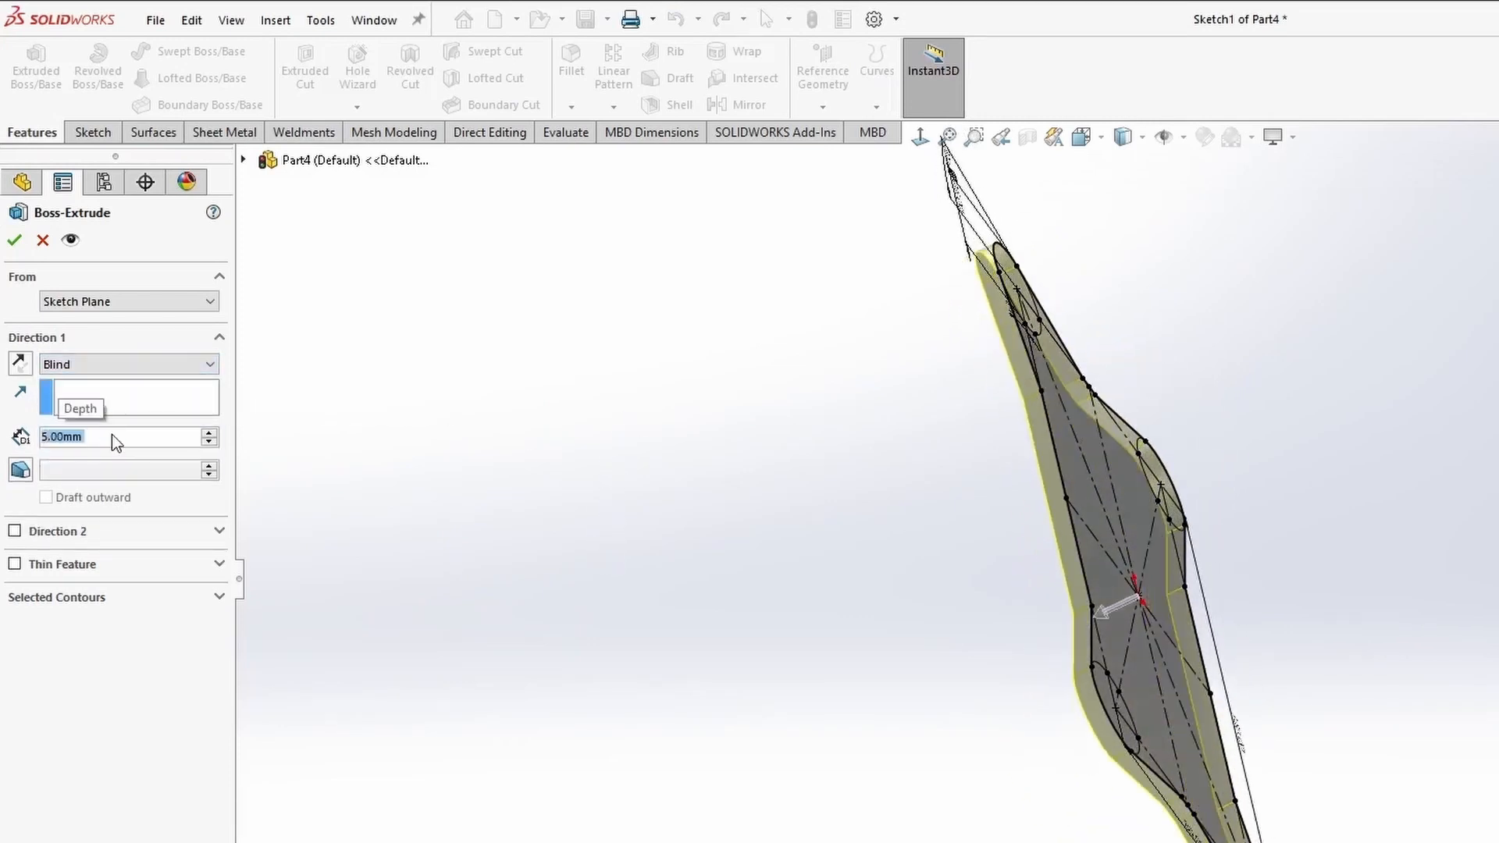
click(15, 241)
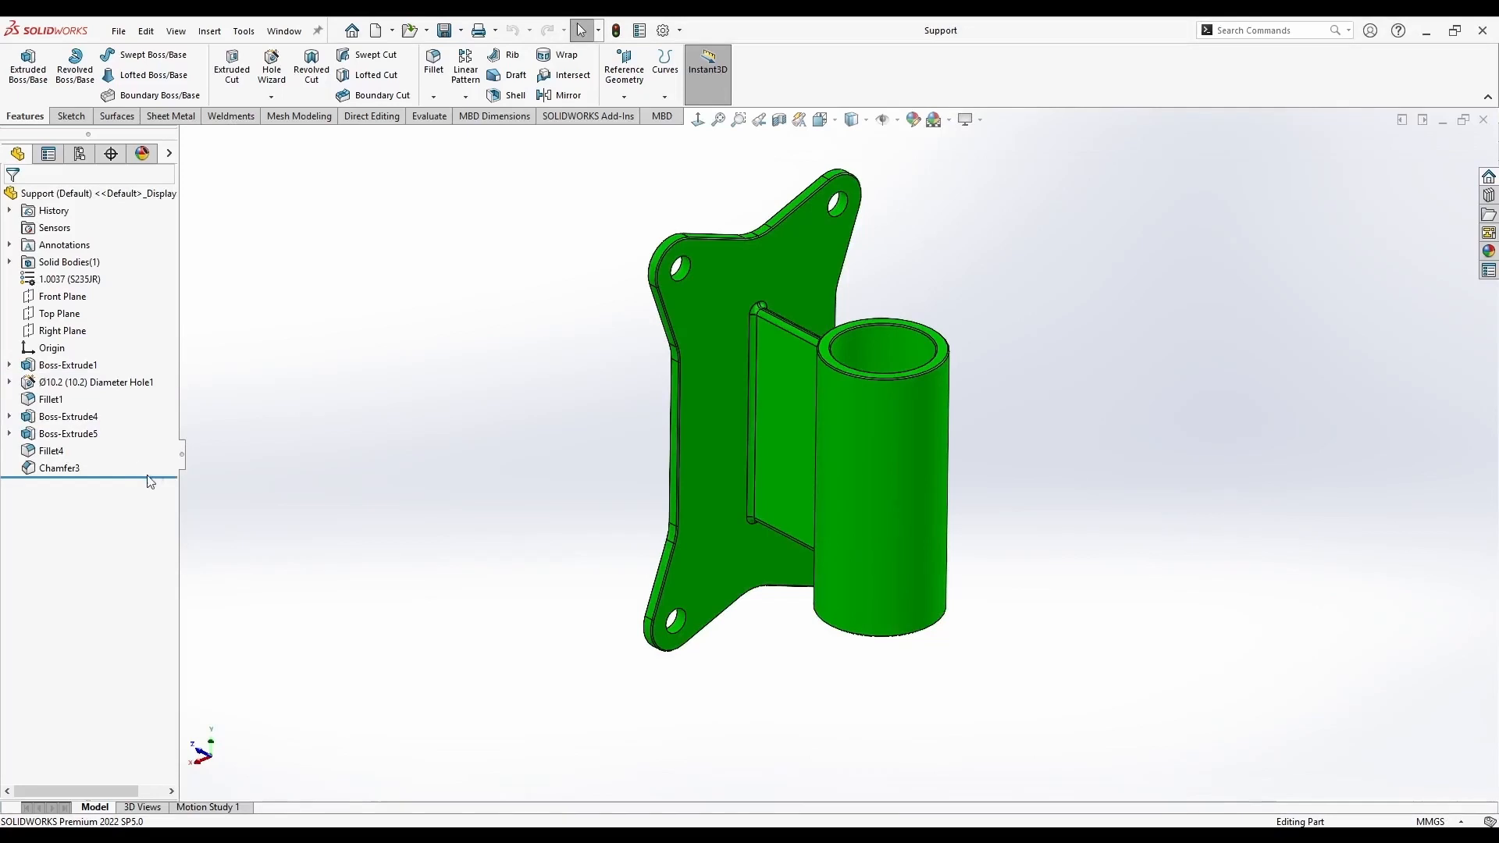
Roll the finished Support part back to just after its Ø10.2 diameter hole feature, and return to Part4
drag(150, 479, 160, 390)
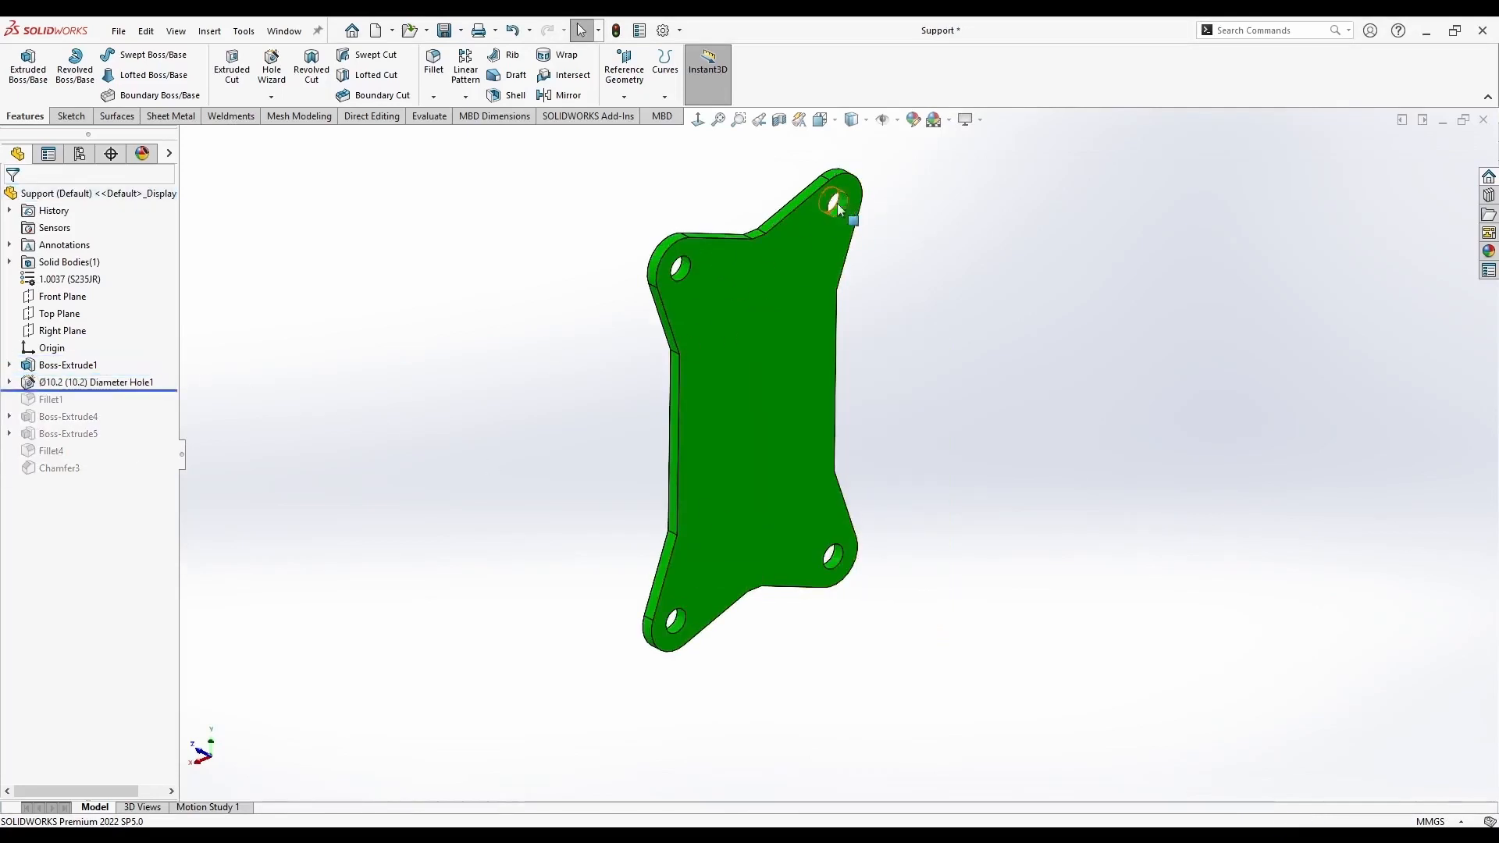
key(ctrl+Tab)
Face the plate squarely and start a Hole Wizard hole with a DIN drill size of Ø10.2
key(ctrl+1)
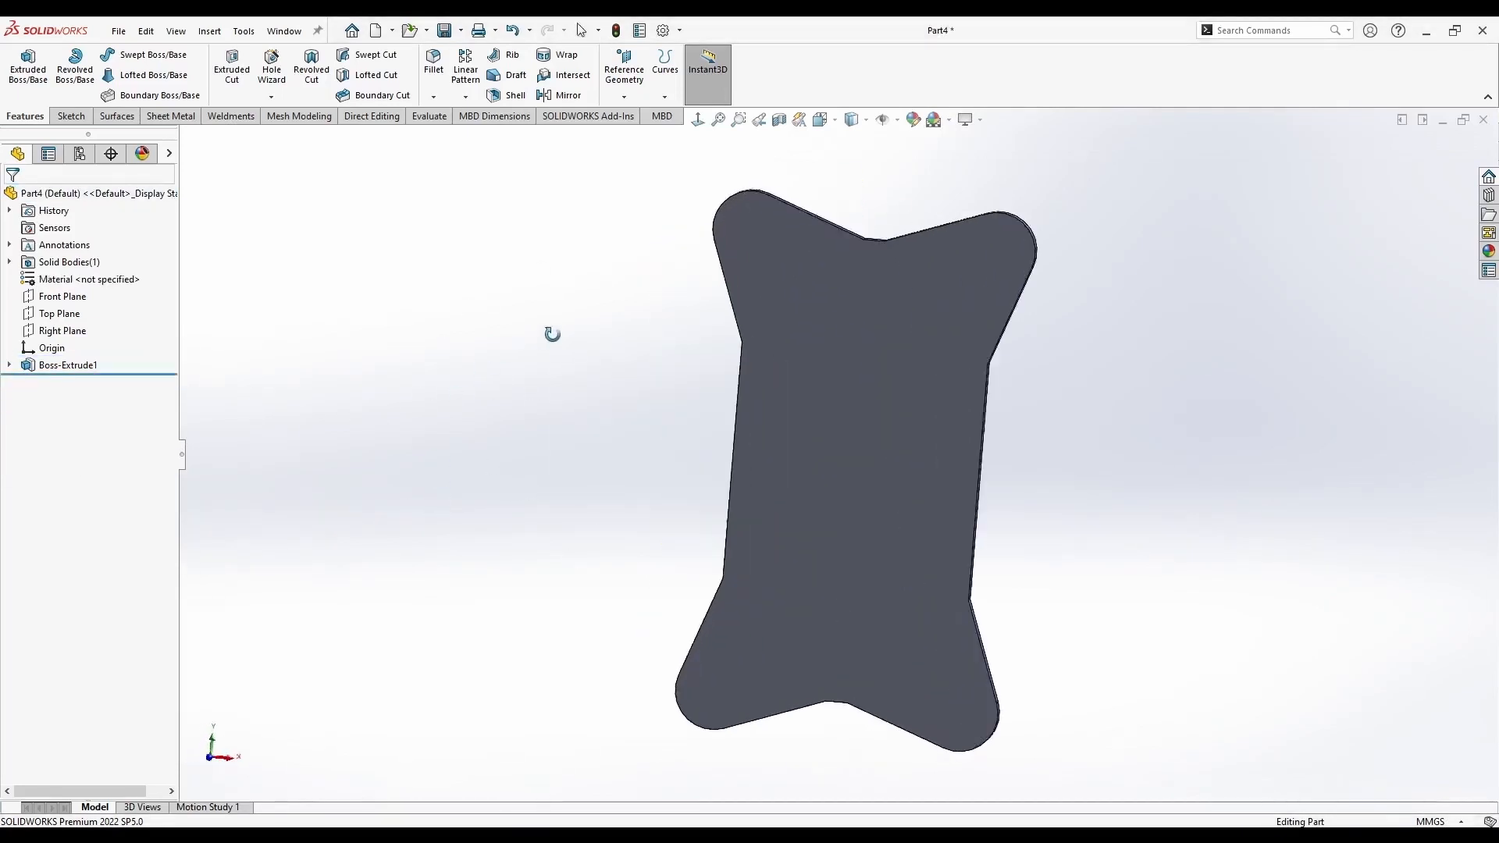
key(space)
click(566, 492)
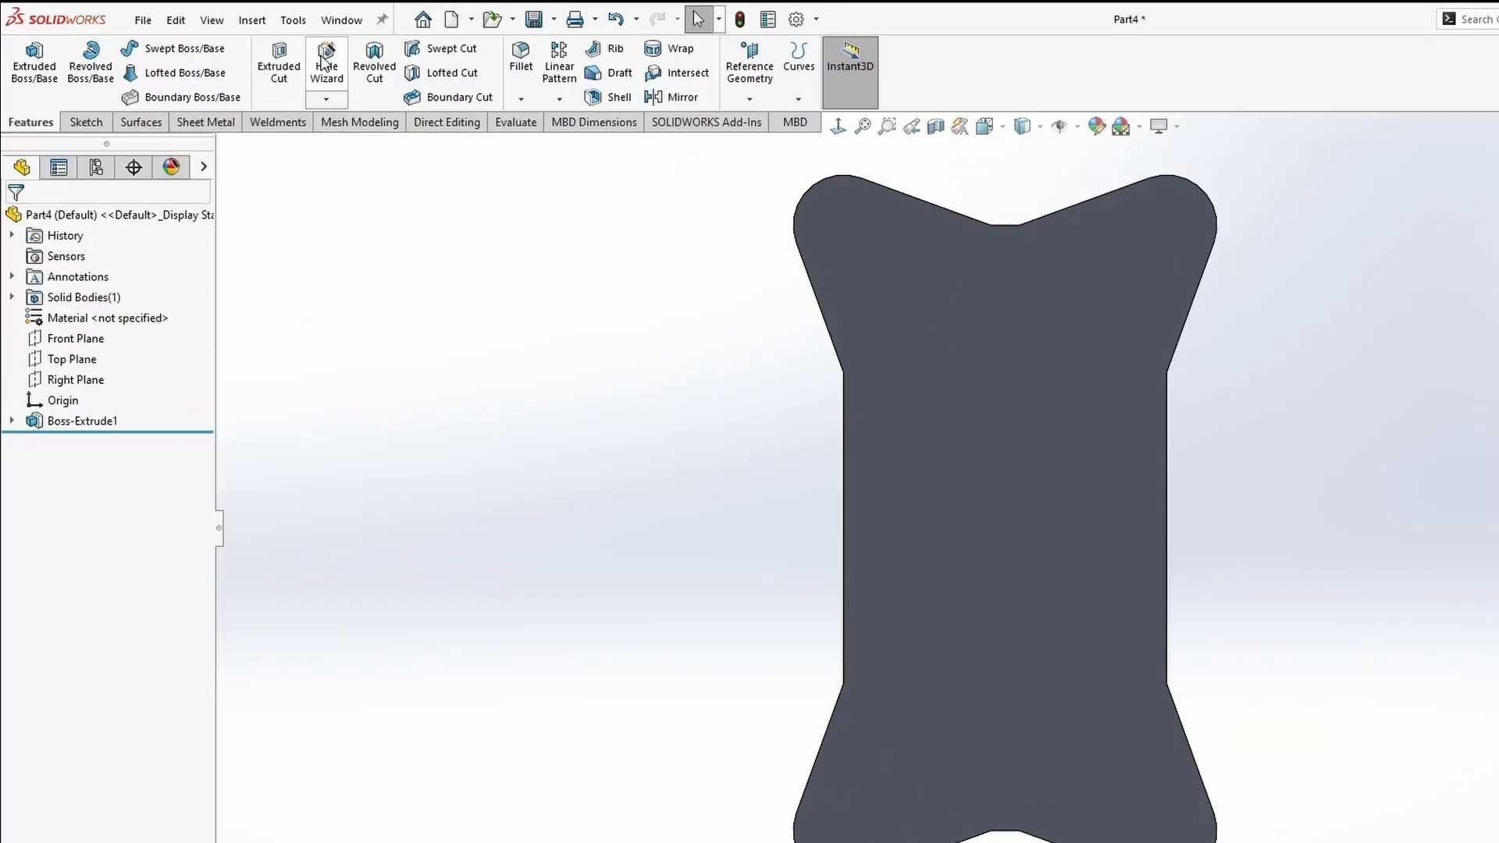
click(269, 69)
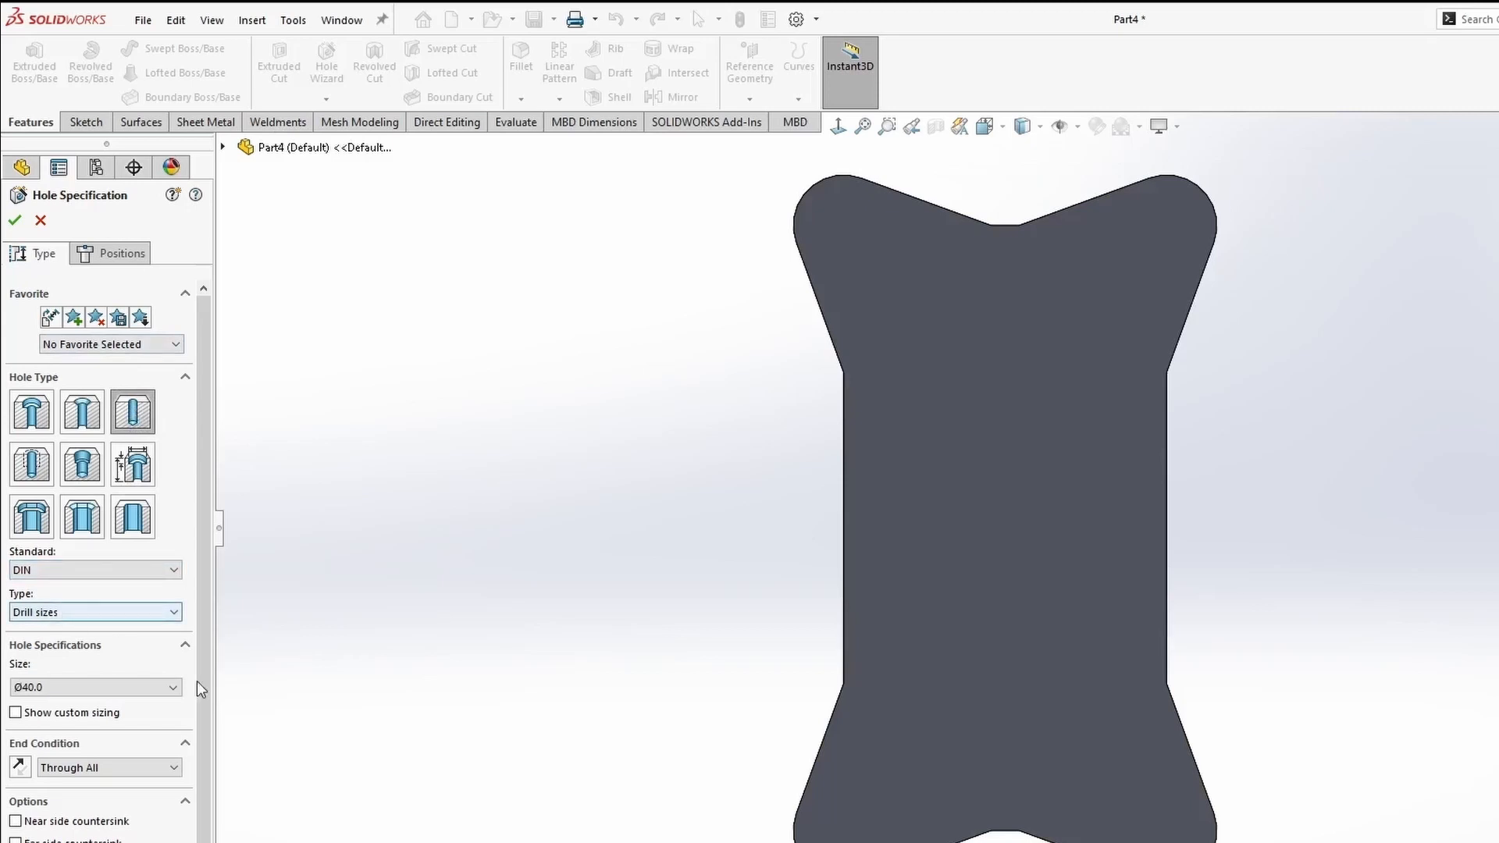
click(173, 686)
drag(172, 798, 175, 767)
click(93, 810)
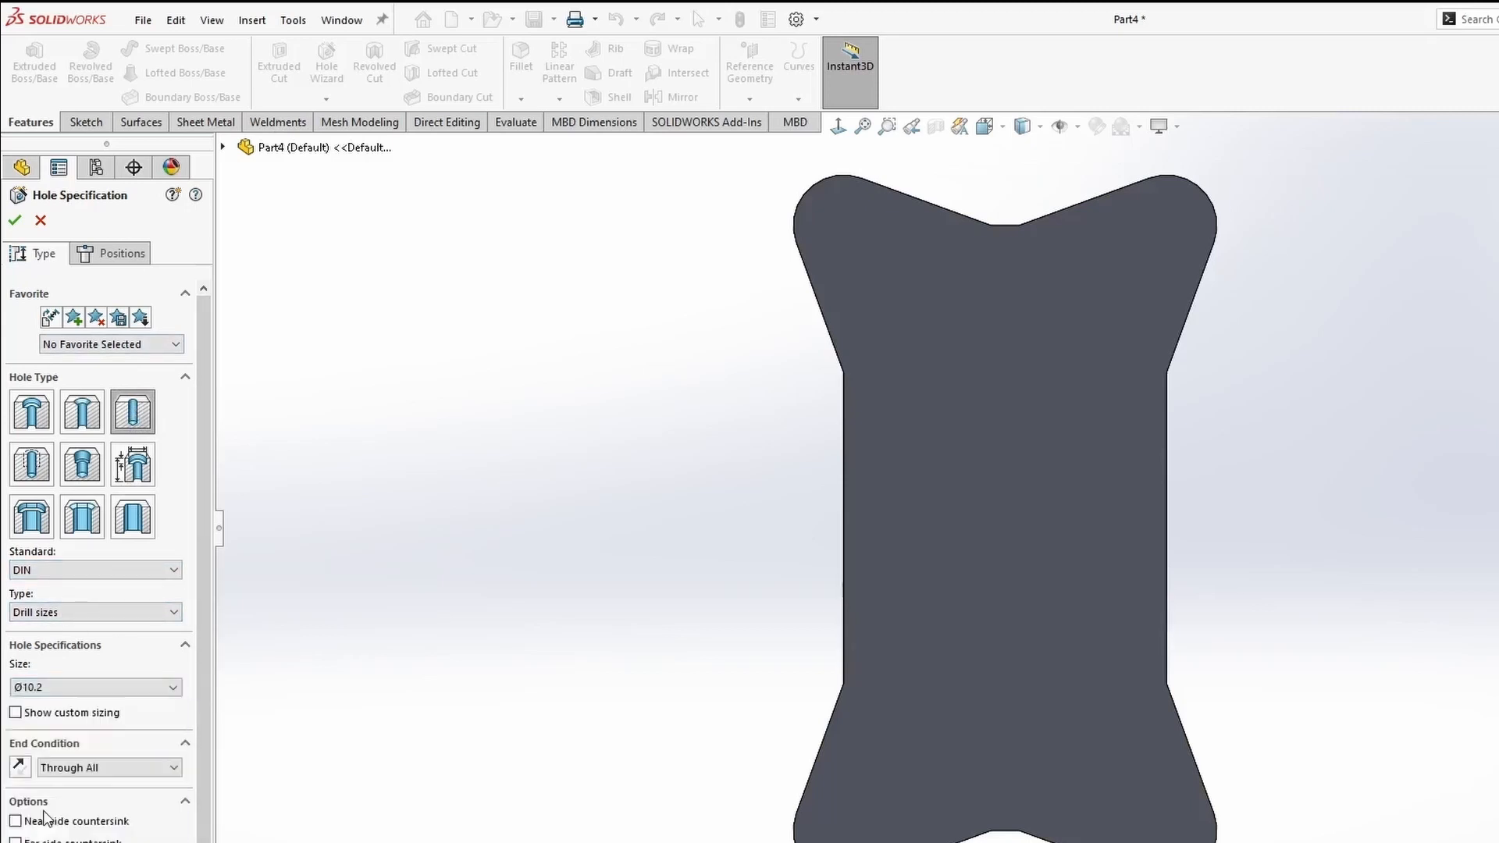
Place the Ø10.2 through holes at the centres of the plate's four rounded corners and finish the hole feature
scroll(78, 764, down, 1)
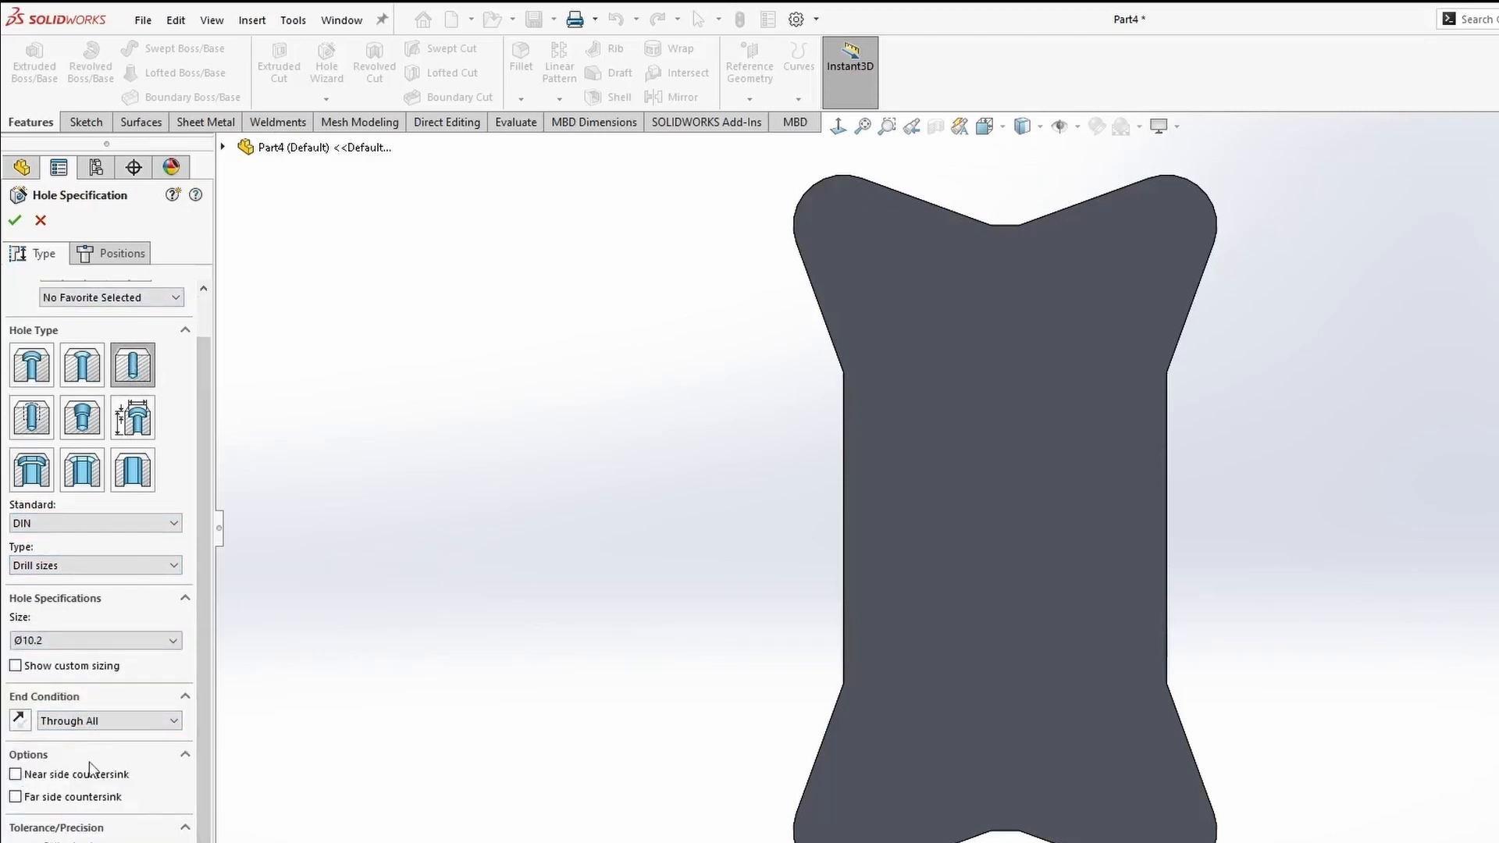
click(114, 255)
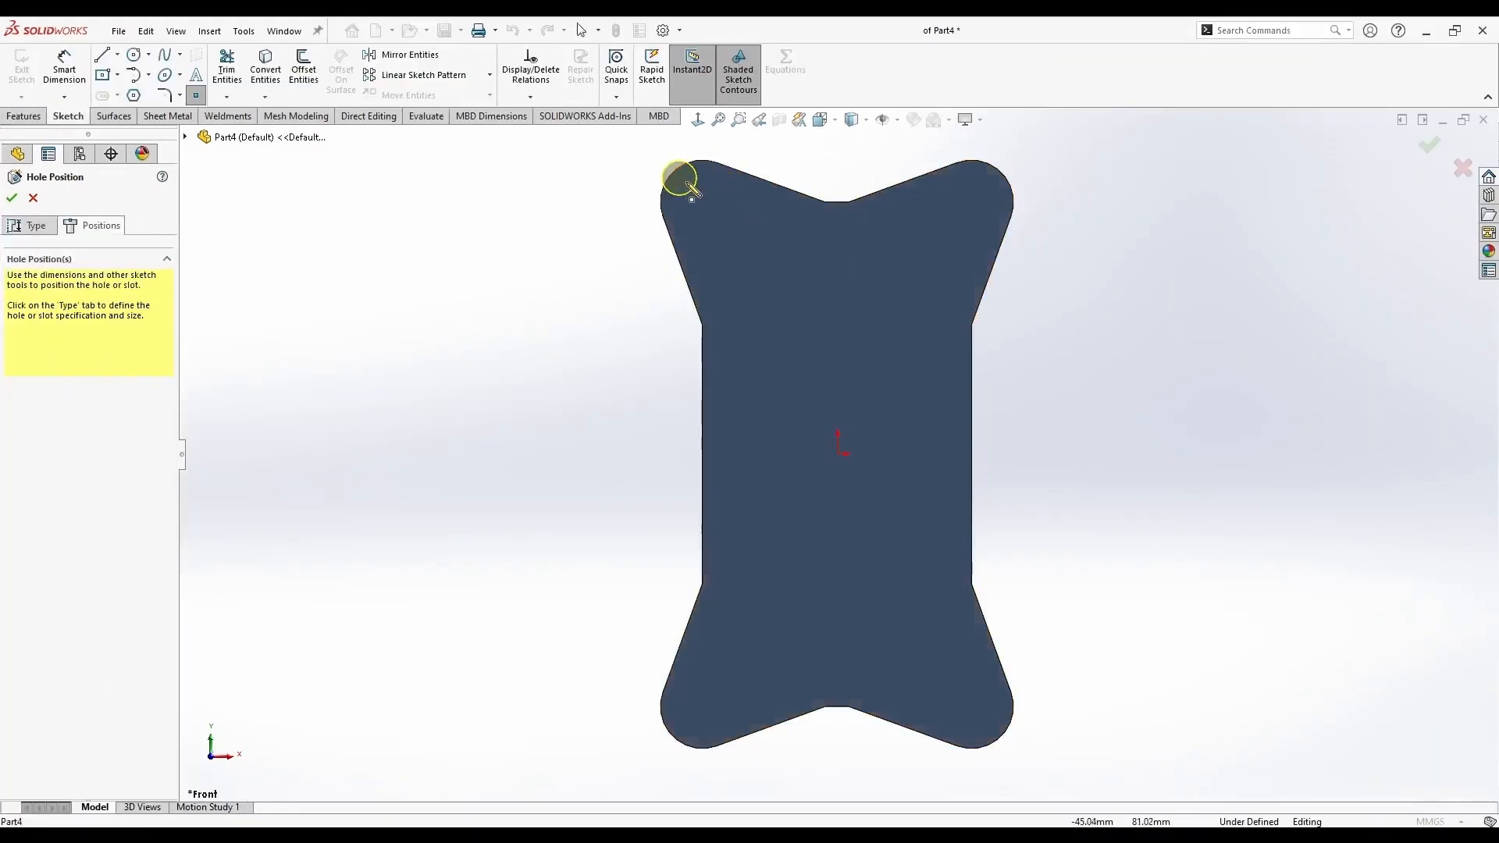
scroll(700, 170, down, 2)
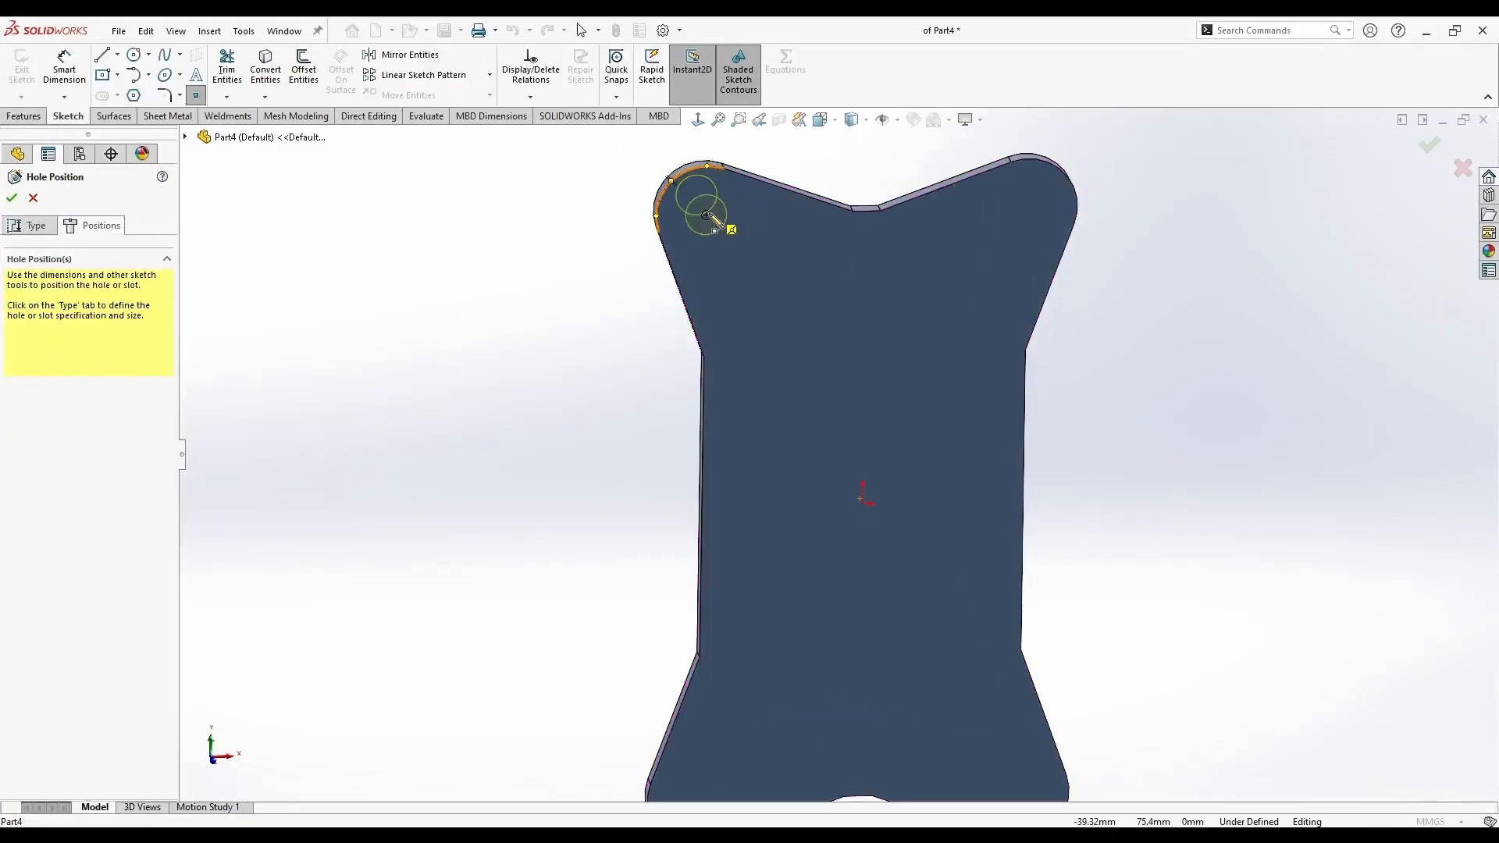
click(706, 215)
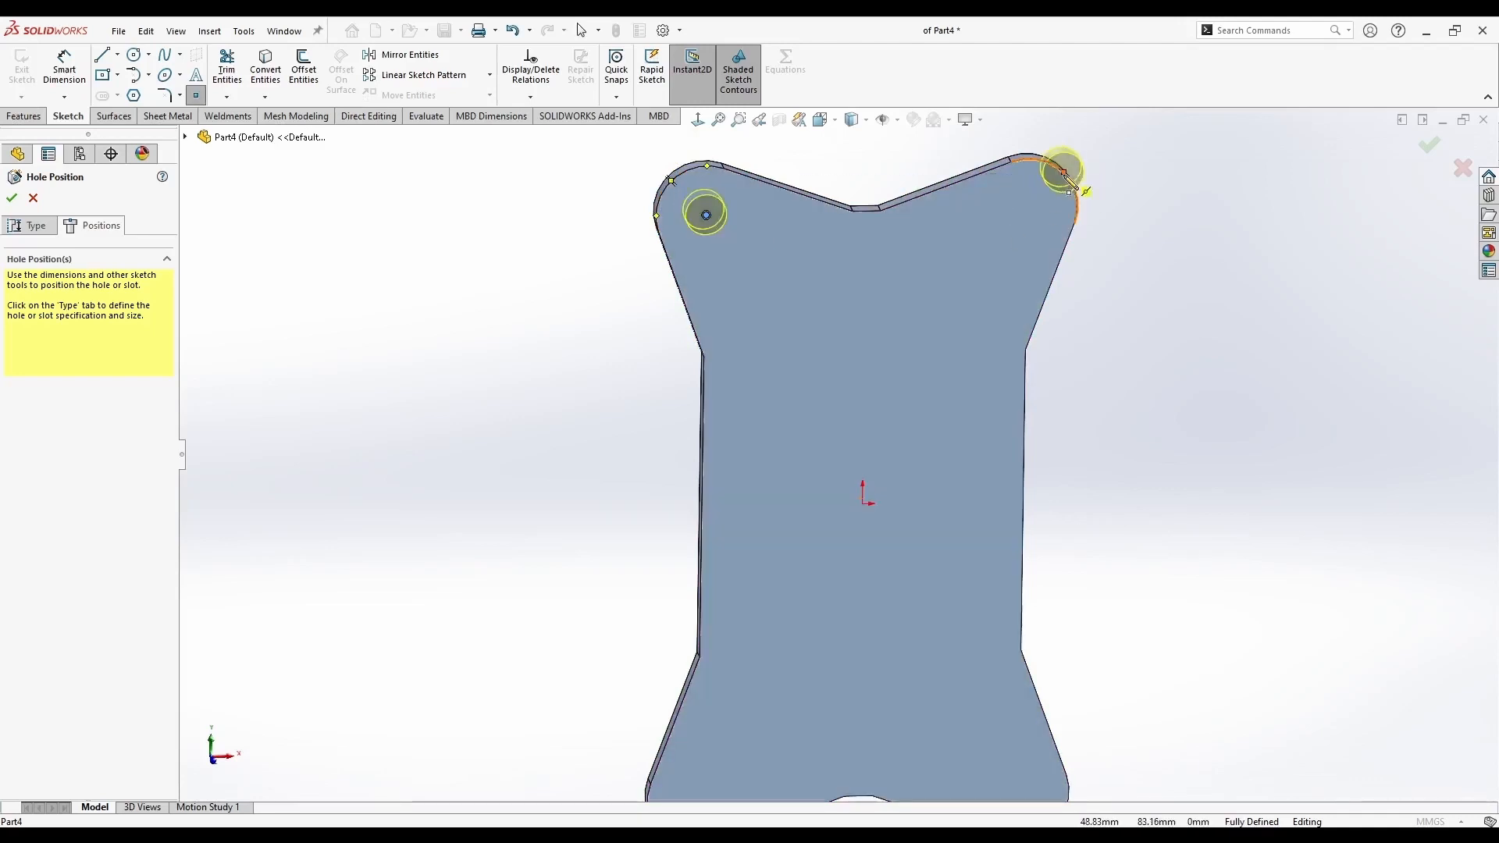
click(1027, 207)
scroll(839, 441, up, 2)
scroll(970, 682, down, 2)
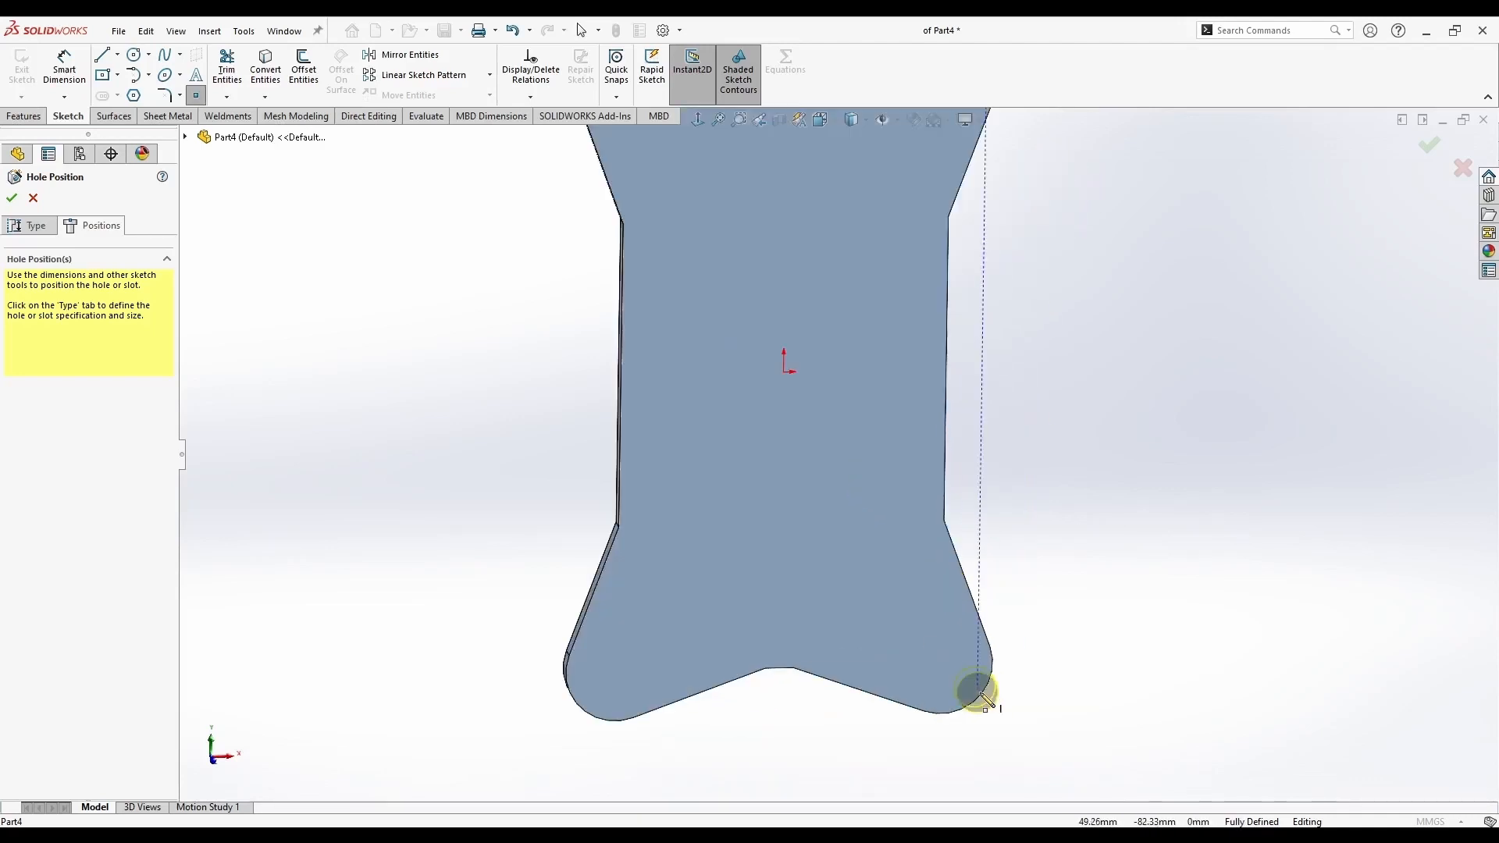
click(942, 665)
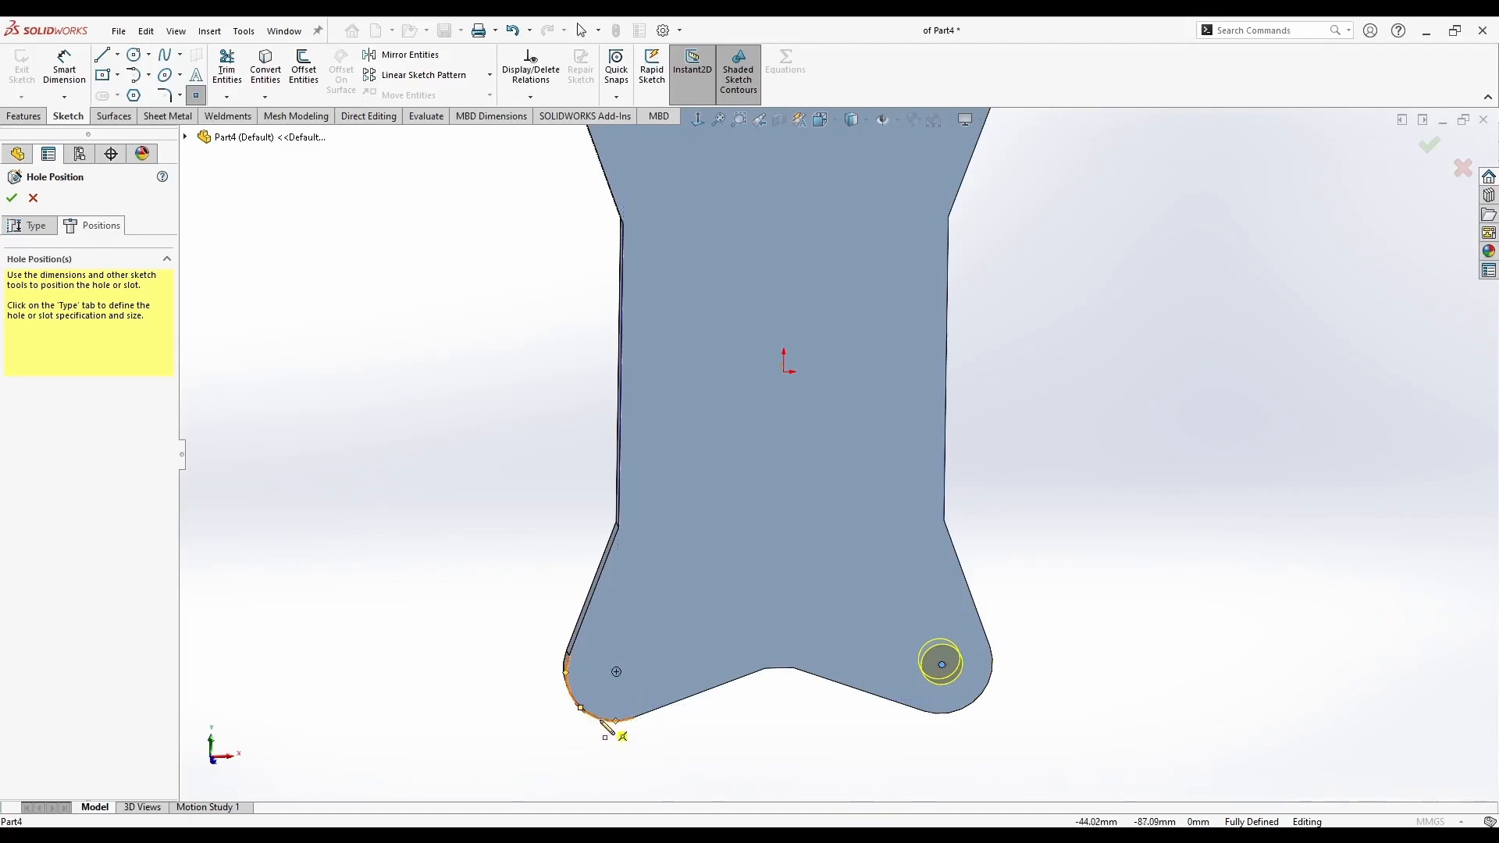
click(617, 673)
click(11, 197)
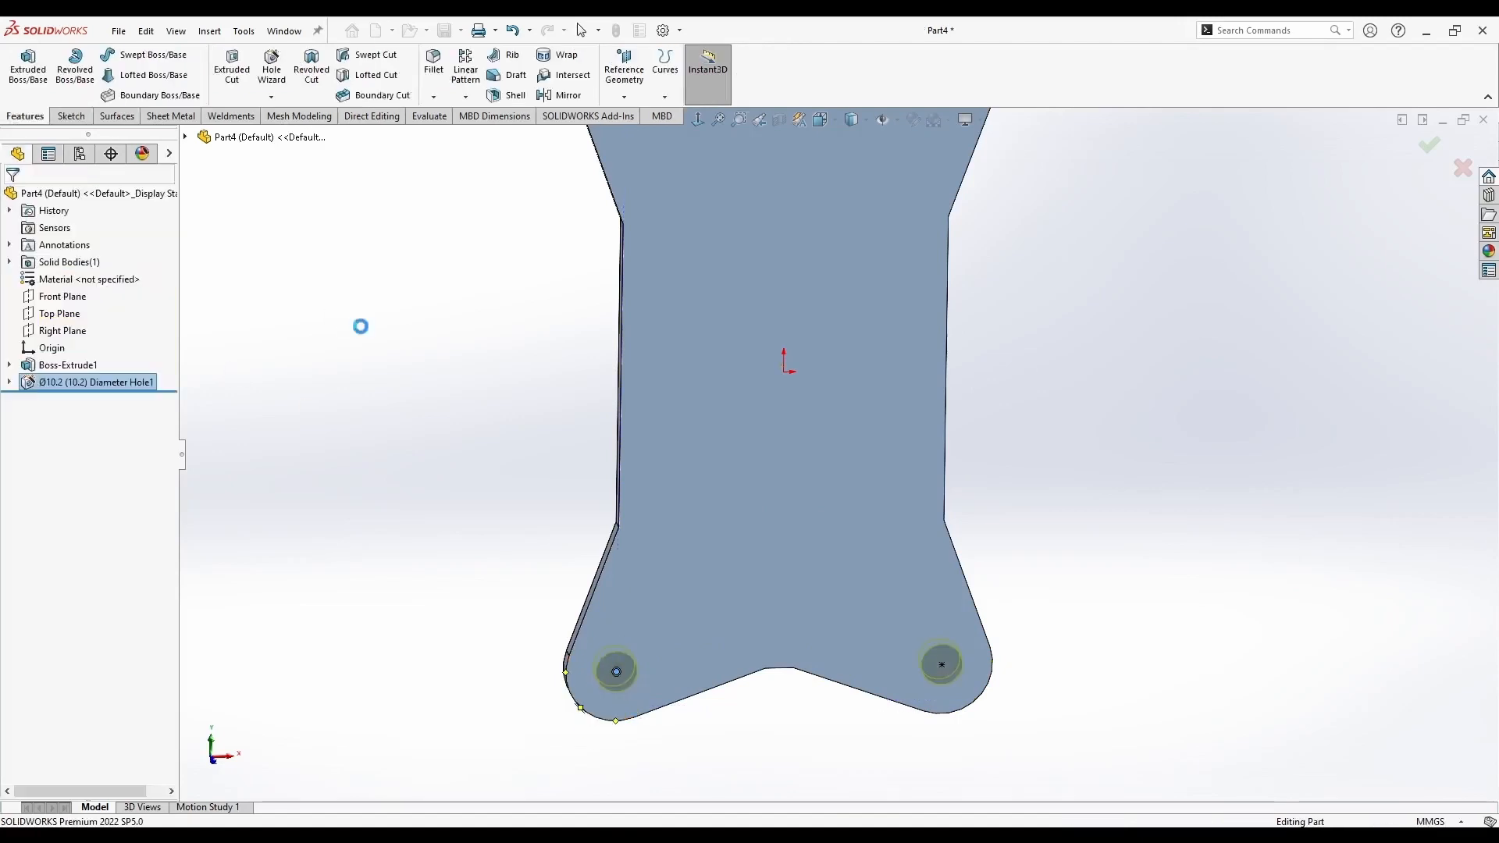
Save the part as Support_1 in the X-Pro SW Tutorial_3 folder
key(ctrl+s)
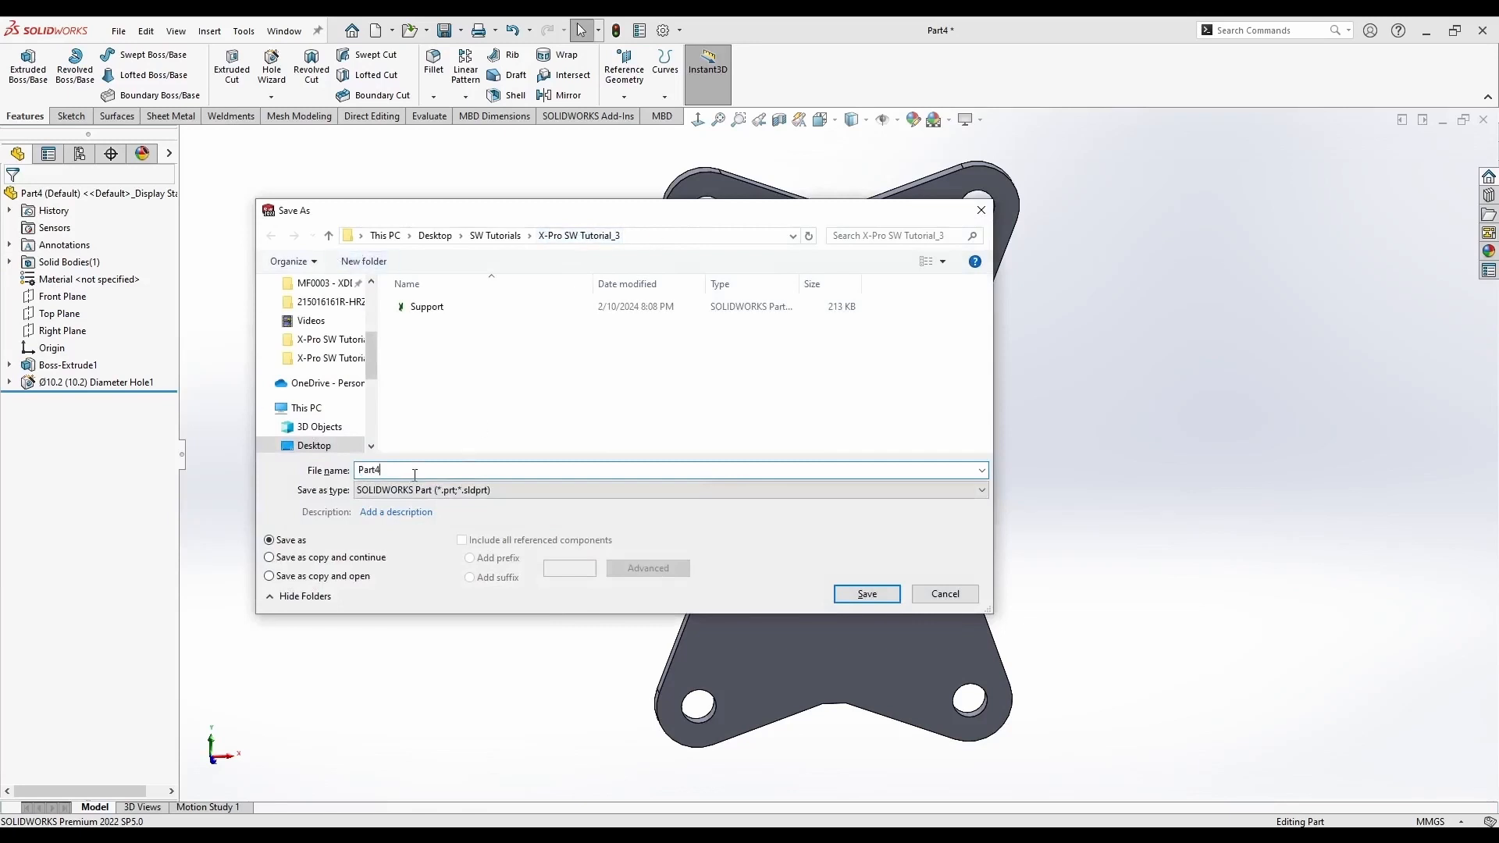
text(Support_1)
key(Return)
Roll the finished Support part forward to just after Fillet1, and return to Support_1
key(ctrl+Tab)
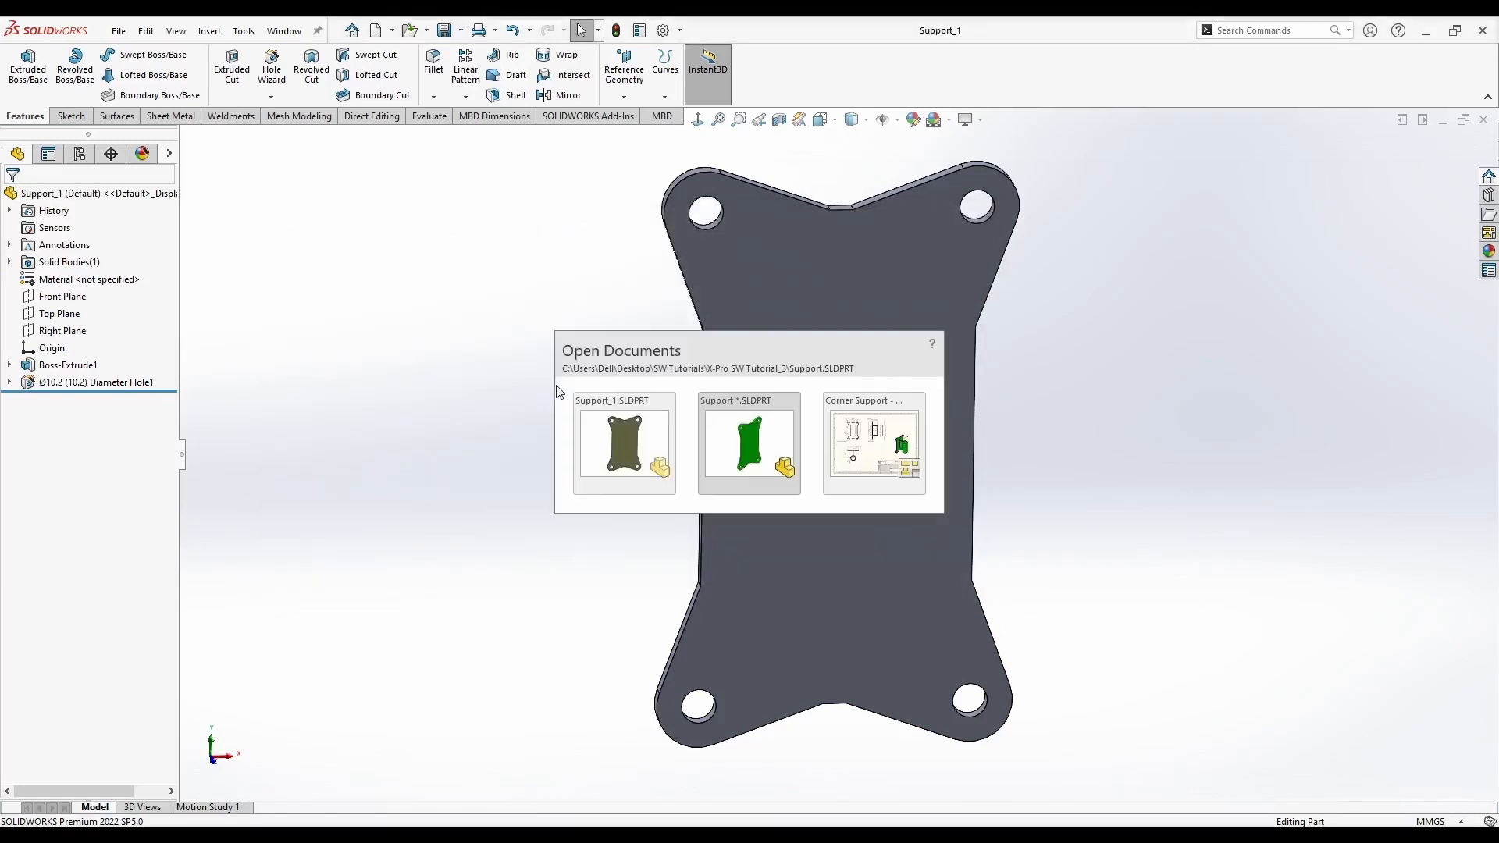
drag(172, 388, 172, 407)
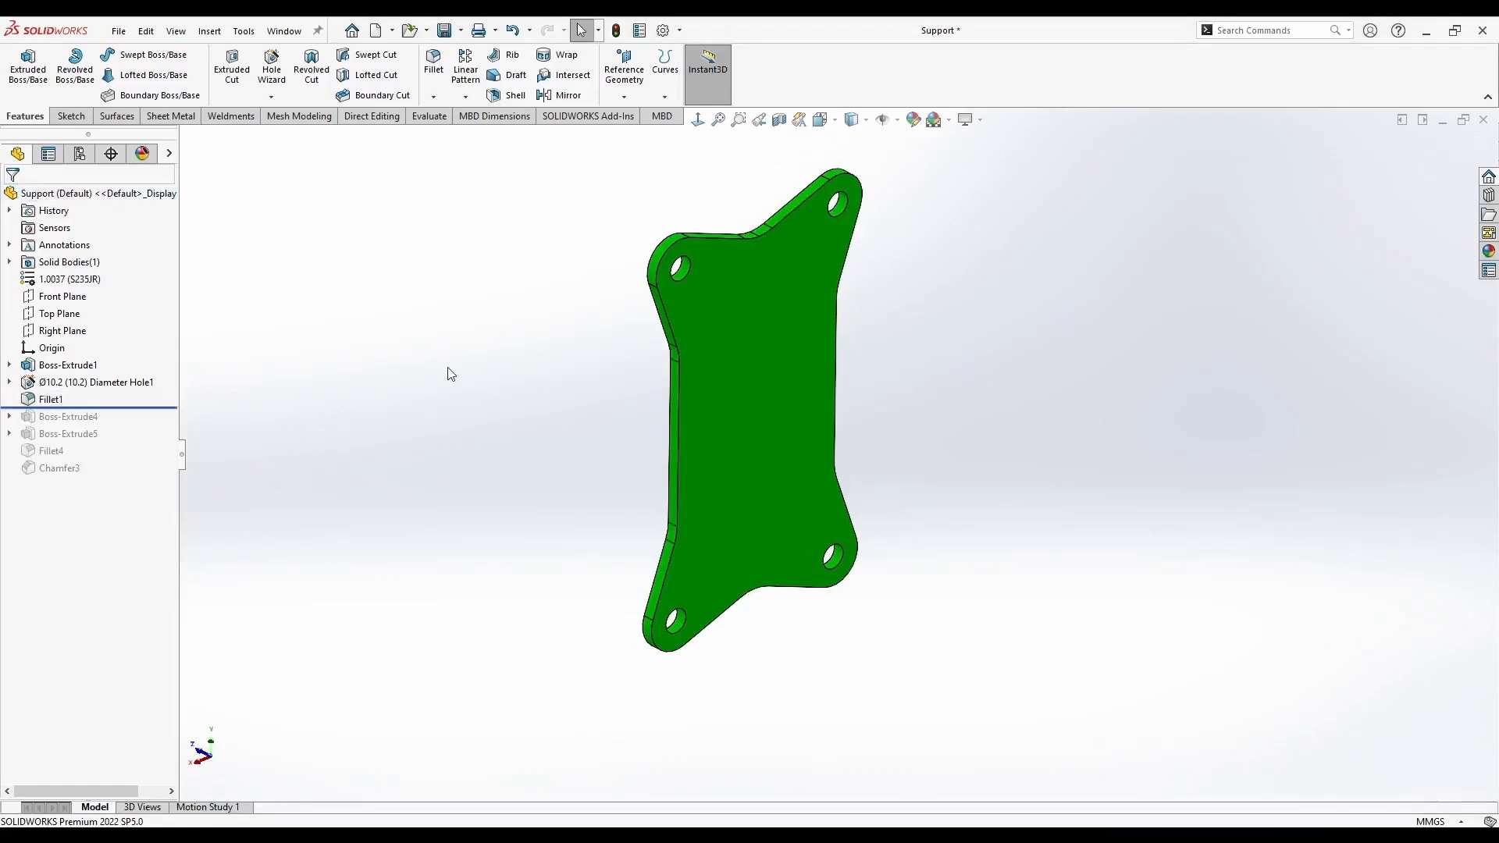
key(ctrl+Tab)
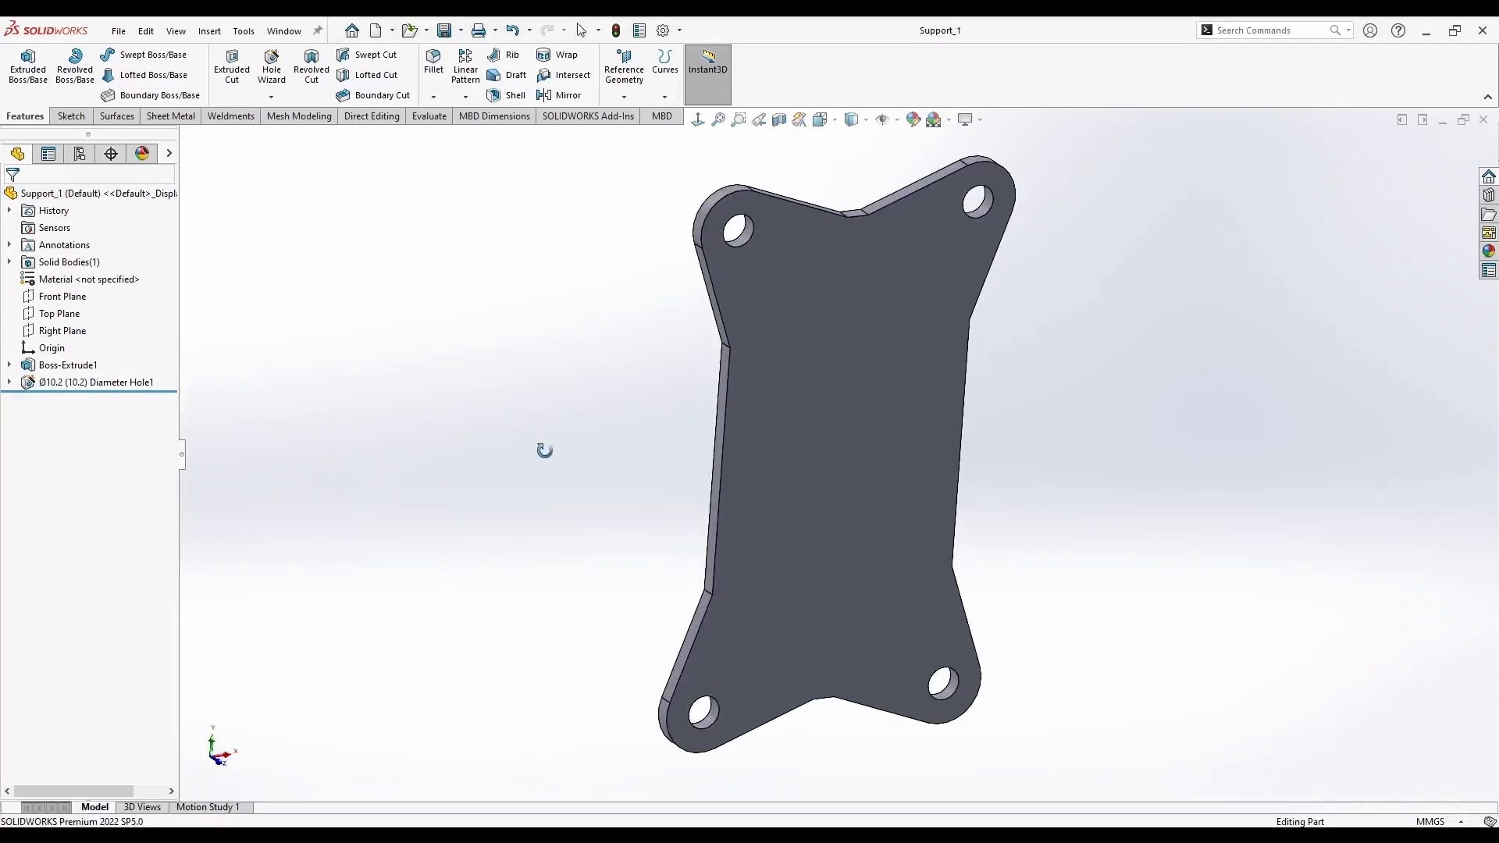
Start a symmetric 20 mm radius fillet on the upper notch's two edges and the two inner corner edges of one long side
middle_drag(550, 297, 640, 369)
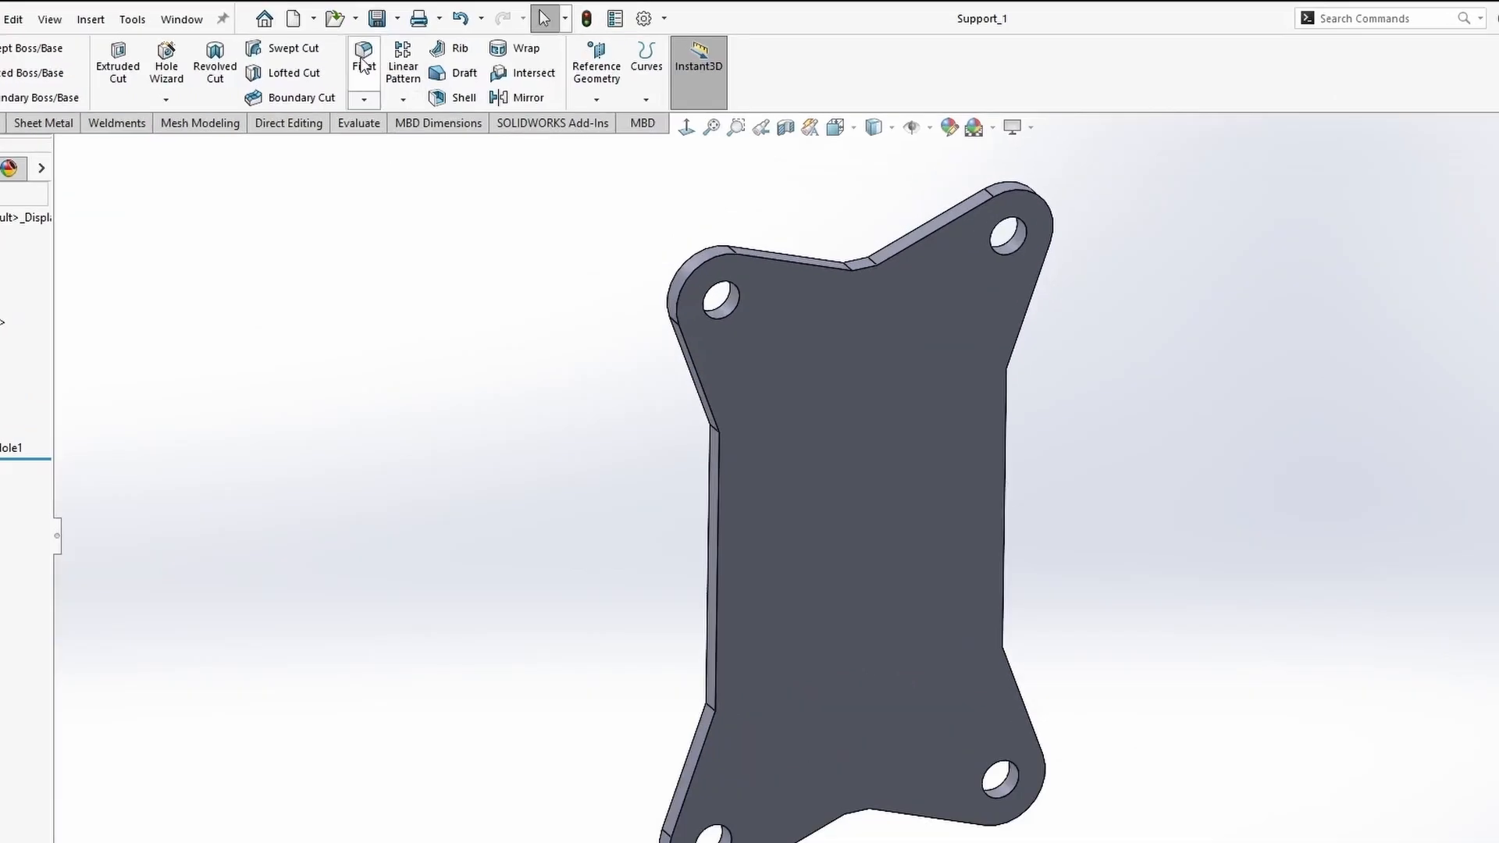
click(434, 61)
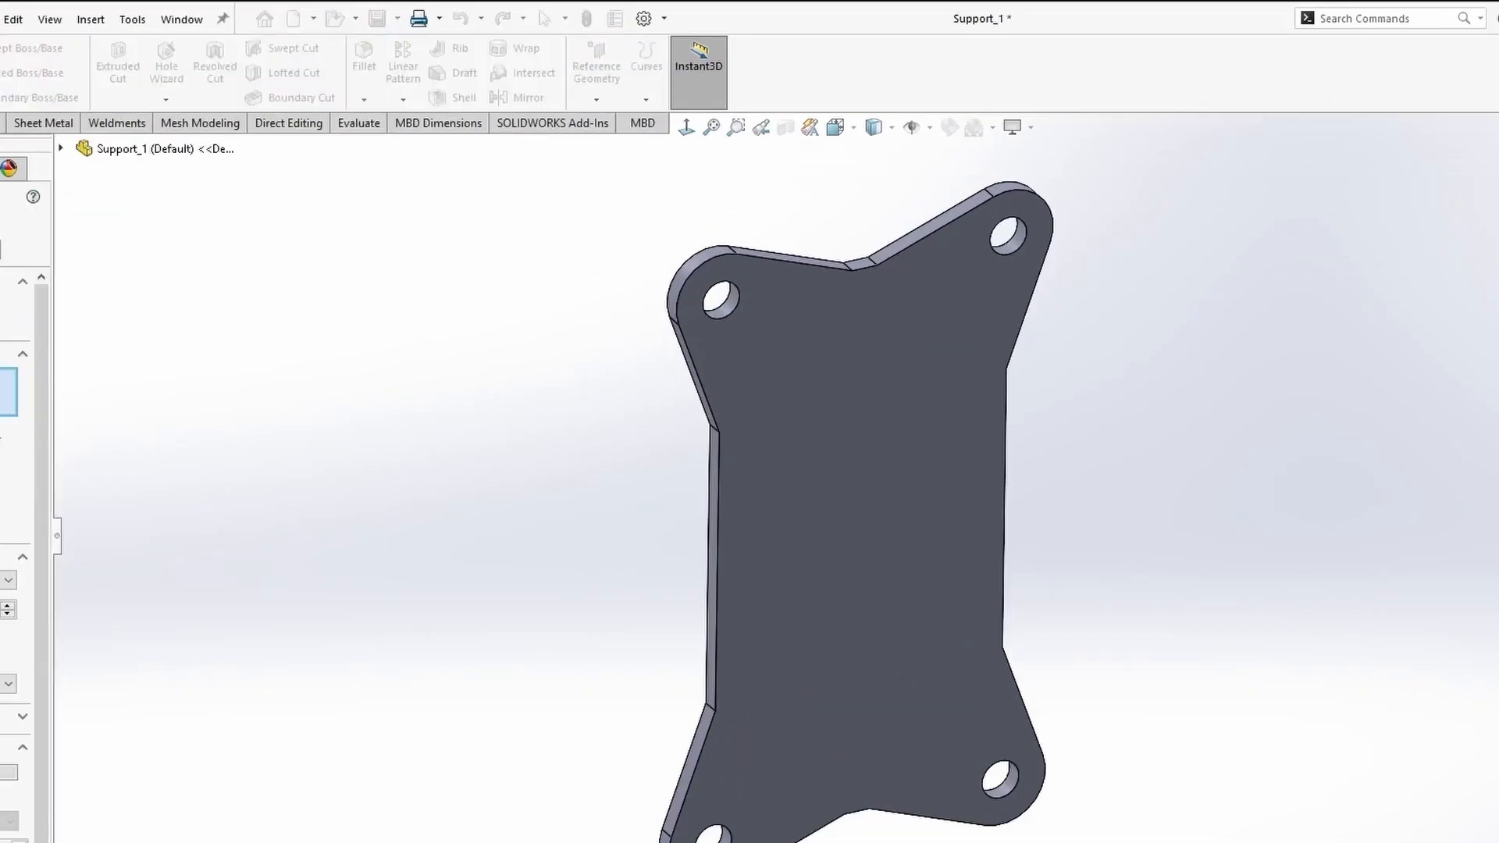
click(80, 515)
text(20)
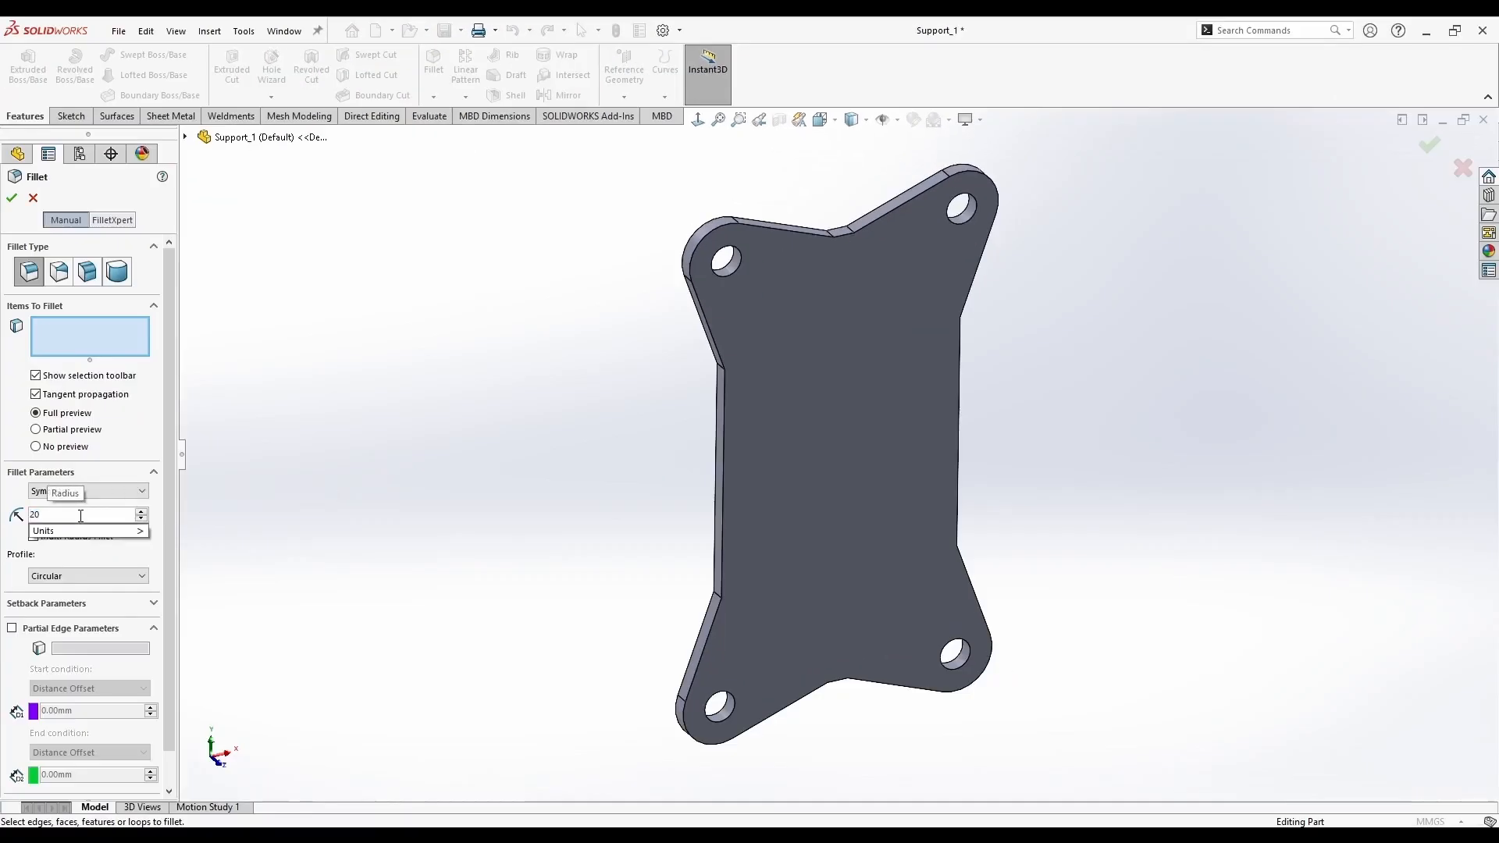
key(Return)
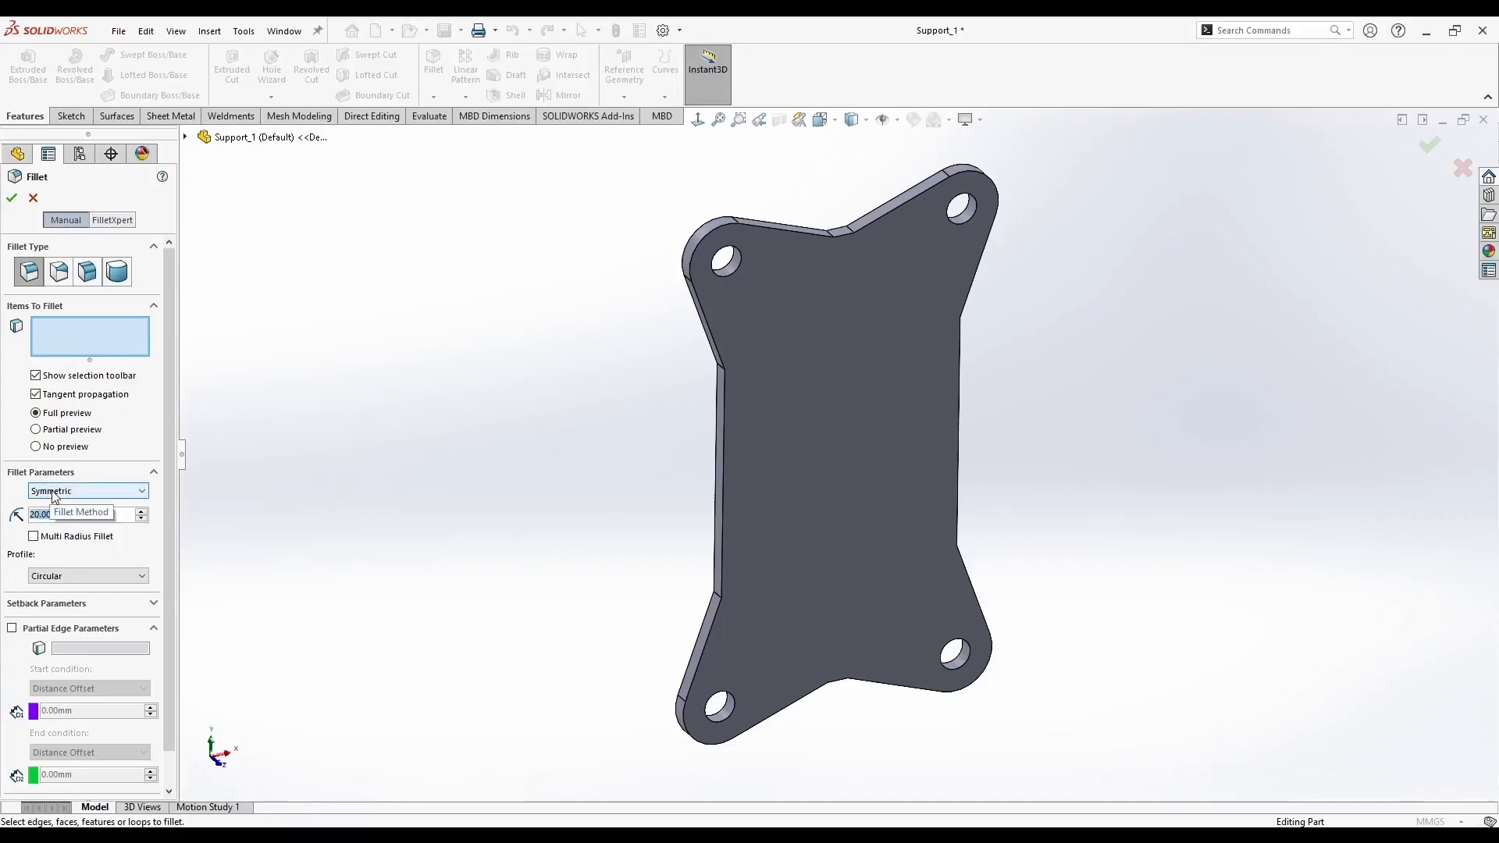
mouse_move(733, 281)
middle_down()
mouse_move(831, 254)
mouse_move(752, 339)
middle_up()
click(829, 250)
click(849, 242)
click(748, 339)
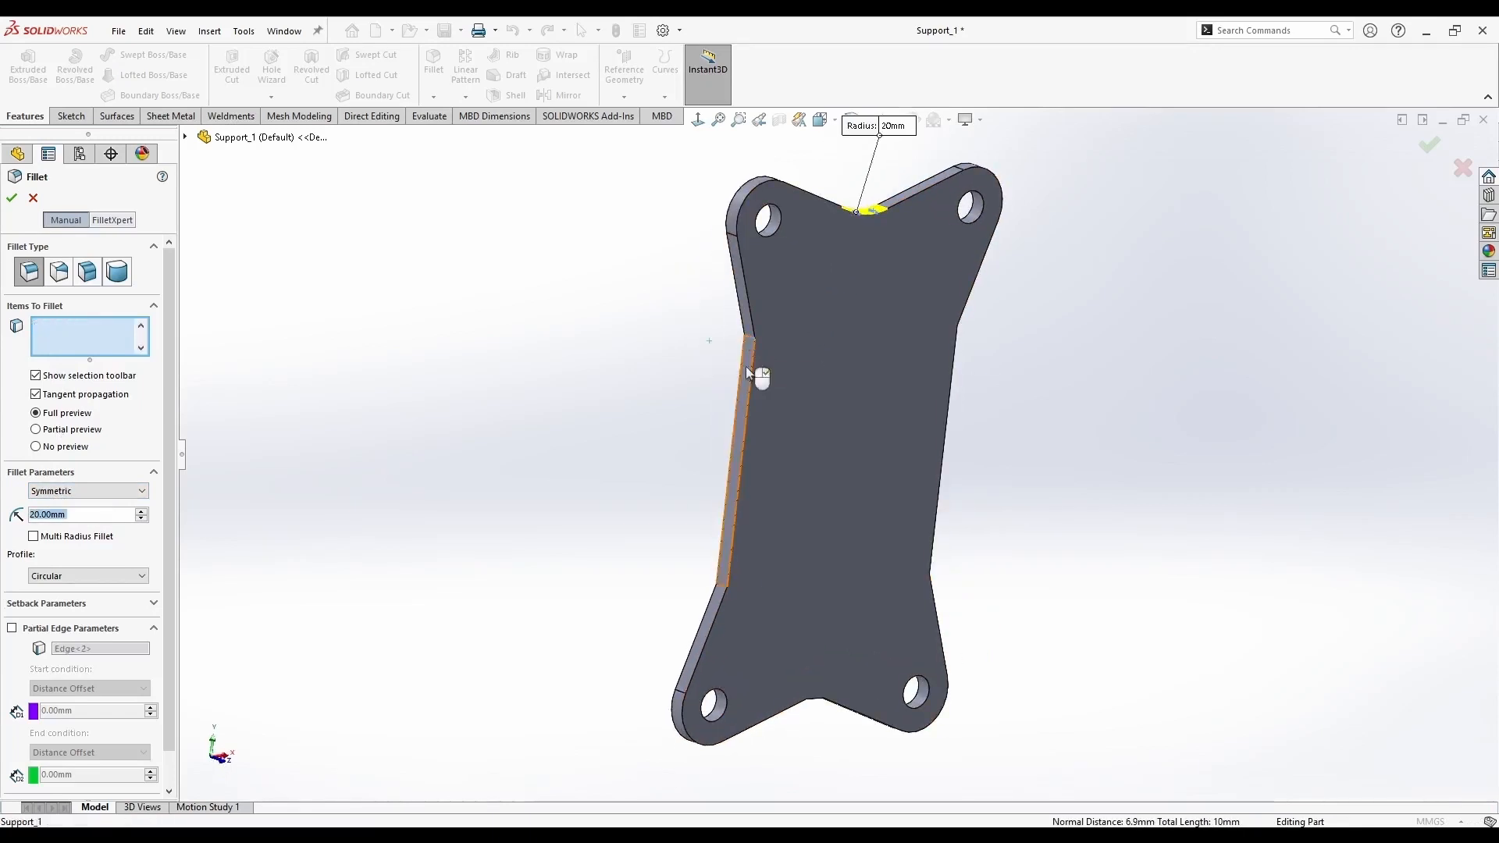
click(721, 584)
Add the lower notch's two edges and the opposite long side's two corner edges to the 20 mm fillet, and complete it
middle_drag(761, 672, 734, 586)
scroll(804, 625, down, 5)
click(807, 535)
click(851, 549)
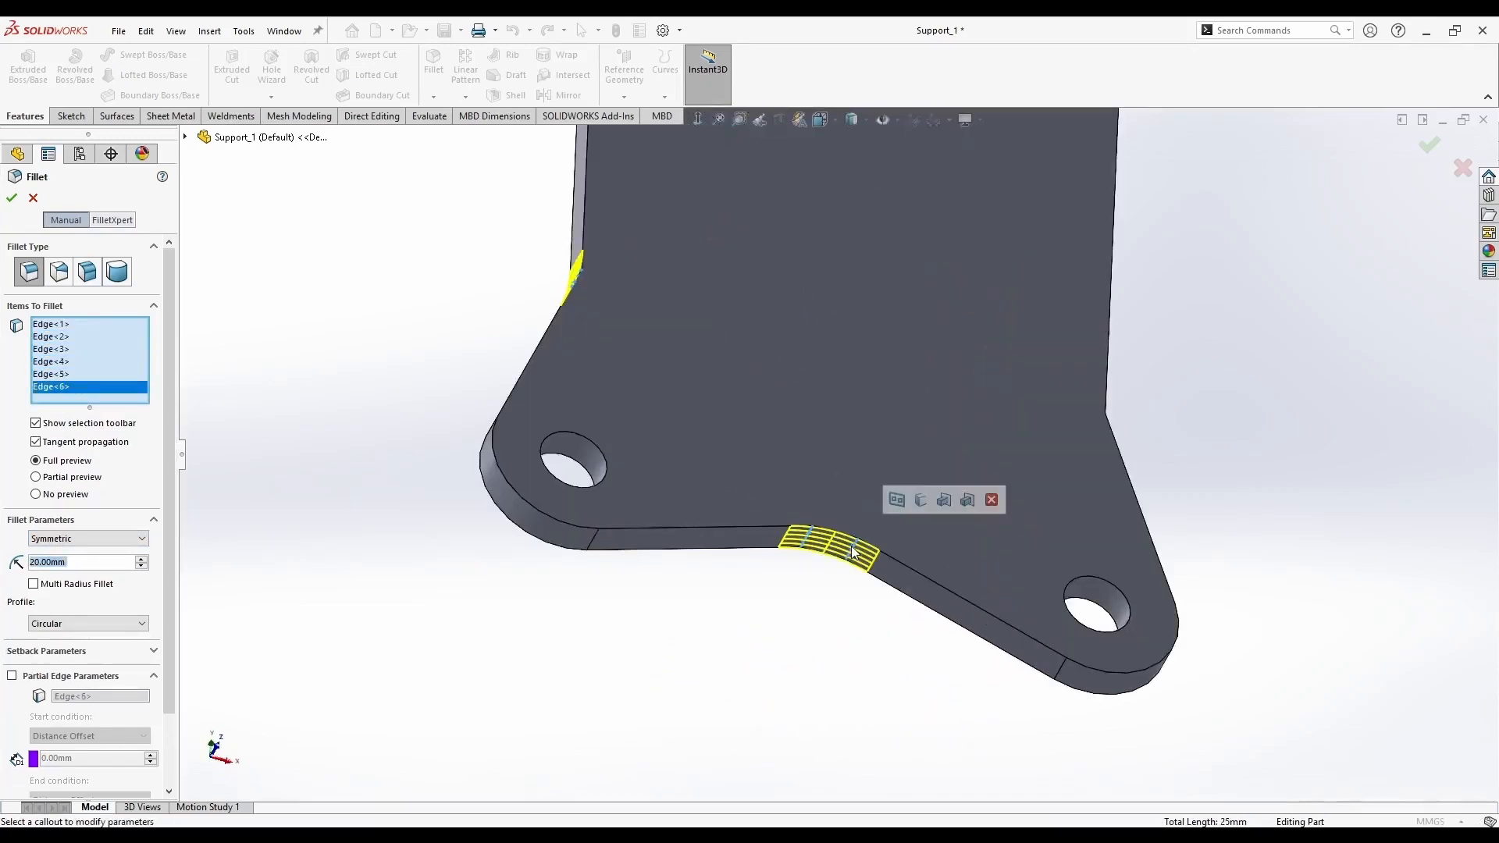
middle_drag(898, 515, 835, 562)
scroll(897, 507, up, 3)
click(983, 455)
scroll(936, 375, up, 1)
click(897, 316)
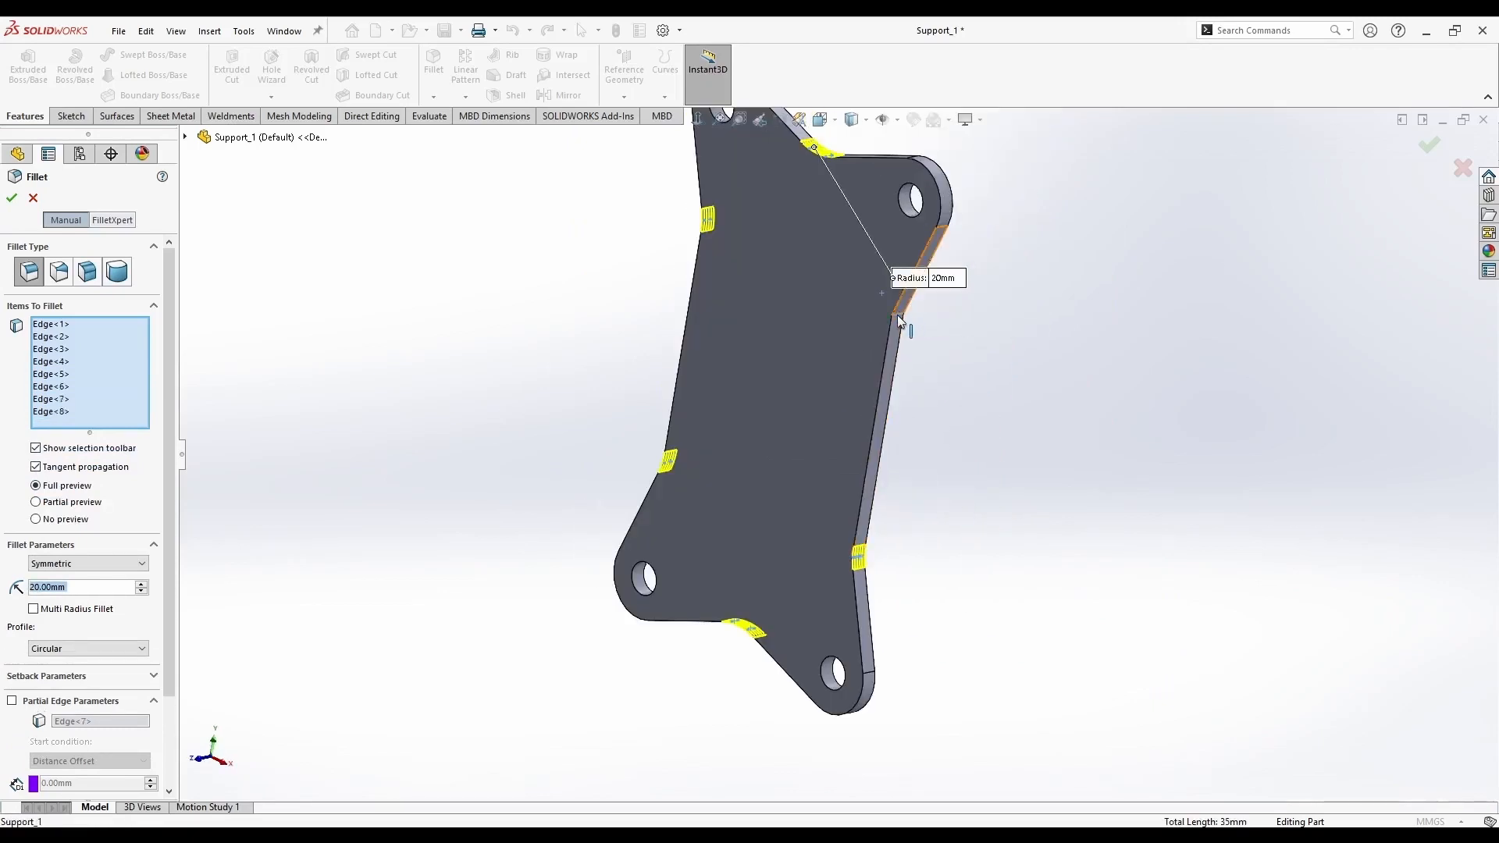
click(12, 199)
Roll the finished Support part forward to just after Boss-Extrude4, and return to Support_1
scroll(537, 364, up, 1)
middle_drag(537, 363, 533, 450)
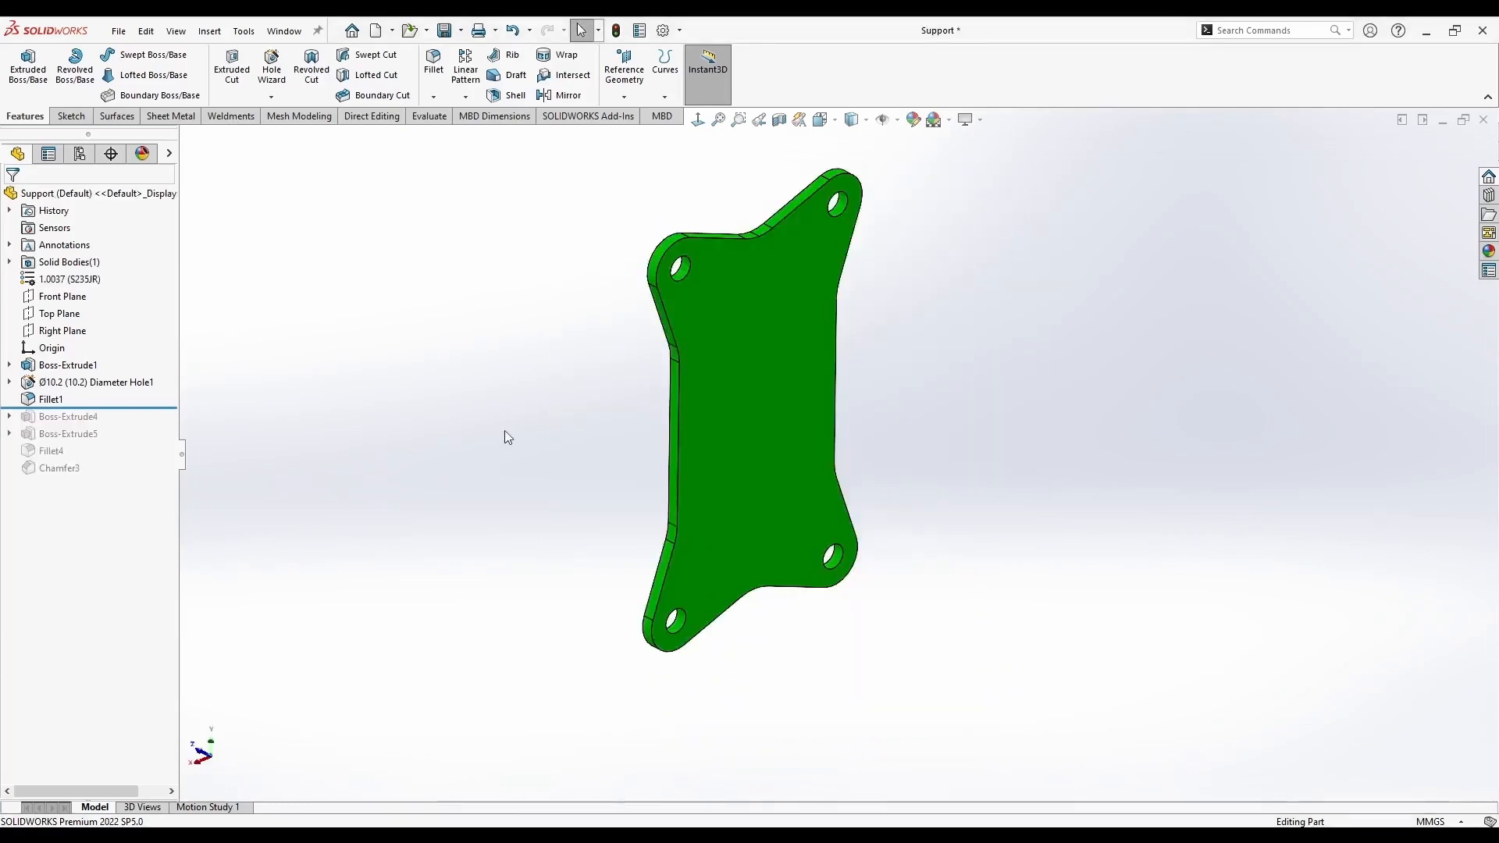
drag(154, 407, 154, 424)
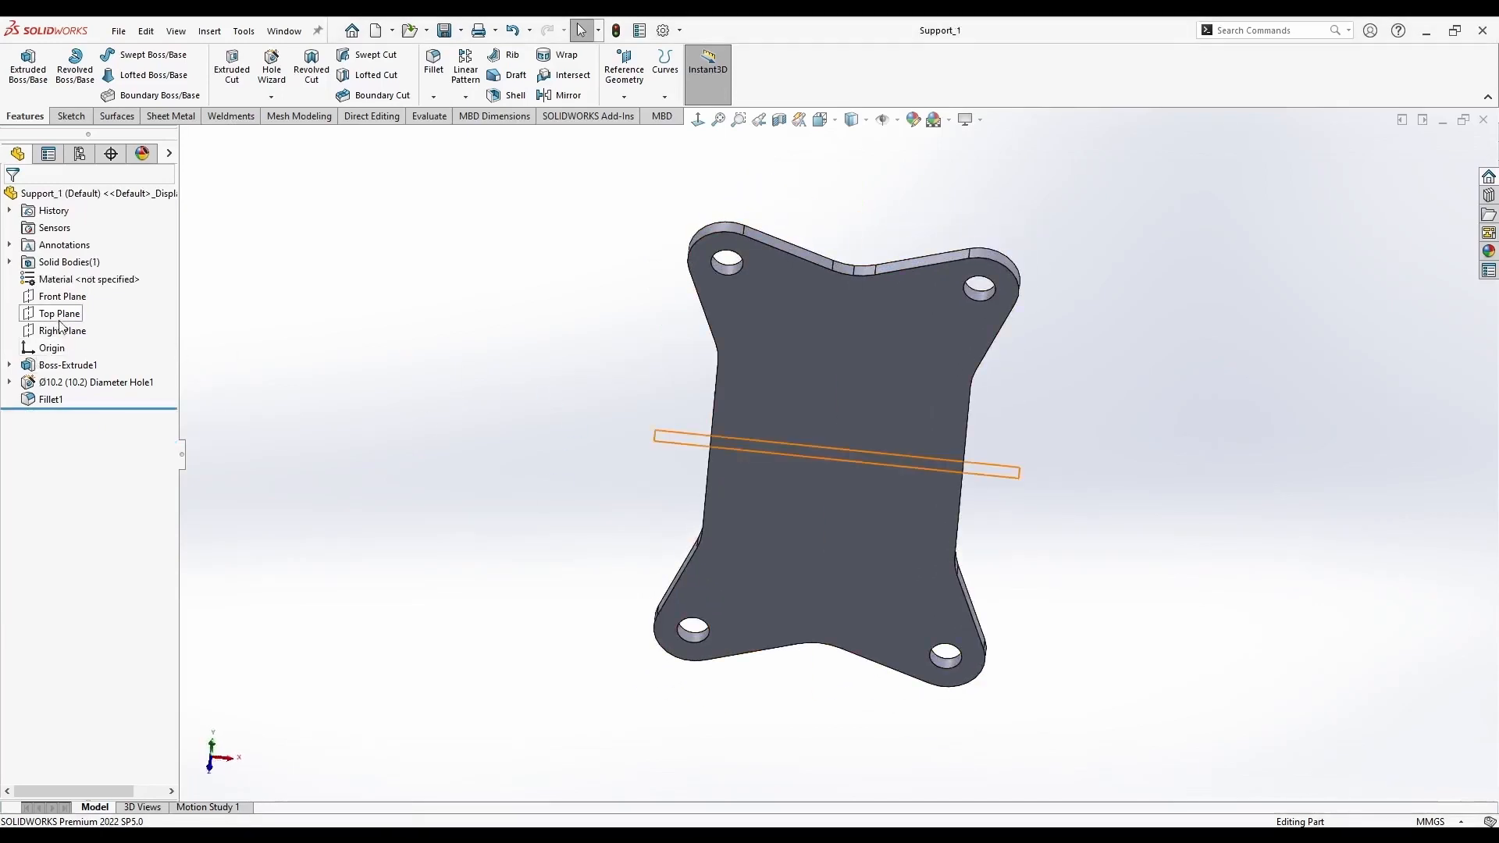
Sketch a 50 mm diameter circle on the Top Plane, spaced away from the plate and centred over the origin
right_click(72, 308)
click(74, 296)
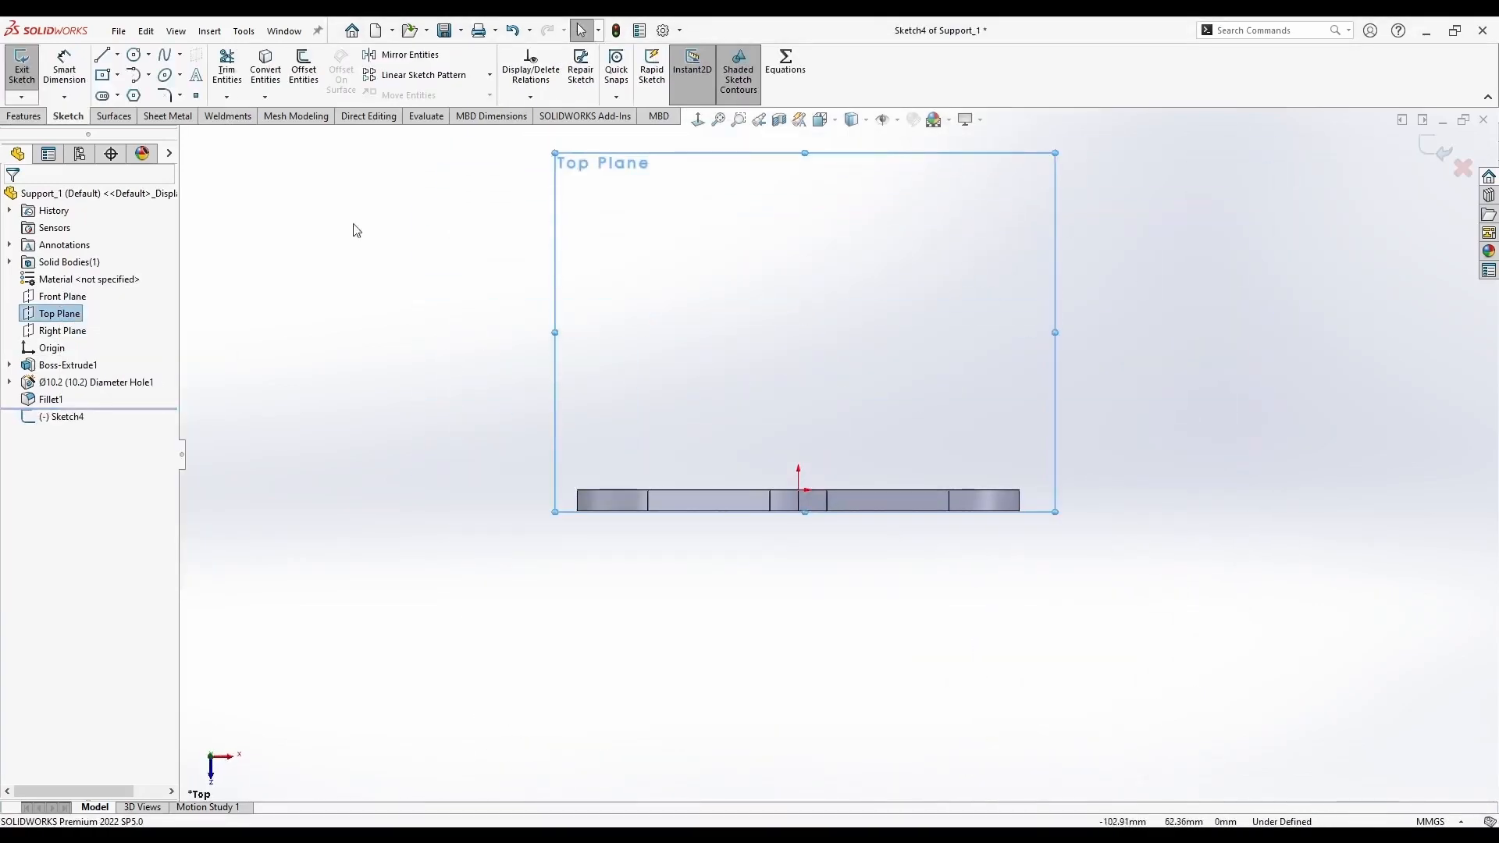
click(133, 55)
click(798, 259)
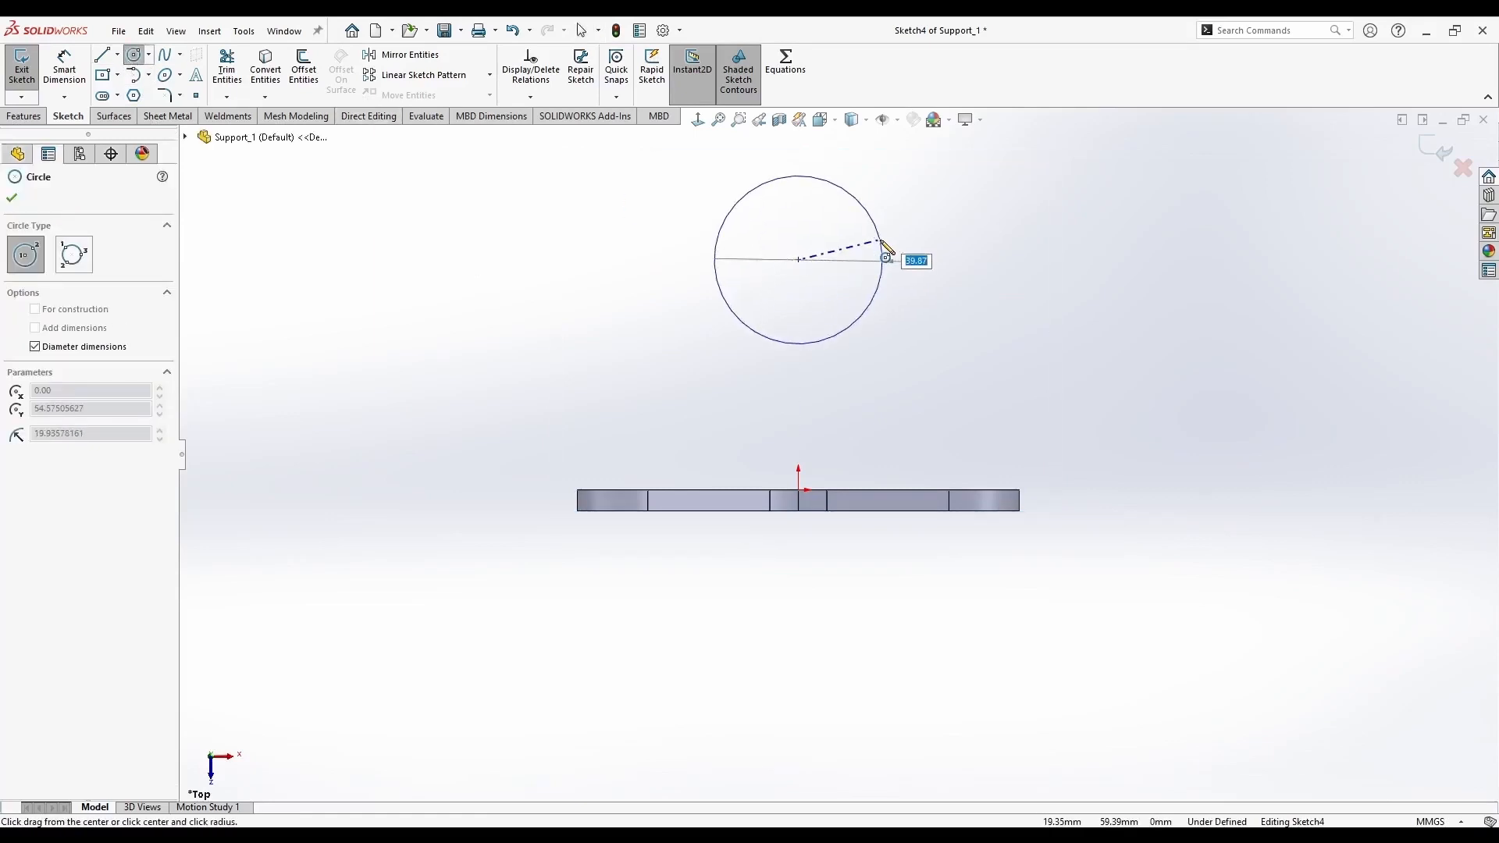
click(886, 257)
key(Escape)
Add a vertical relation between the circle's centre and the origin
click(799, 260)
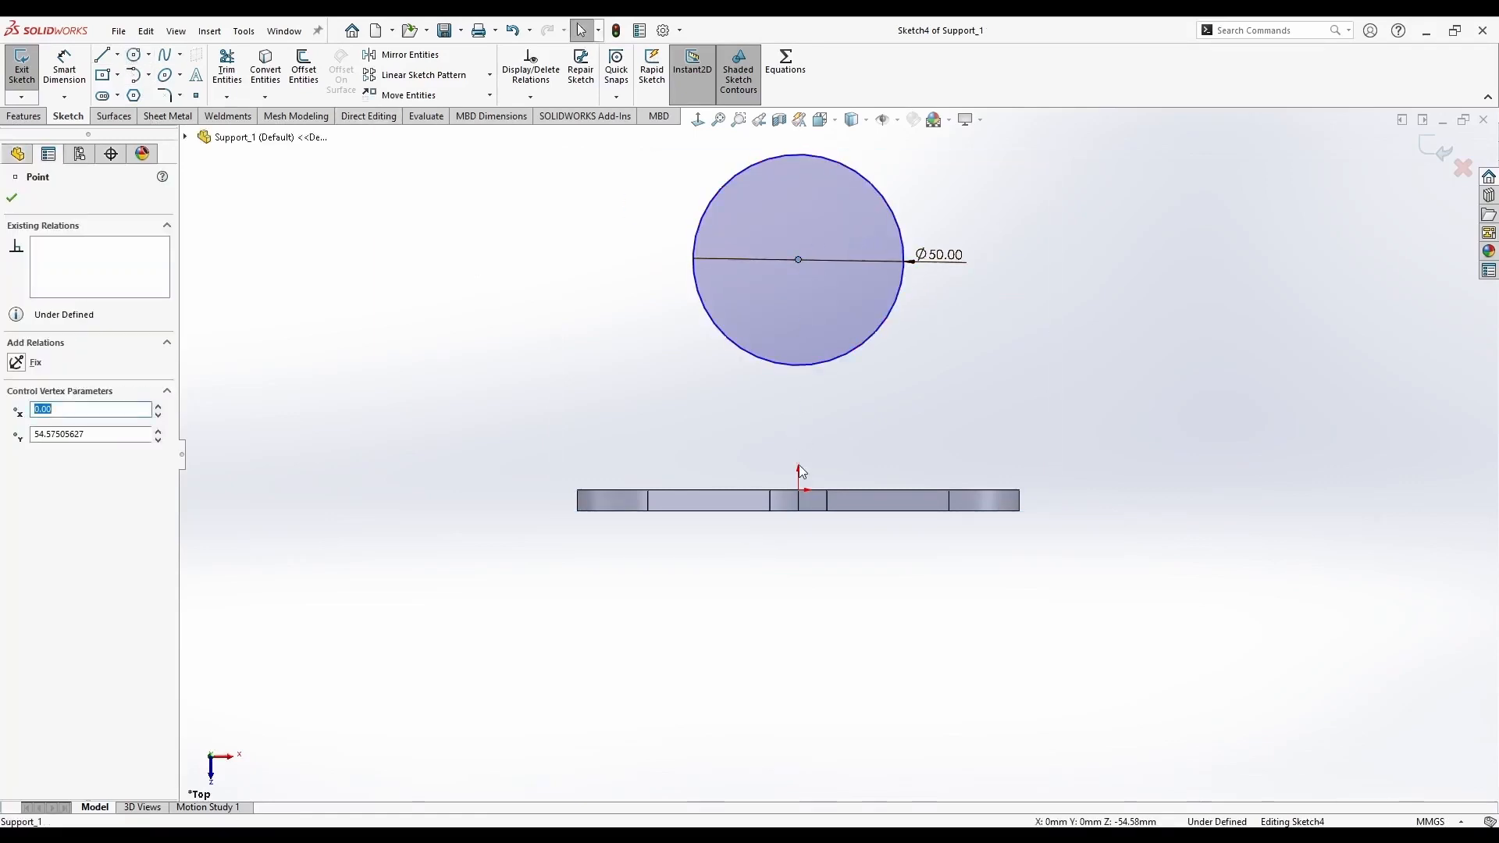
ctrl+click(797, 490)
click(868, 420)
click(315, 233)
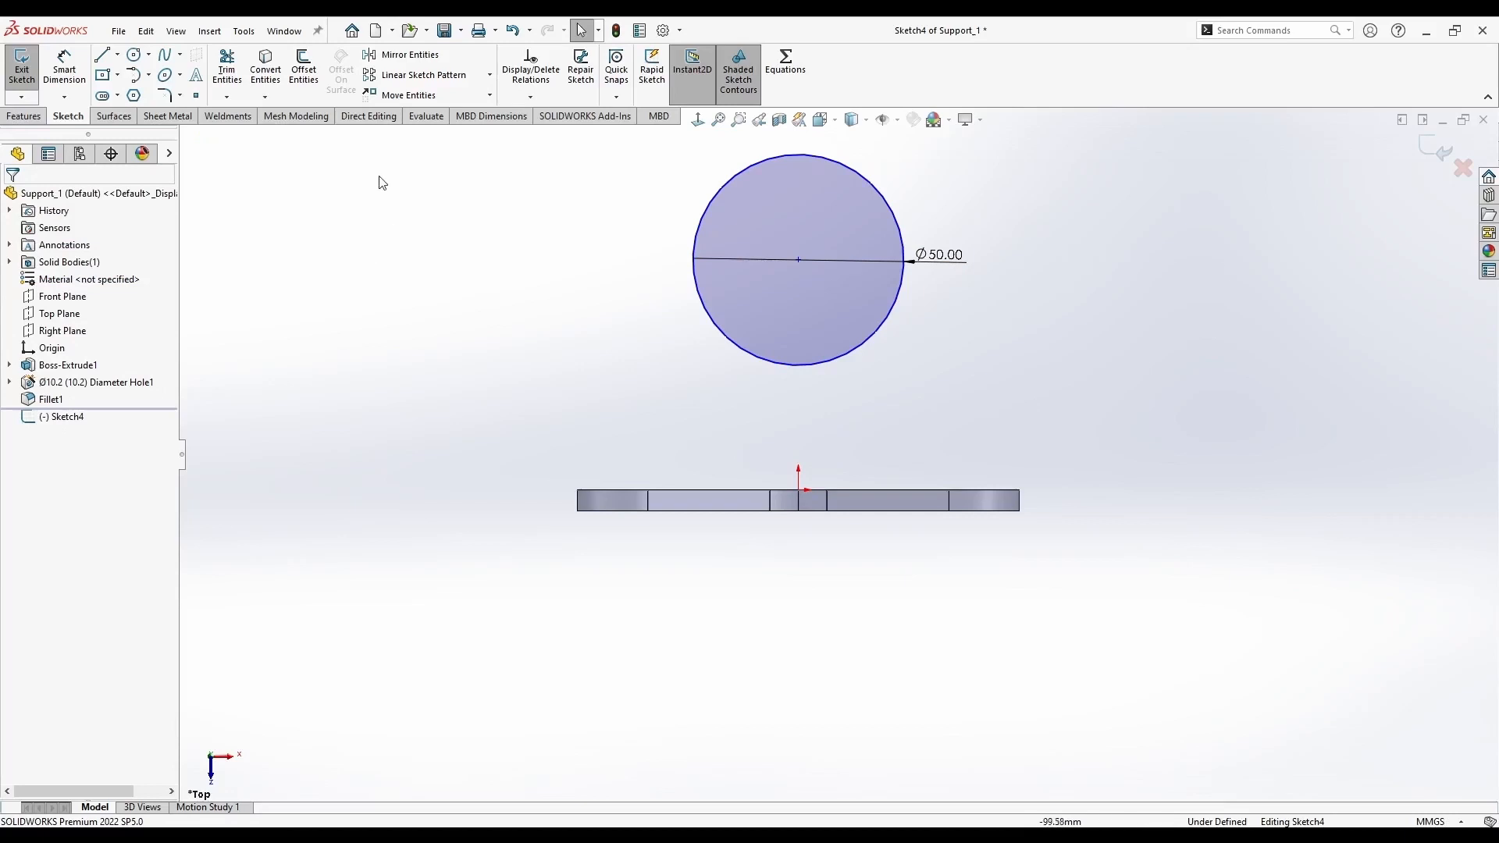
Offset the 50 mm circle inward by 5 mm to form a ring profile
click(304, 70)
click(886, 205)
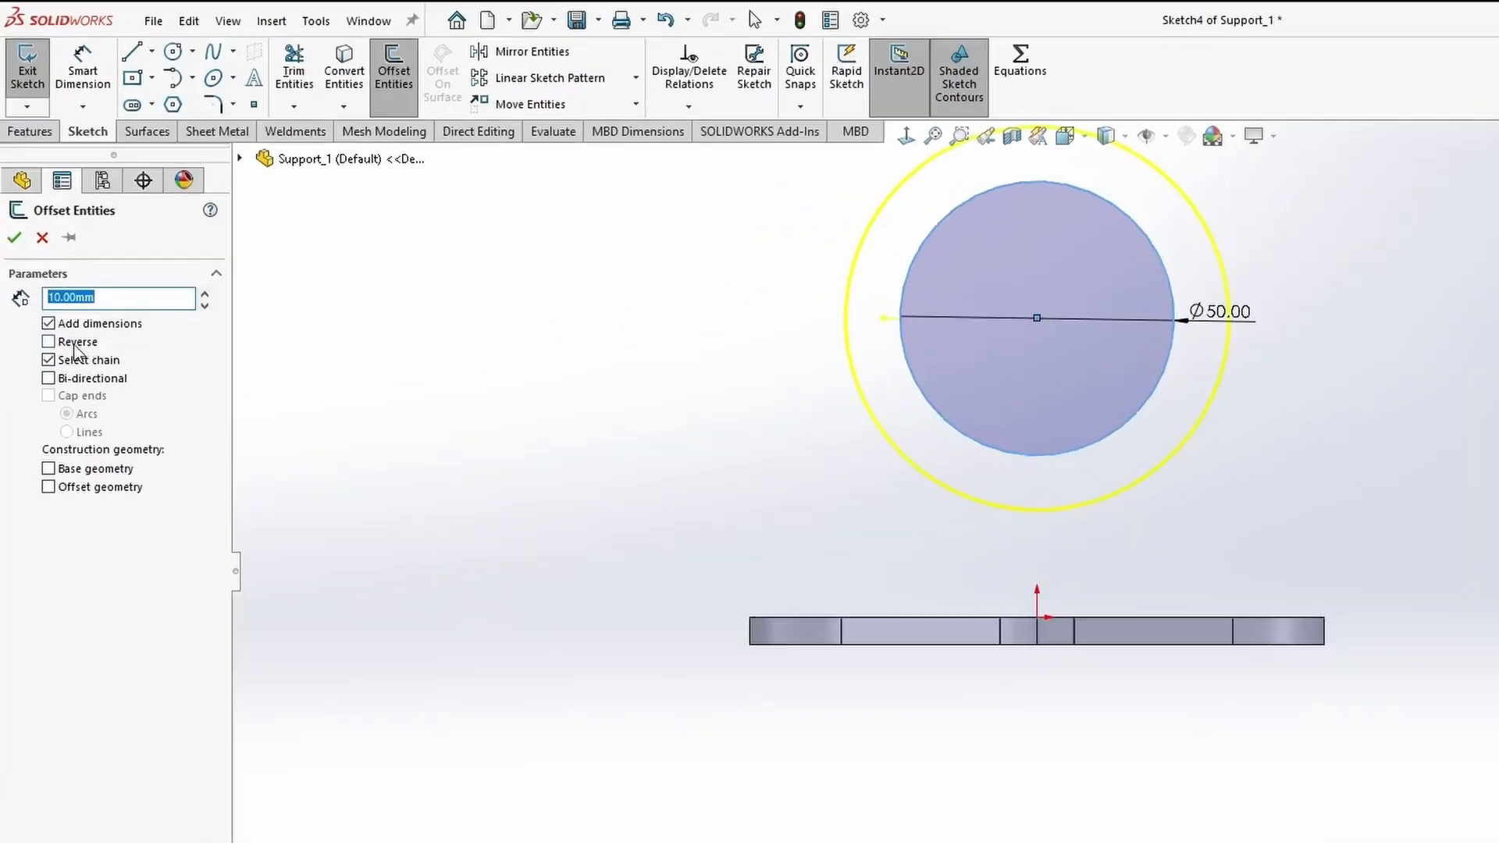
click(14, 238)
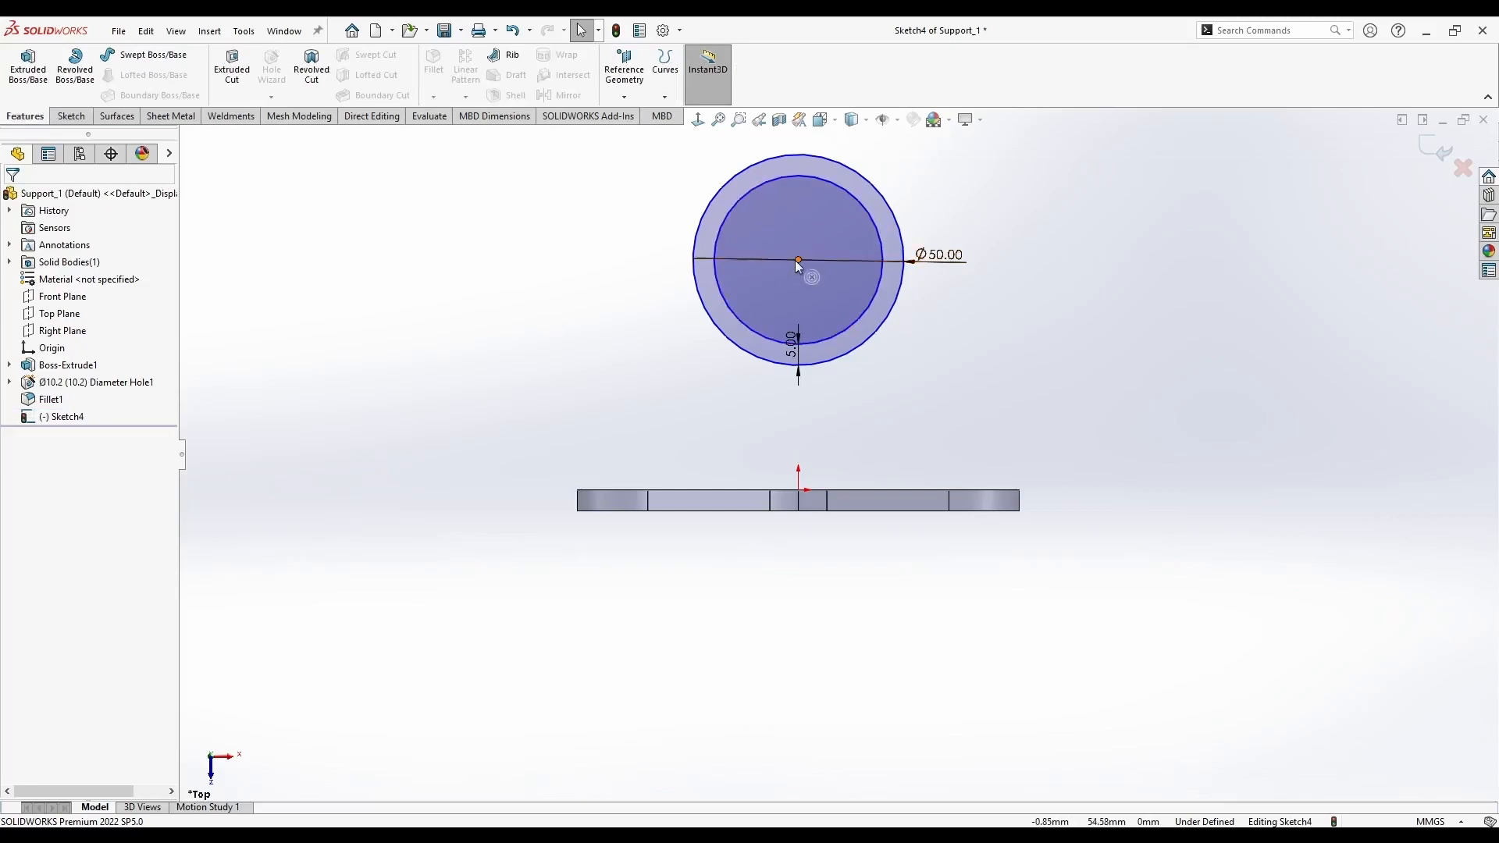
Dimension the circles' common centre 70 mm from the plate's nearest edge
drag(797, 260, 807, 256)
scroll(811, 273, up, 2)
scroll(811, 226, down, 2)
click(70, 117)
click(62, 74)
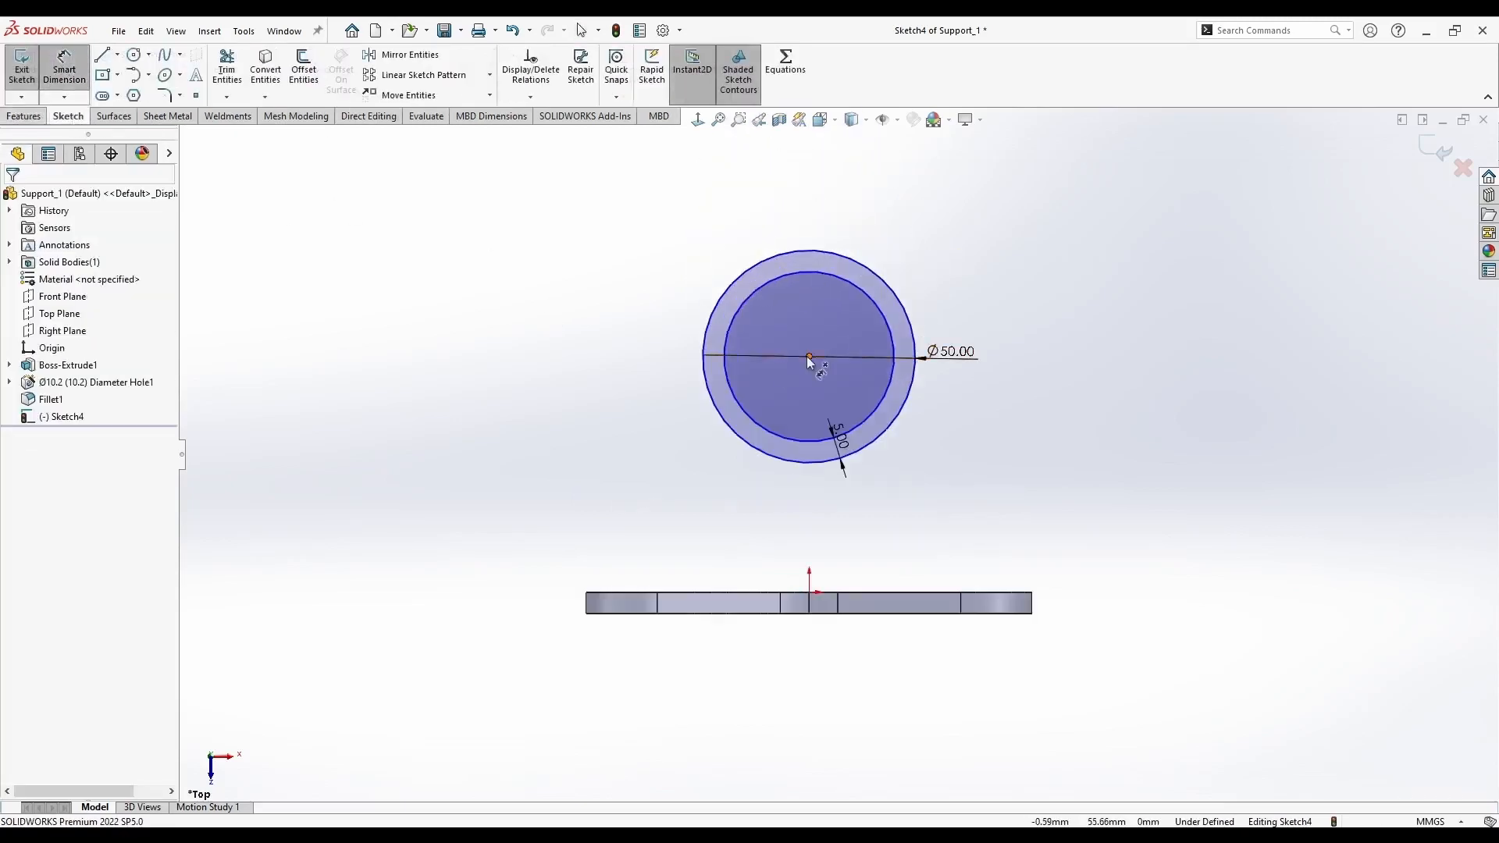
click(806, 356)
click(761, 593)
click(499, 466)
text(70)
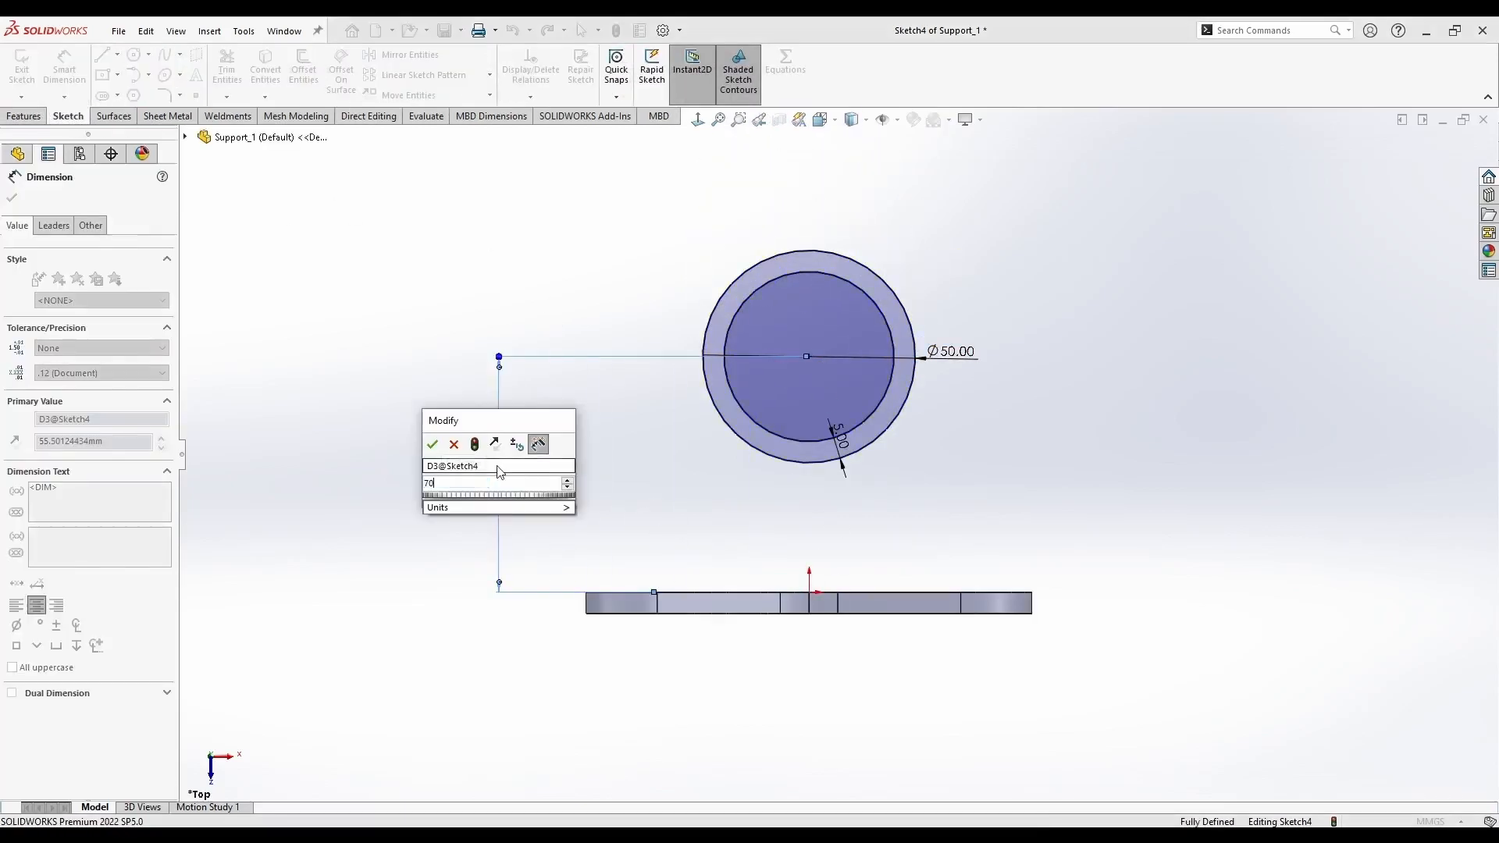
key(Return)
key(Escape)
Examine the ring sketch and its position relative to the plate from several angles
scroll(843, 402, up, 2)
scroll(842, 399, down, 2)
mouse_move(841, 399)
middle_down()
mouse_move(788, 313)
mouse_move(625, 300)
middle_up()
scroll(856, 484, up, 3)
middle_drag(859, 469, 882, 531)
scroll(923, 439, down, 2)
middle_drag(922, 437, 887, 392)
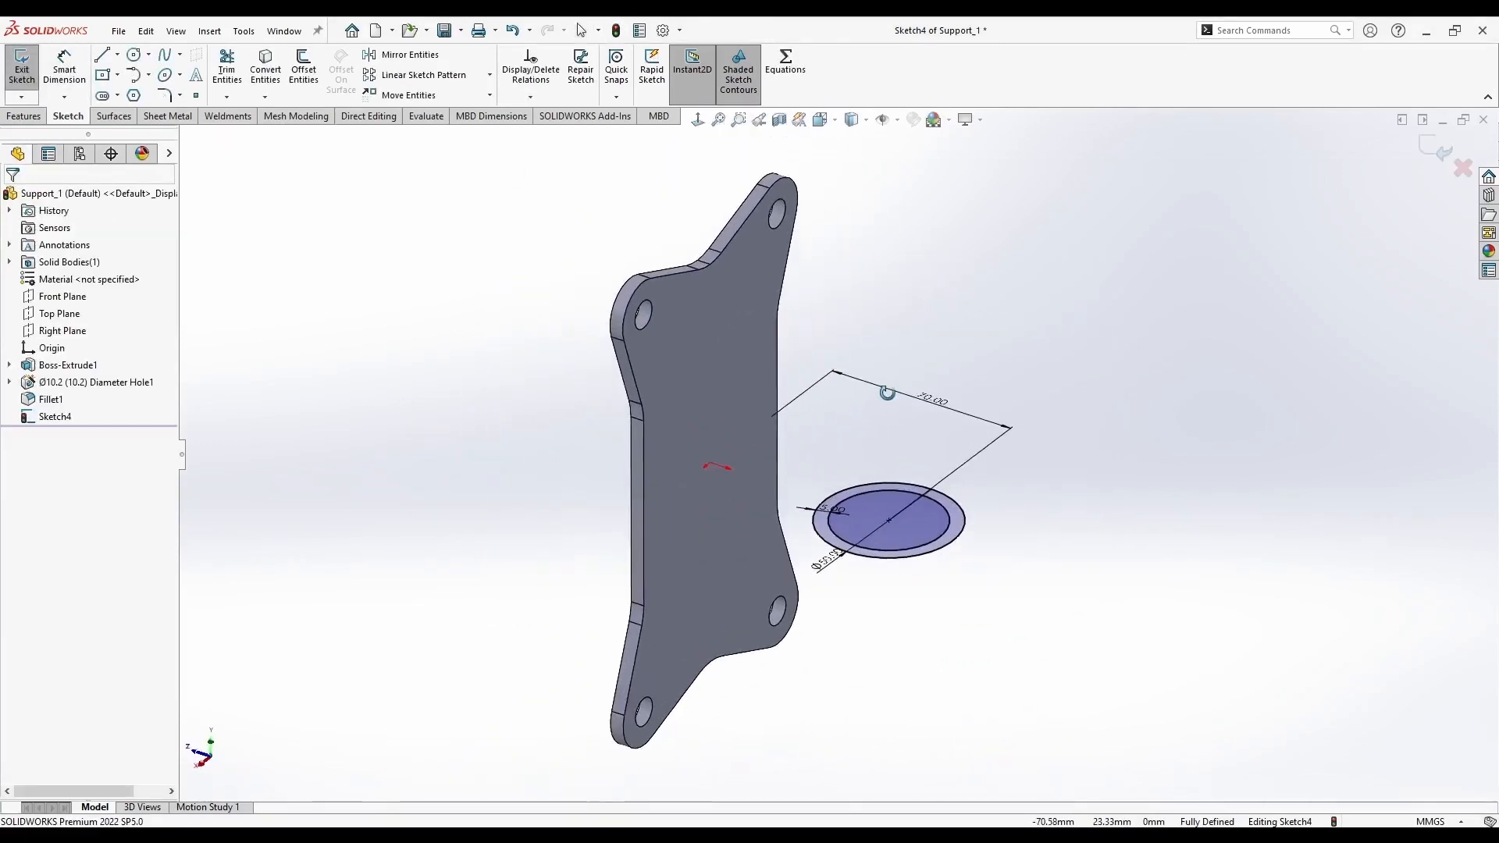
scroll(921, 546, down, 2)
middle_drag(914, 538, 905, 581)
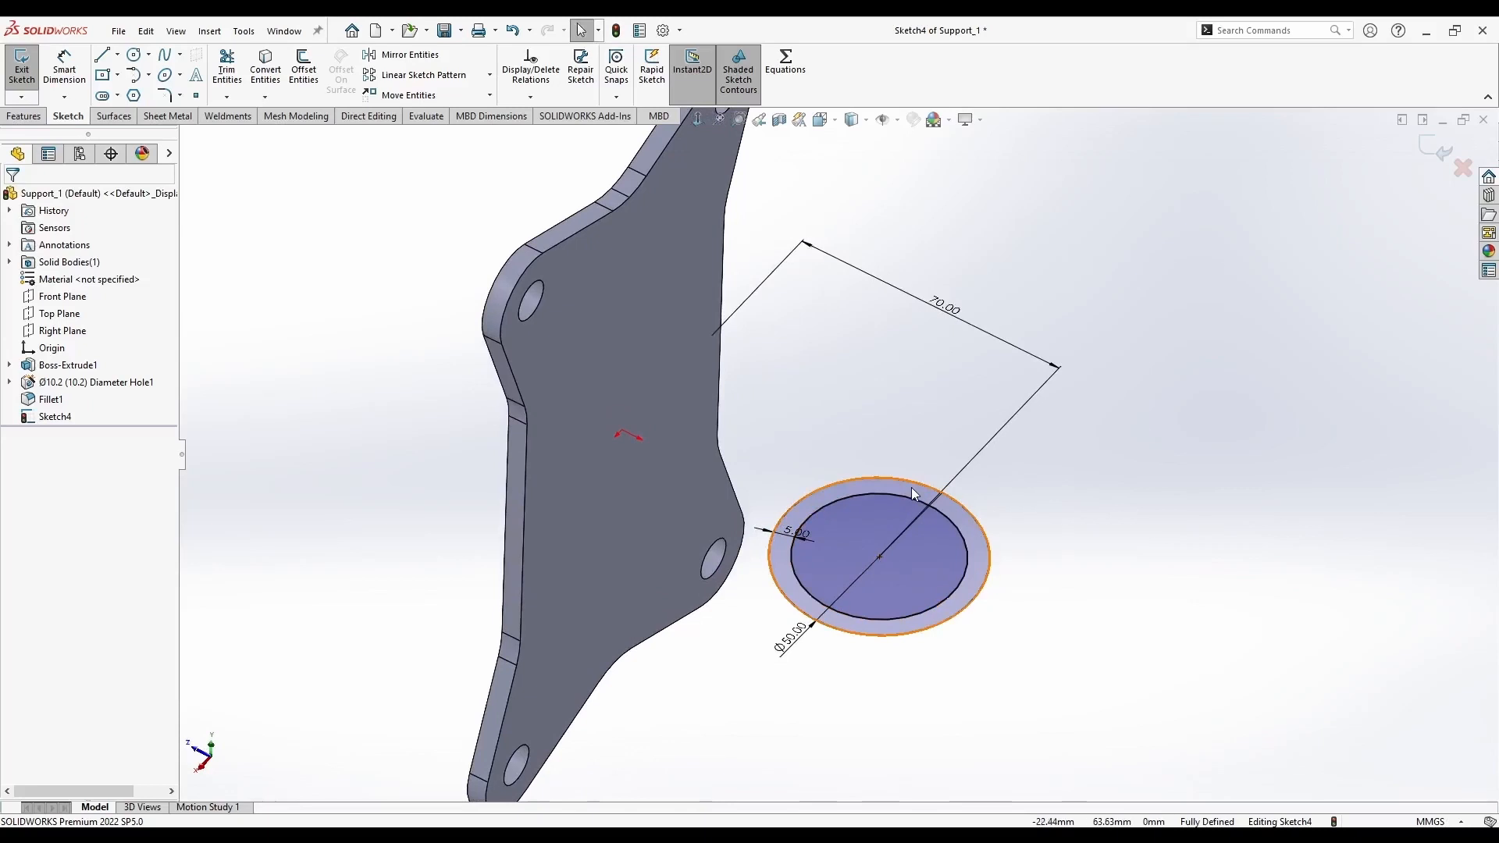
middle_drag(911, 487, 901, 515)
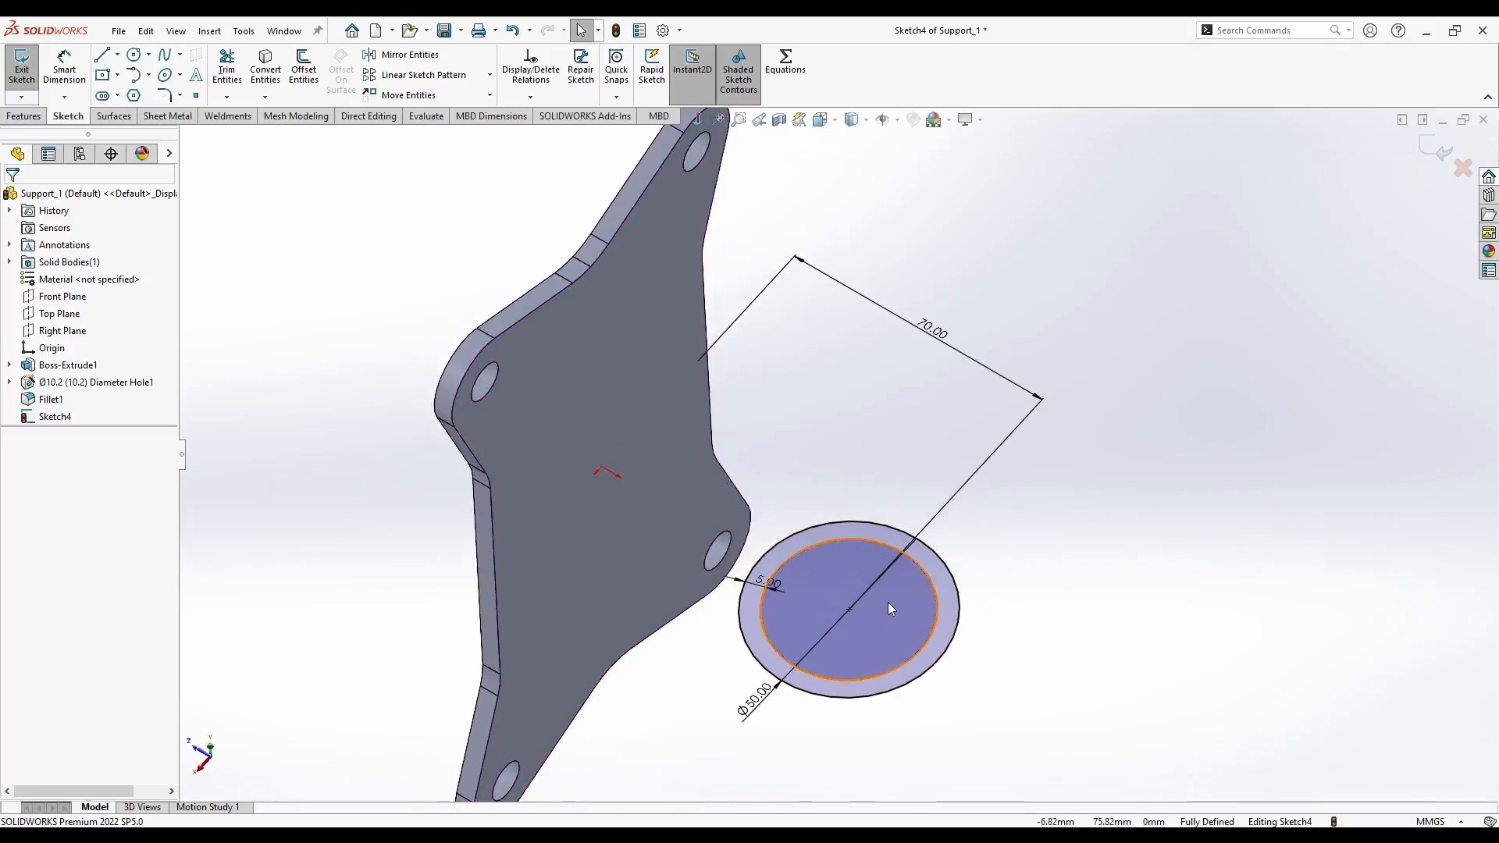
mouse_move(890, 607)
middle_down()
mouse_move(935, 544)
mouse_move(886, 520)
mouse_move(961, 530)
mouse_move(902, 499)
middle_up()
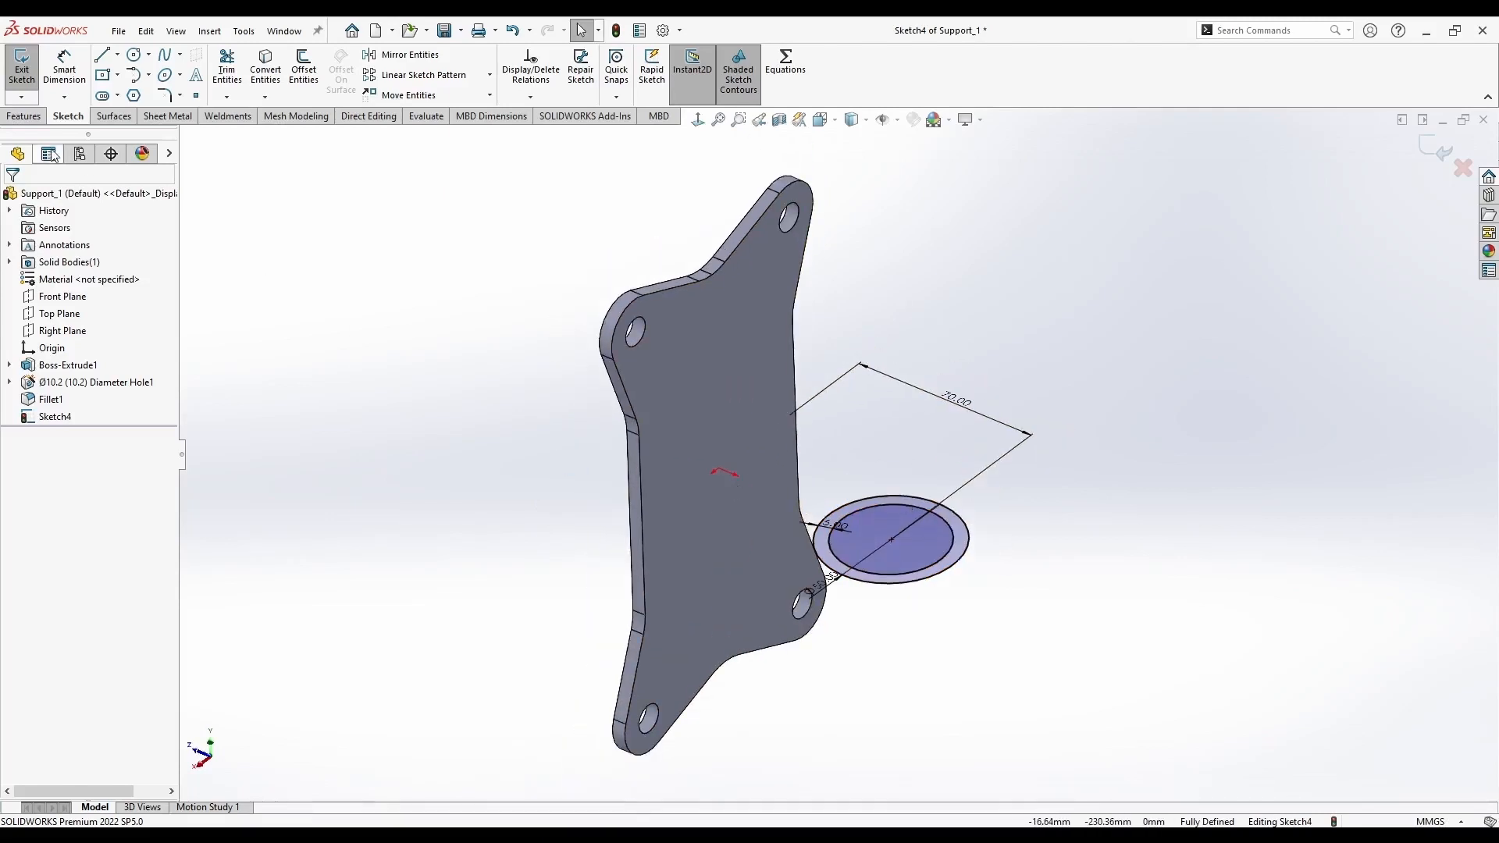
Start a Boss-Extrude of the ring sketch using the Mid Plane end condition with a depth of 110 mm
click(23, 115)
click(22, 67)
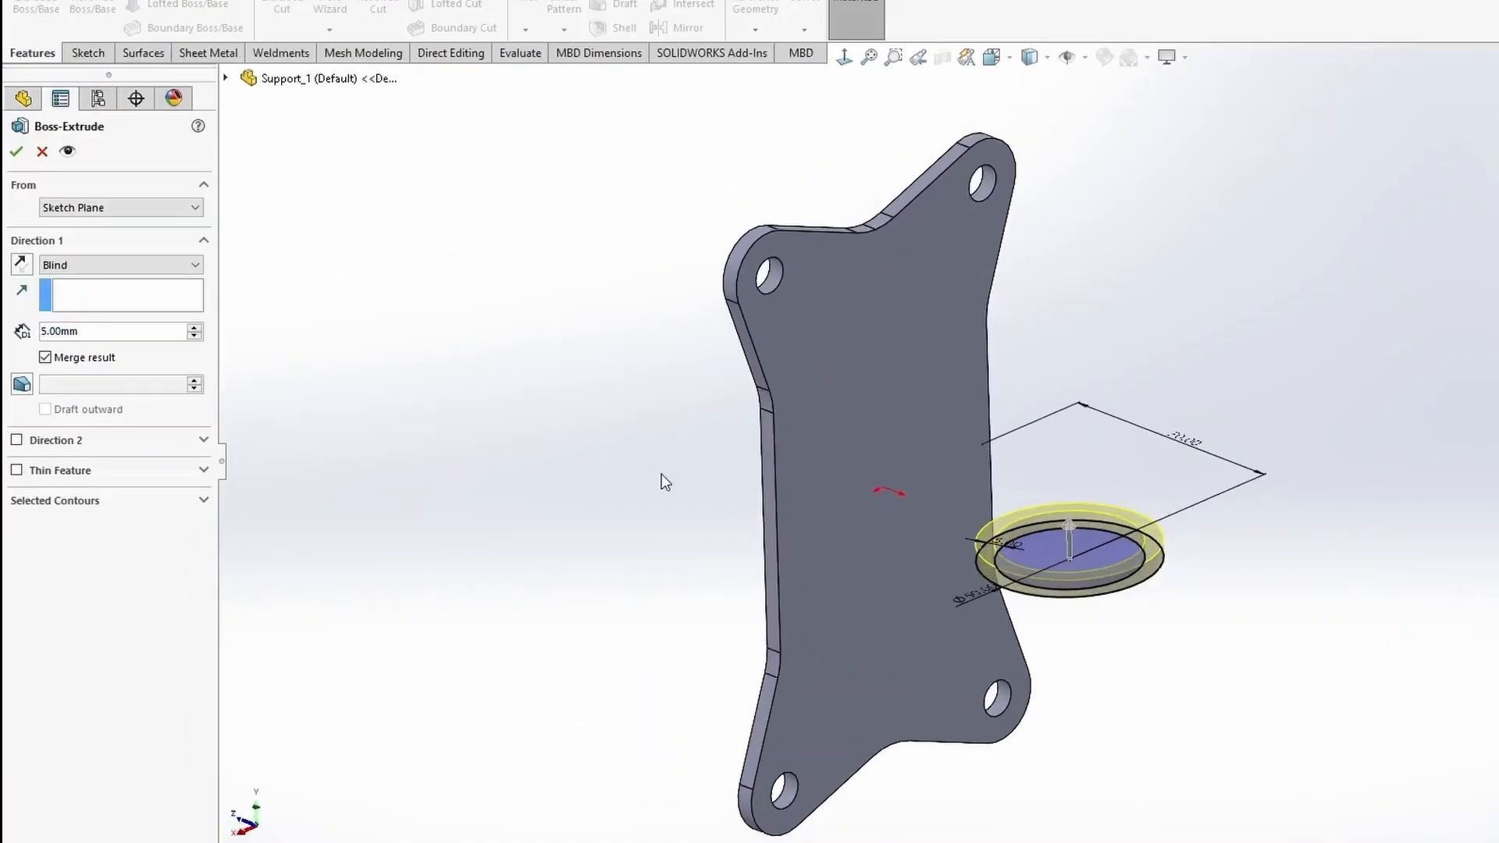
click(110, 265)
click(85, 351)
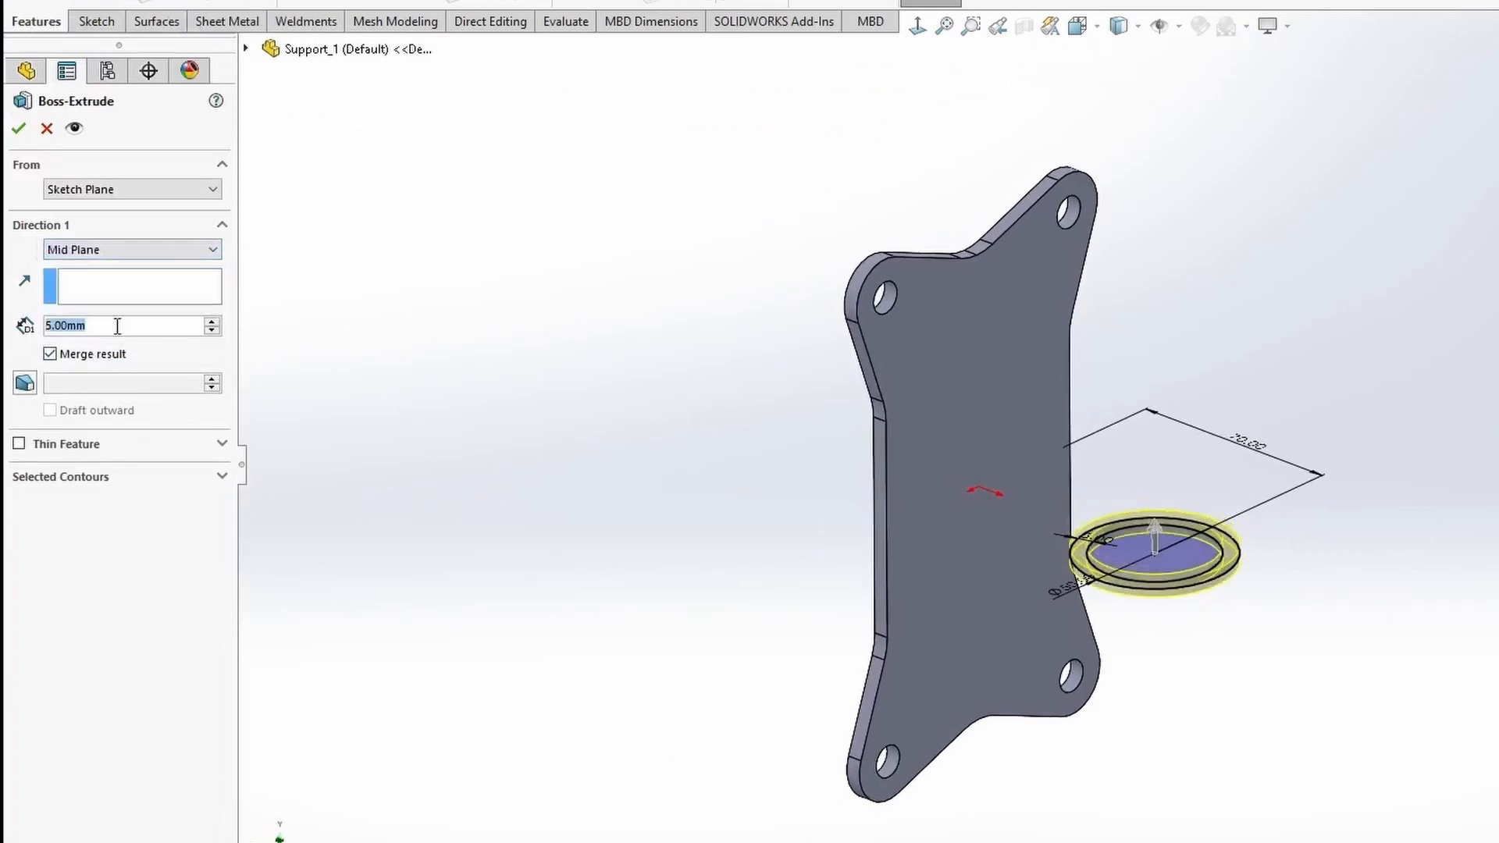
text(110)
key(Return)
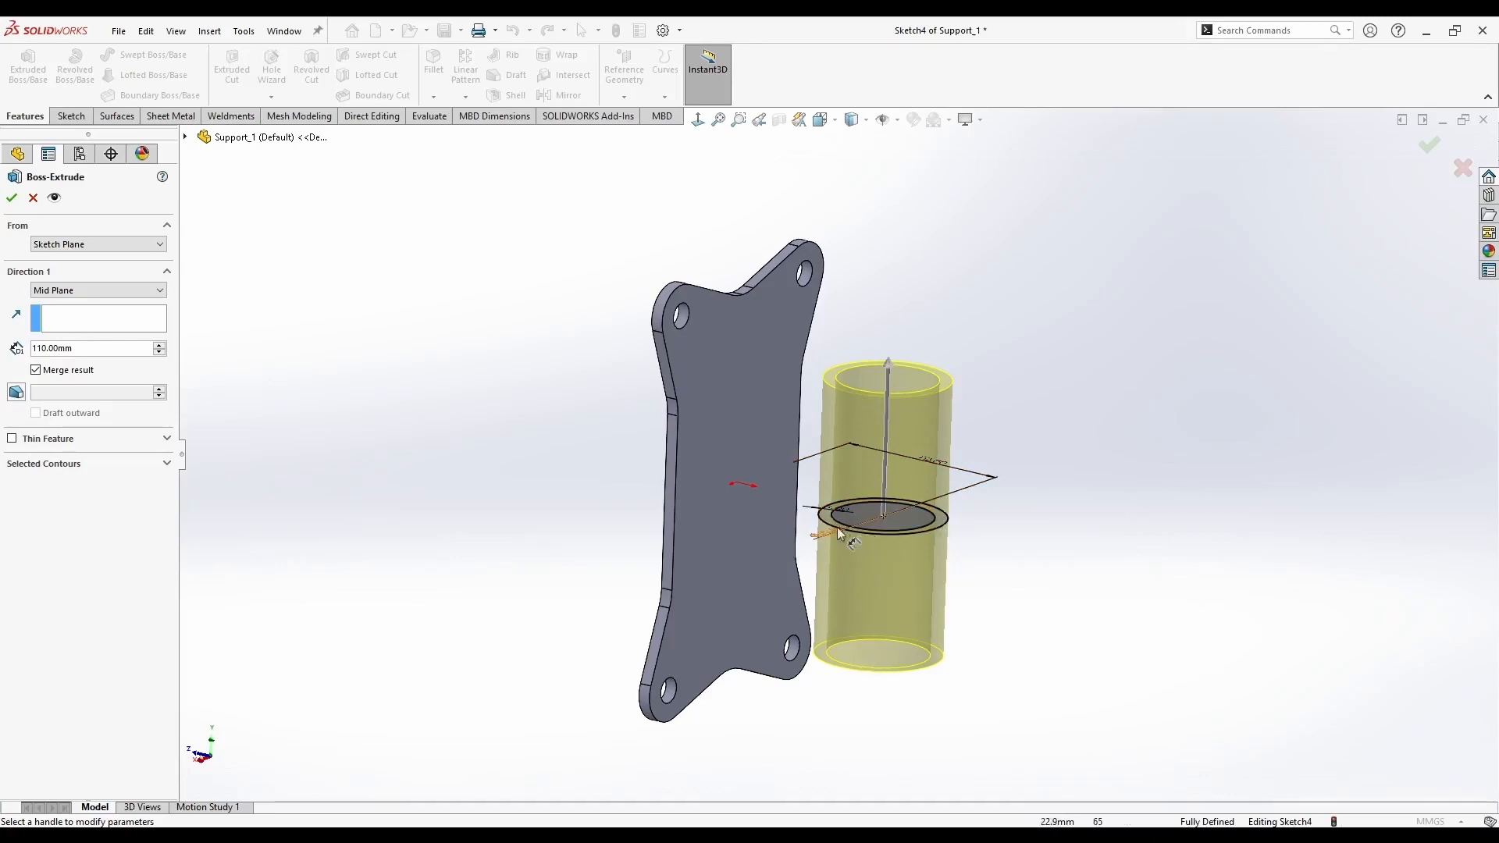
middle_drag(839, 533, 892, 529)
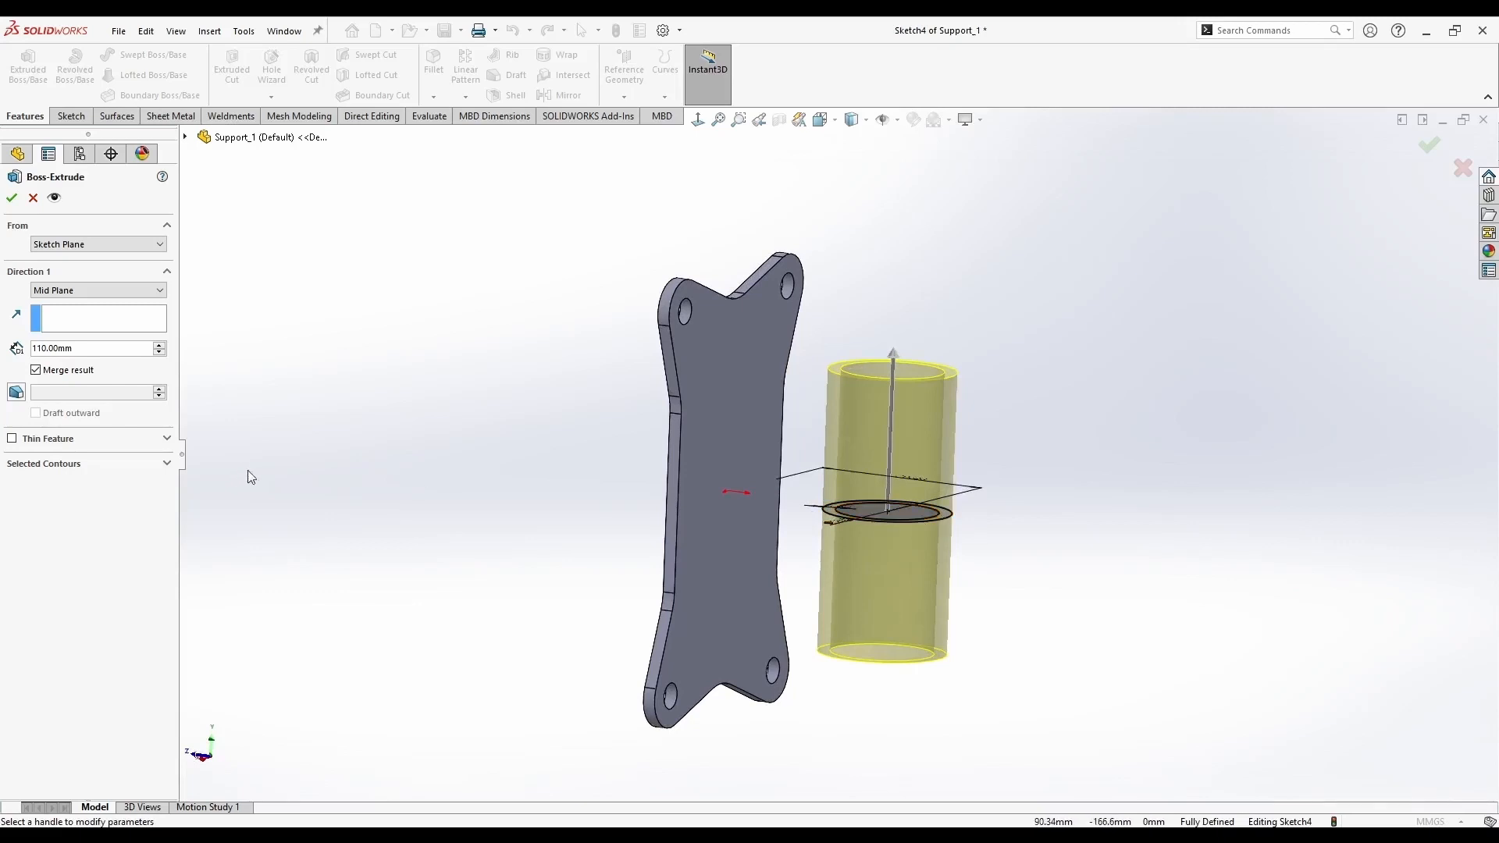
middle_drag(247, 470, 842, 440)
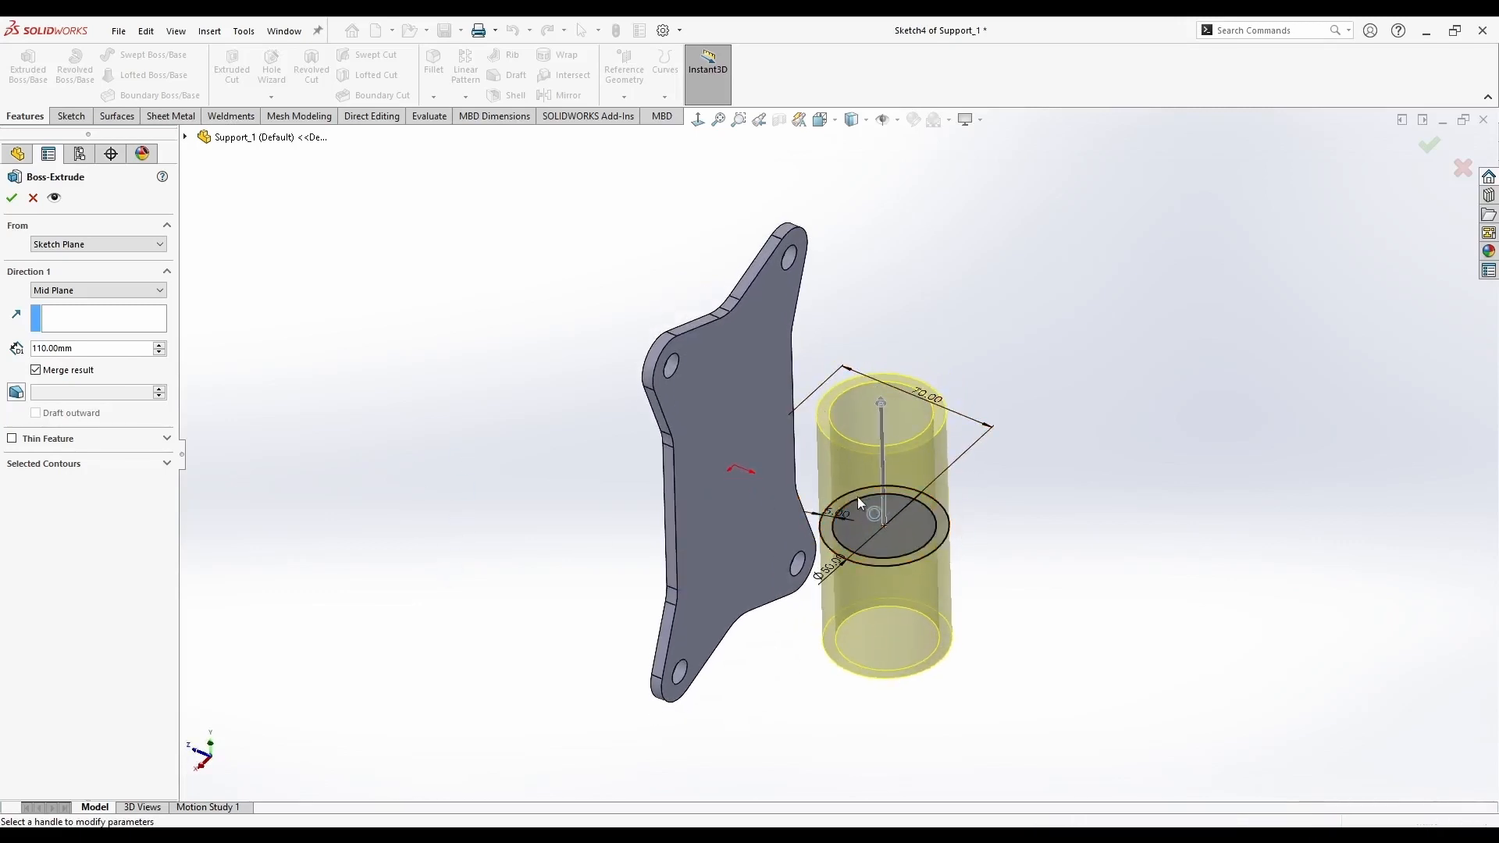
middle_drag(827, 576, 845, 564)
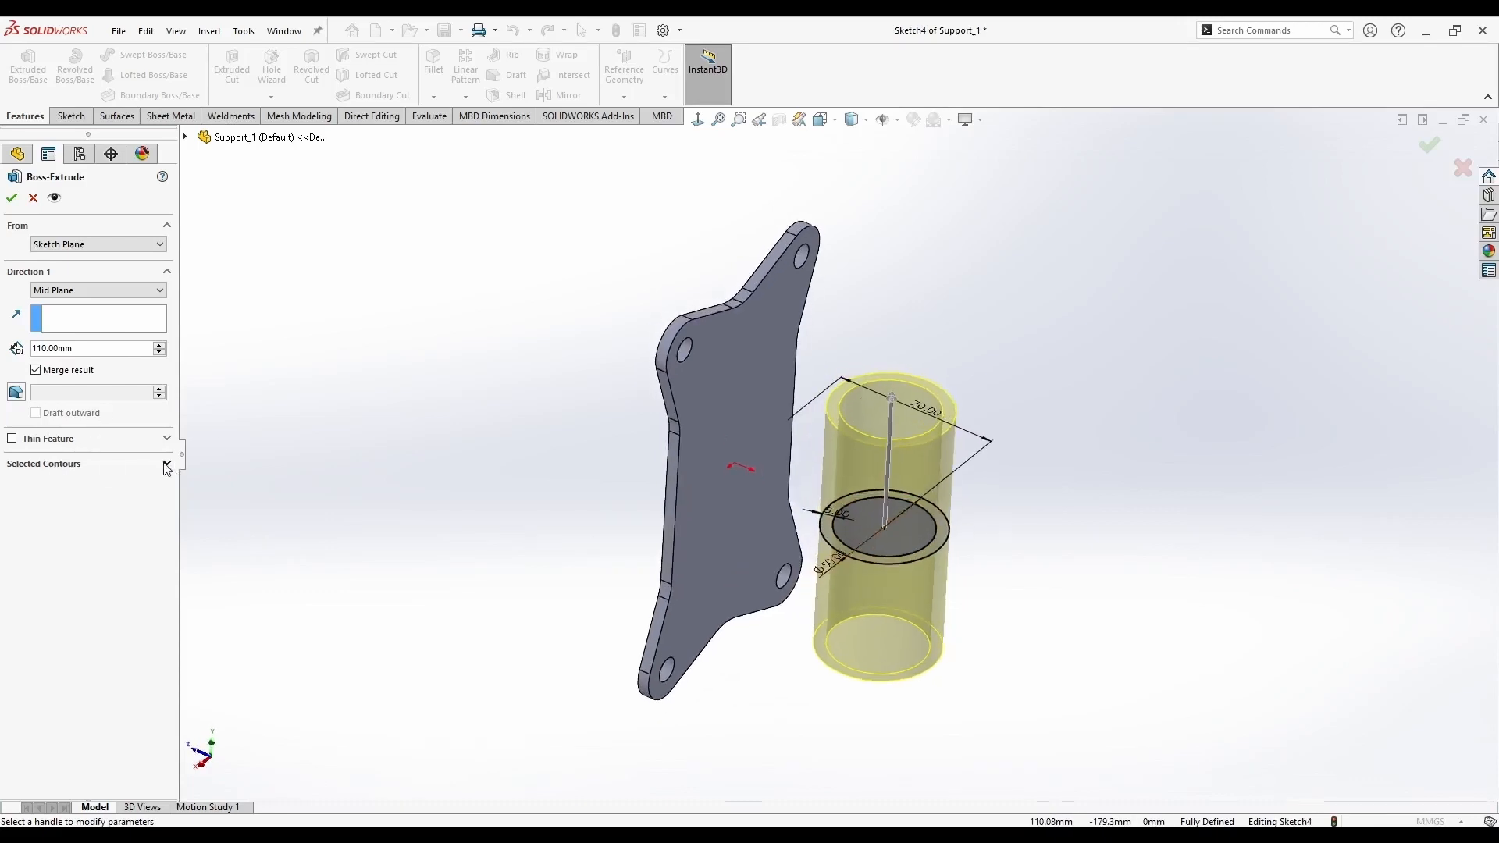
Limit the extrusion to the ring region between the two circles and complete the hollow tube
click(67, 466)
scroll(878, 499, down, 3)
click(879, 499)
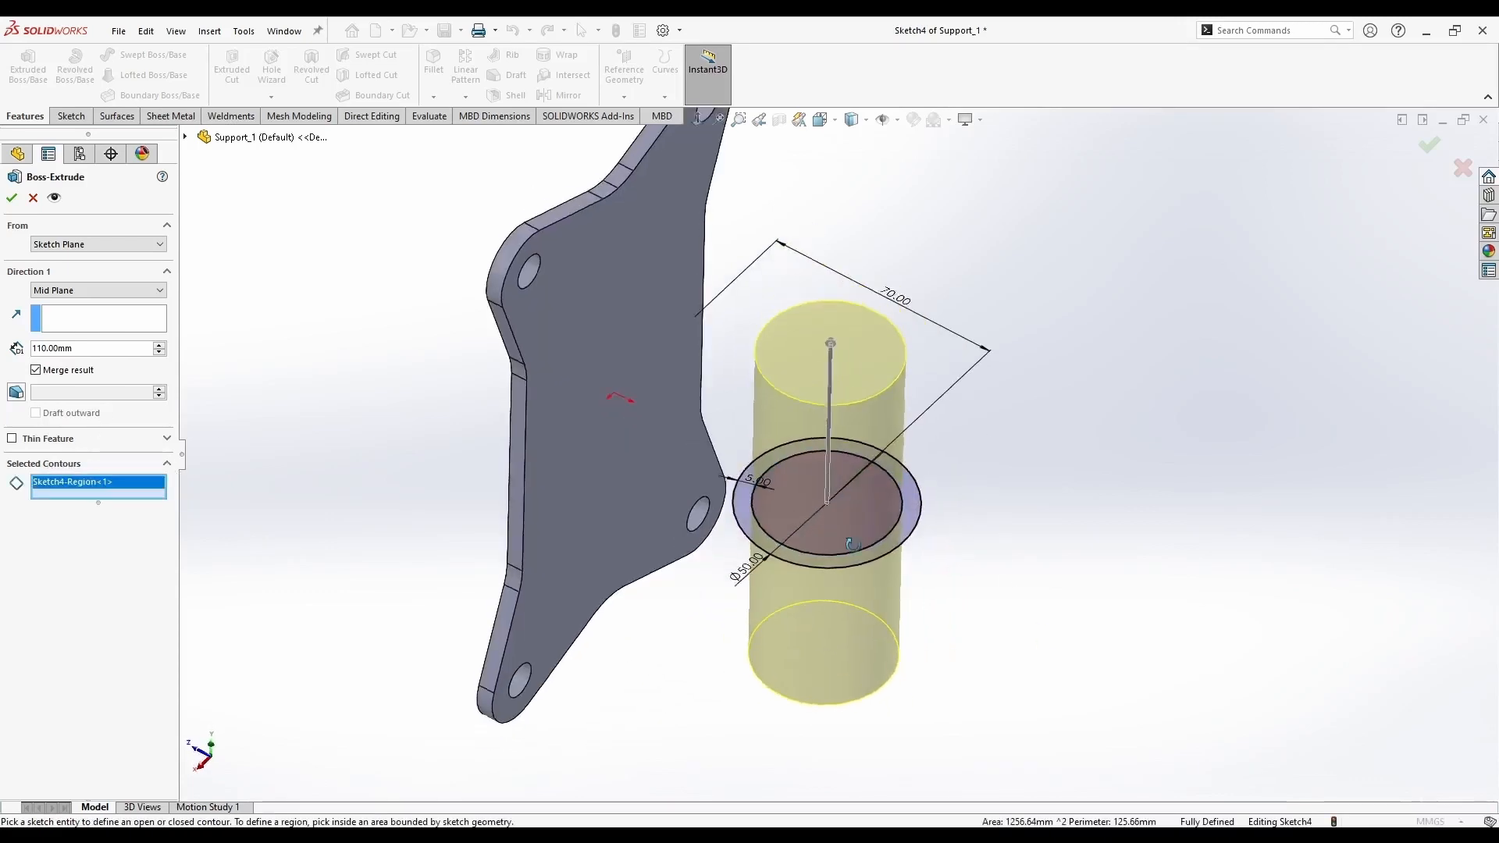
click(917, 508)
click(878, 505)
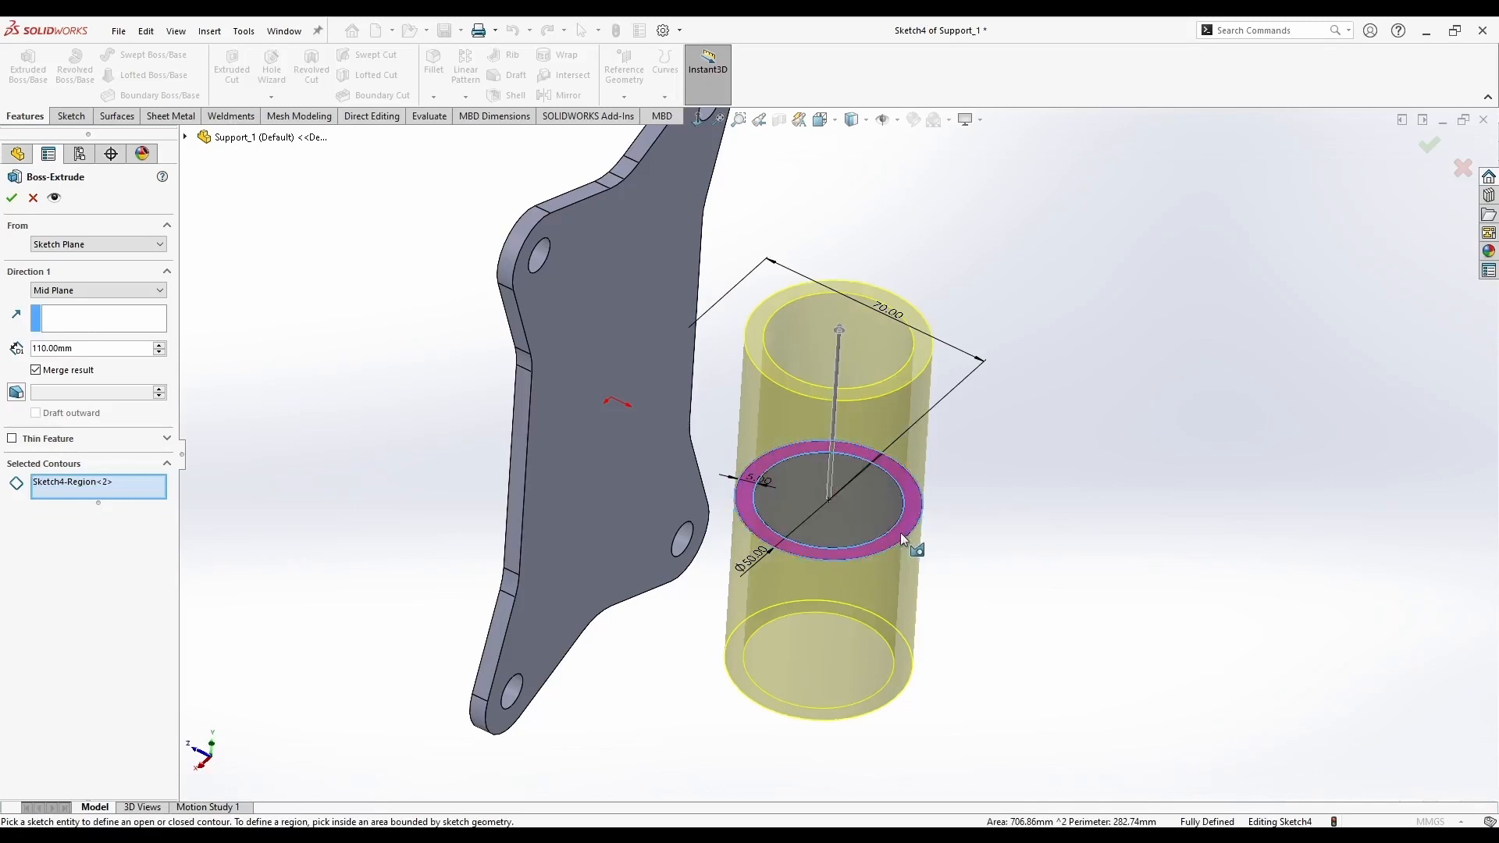
middle_drag(275, 379, 683, 352)
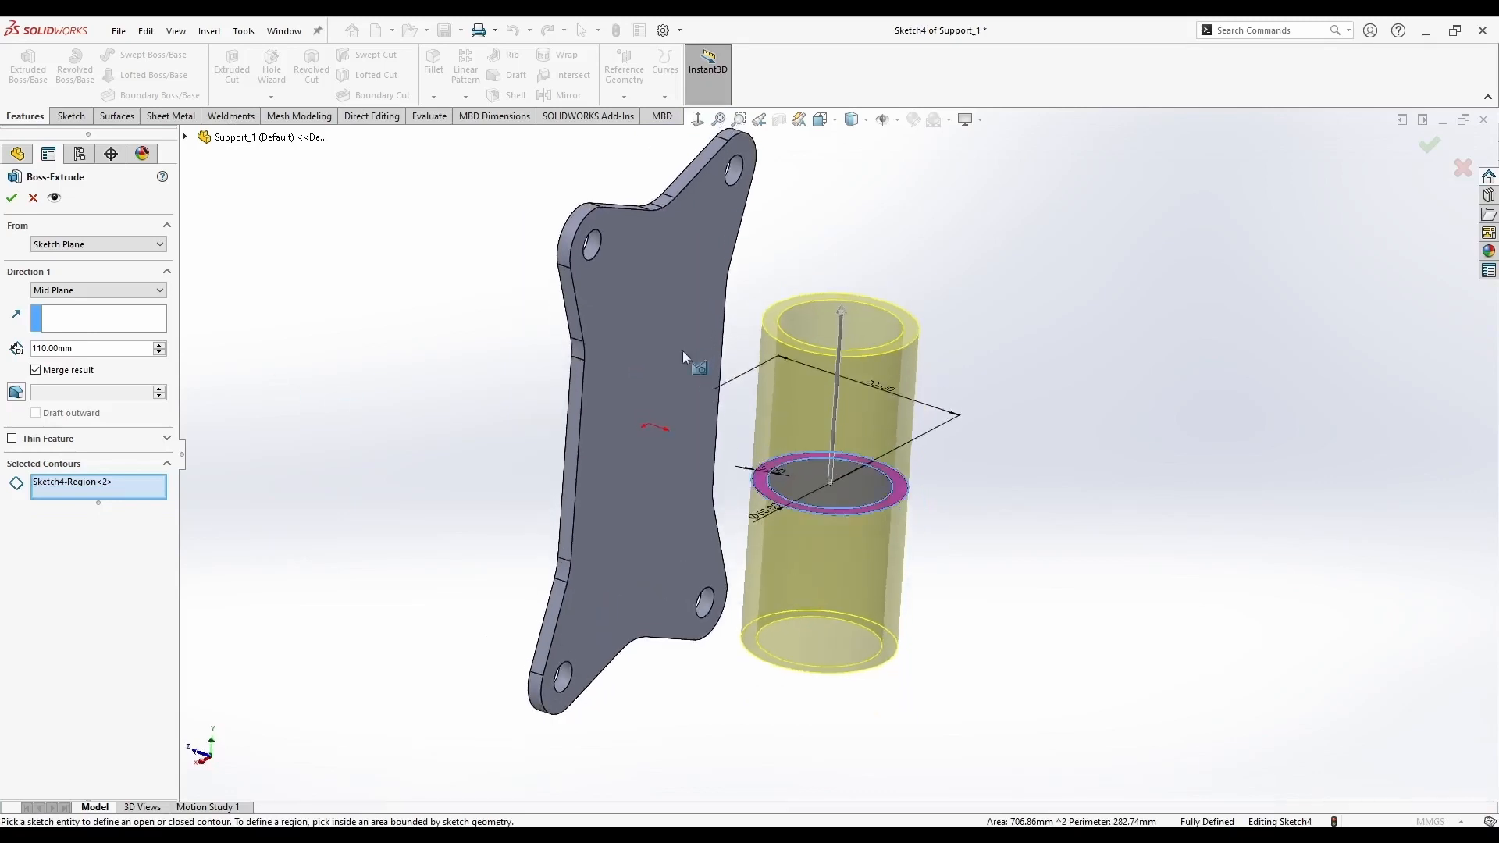
click(12, 197)
middle_drag(327, 289, 757, 337)
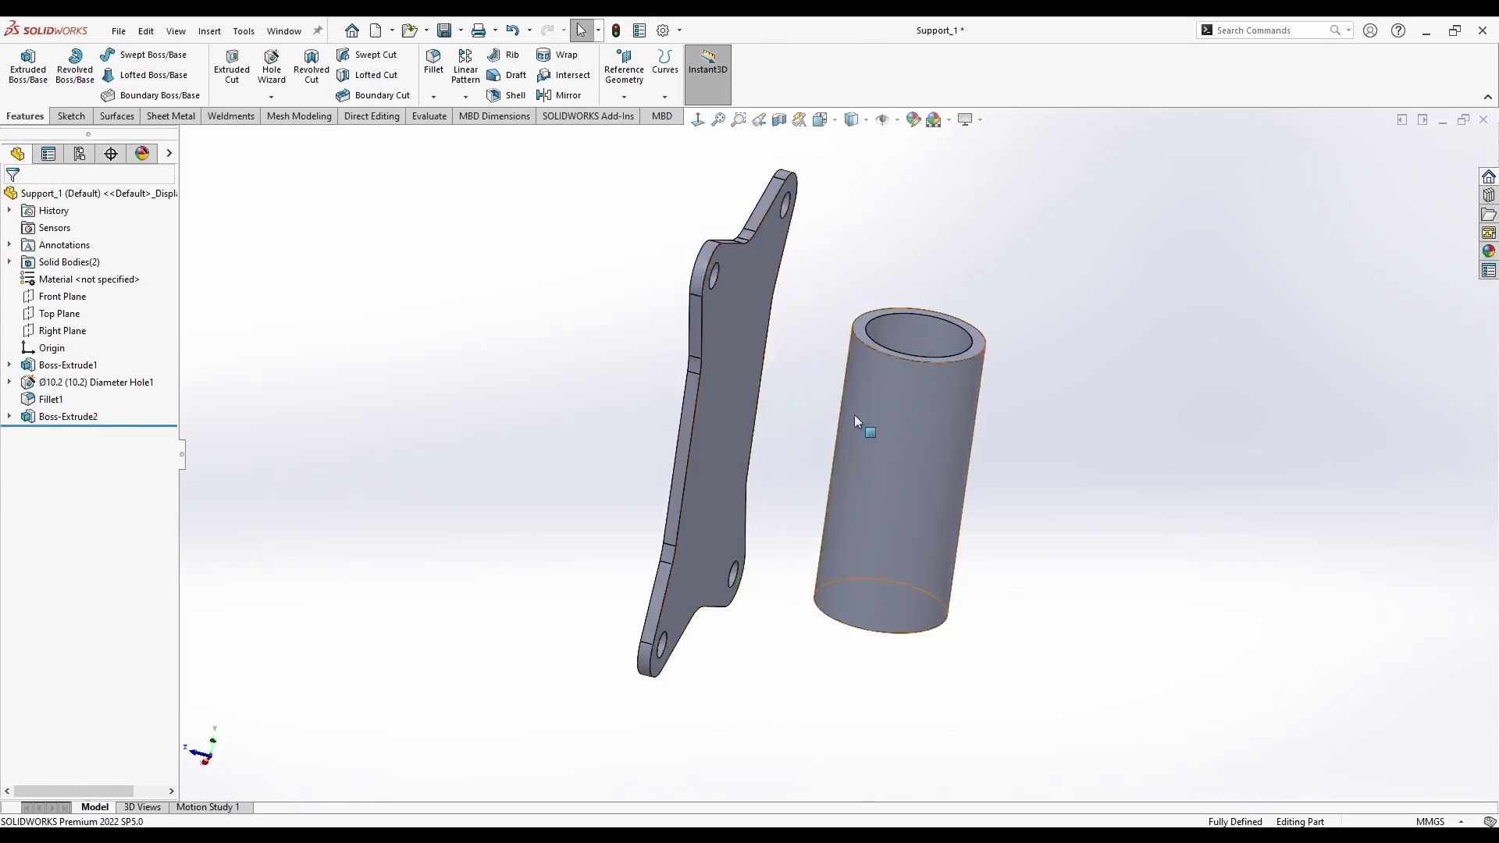
middle_drag(855, 419, 591, 350)
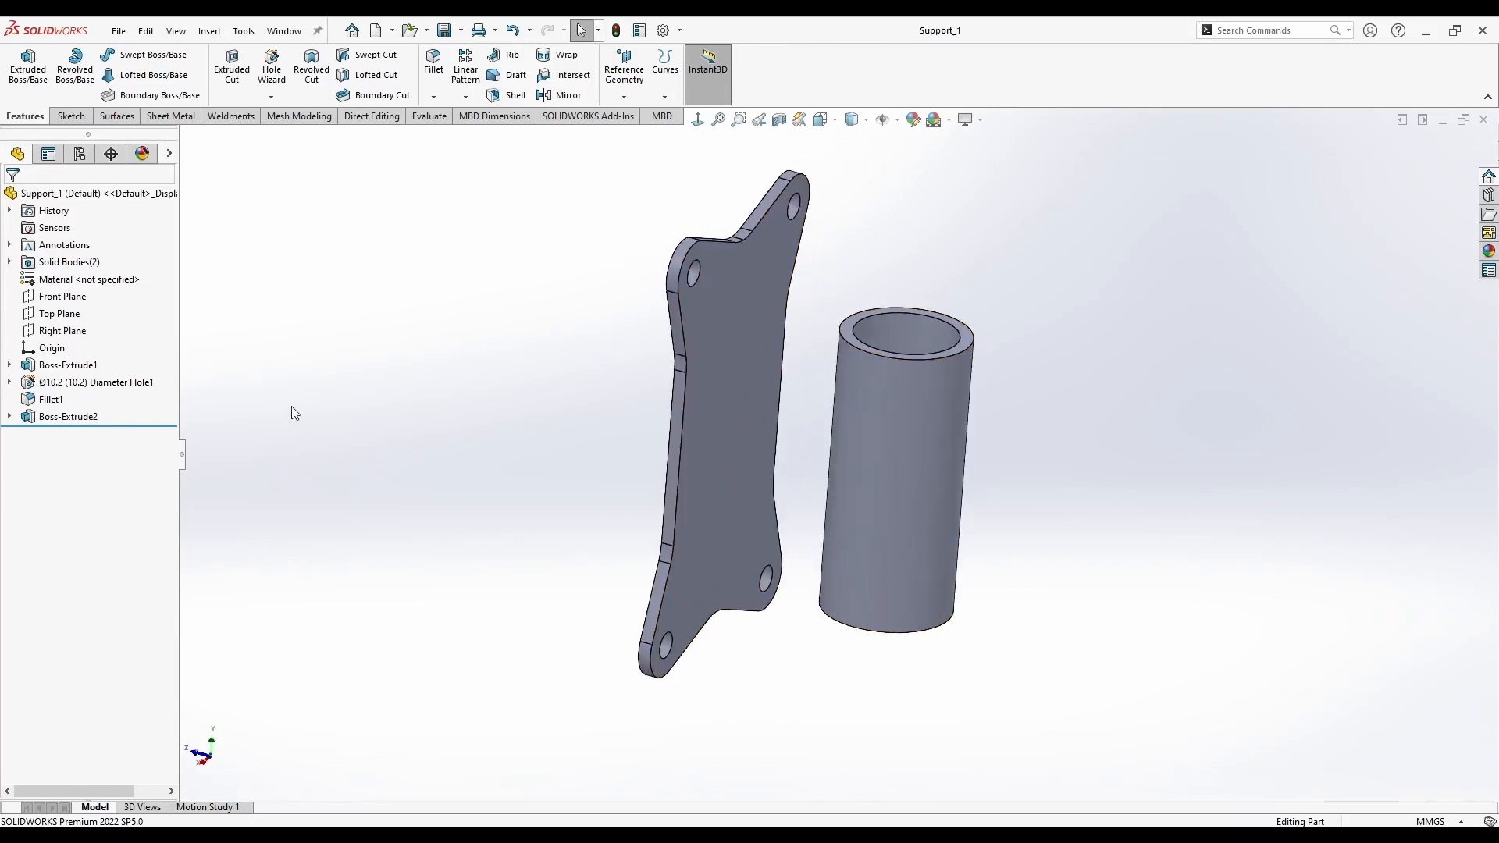
Sketch a corner rectangle about 51 mm wide on the Right Plane, running from the plate's face into the tube
right_click(68, 334)
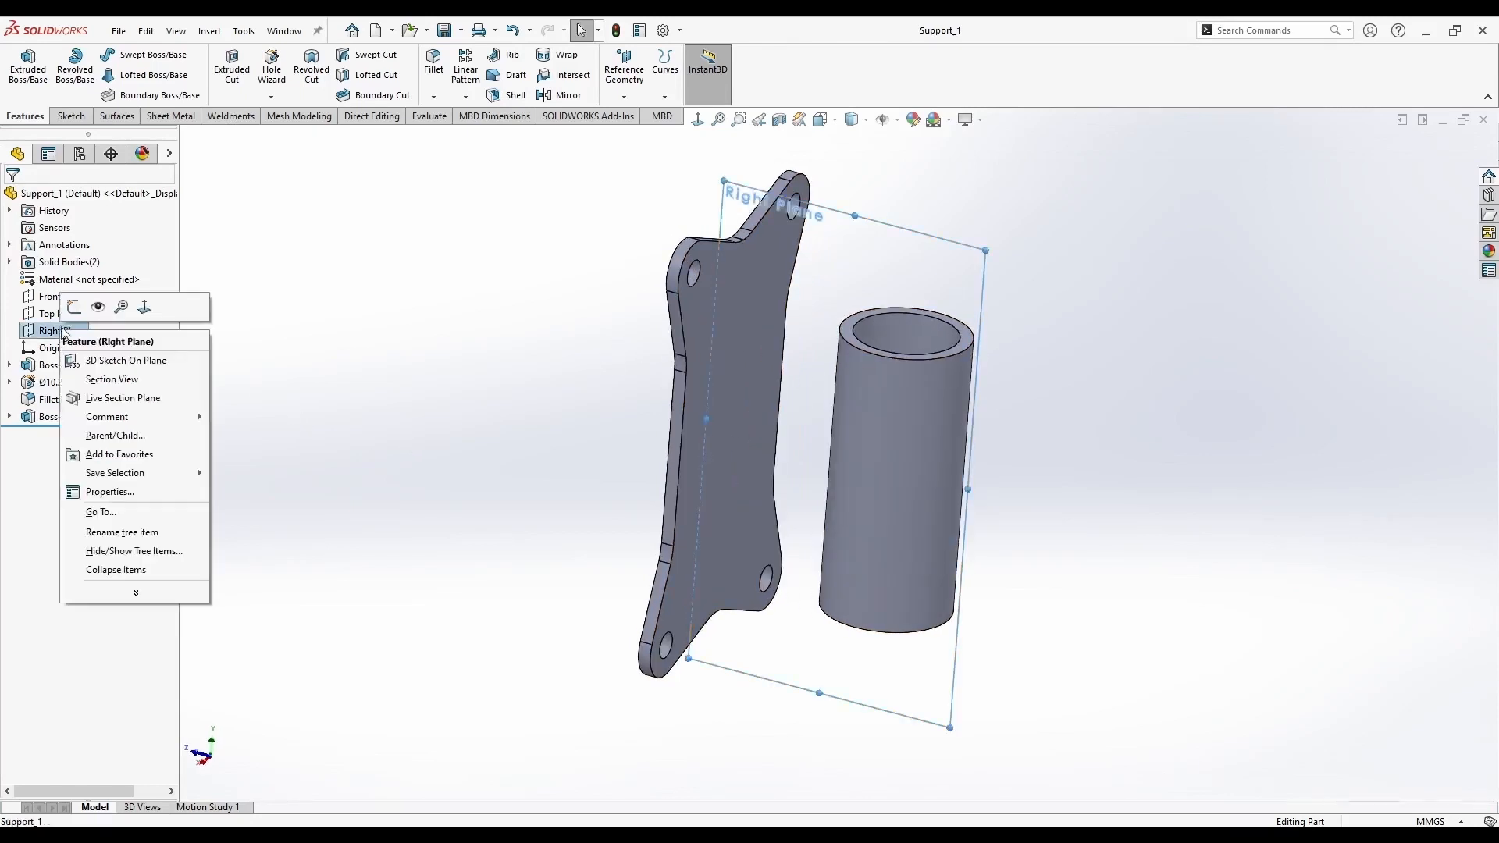
click(78, 305)
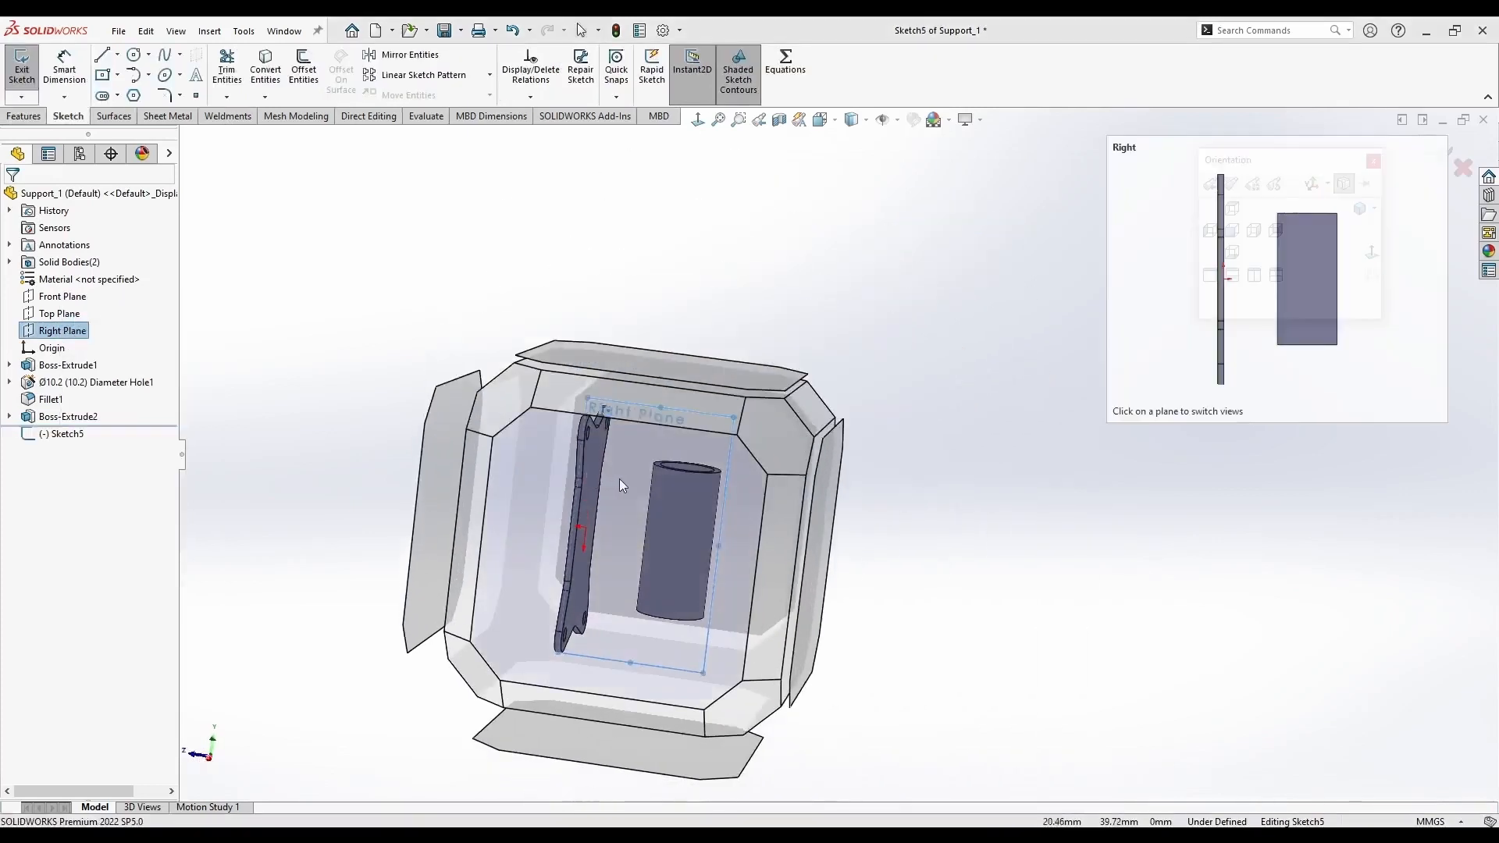
middle_drag(623, 479, 537, 360)
scroll(754, 267, up, 2)
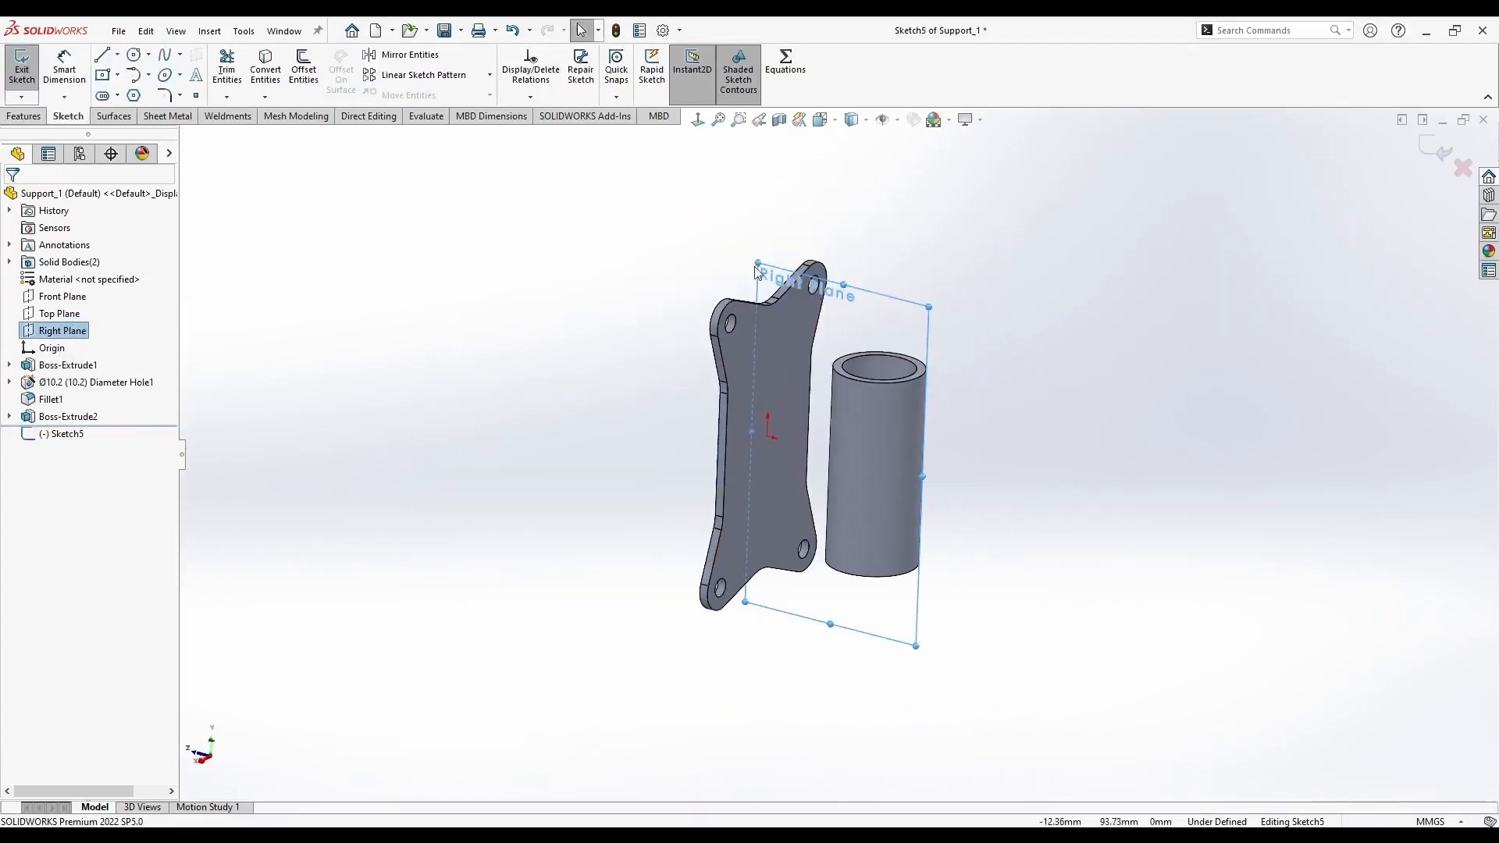
click(697, 120)
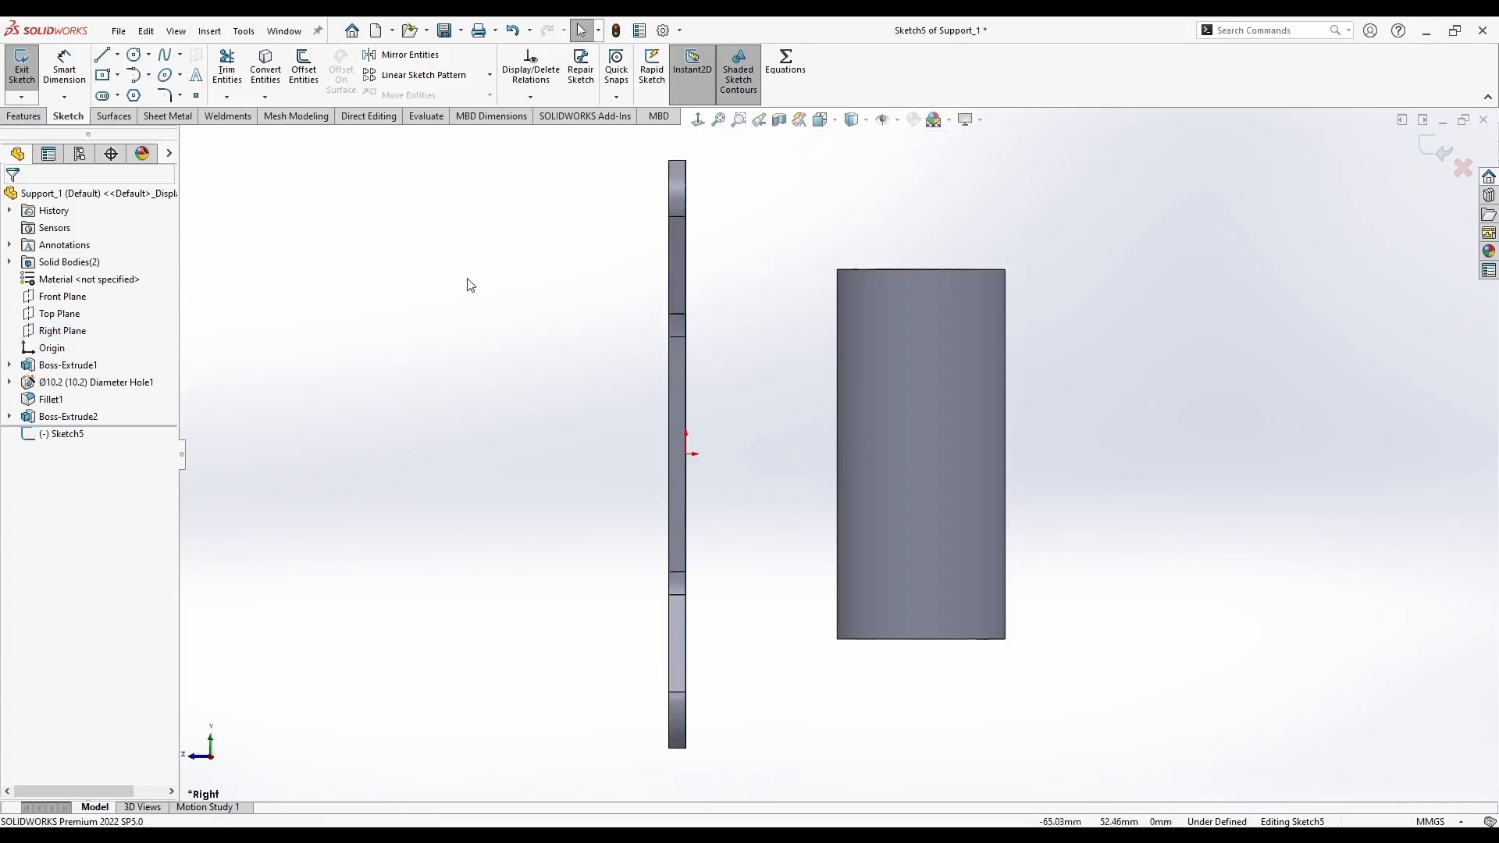
click(117, 75)
click(156, 94)
click(686, 292)
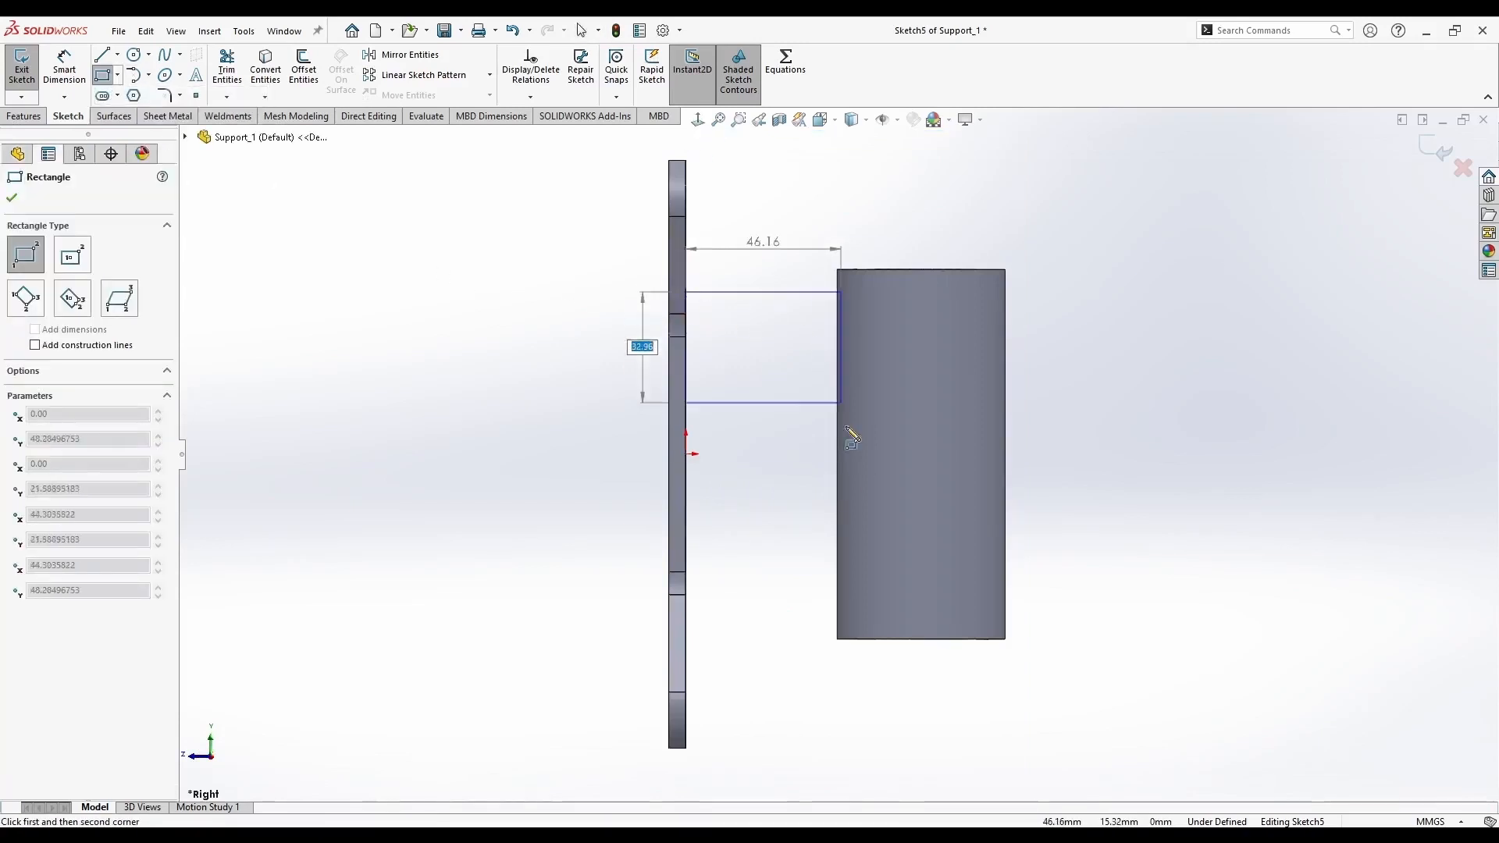
click(856, 593)
key(Escape)
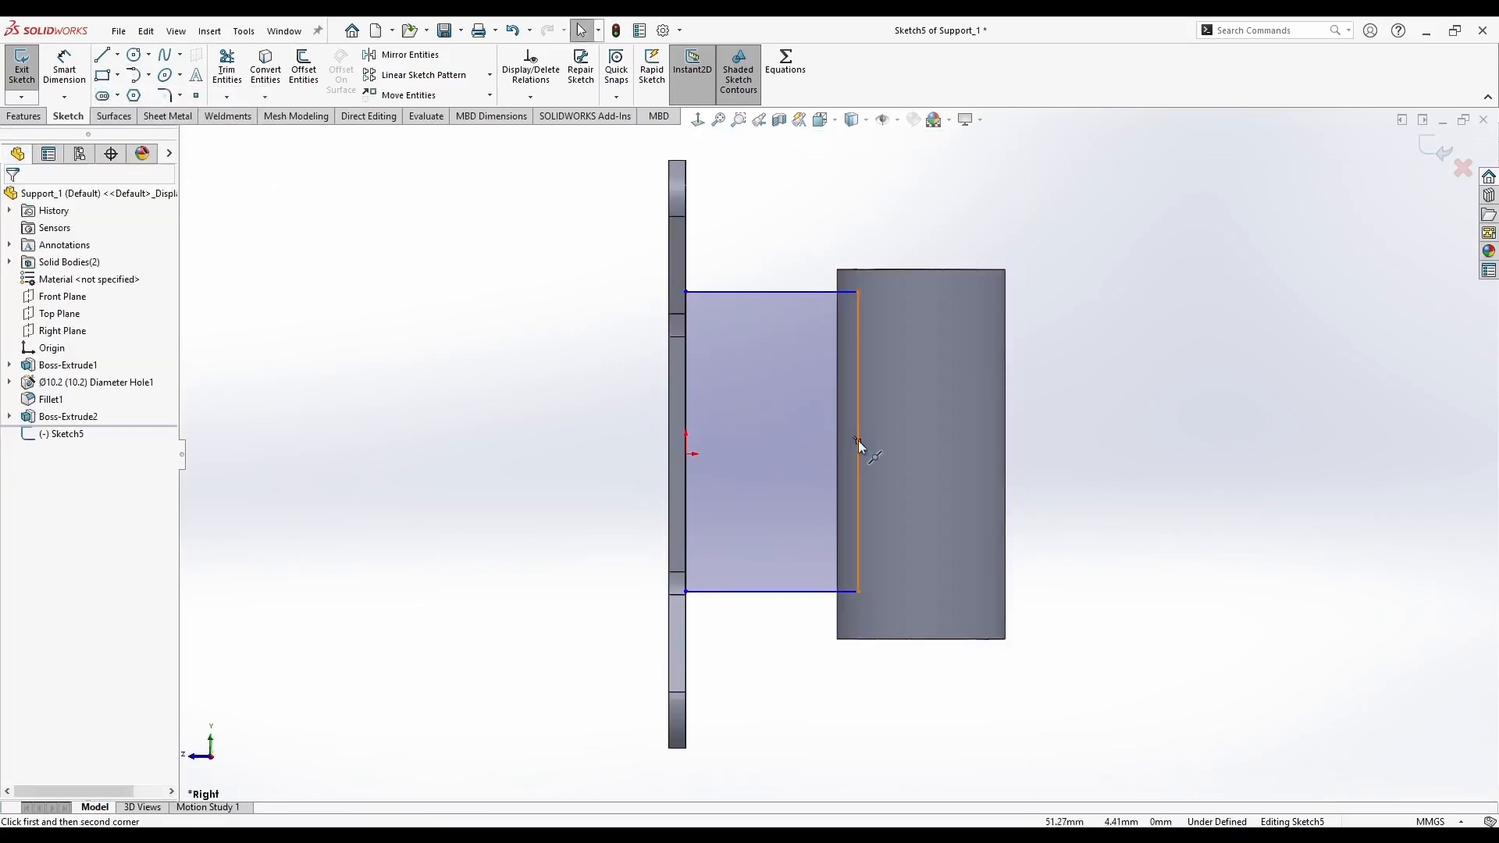
Add a horizontal relation between the midpoint of the rectangle's tube-side edge and the origin
click(858, 442)
ctrl+click(685, 453)
click(733, 384)
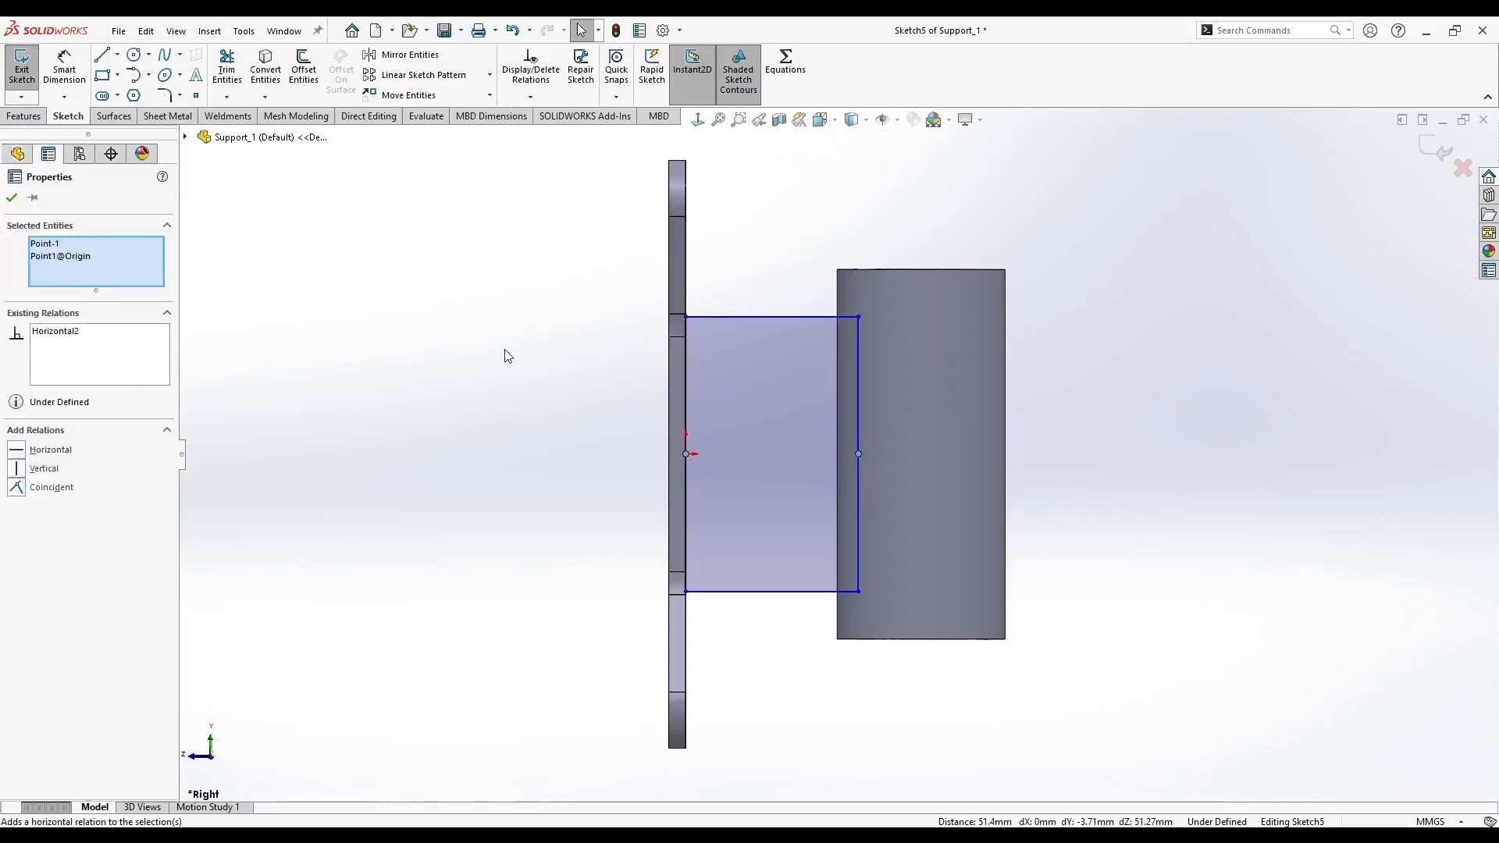
click(505, 350)
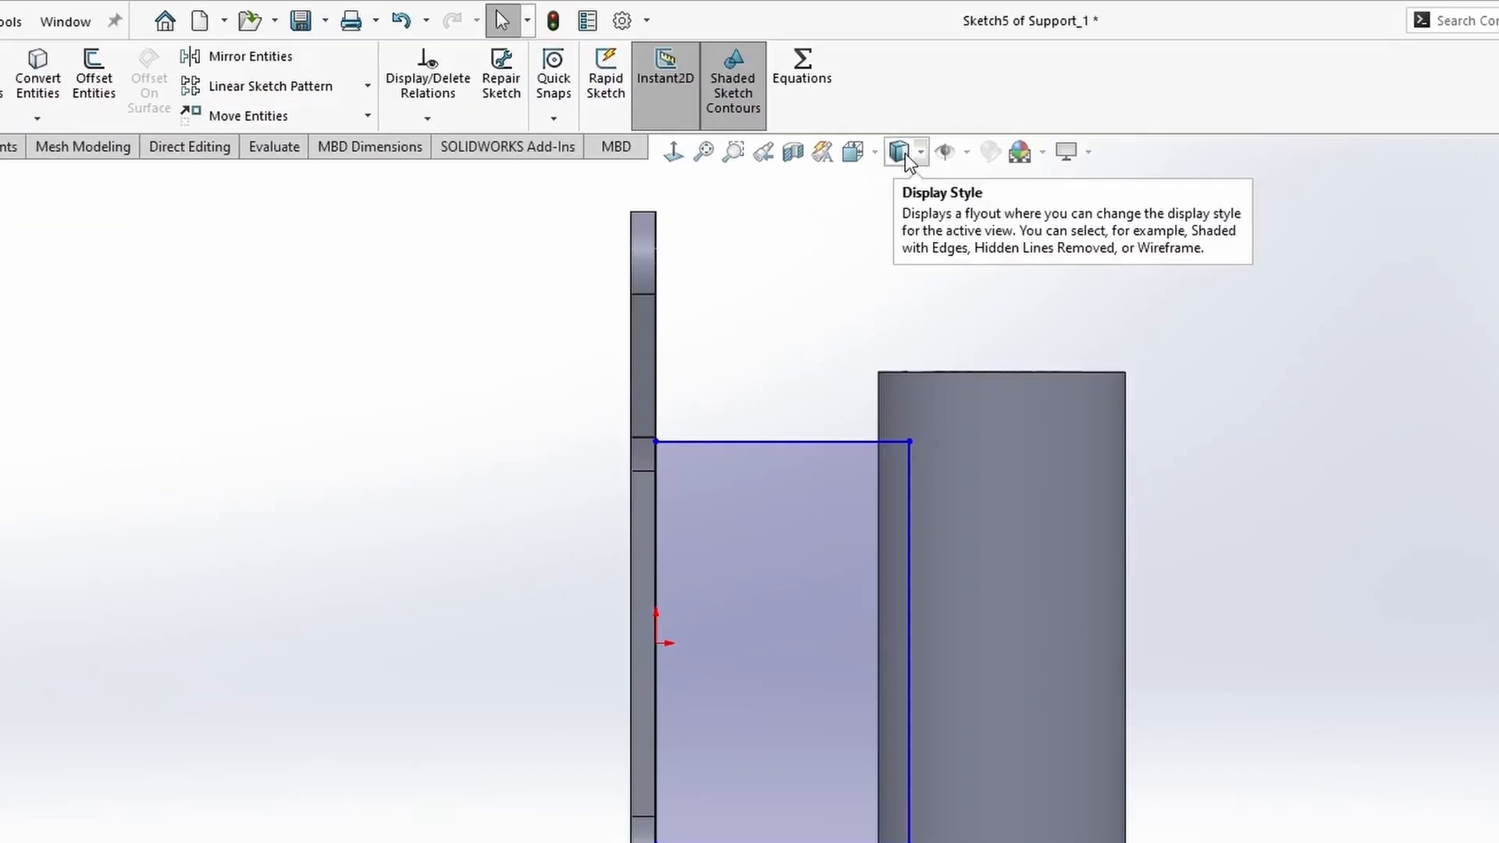
Using the Wireframe display, snap the rectangle's upper tube-side corner onto the tube's inner wall line, then restore Shaded With Edges
click(921, 154)
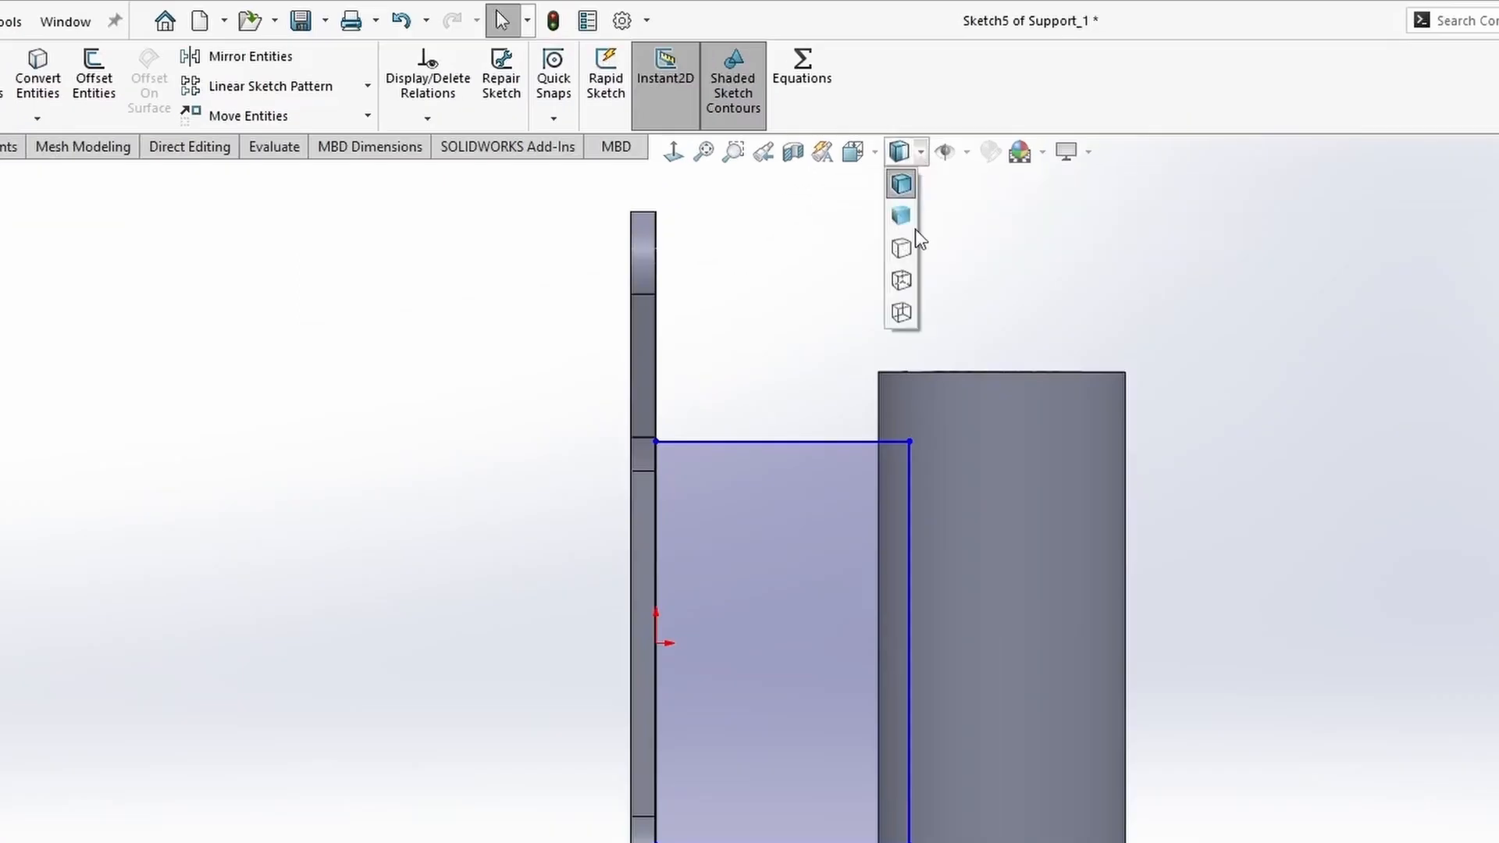
click(903, 317)
mouse_move(908, 442)
mouse_down()
mouse_move(937, 481)
mouse_move(905, 444)
mouse_up()
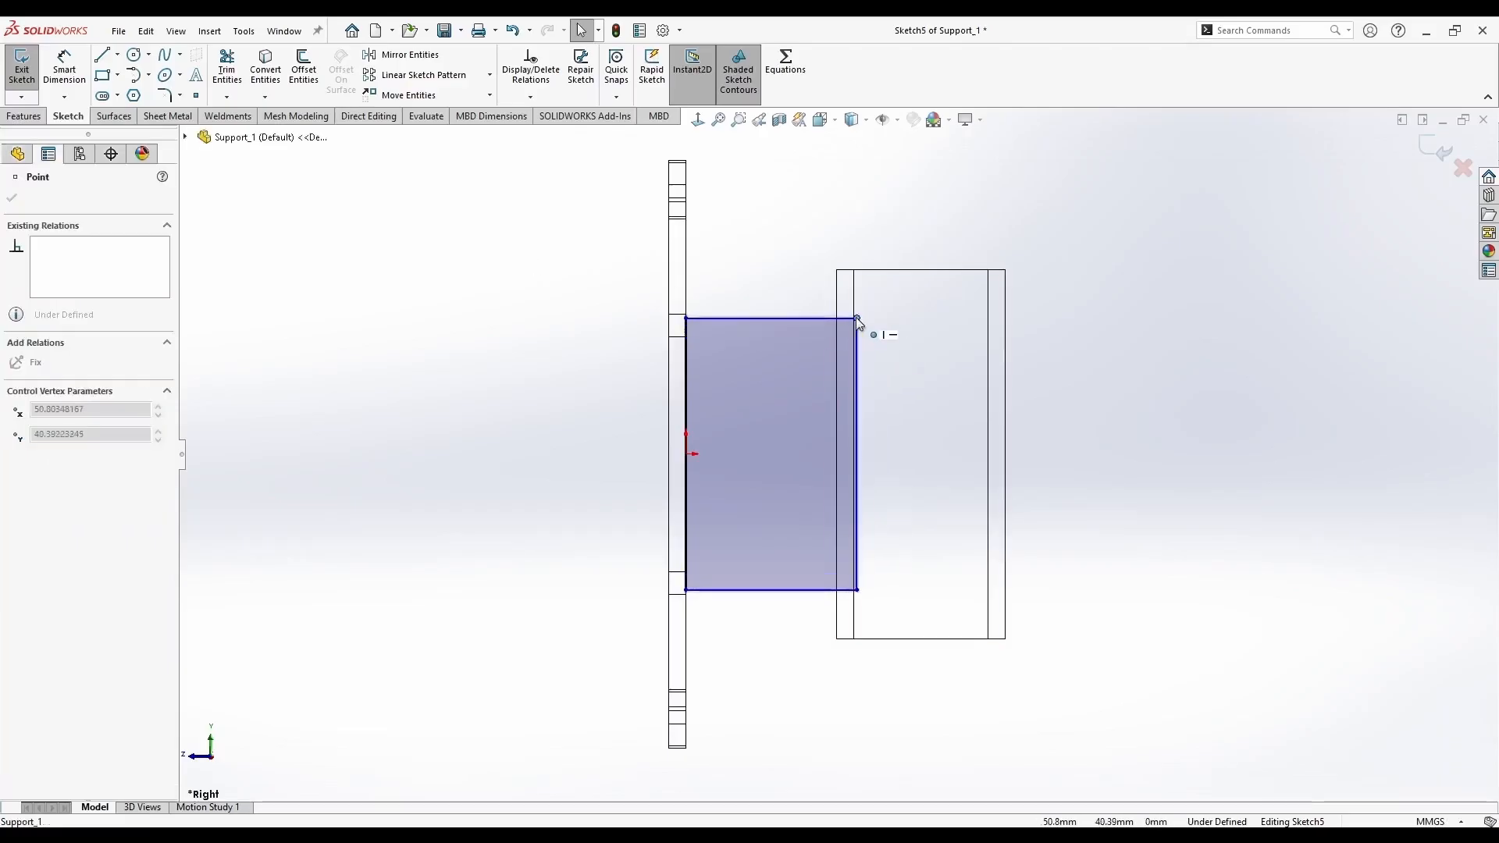
drag(857, 318, 856, 326)
click(784, 276)
click(852, 119)
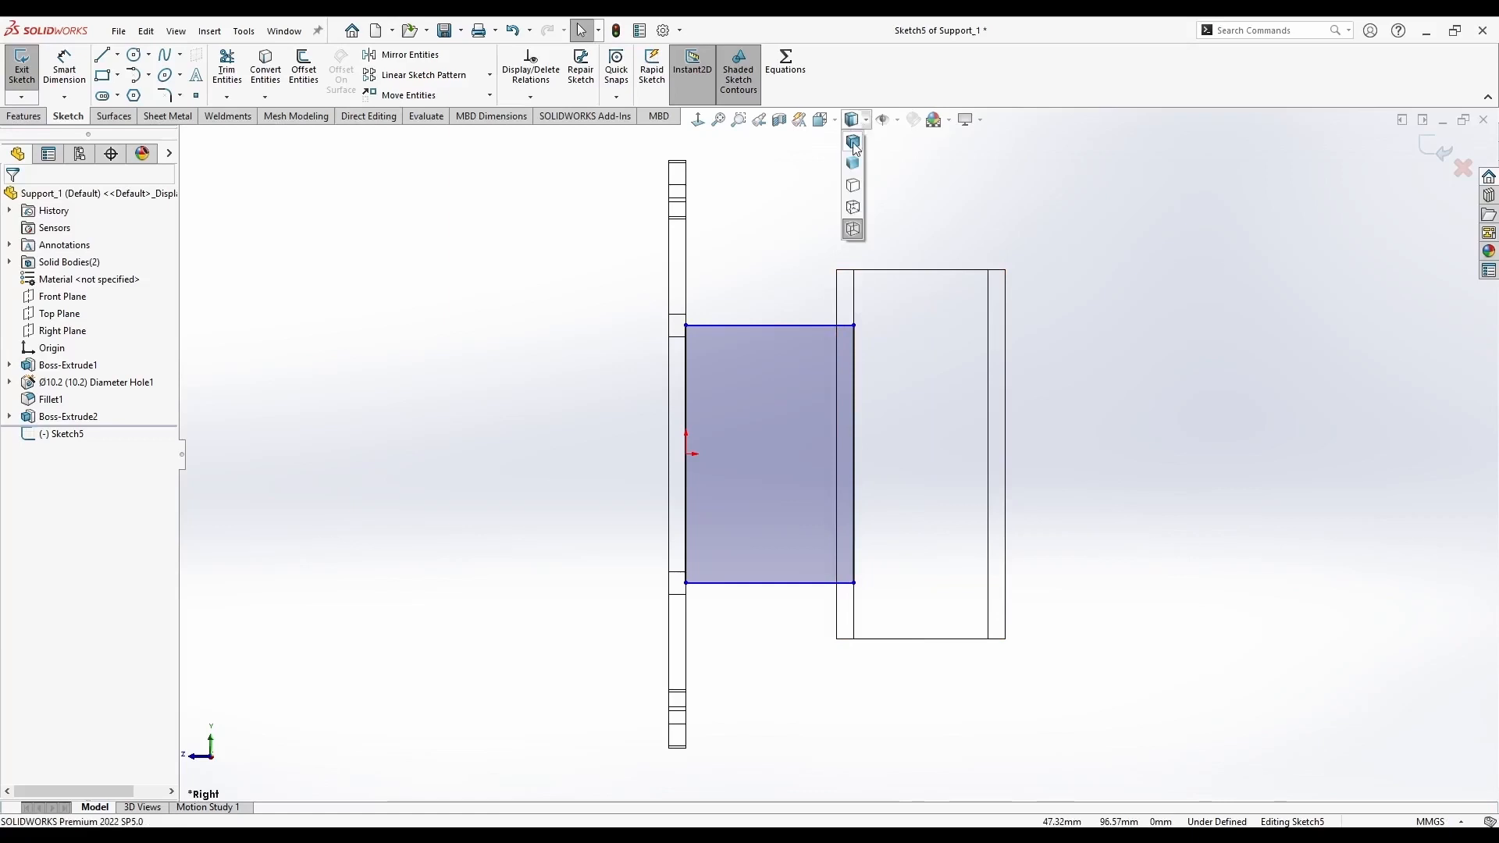
click(854, 149)
middle_drag(789, 257, 756, 281)
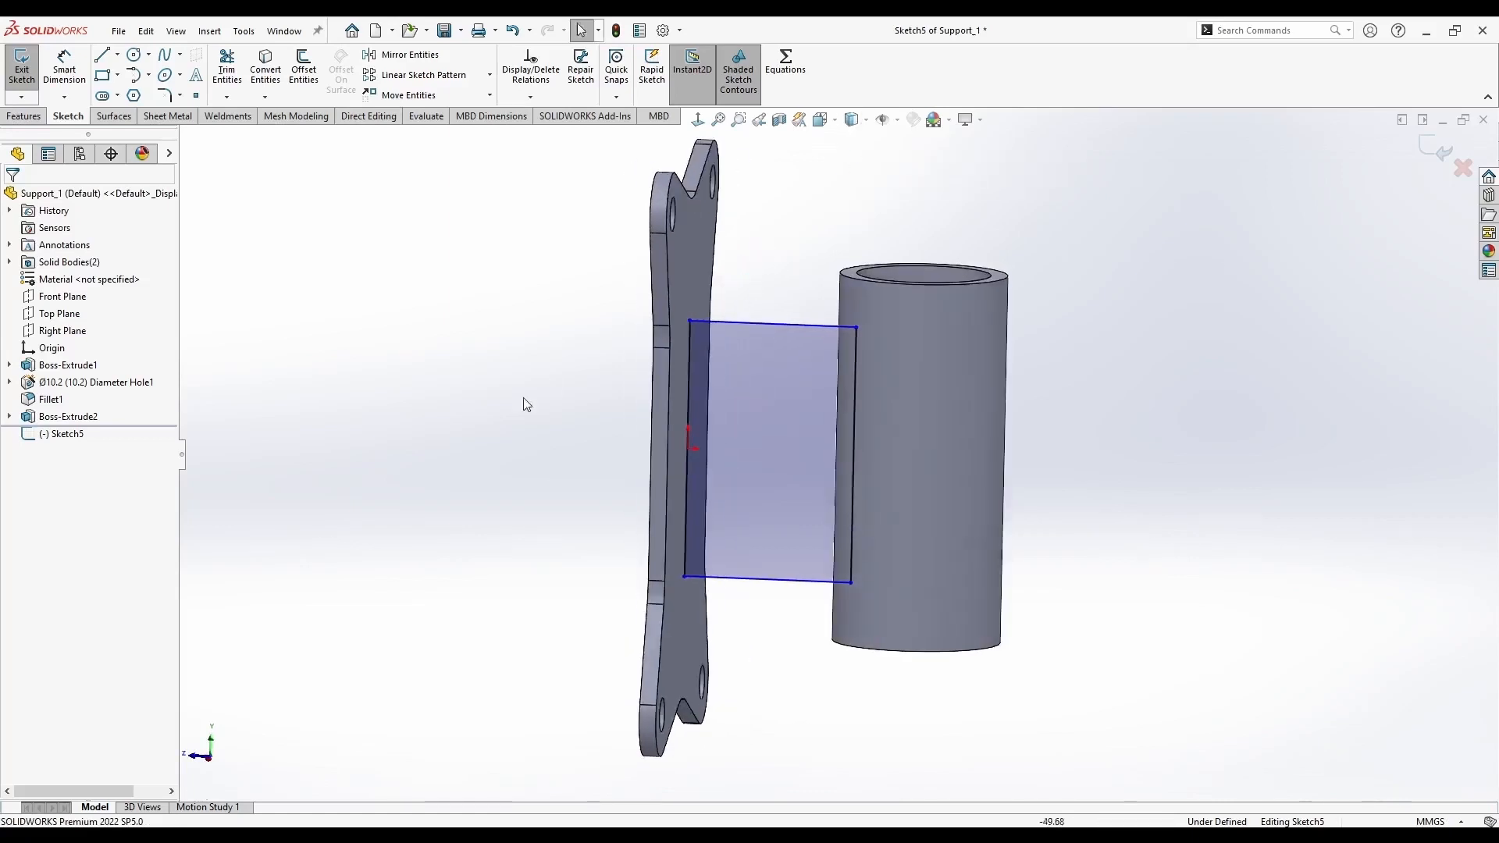
key(ctrl+4)
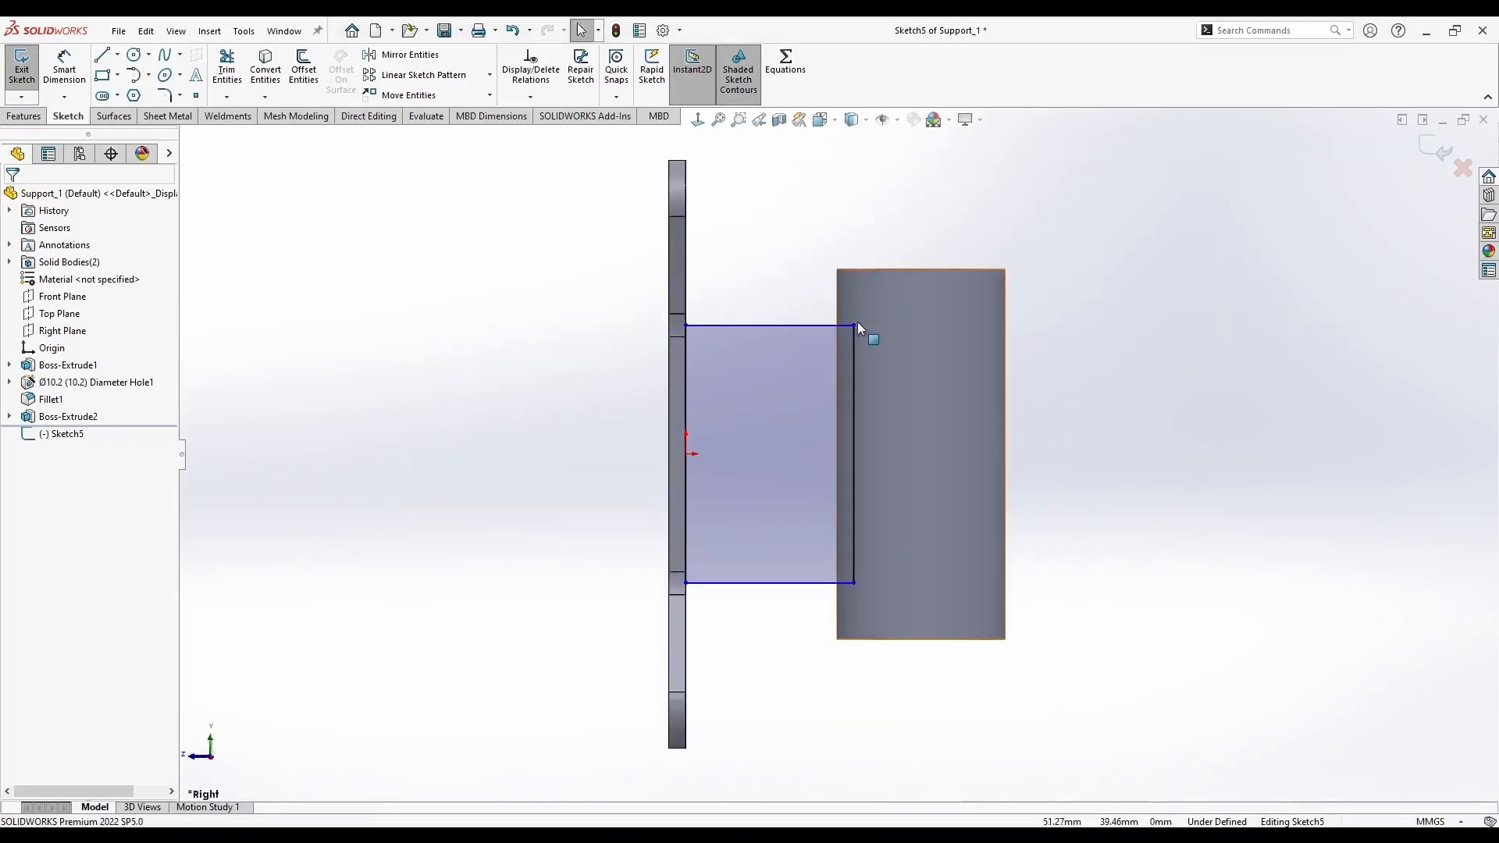
mouse_move(856, 325)
mouse_down()
mouse_move(853, 360)
mouse_move(853, 322)
mouse_up()
Dimension the rectangle's upper edge 10 mm below the tube's top edge
click(64, 68)
click(857, 270)
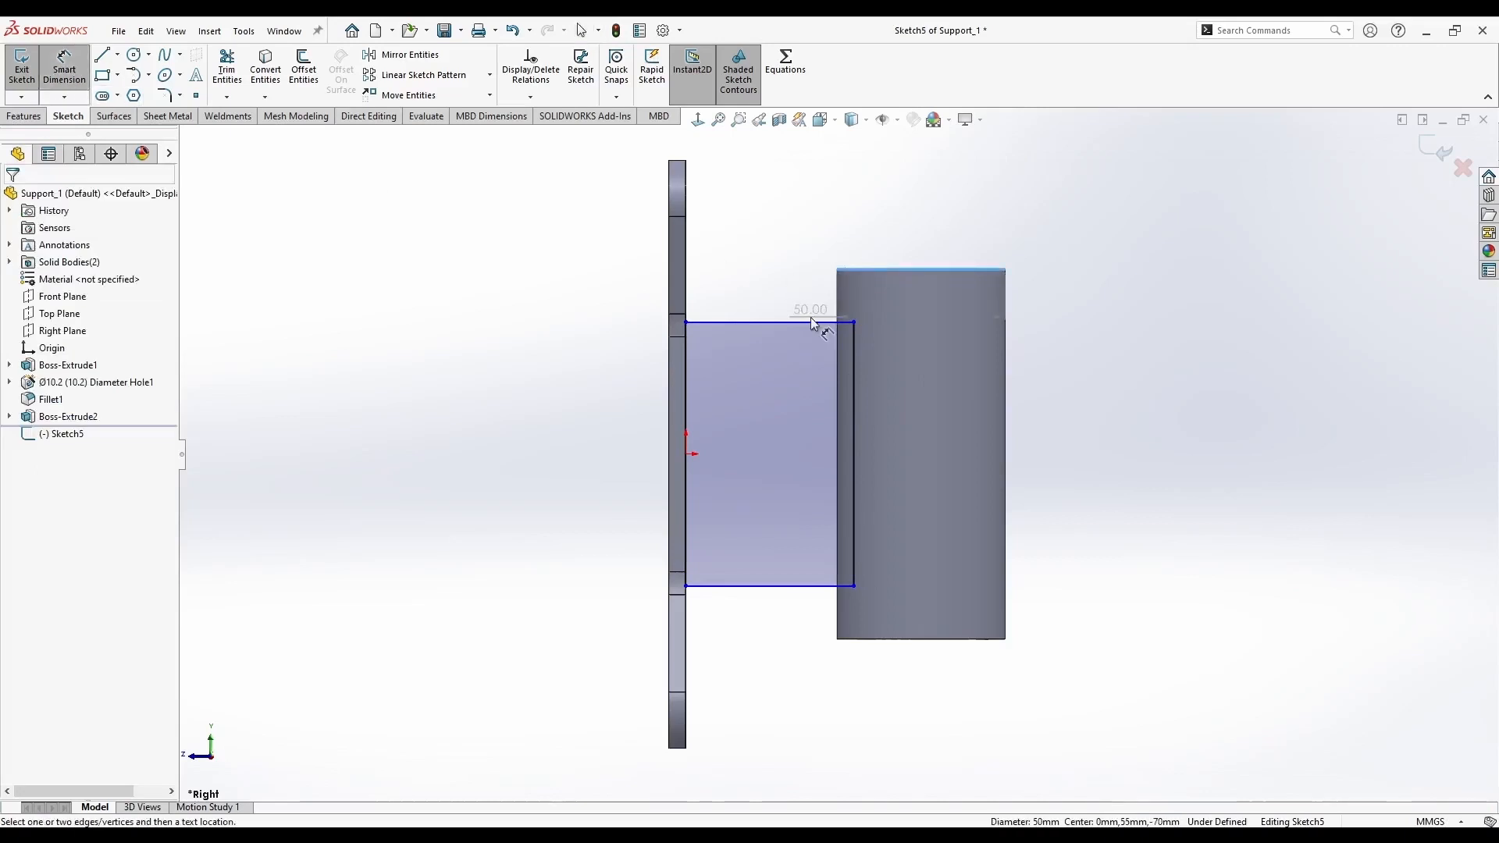
click(810, 322)
click(804, 288)
text(10)
key(Return)
key(Escape)
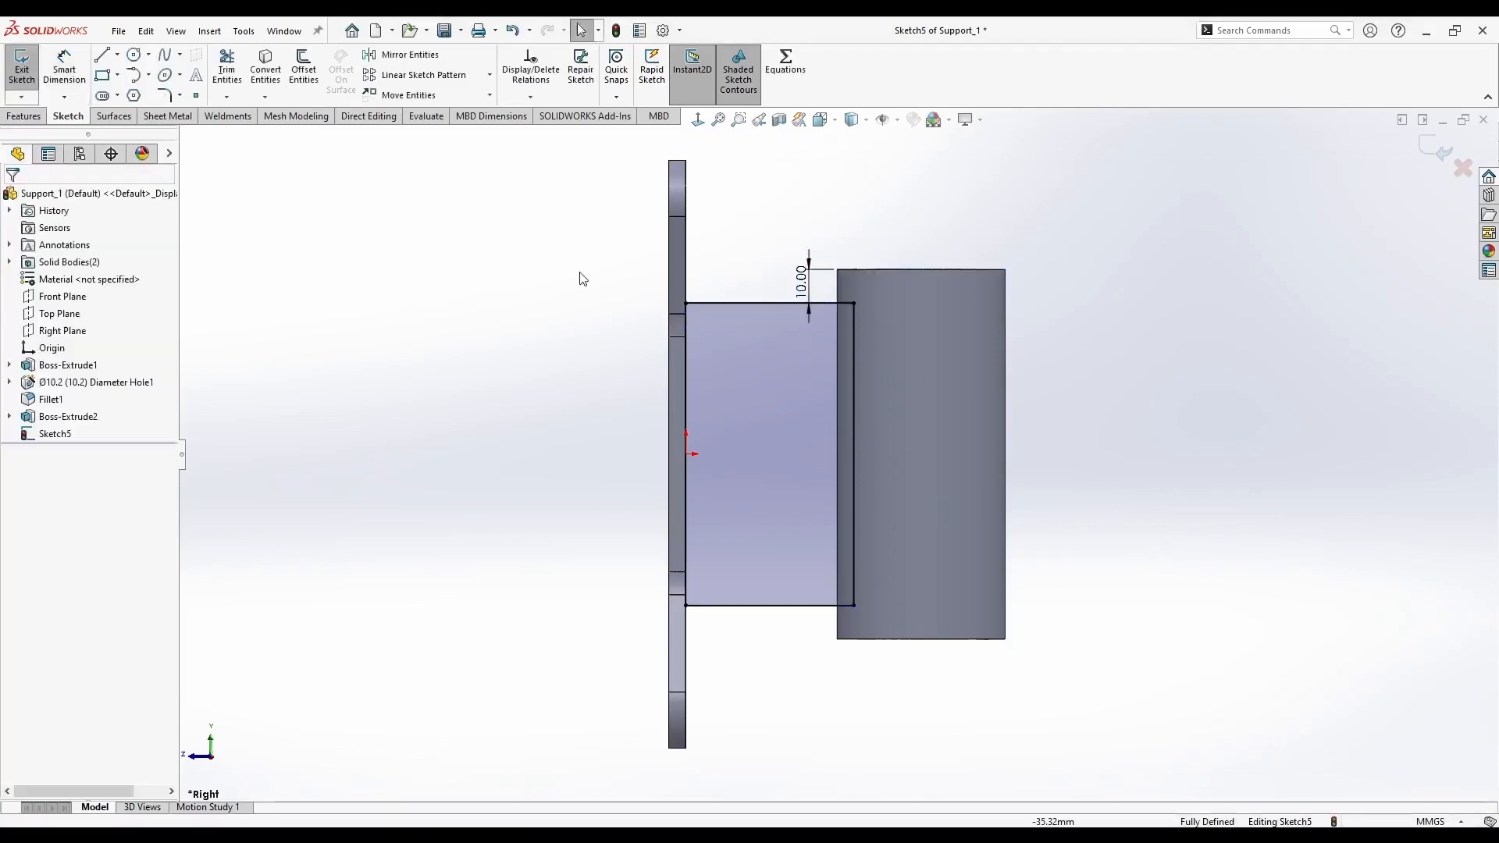
Extrude the rectangle 5 mm with the Mid Plane end condition to form a web joining plate and tube
middle_drag(578, 278, 822, 396)
click(17, 118)
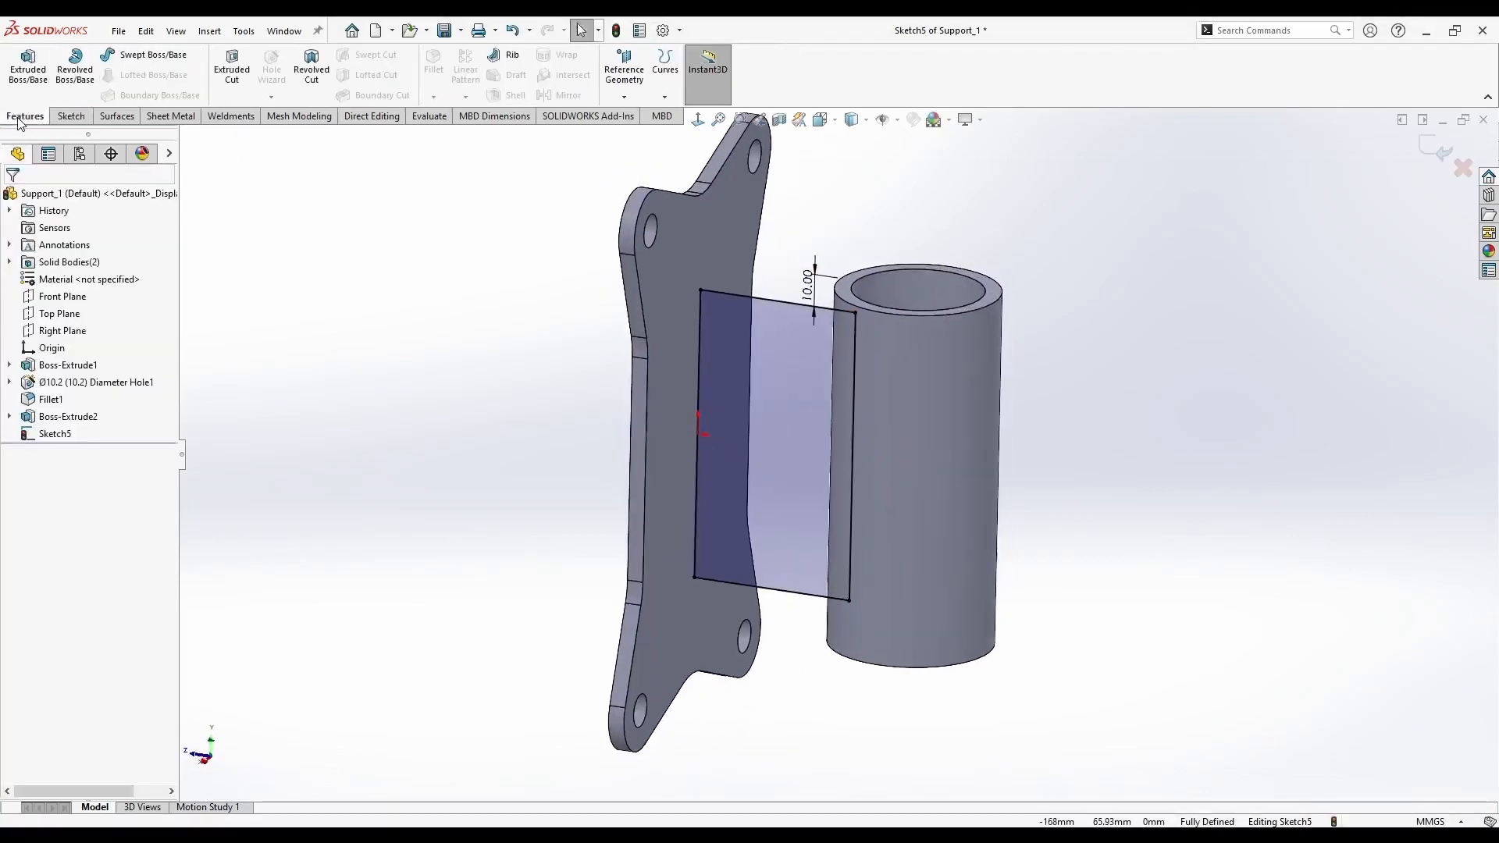
click(30, 72)
middle_drag(579, 285, 522, 303)
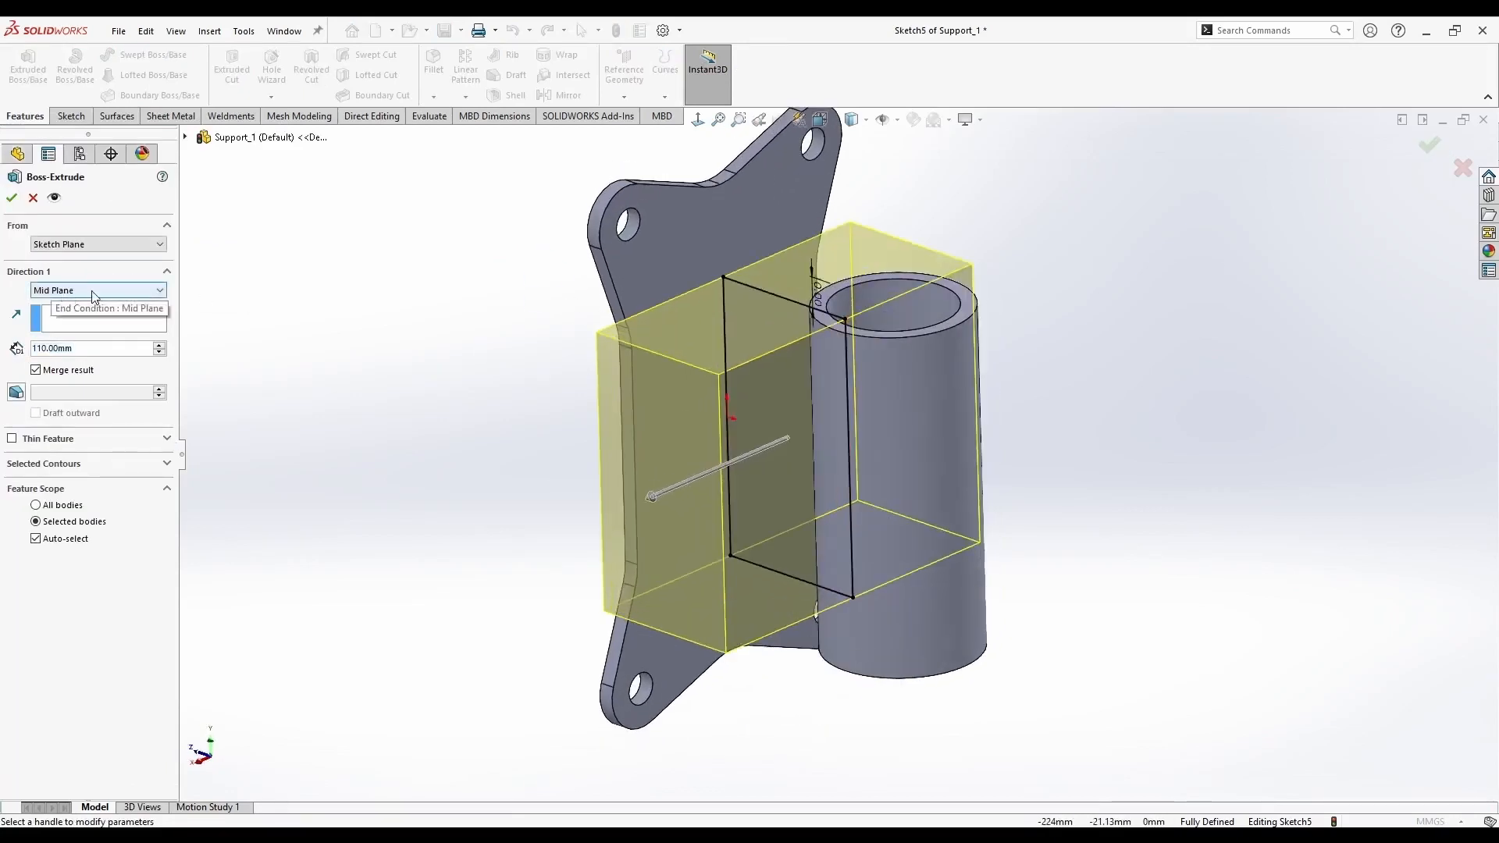
double_click(86, 349)
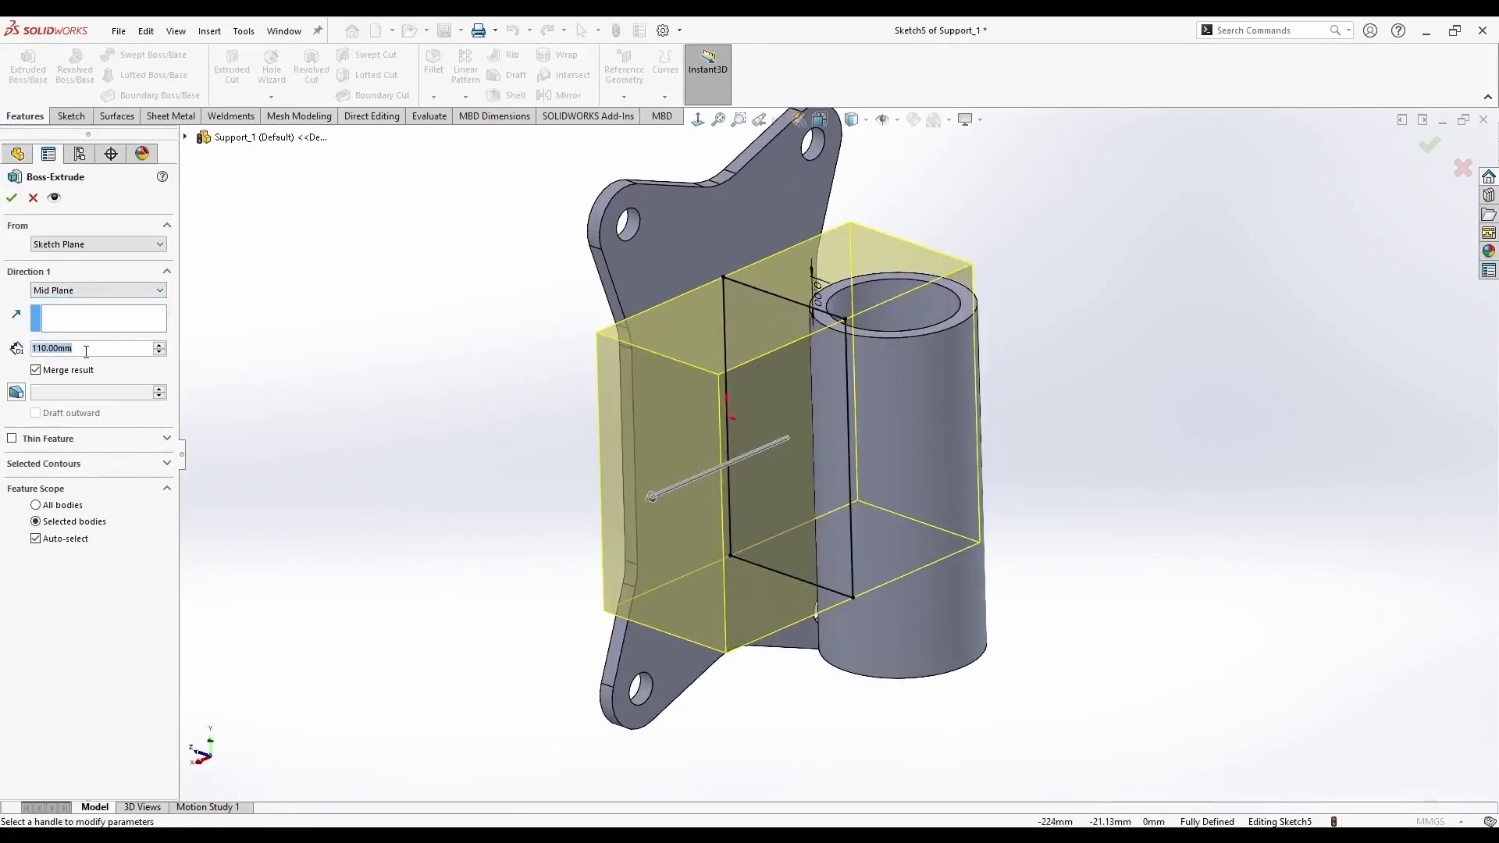
text(5)
key(Return)
middle_drag(373, 366, 406, 405)
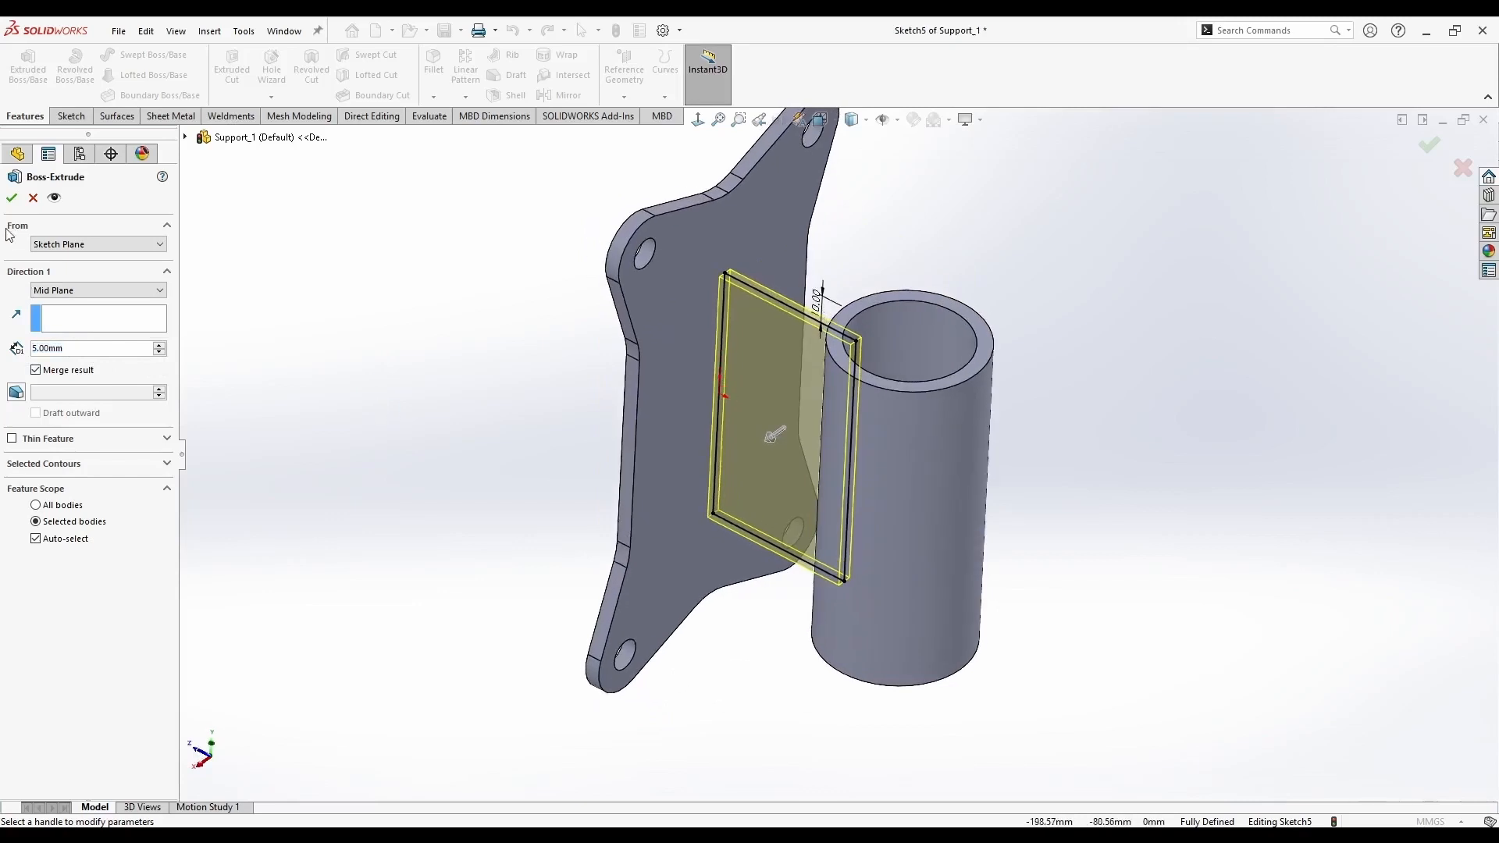
click(11, 198)
click(465, 359)
key(ctrl+7)
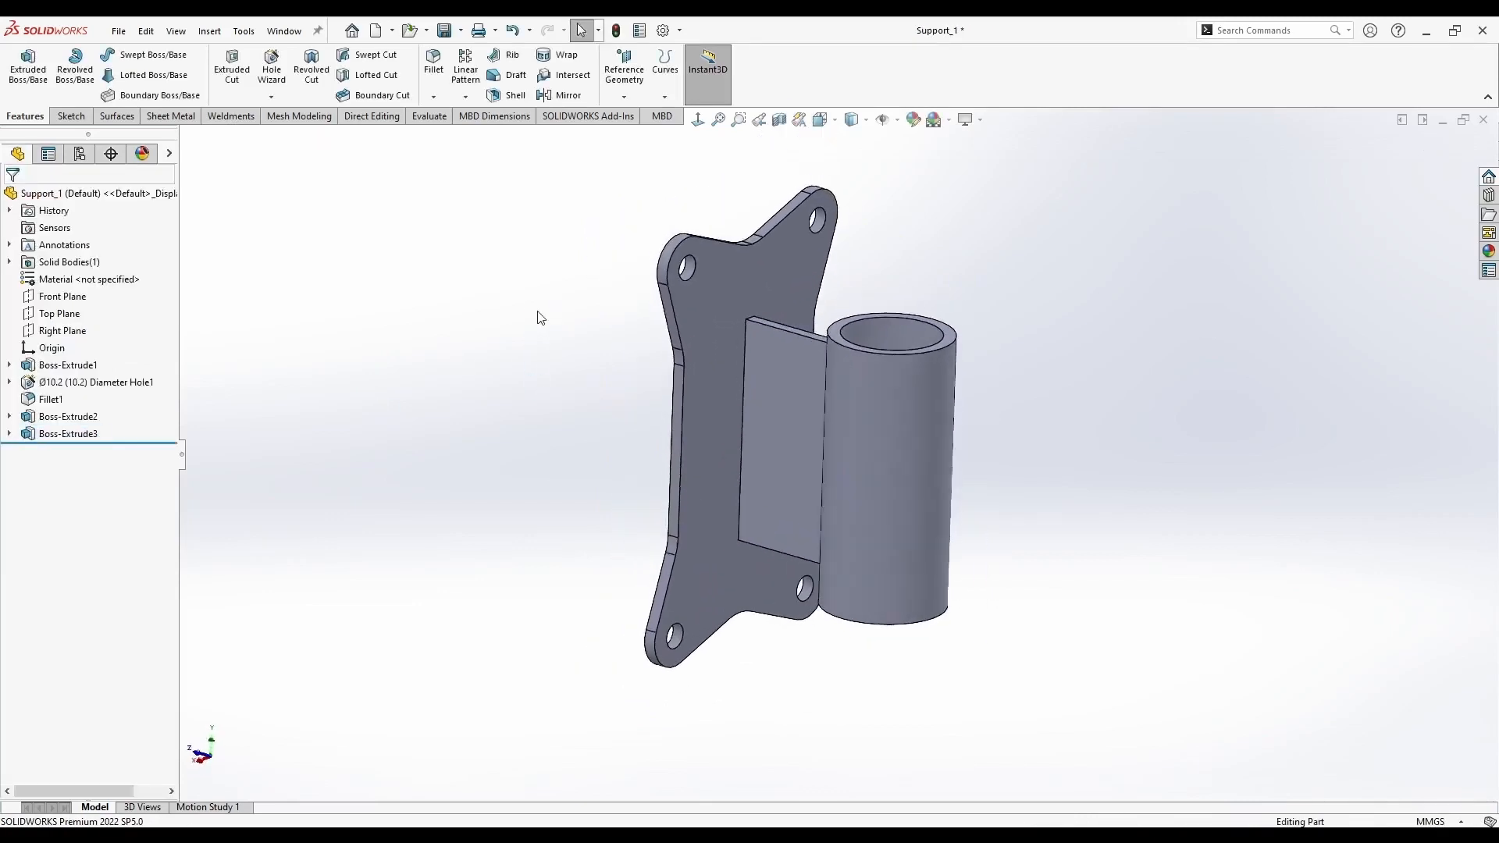
Fillet the edges of both side faces of the connecting web with a 2 mm radius
scroll(764, 324, down, 3)
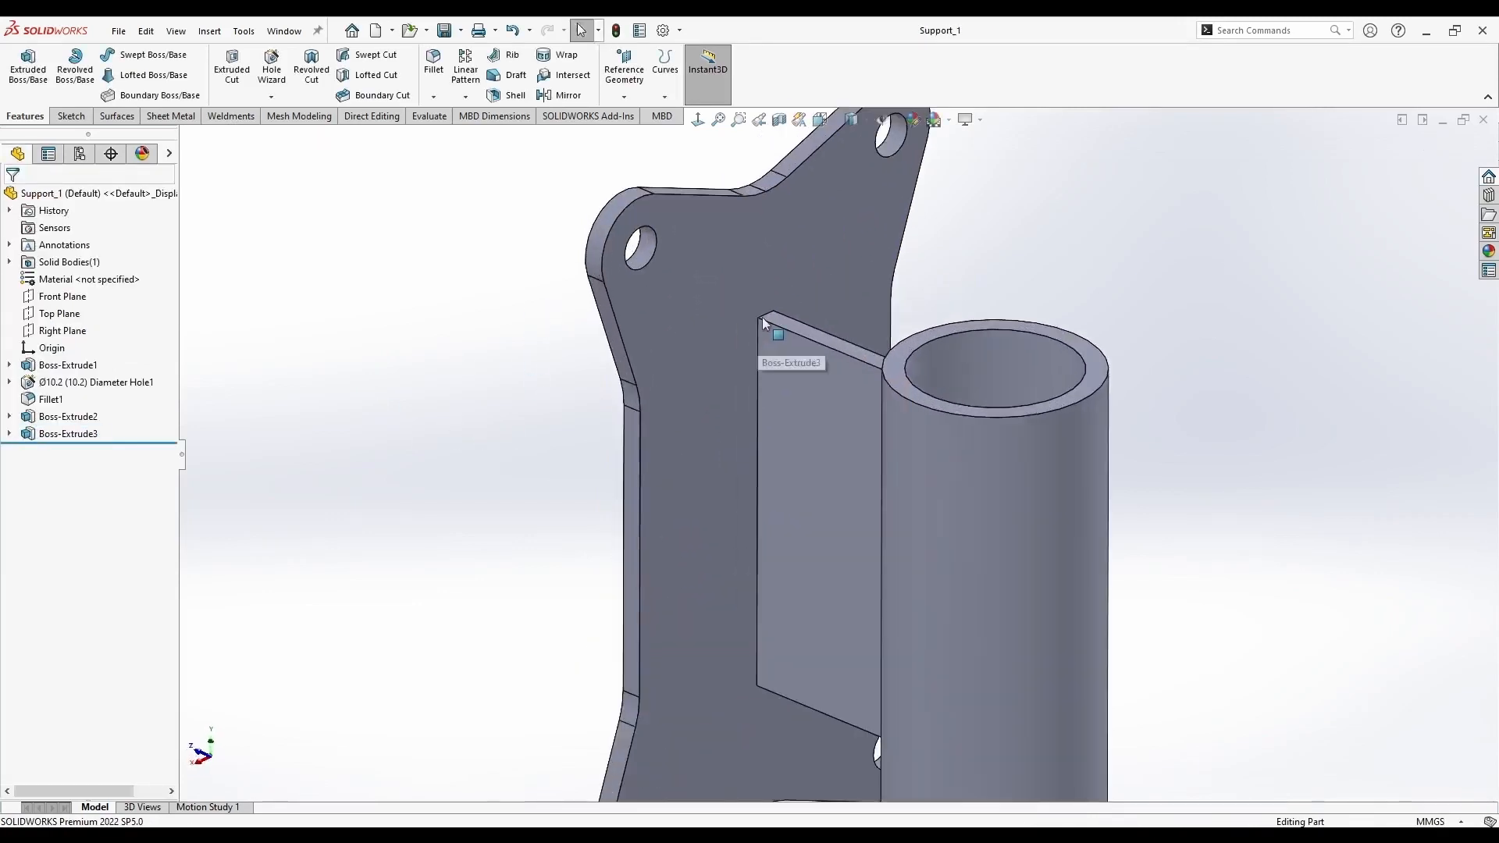
middle_drag(764, 626, 921, 452)
scroll(999, 545, up, 4)
scroll(999, 545, down, 2)
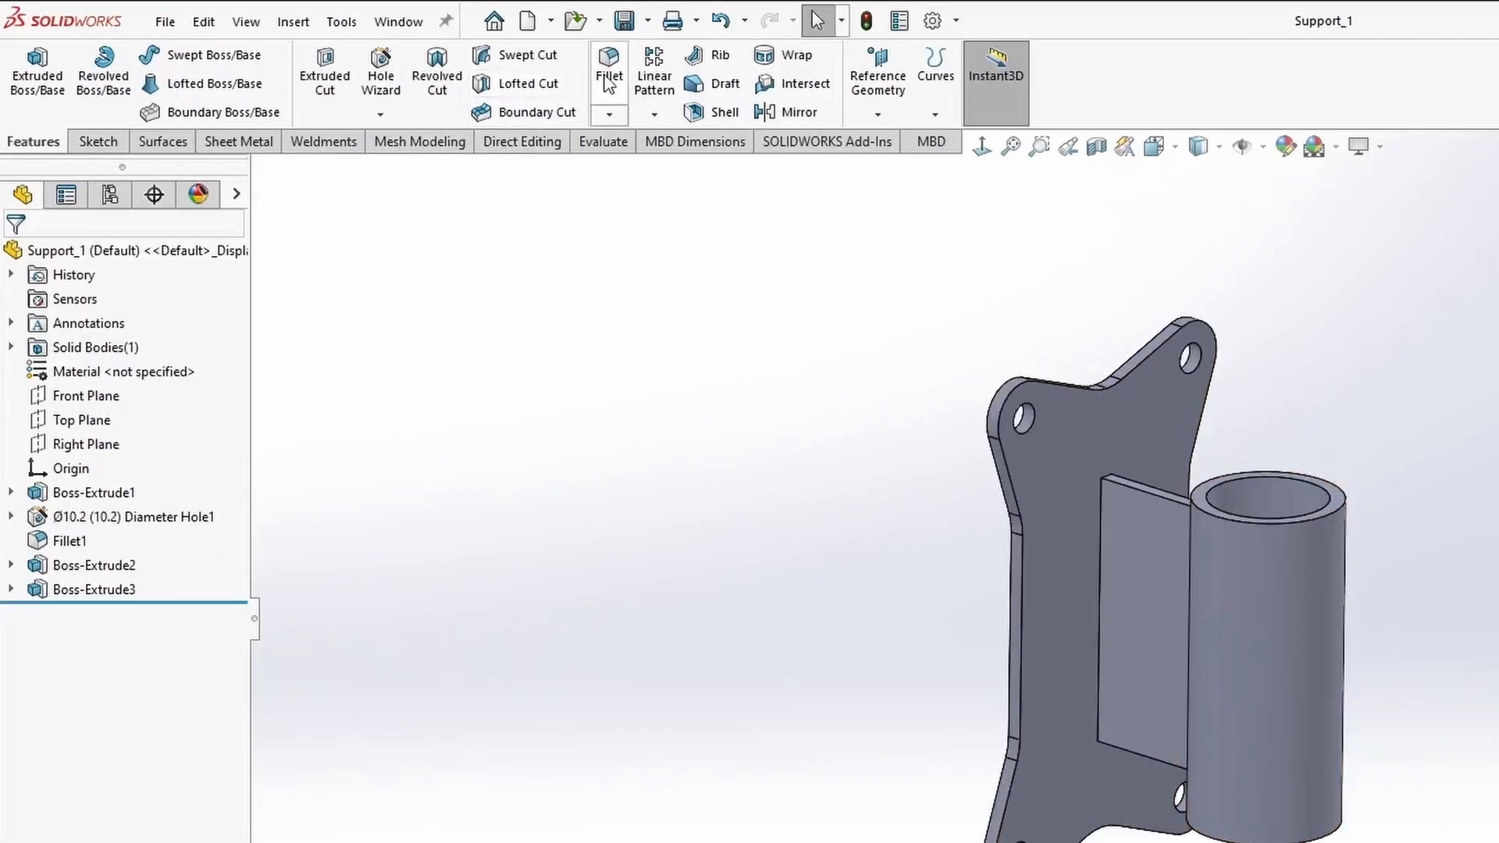
click(434, 67)
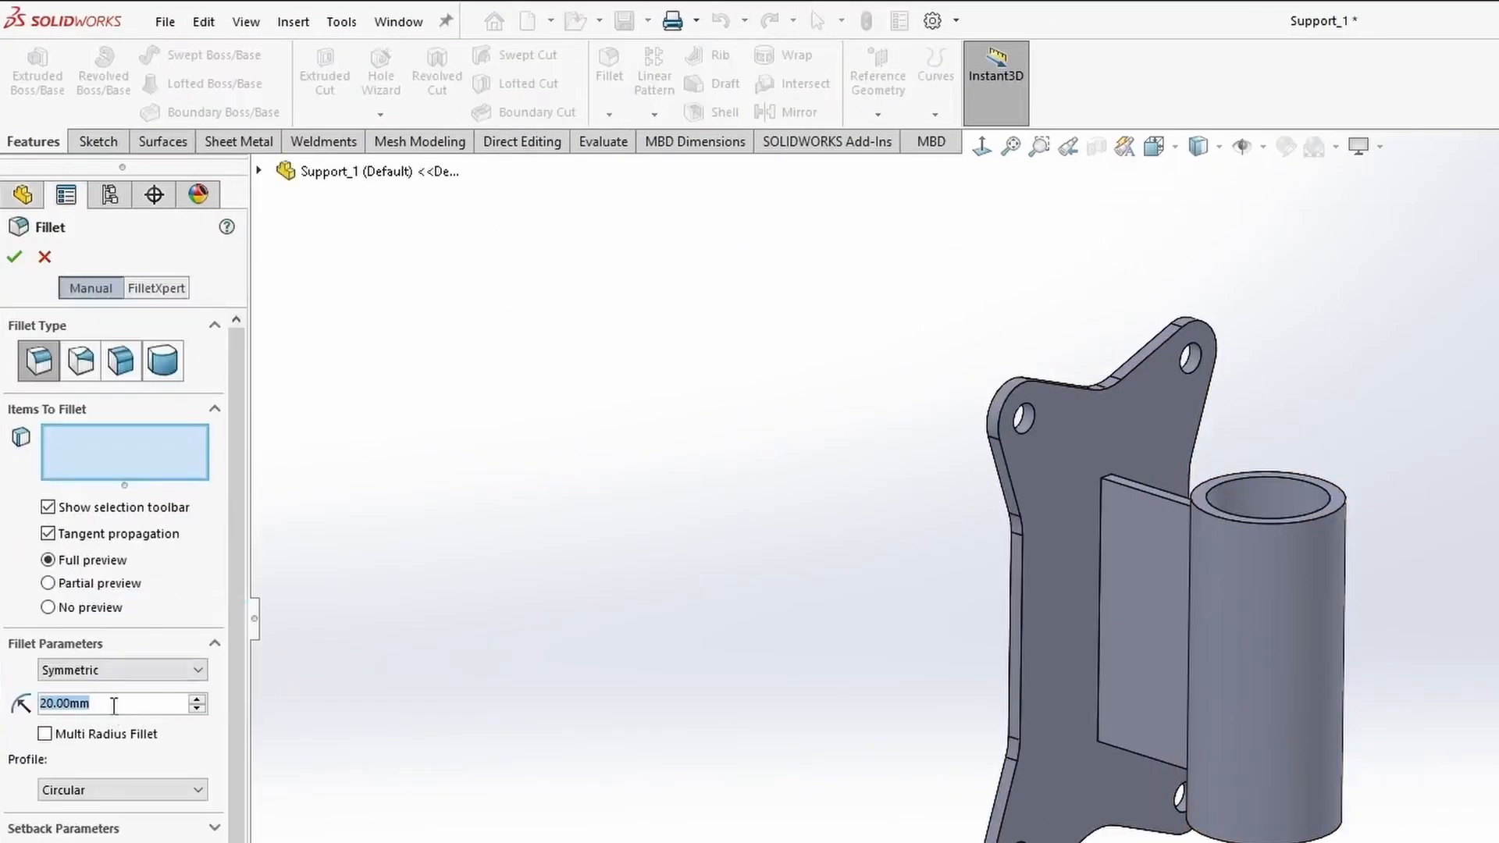
text(2)
key(Return)
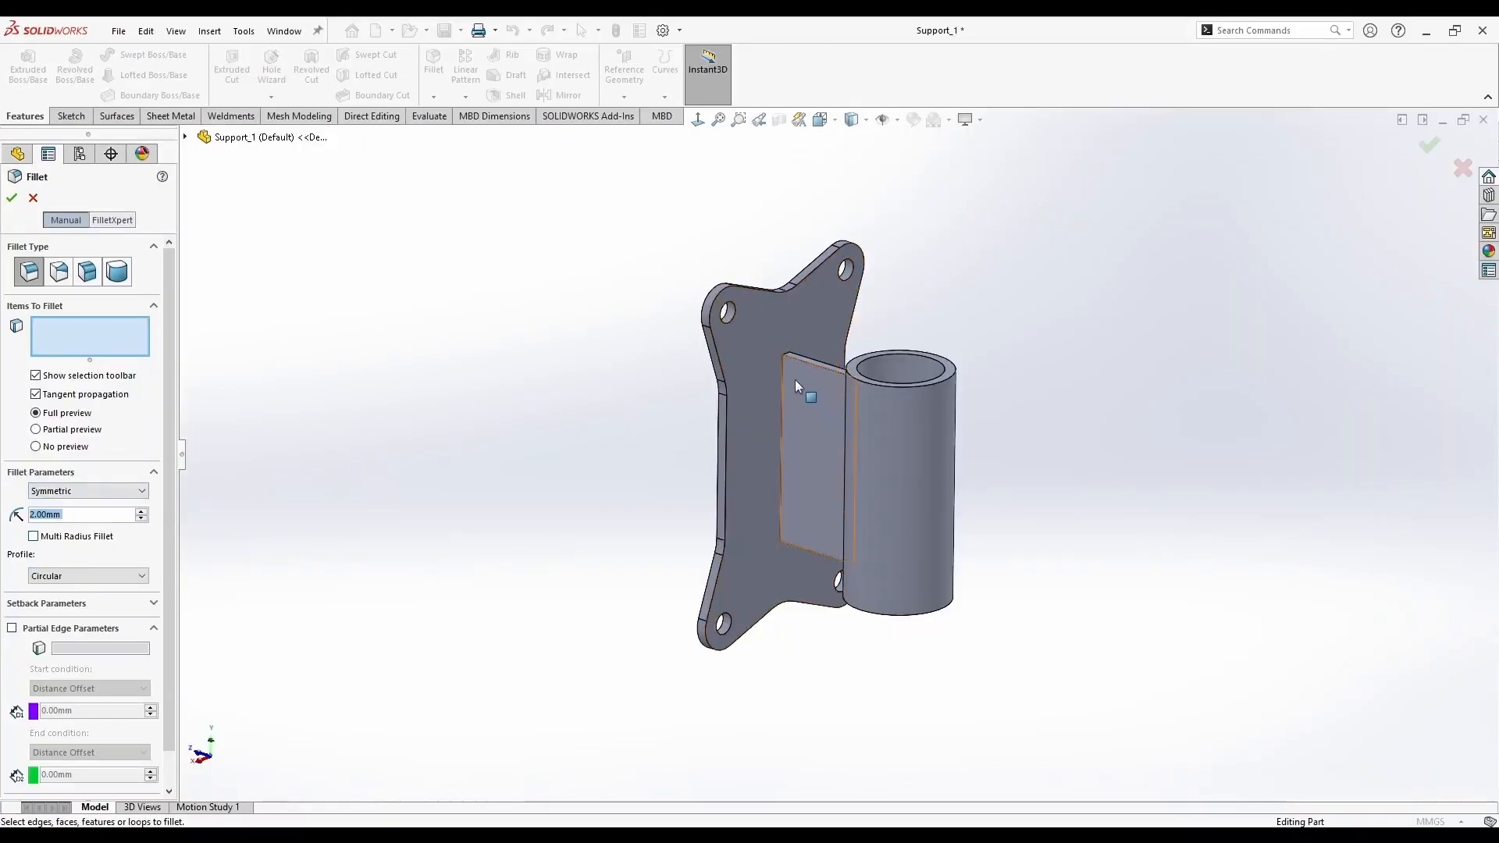
scroll(788, 375, down, 3)
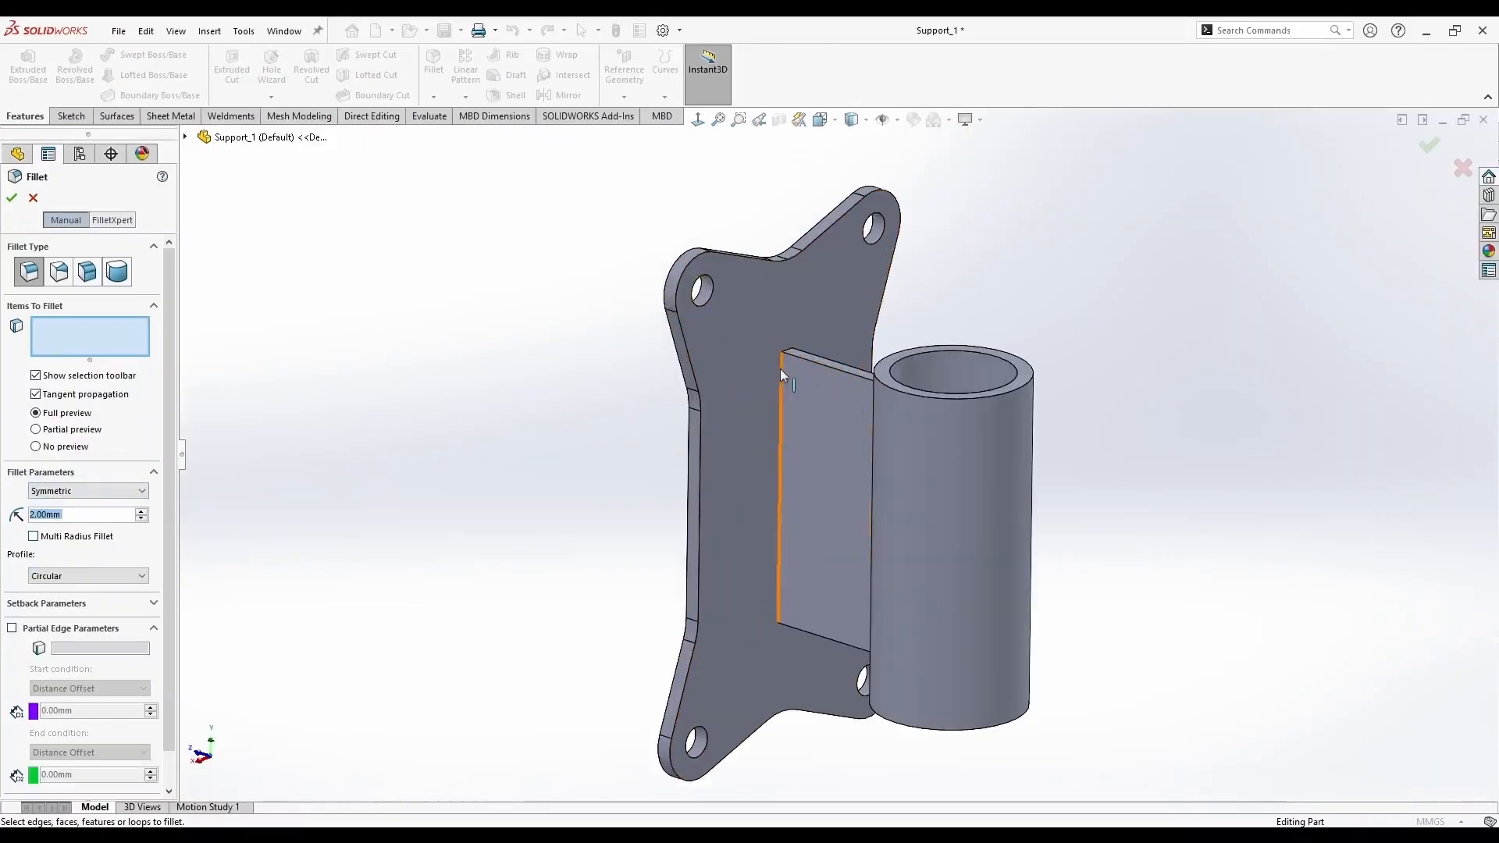
click(808, 383)
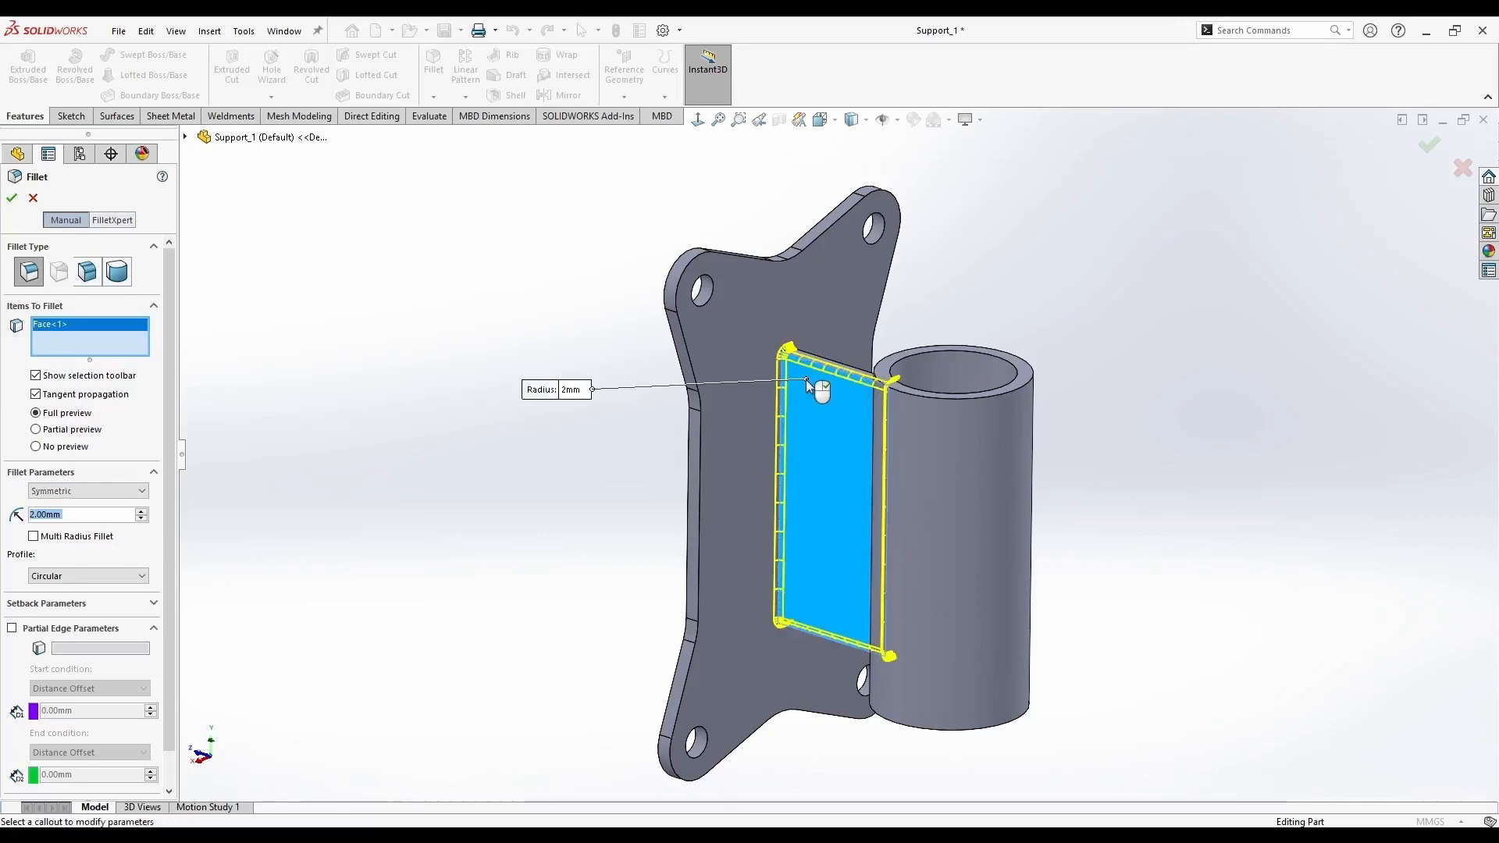
middle_drag(805, 379, 860, 414)
click(929, 418)
scroll(929, 419, down, 3)
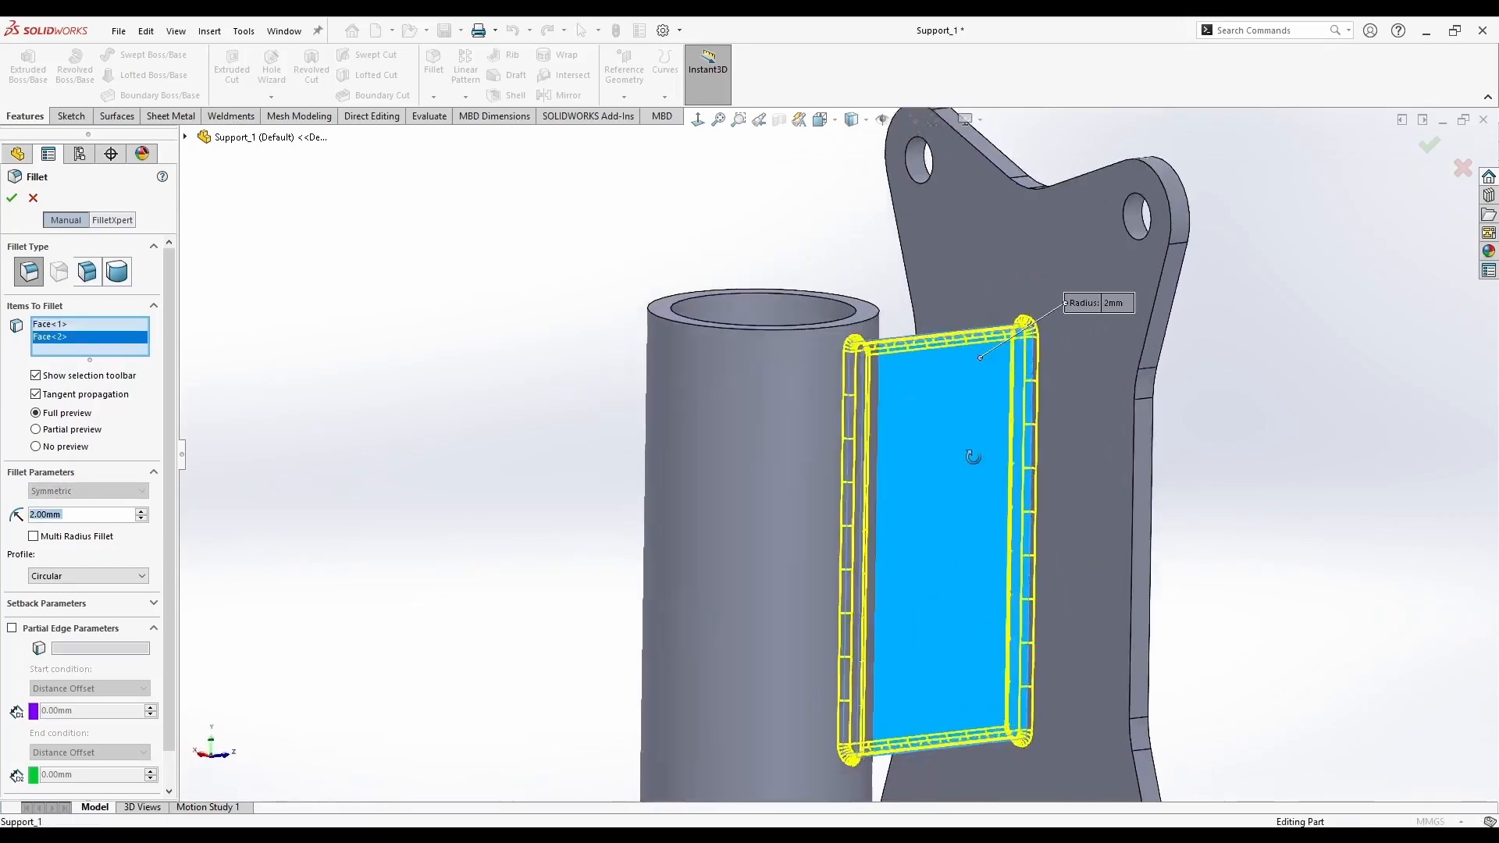
scroll(932, 378, up, 4)
scroll(932, 378, down, 4)
middle_drag(954, 406, 418, 509)
click(11, 200)
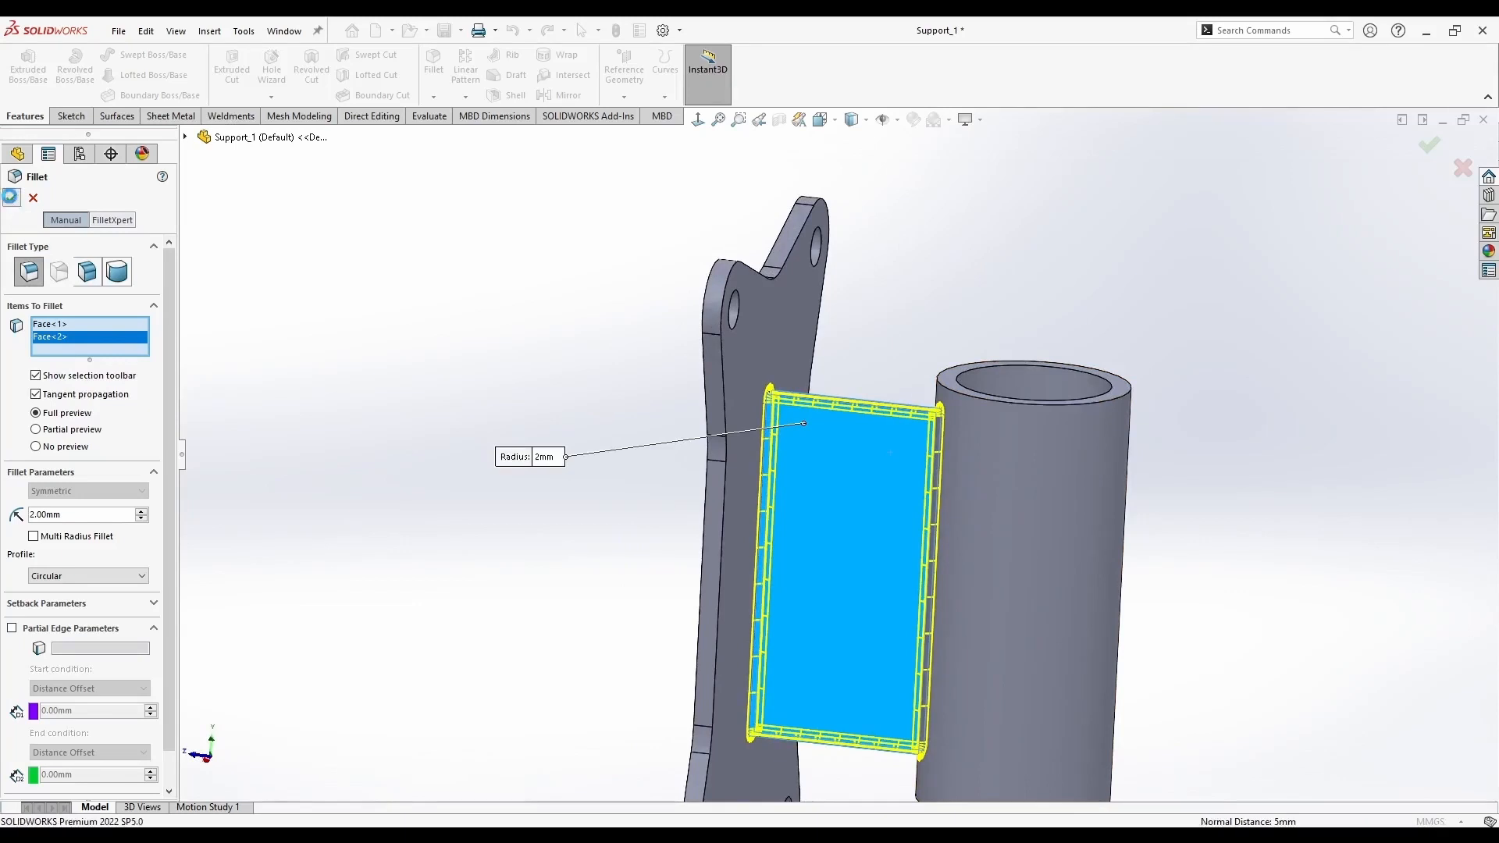
scroll(555, 385, up, 2)
middle_drag(555, 385, 580, 408)
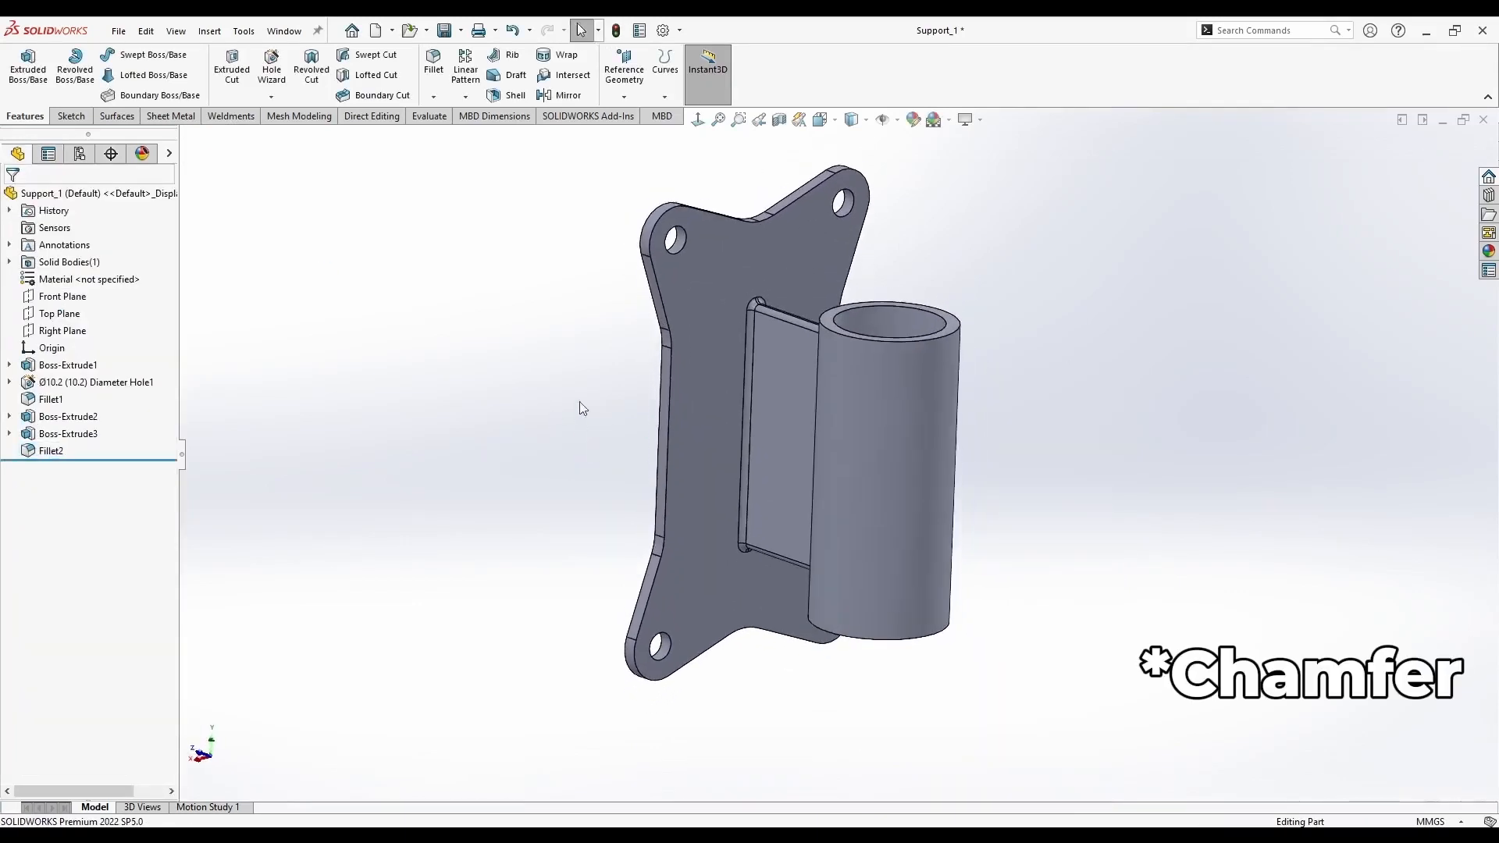
Start a 0.5 mm by 45° chamfer and select both annular end faces of the tube
click(432, 97)
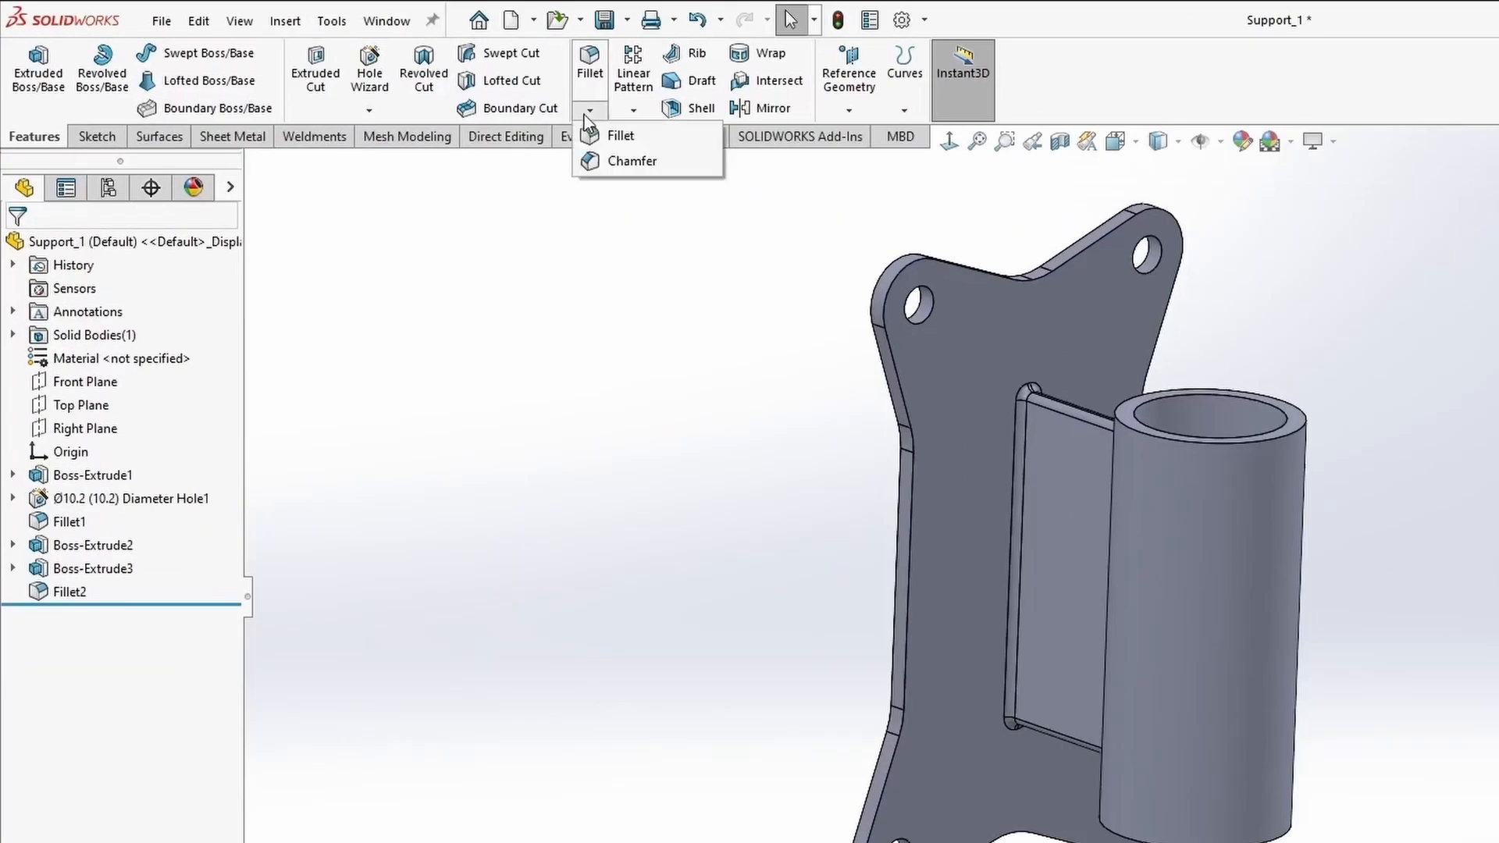
click(632, 161)
click(99, 678)
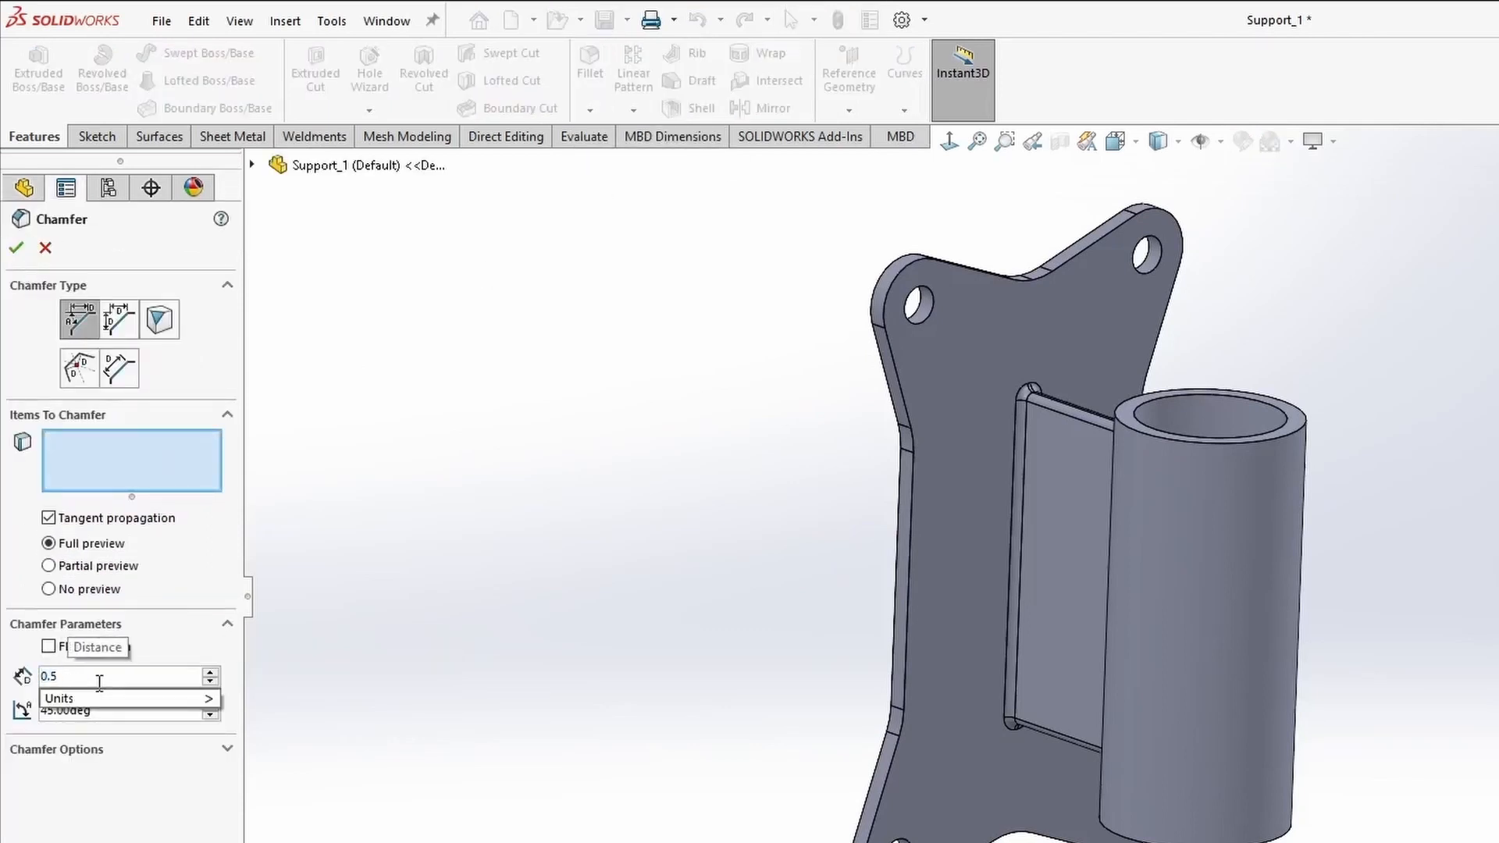
click(1178, 424)
middle_drag(859, 499, 745, 566)
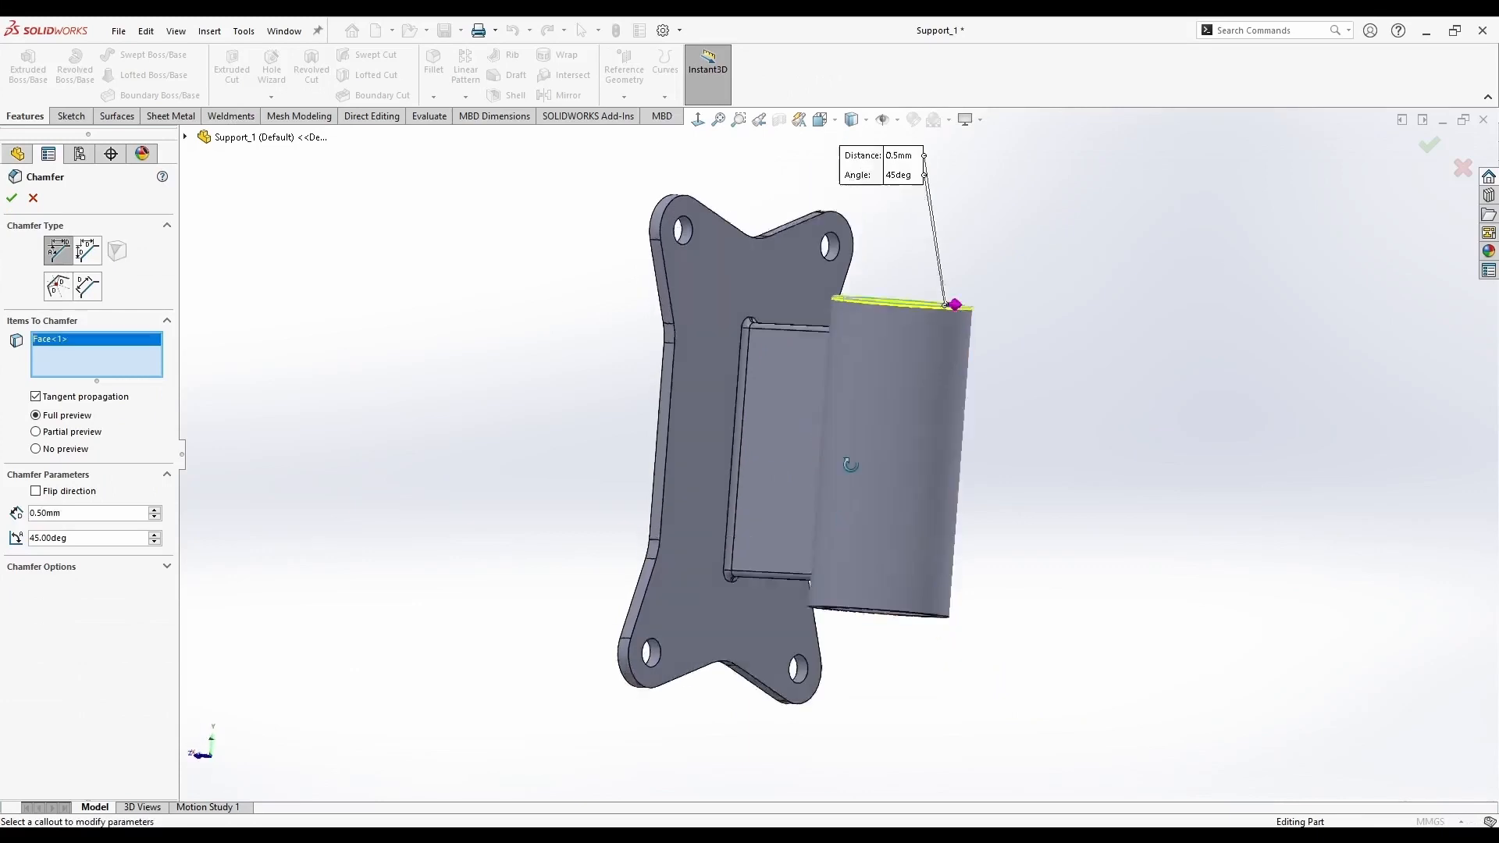
click(942, 527)
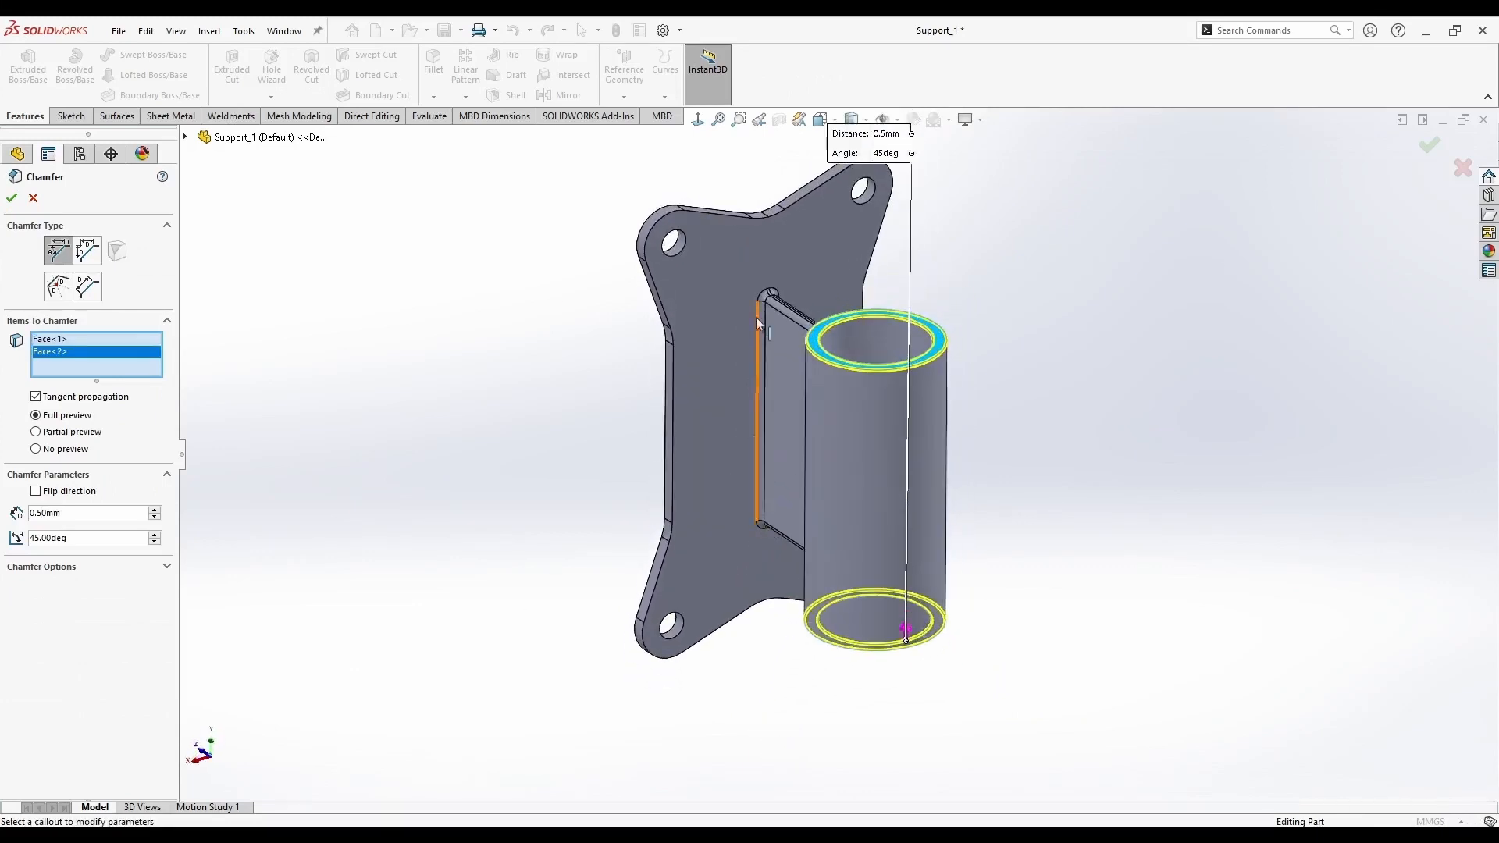
Add the plate's outer contour edges on its front and back faces to the 0.5 mm chamfer and create it
scroll(756, 321, down, 3)
scroll(743, 190, up, 1)
click(747, 266)
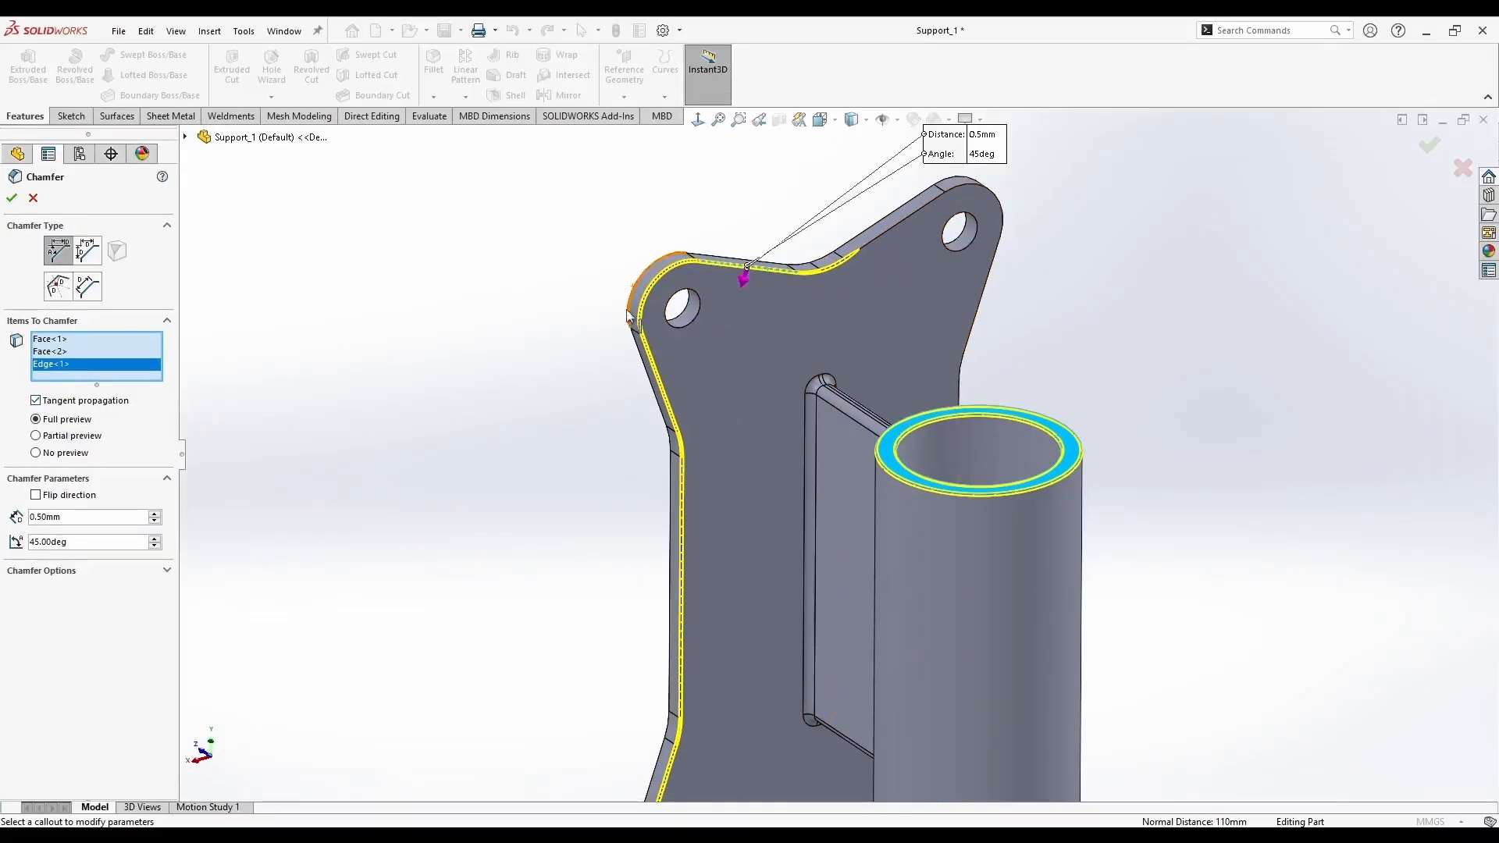
scroll(1015, 723, up, 3)
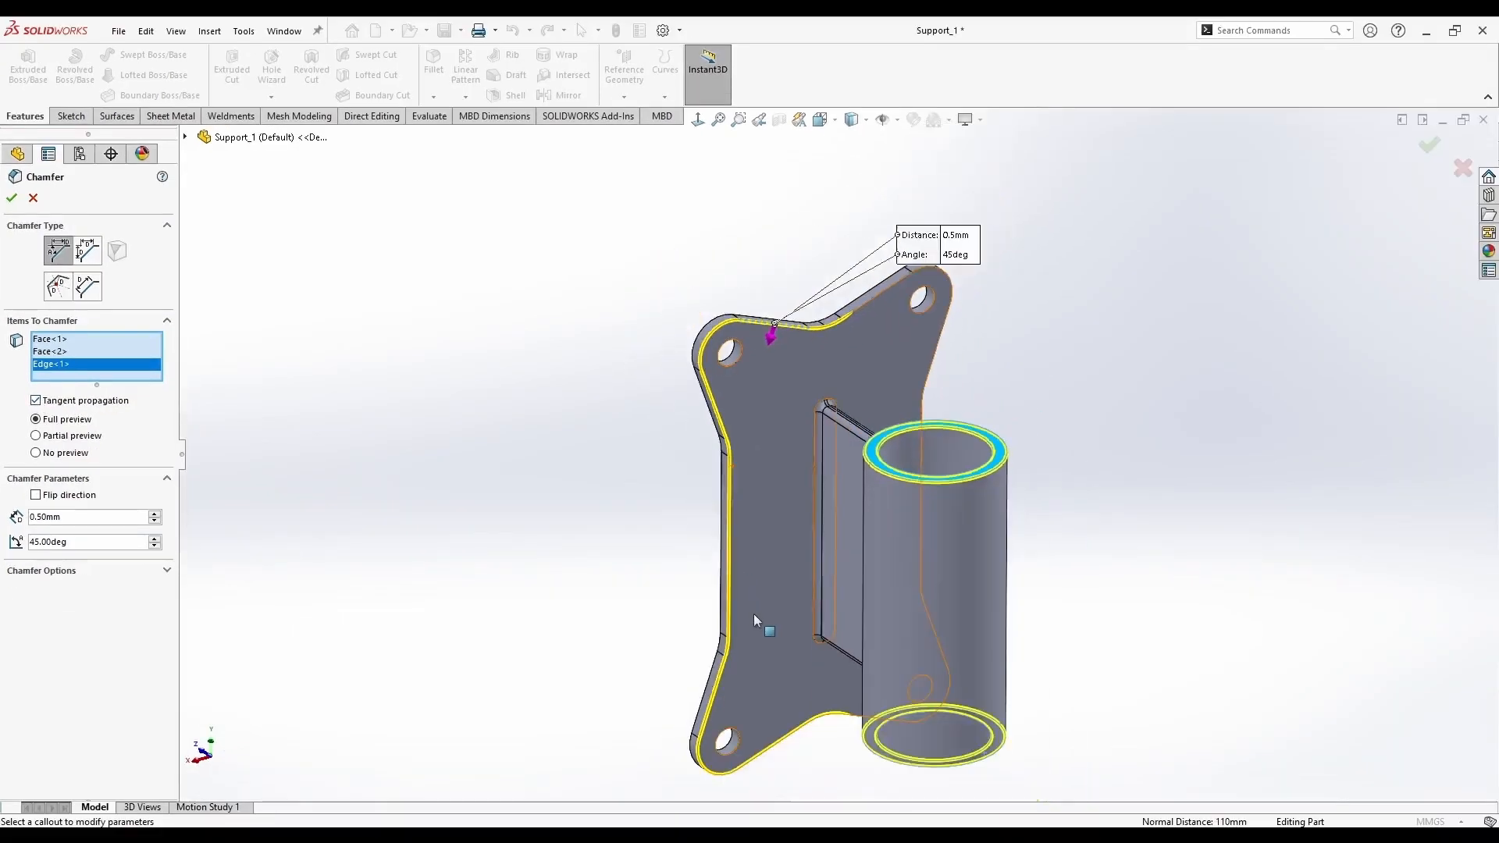
scroll(832, 316, down, 3)
click(886, 335)
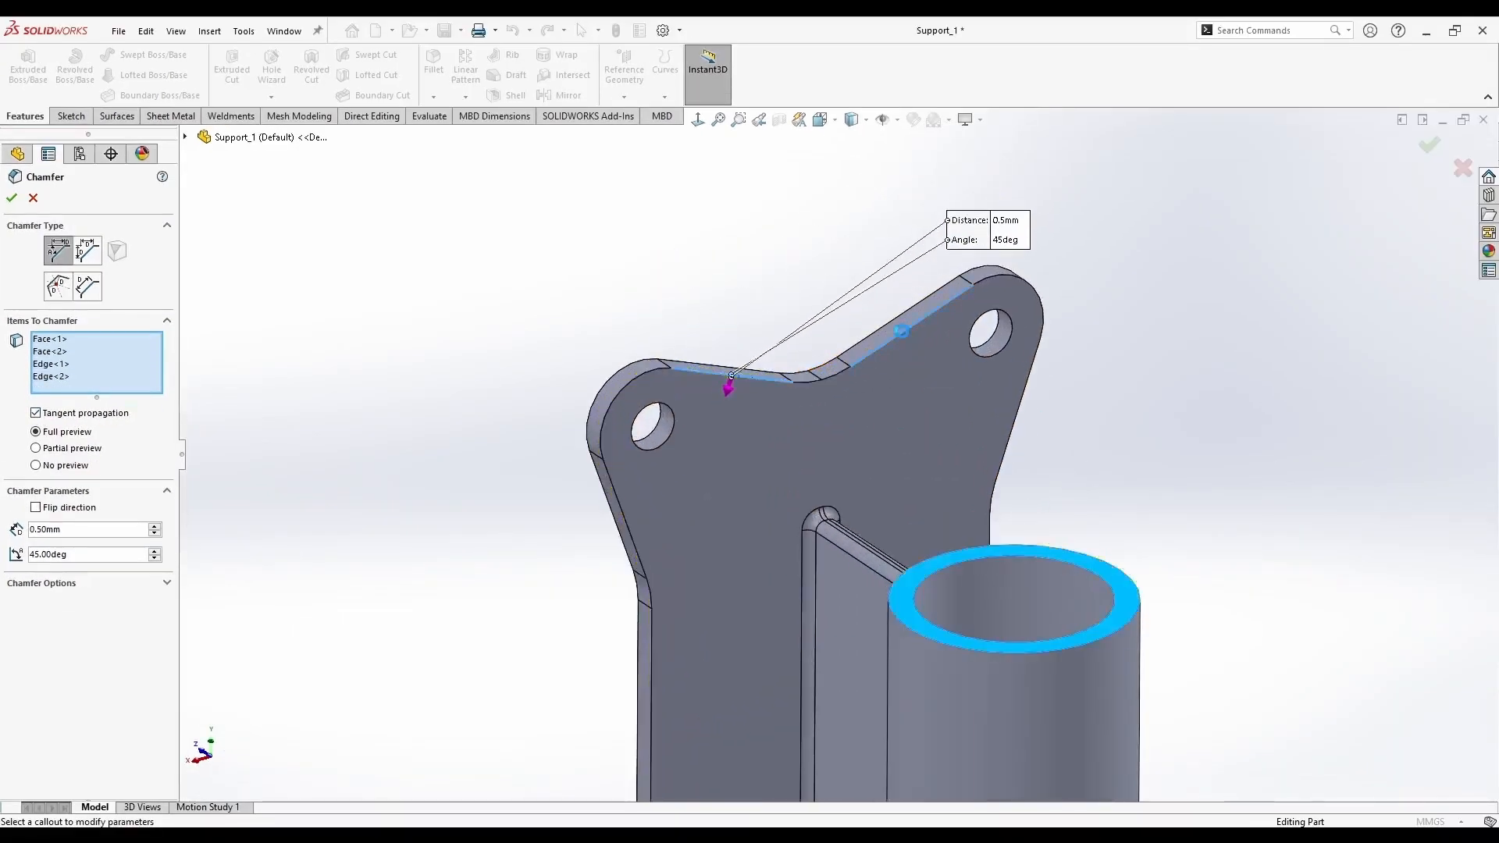
click(882, 327)
click(732, 368)
scroll(828, 484, up, 5)
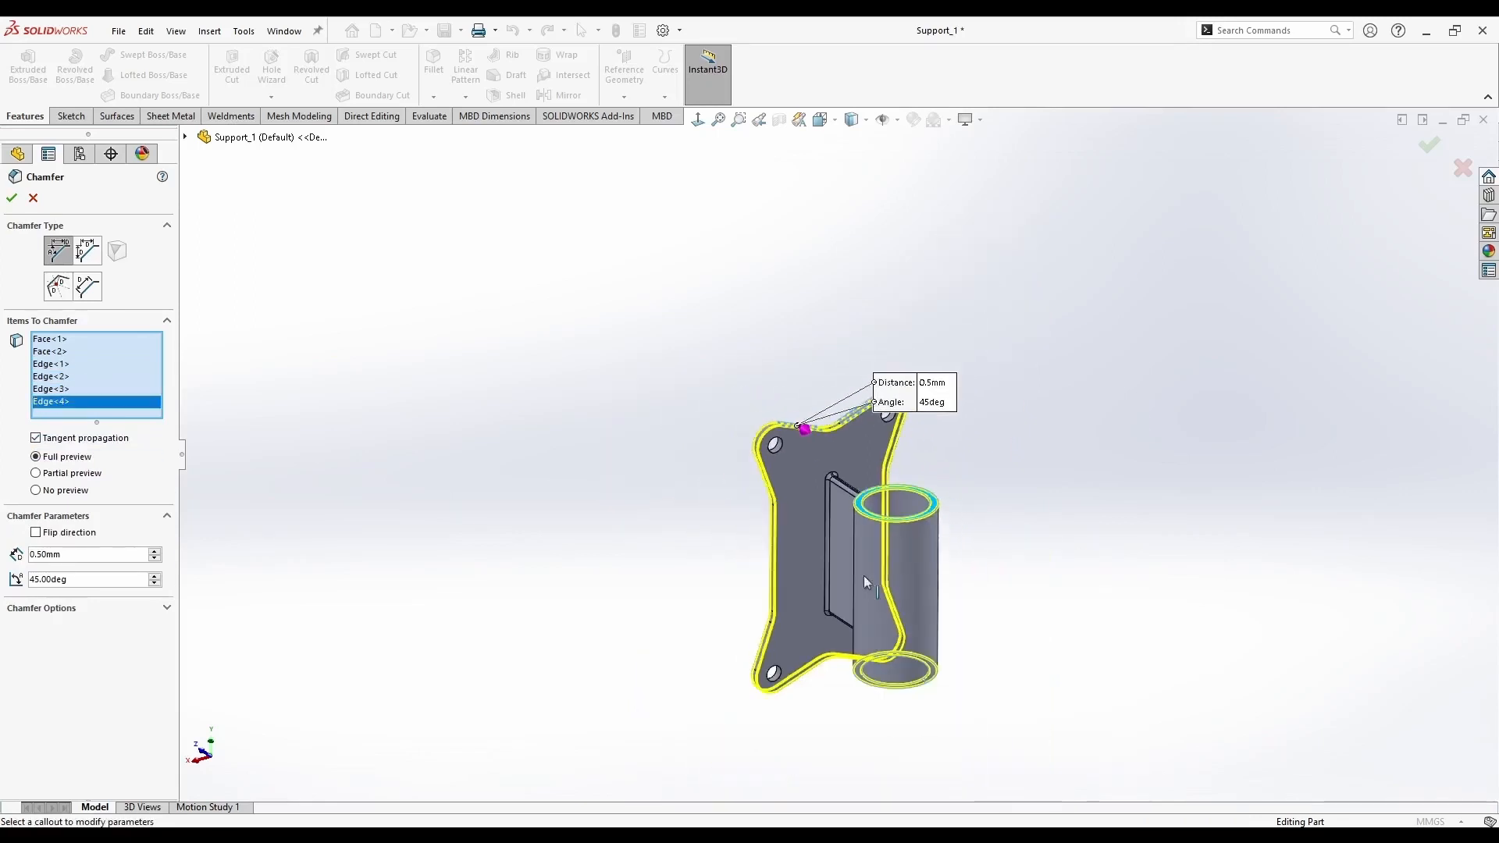
scroll(861, 582, down, 2)
middle_drag(792, 539, 805, 517)
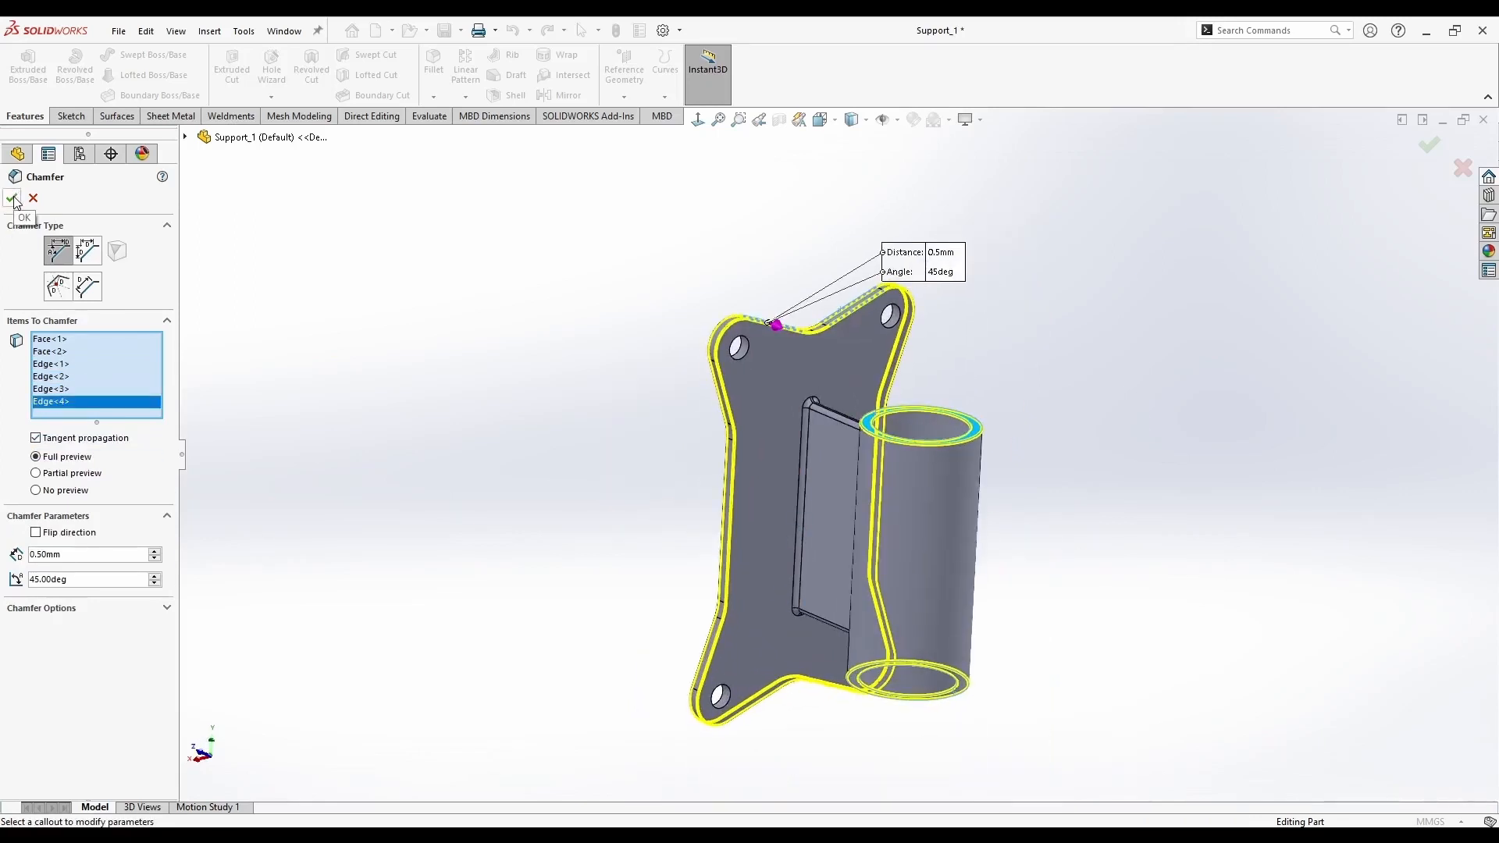
click(12, 196)
middle_drag(562, 338, 322, 436)
middle_drag(671, 356, 640, 333)
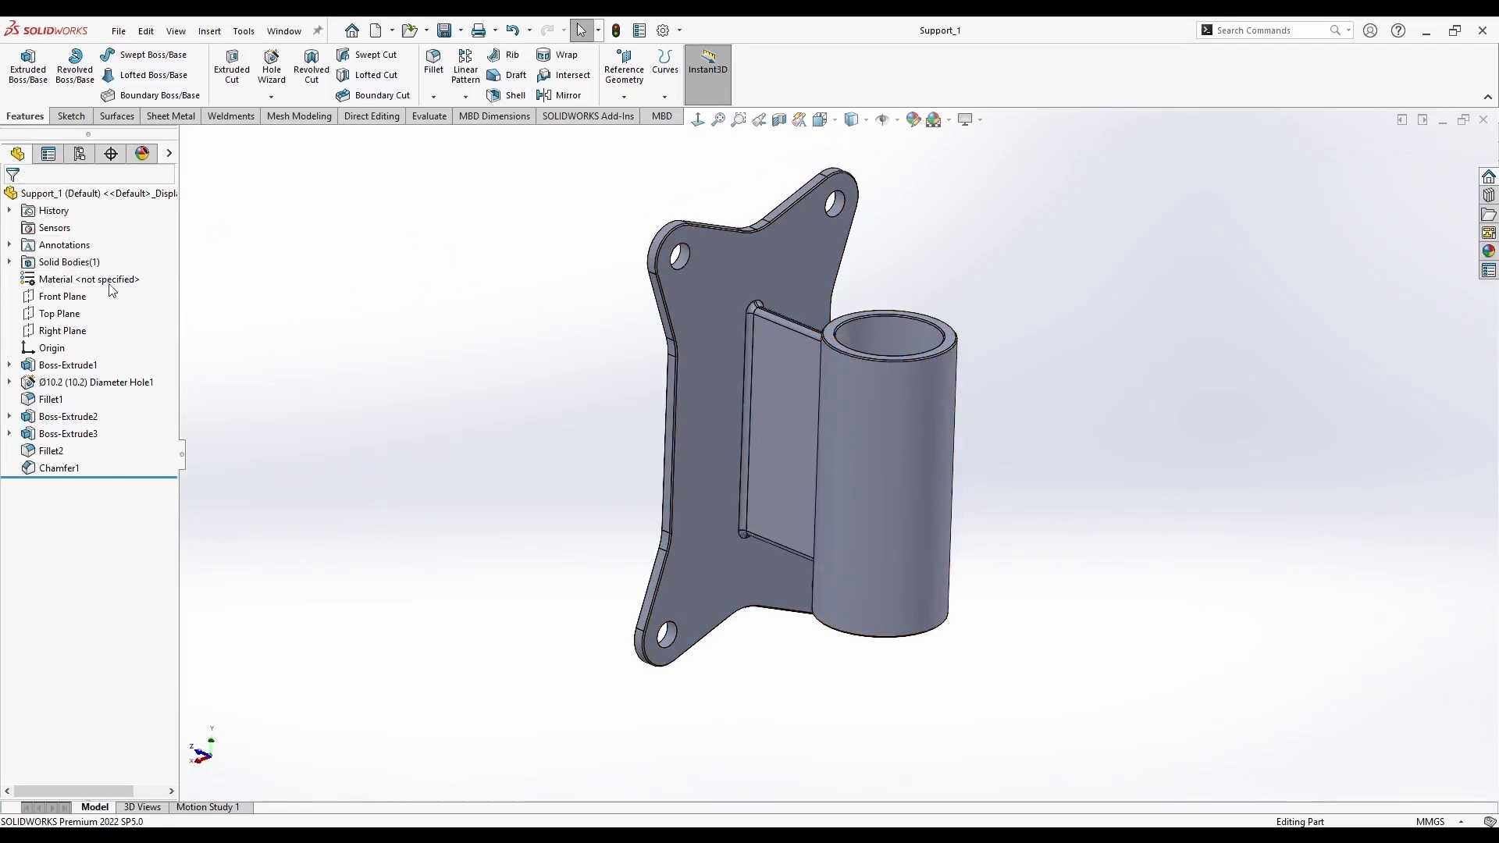
Assign the material 1.0037 (S235JR) to the part
right_click(67, 287)
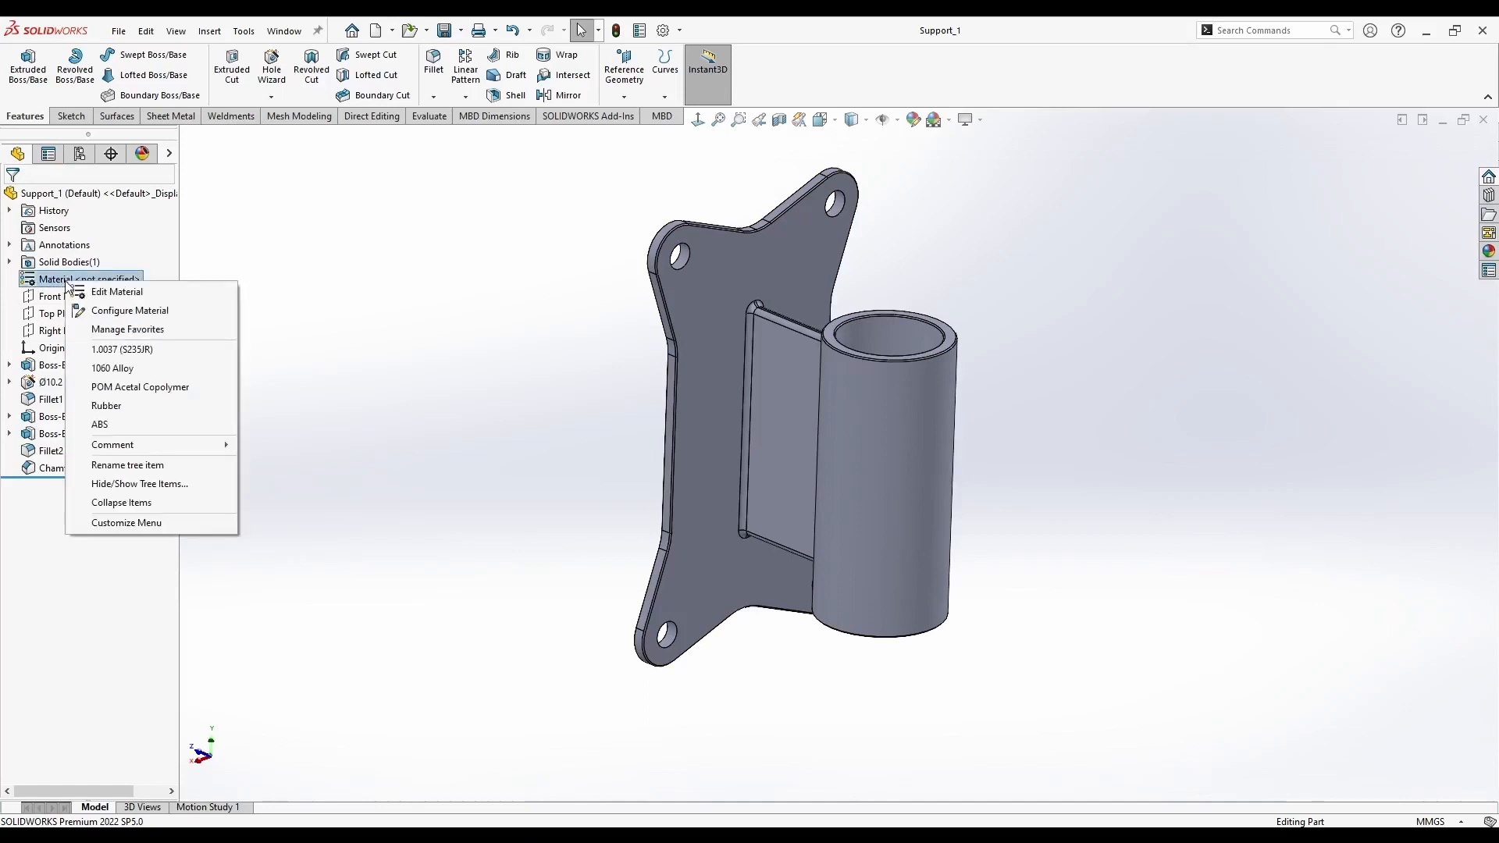
click(86, 293)
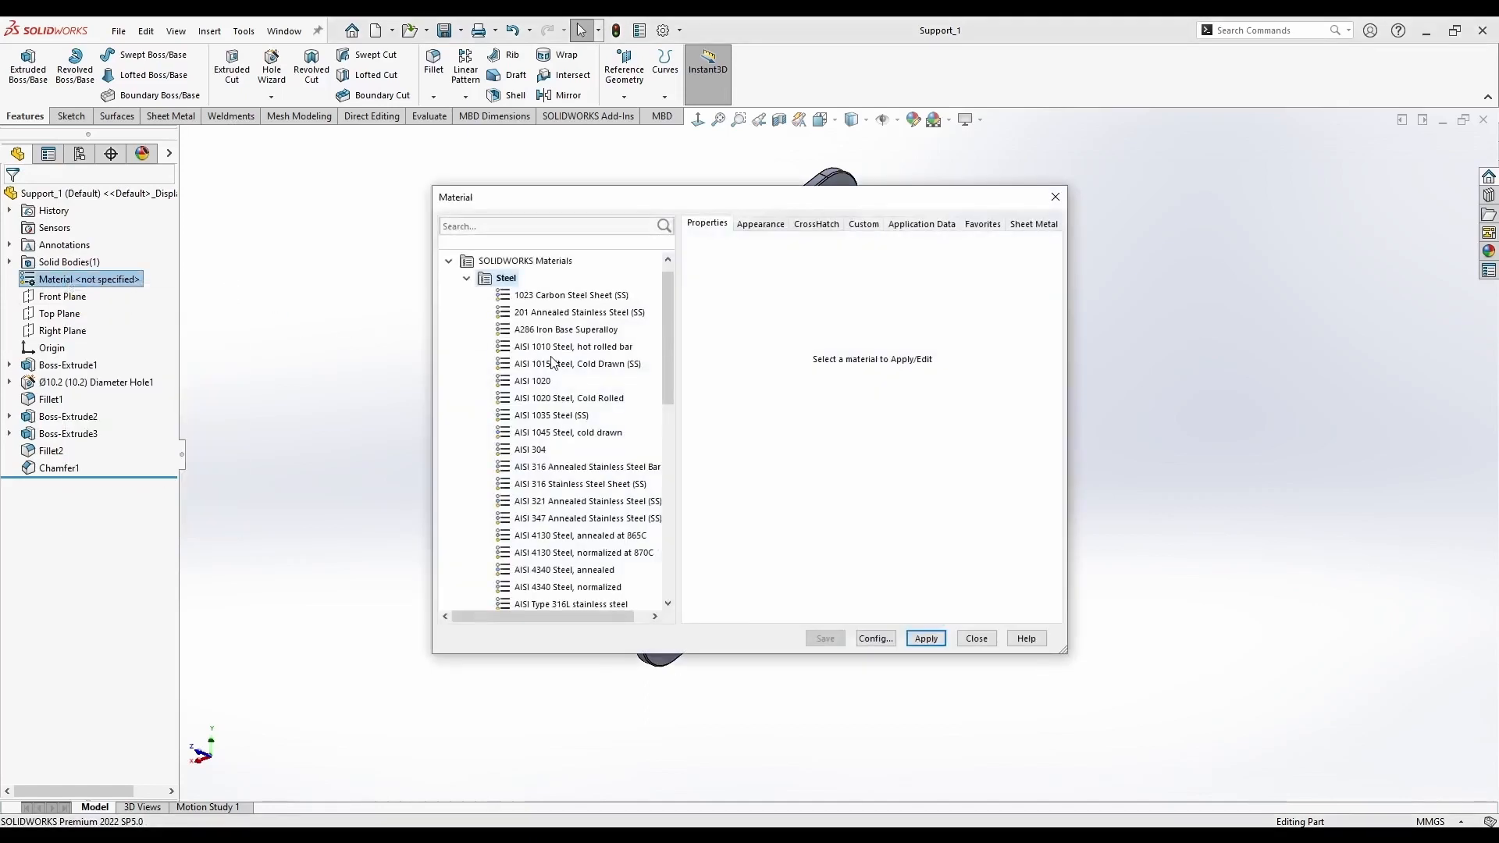
scroll(551, 363, down, 8)
scroll(551, 363, up, 12)
click(468, 296)
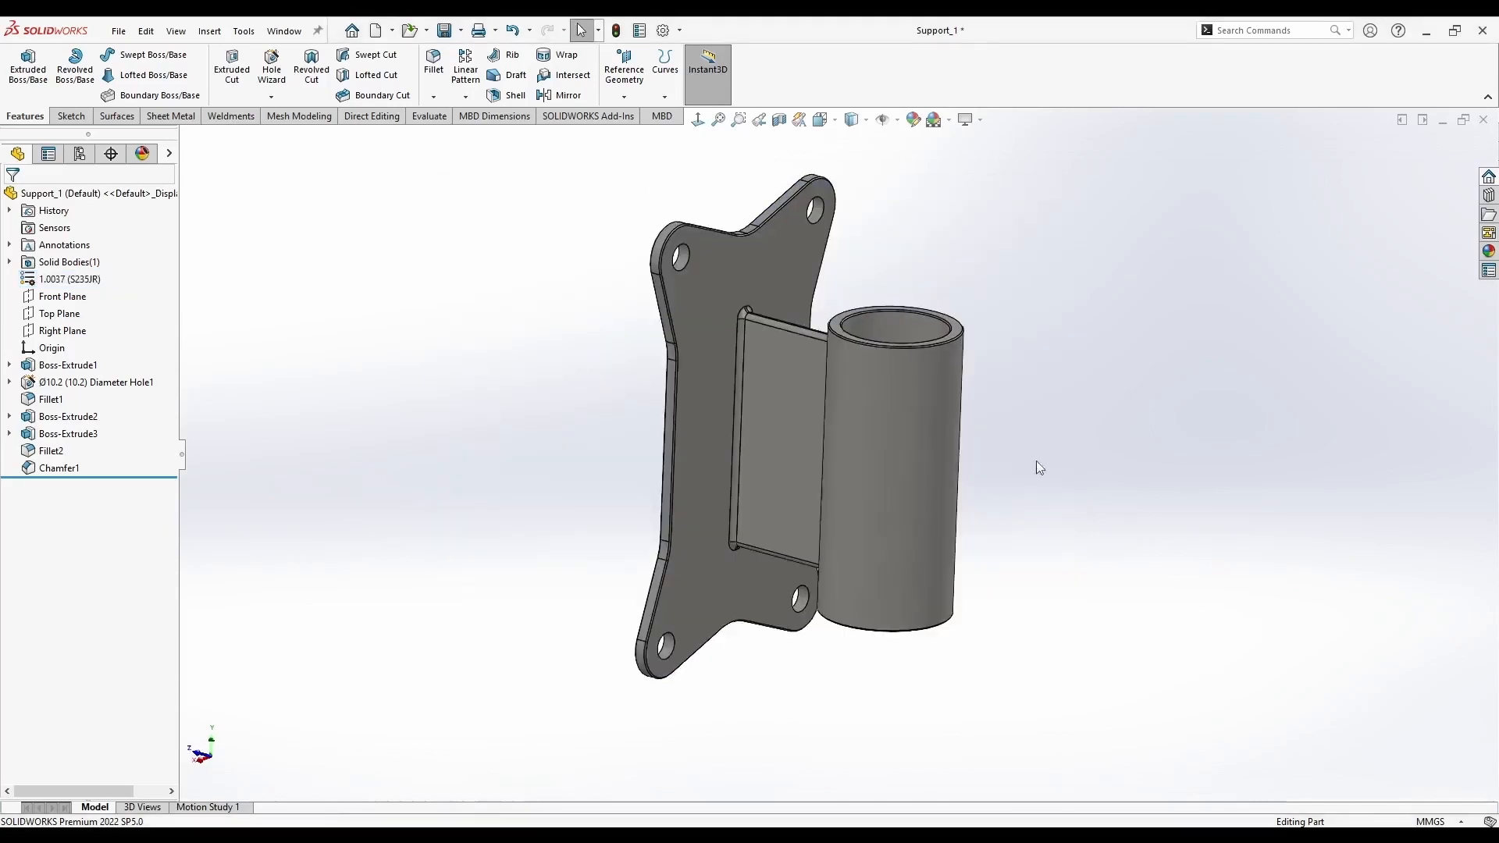
Color the whole part green through its appearance and orient the model to the isometric view
mouse_move(593, 449)
middle_down()
mouse_move(569, 442)
mouse_move(585, 421)
middle_up()
middle_drag(481, 374, 500, 399)
middle_drag(593, 382, 581, 415)
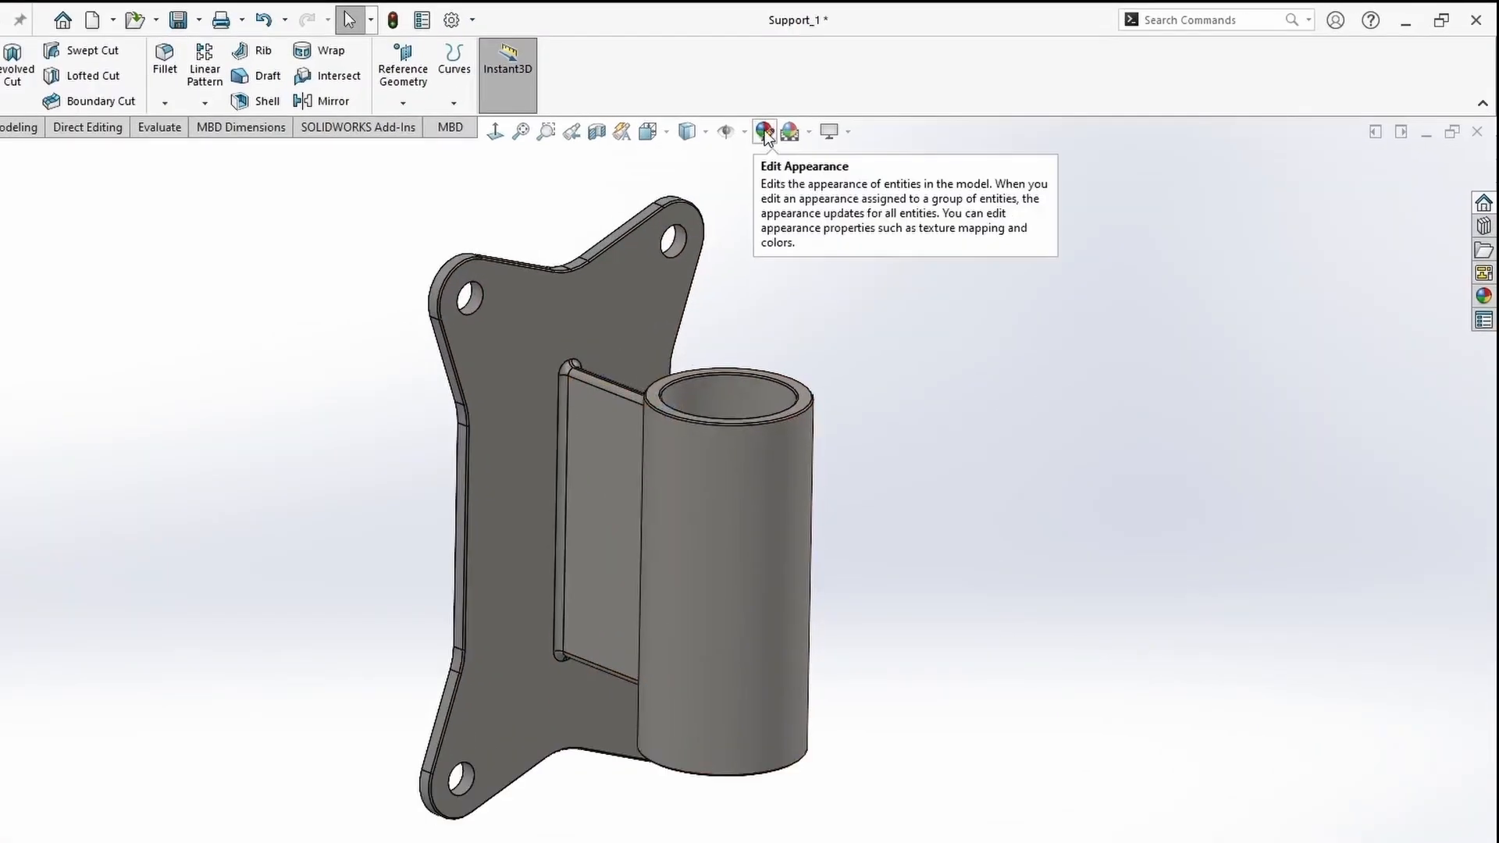
click(913, 119)
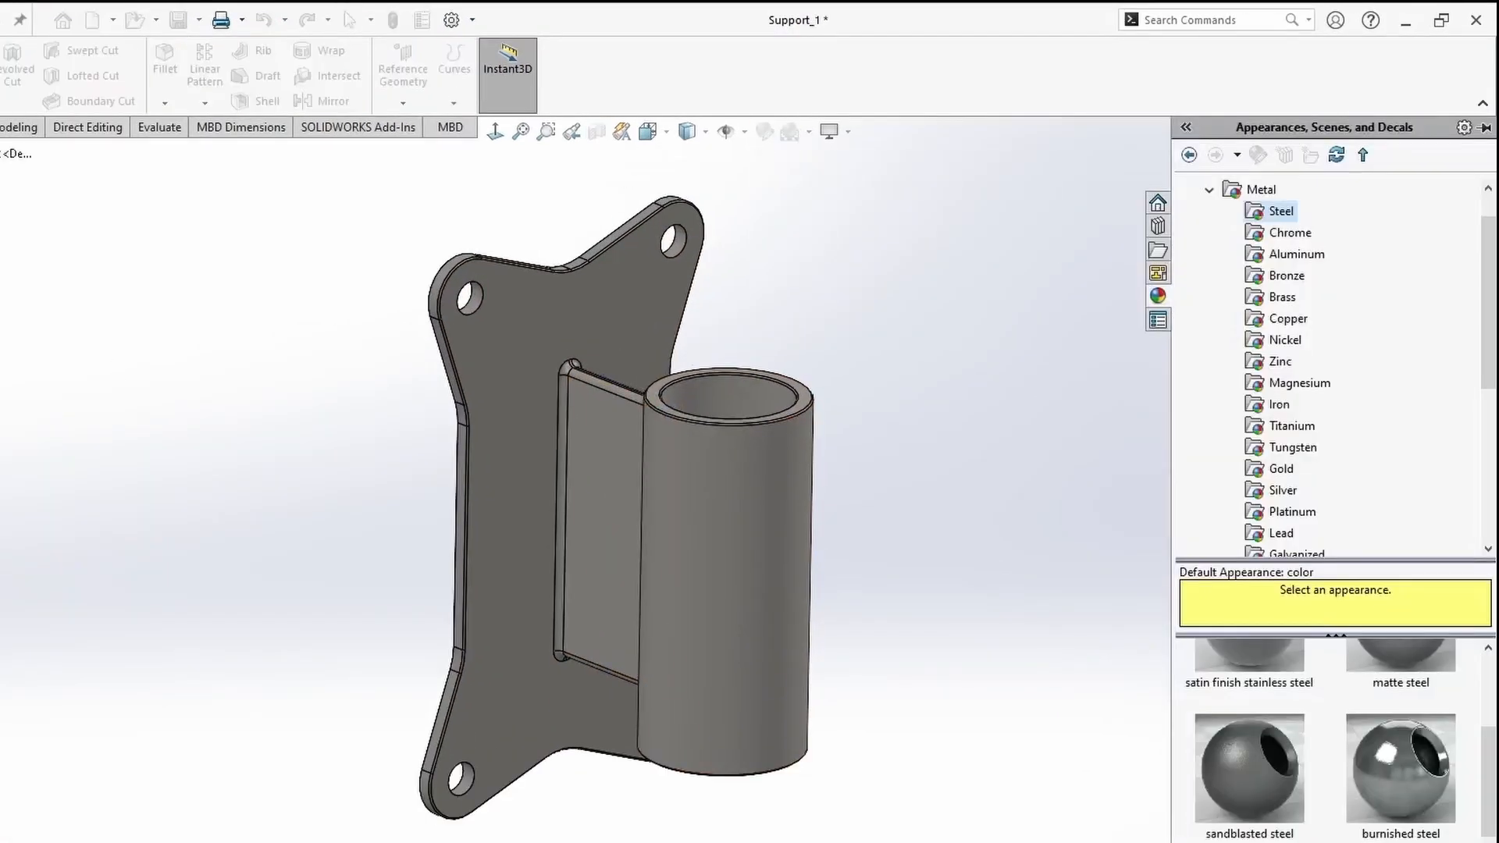
click(1209, 190)
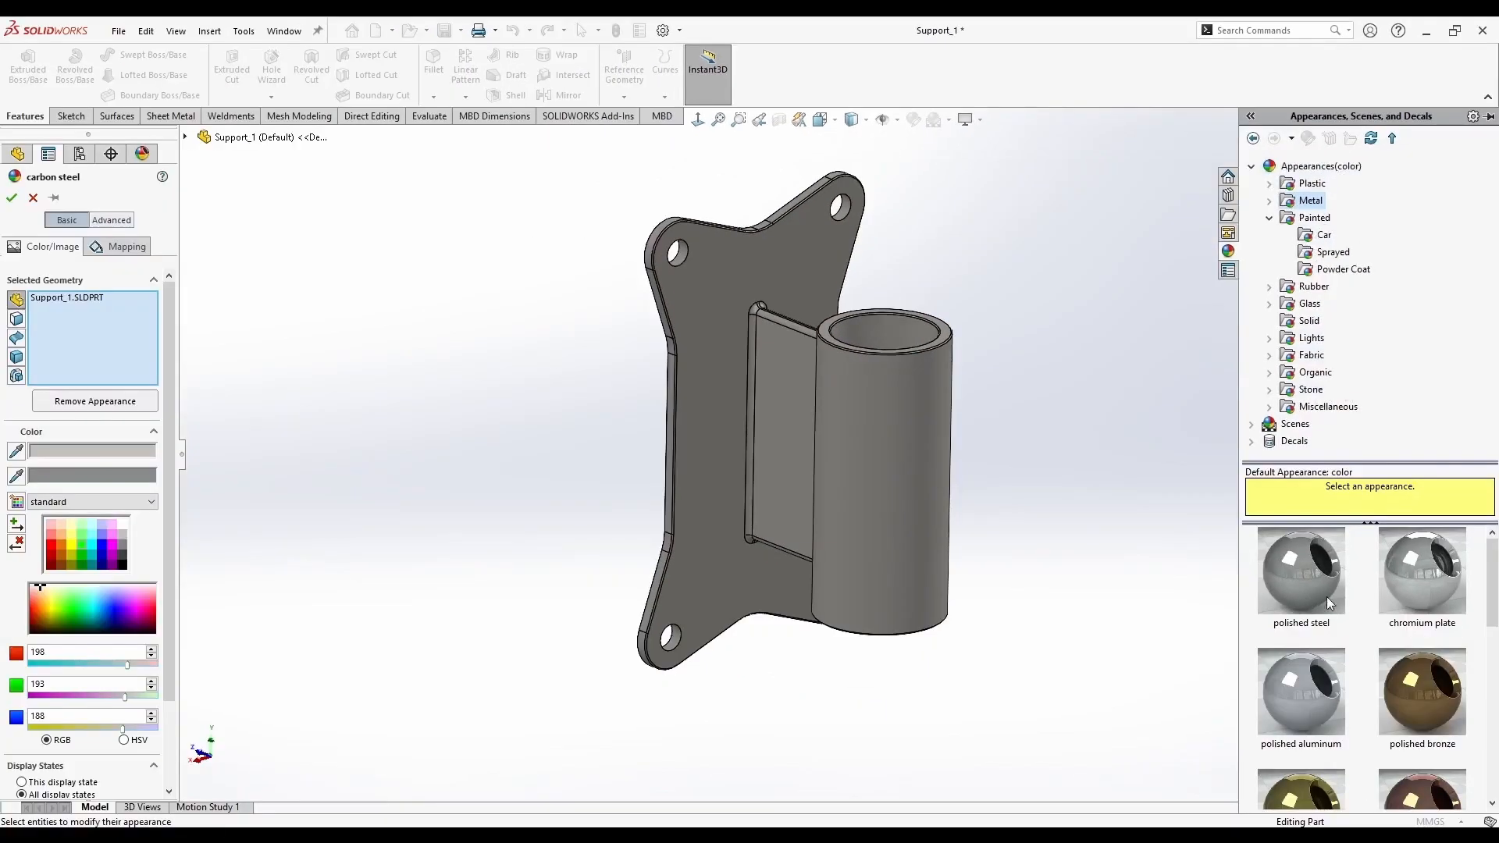
scroll(1280, 726, down, 3)
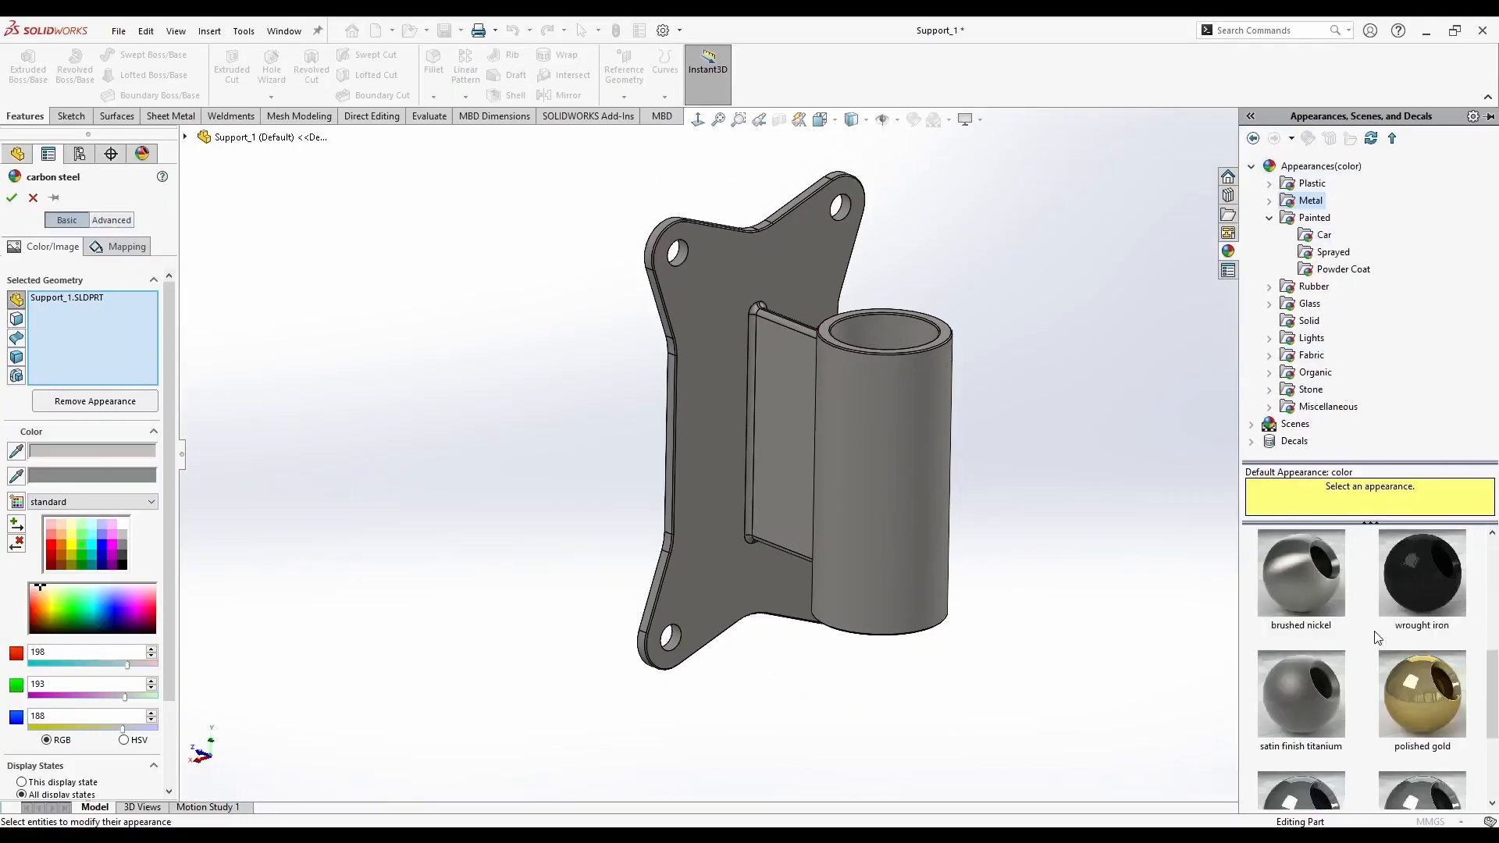
click(82, 545)
click(11, 197)
click(515, 311)
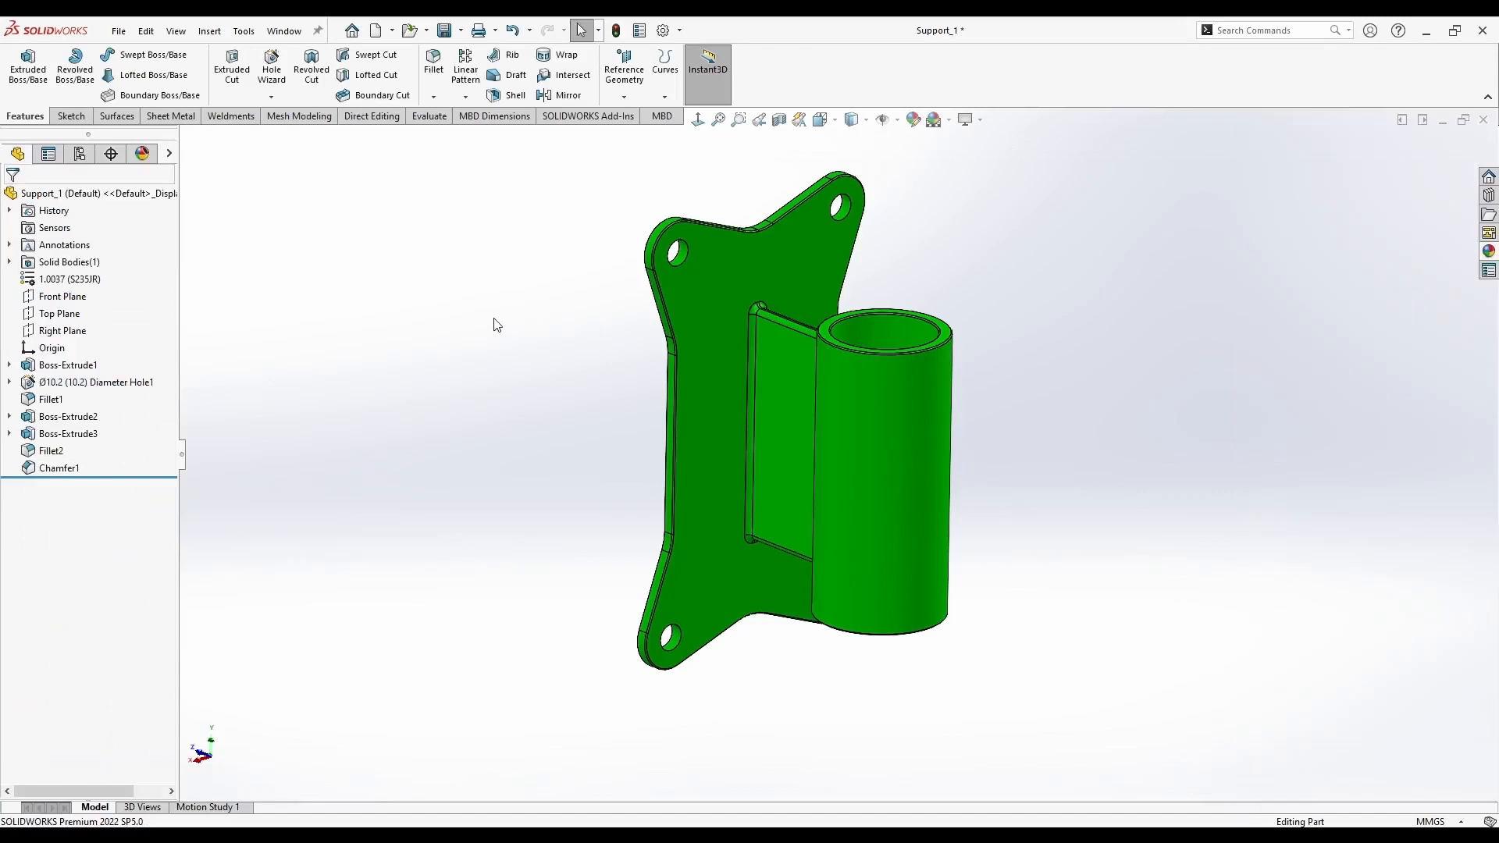
key(space)
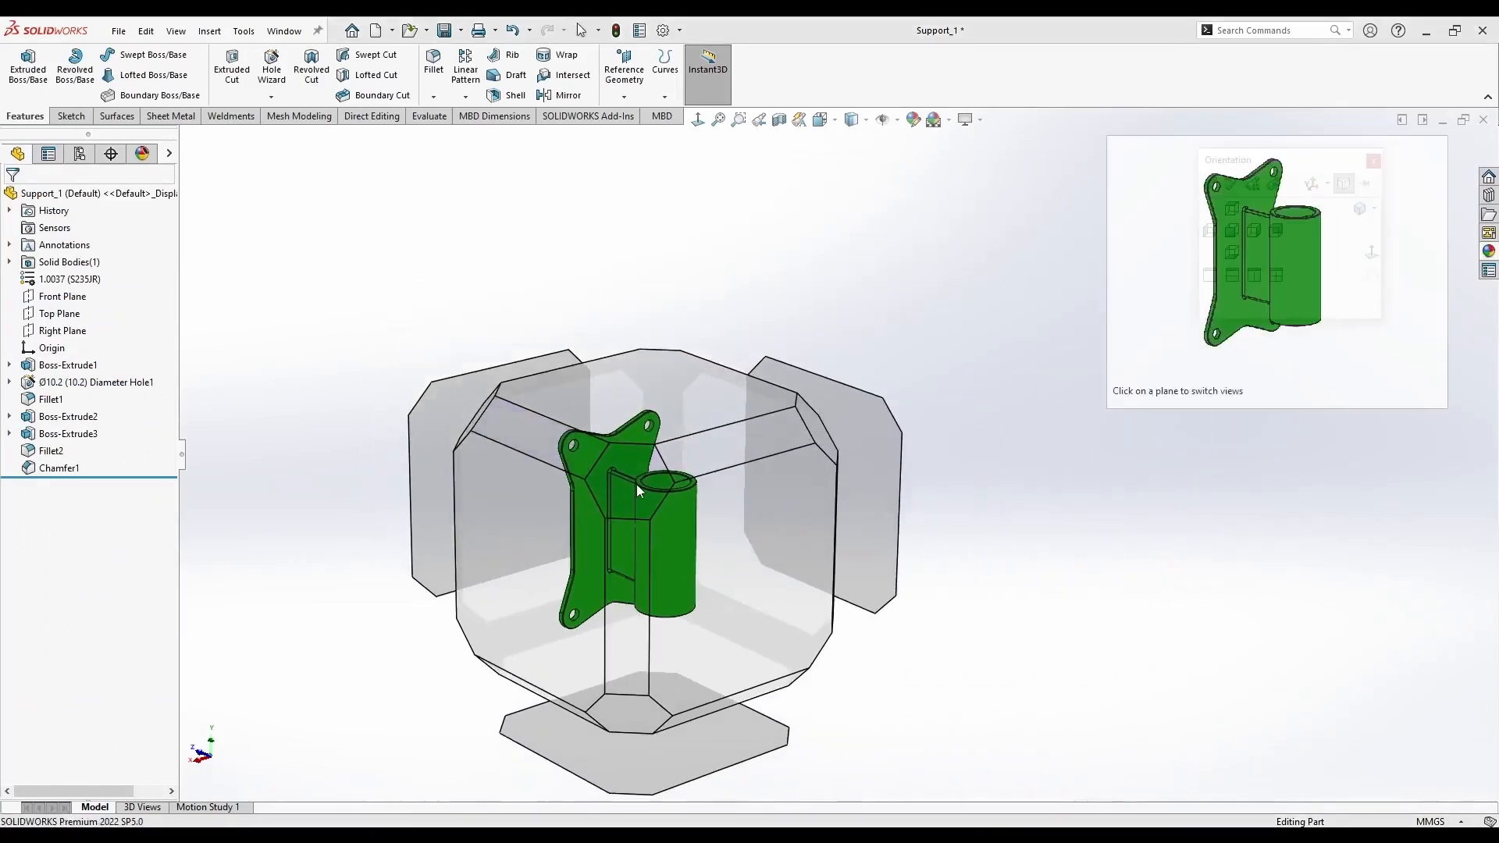
click(634, 478)
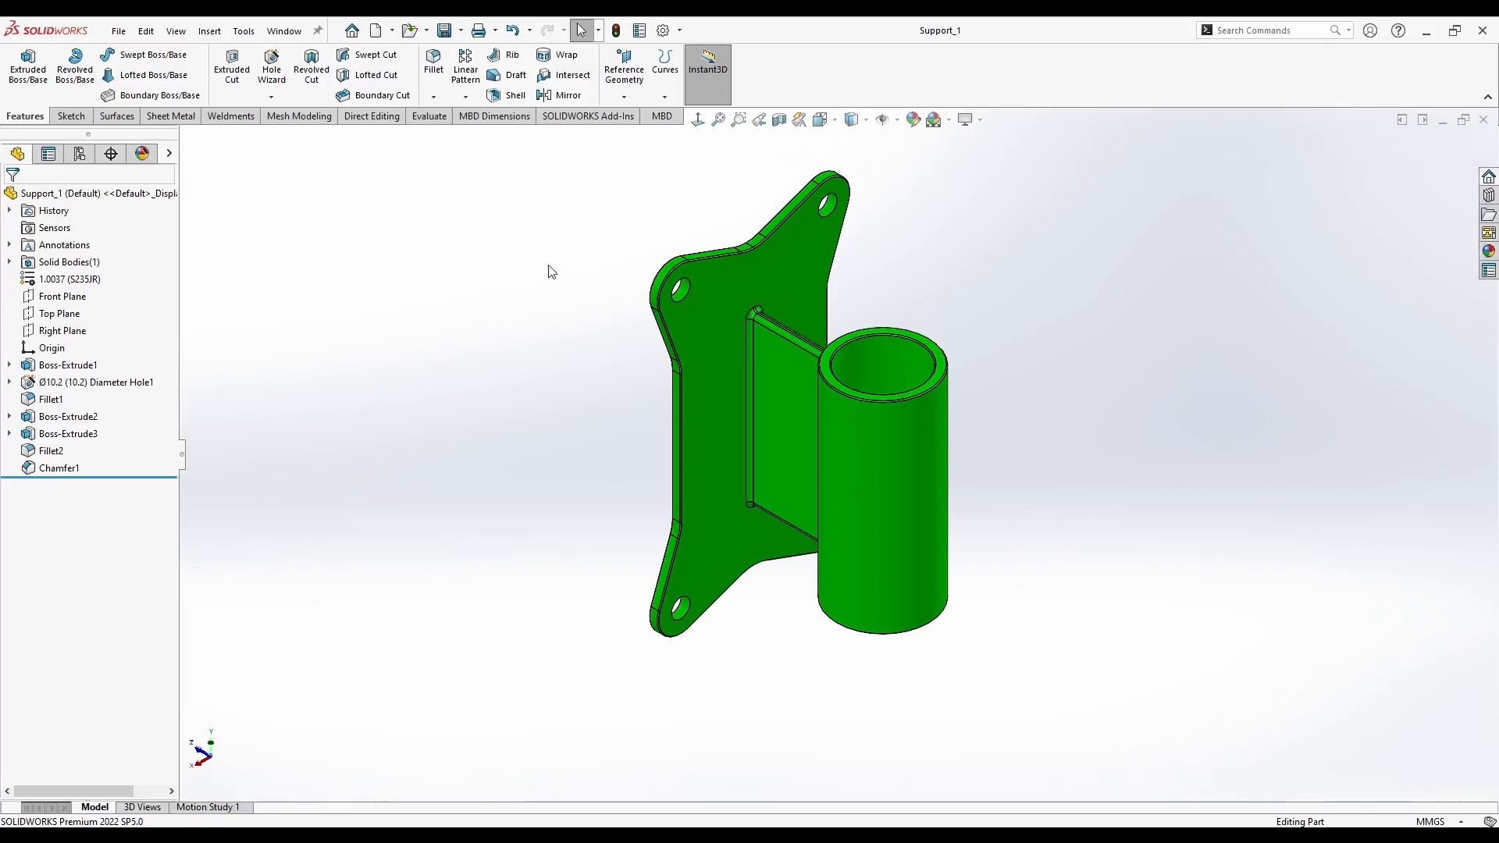
Make a drawing from the part on an A3 (ISO) sheet and place the Back view in the sheet's upper-left area
click(392, 30)
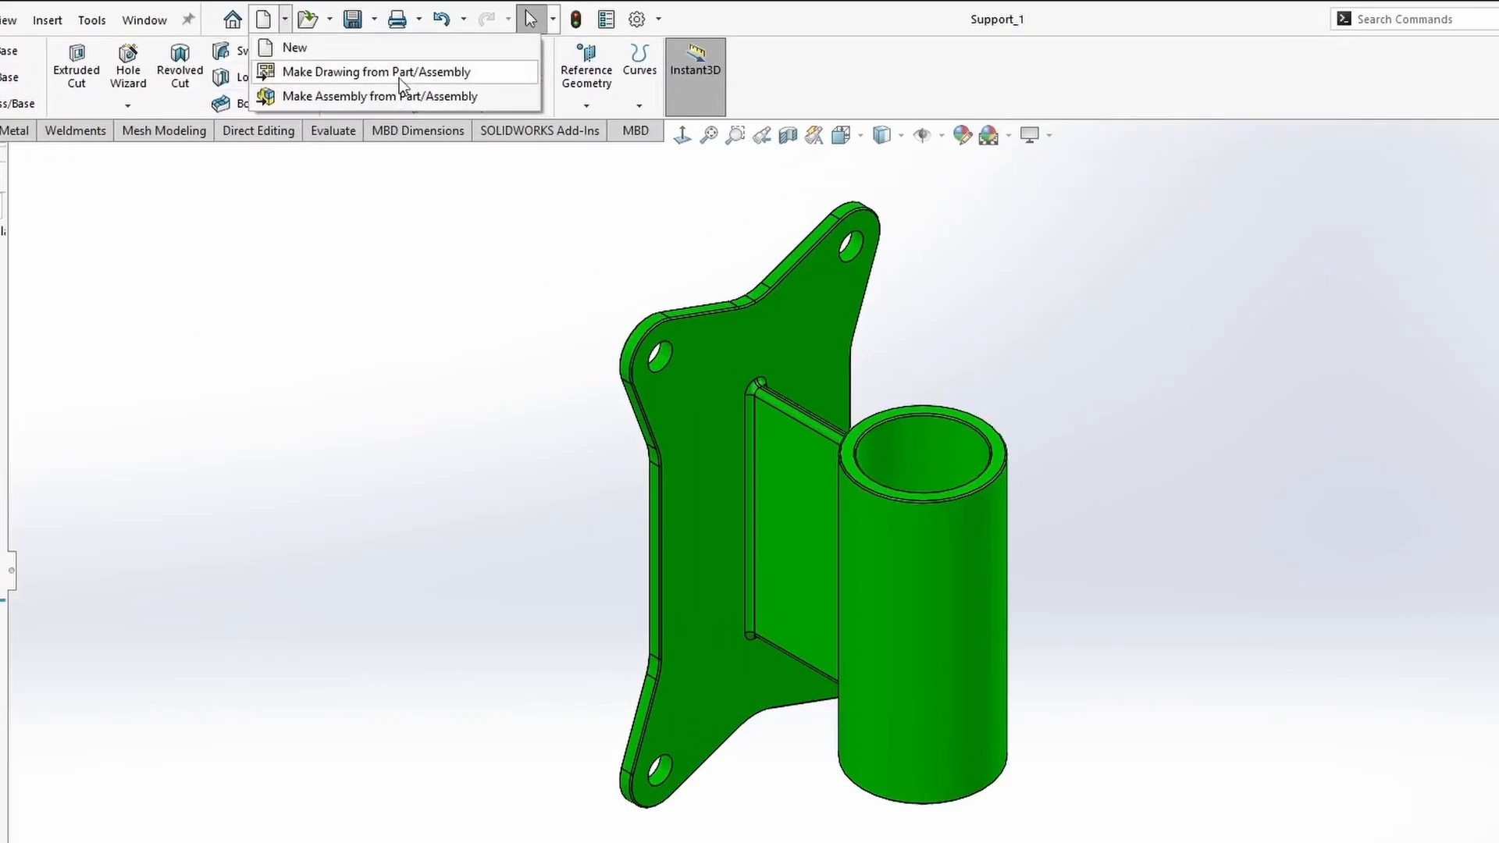
click(368, 74)
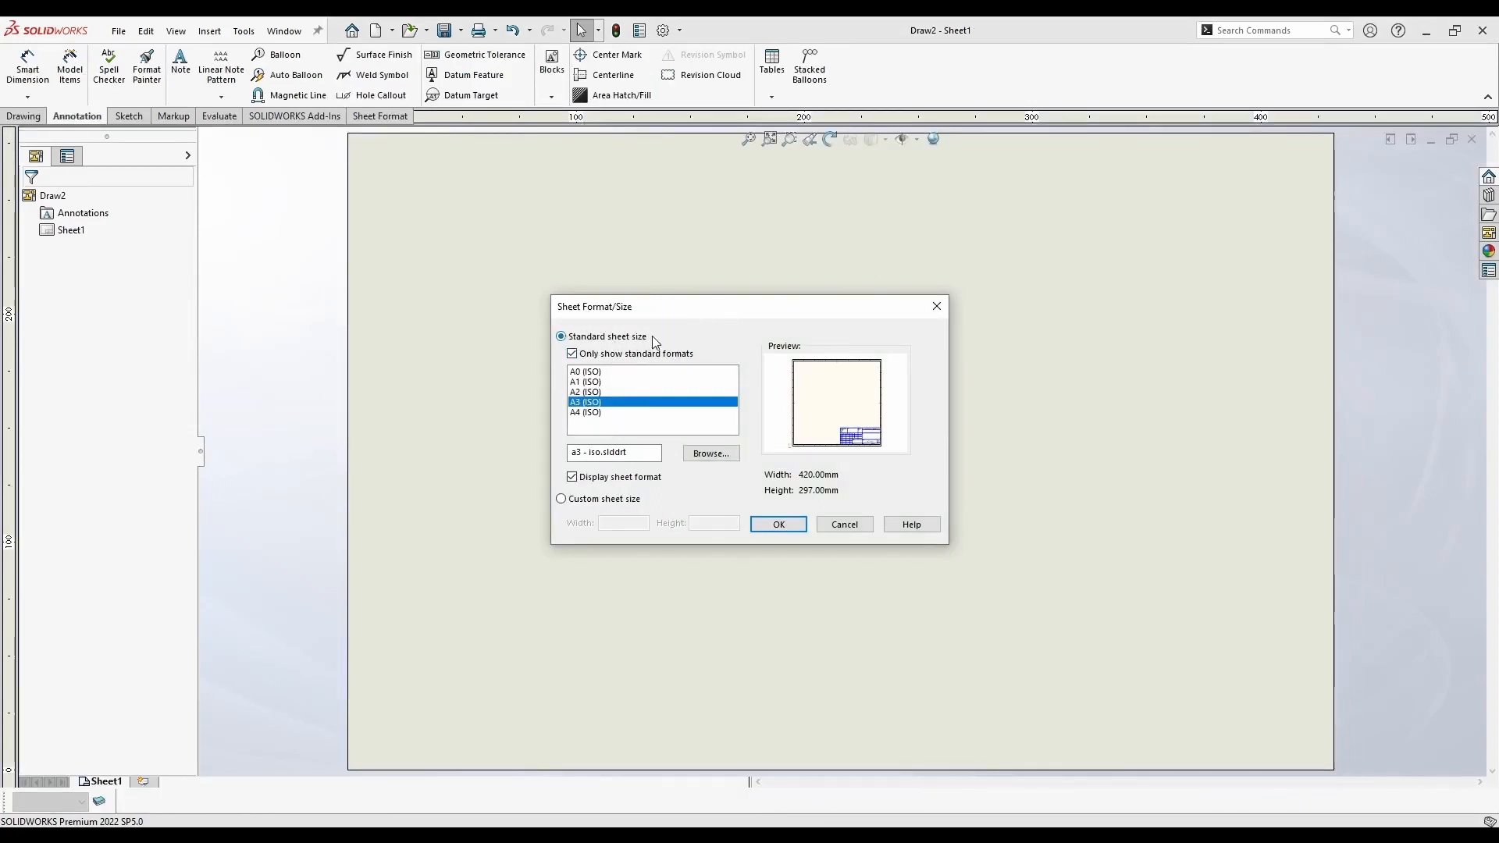
click(777, 523)
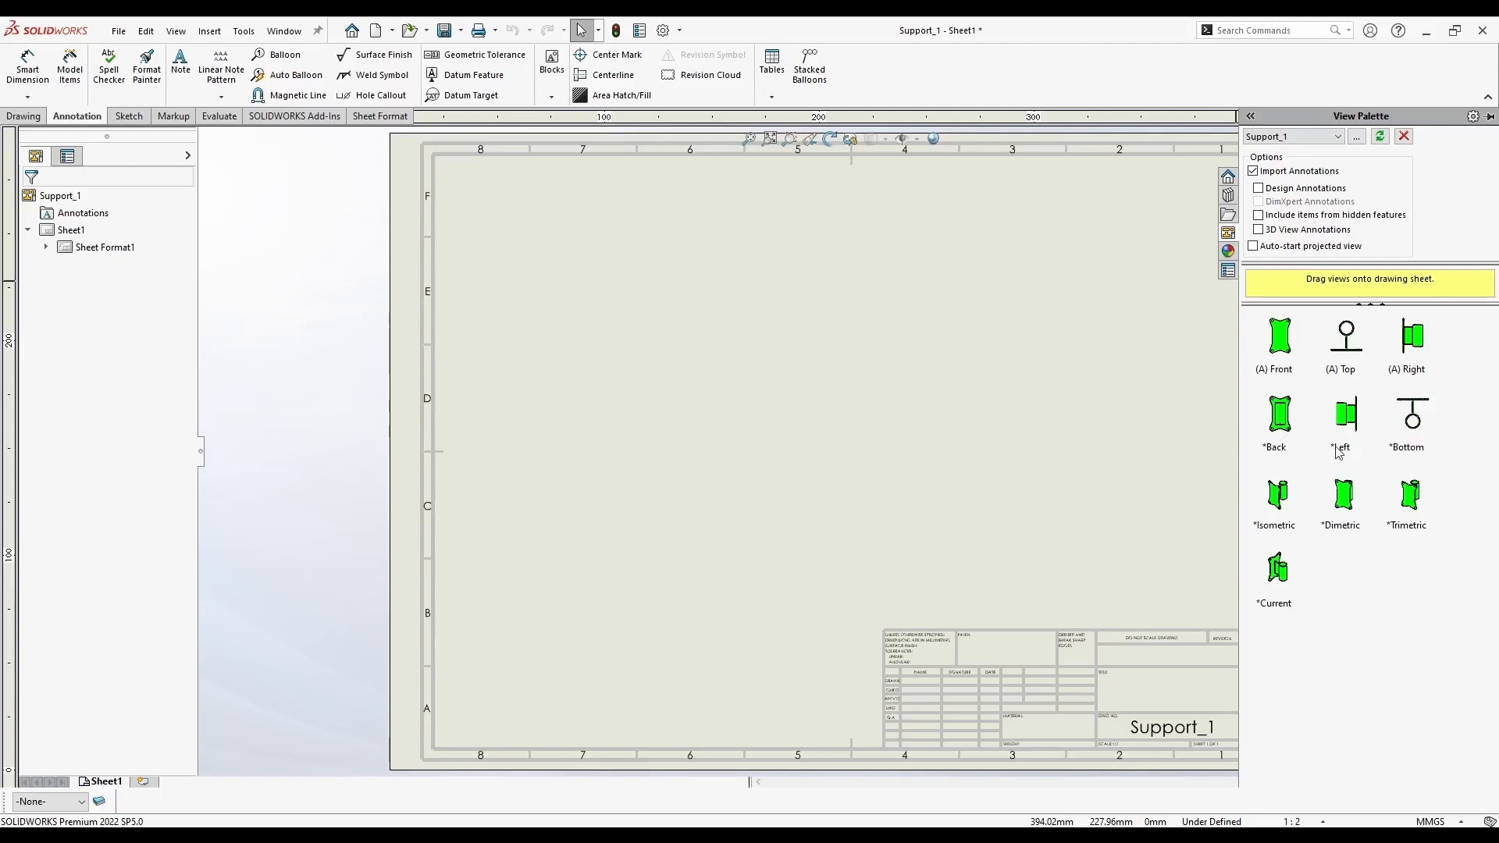
mouse_move(1280, 415)
mouse_down()
mouse_move(836, 344)
mouse_move(651, 353)
mouse_up()
key(Escape)
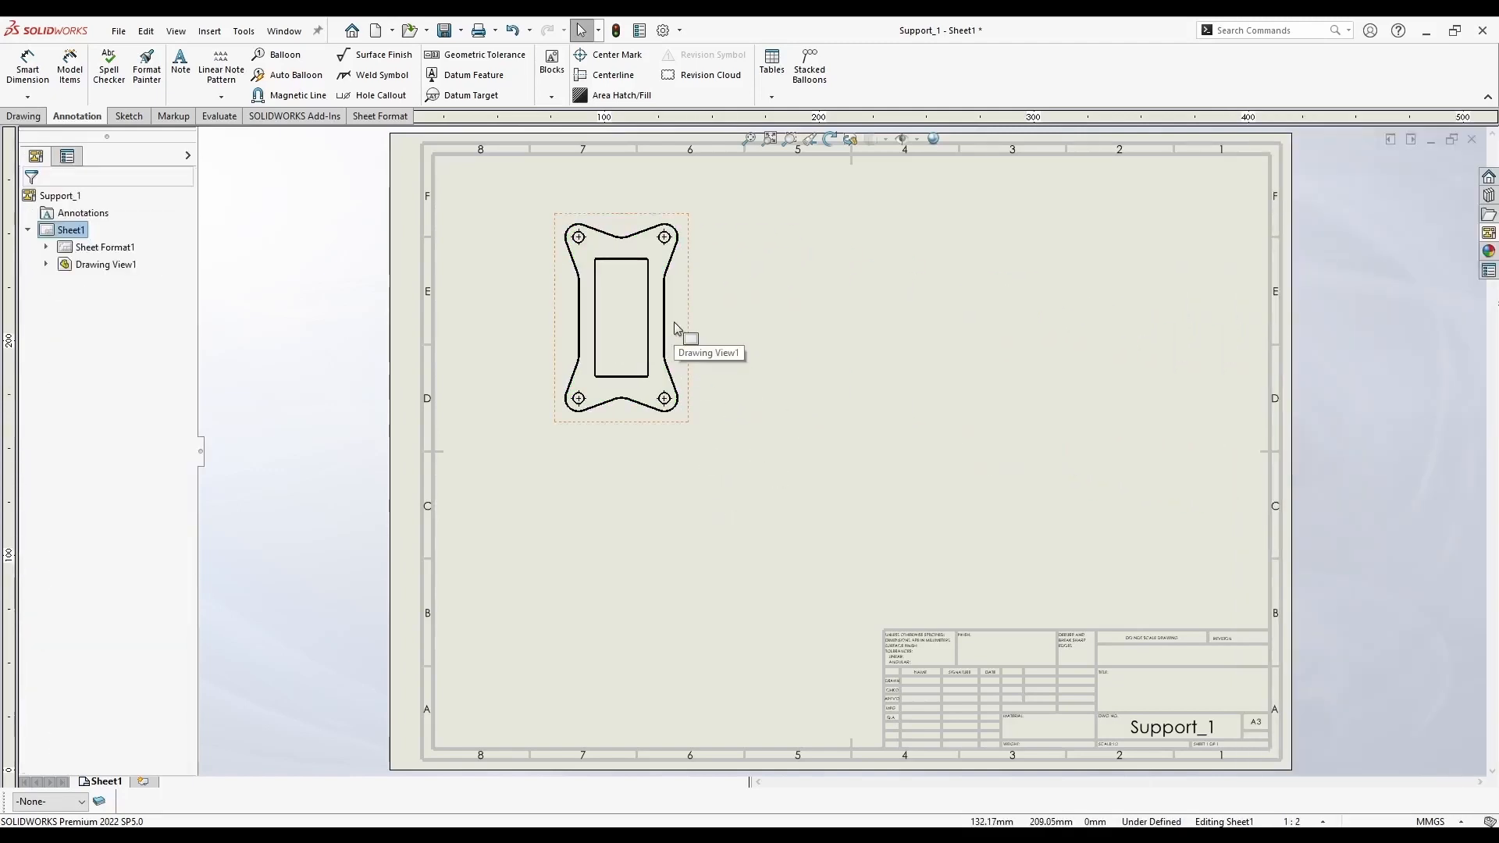
Project two views from the Back view: a side view to its right and a top view below it
click(677, 329)
click(24, 116)
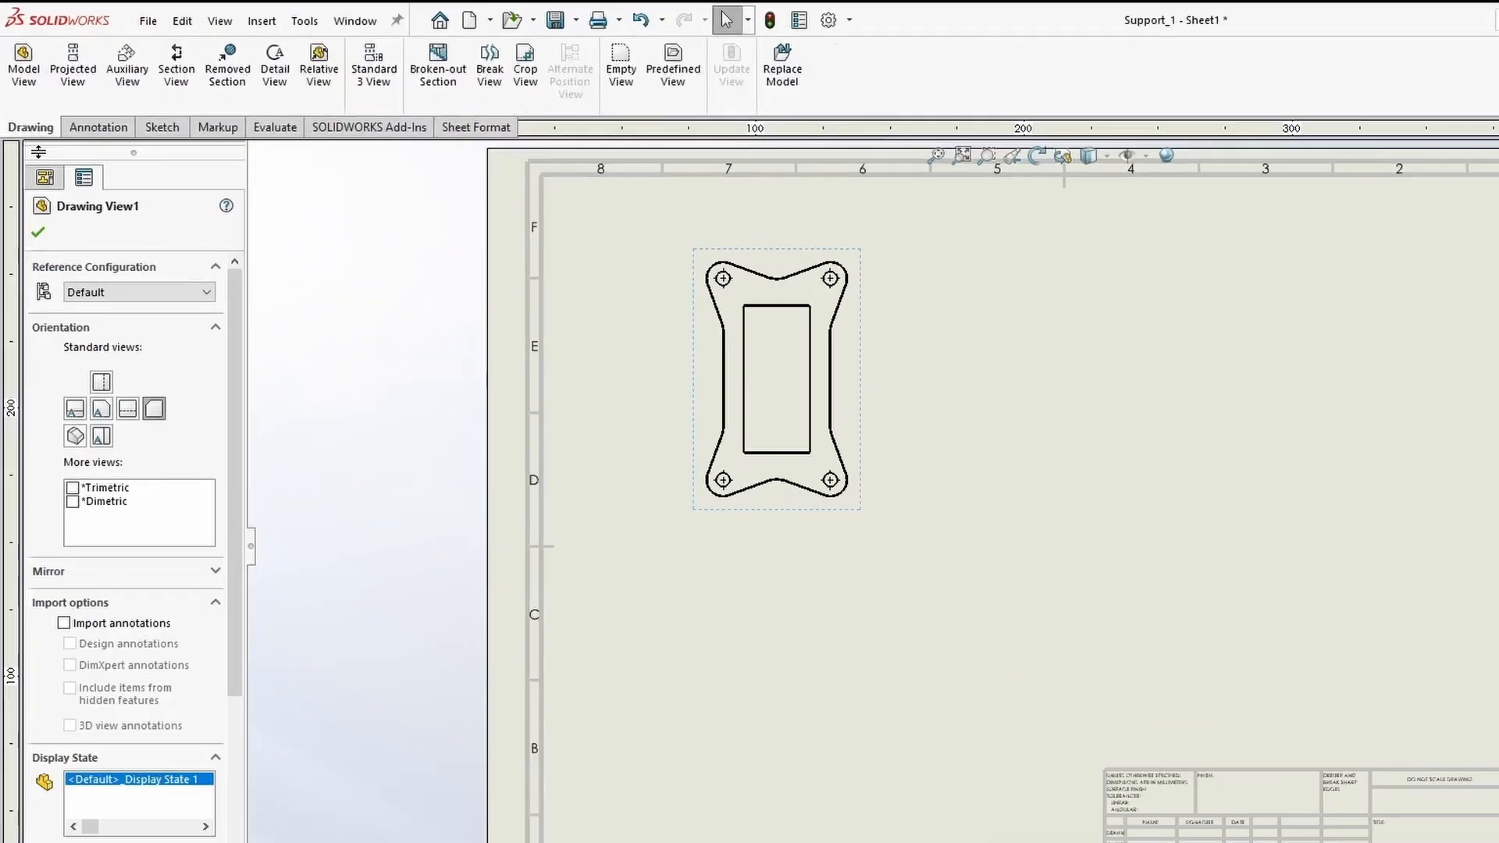
click(73, 66)
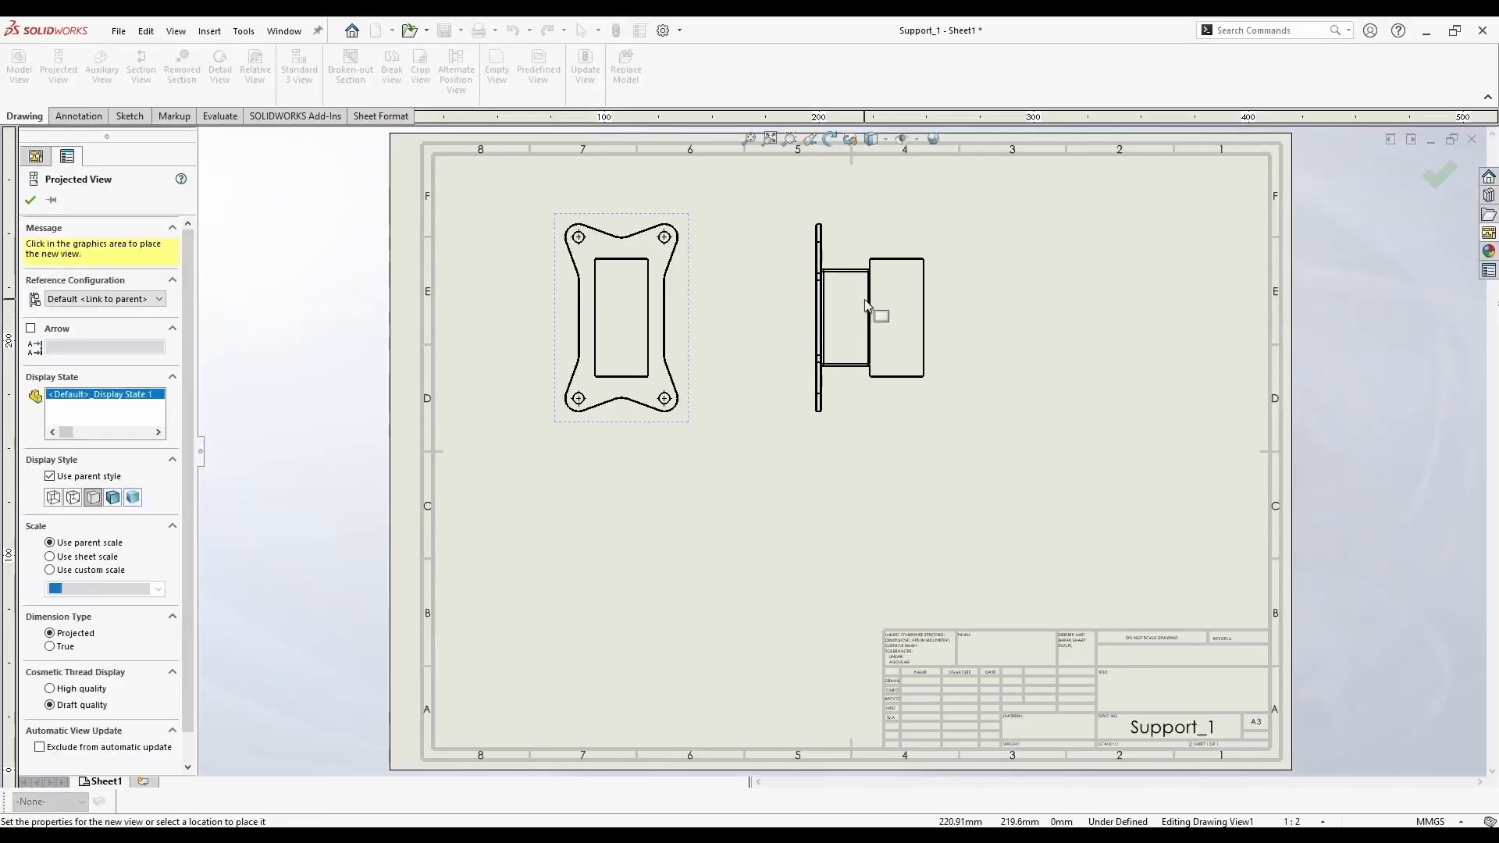
click(629, 576)
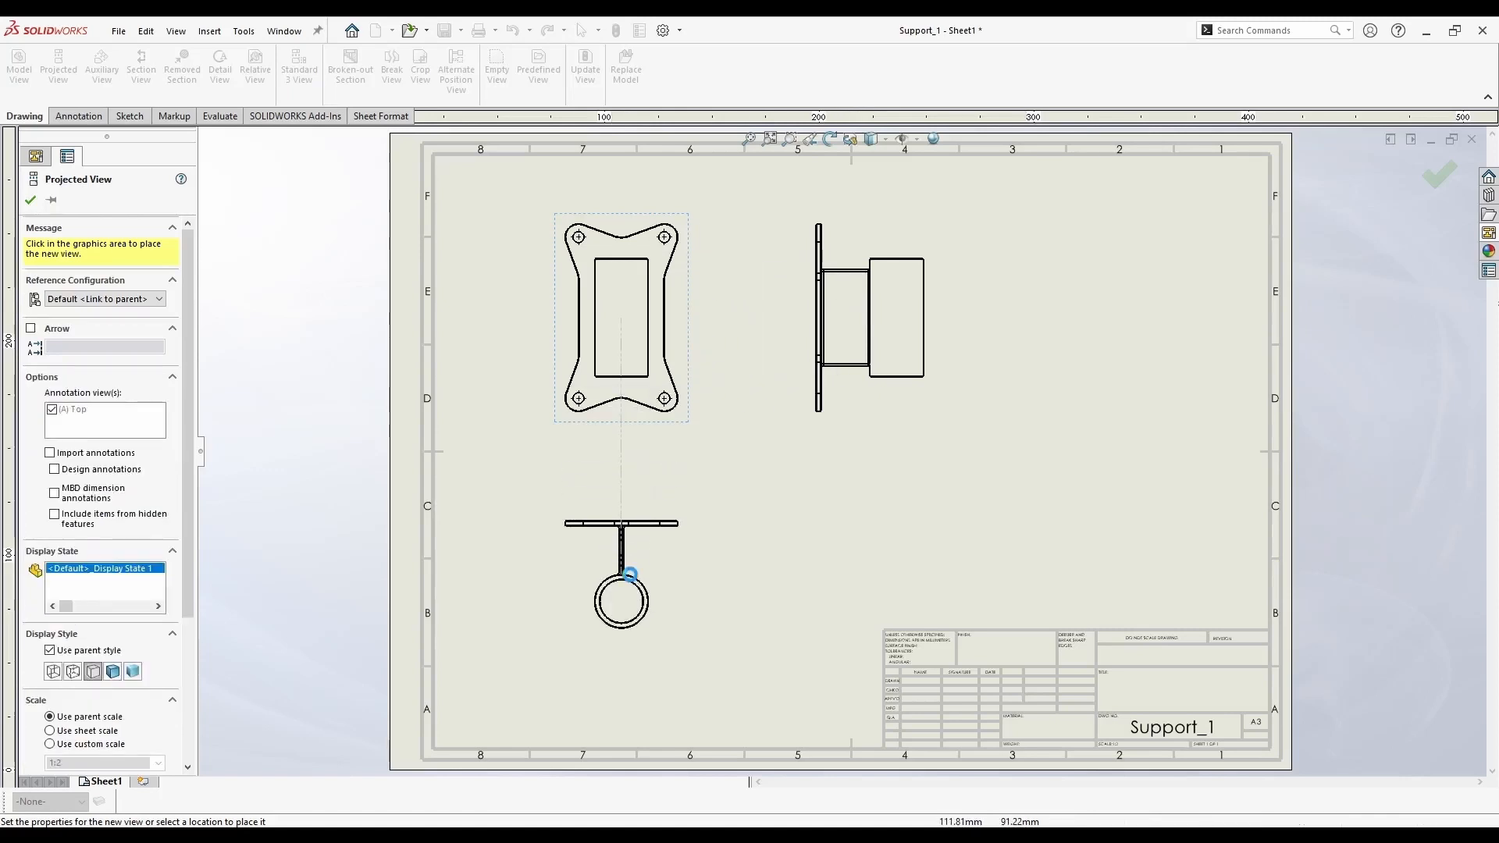
key(Escape)
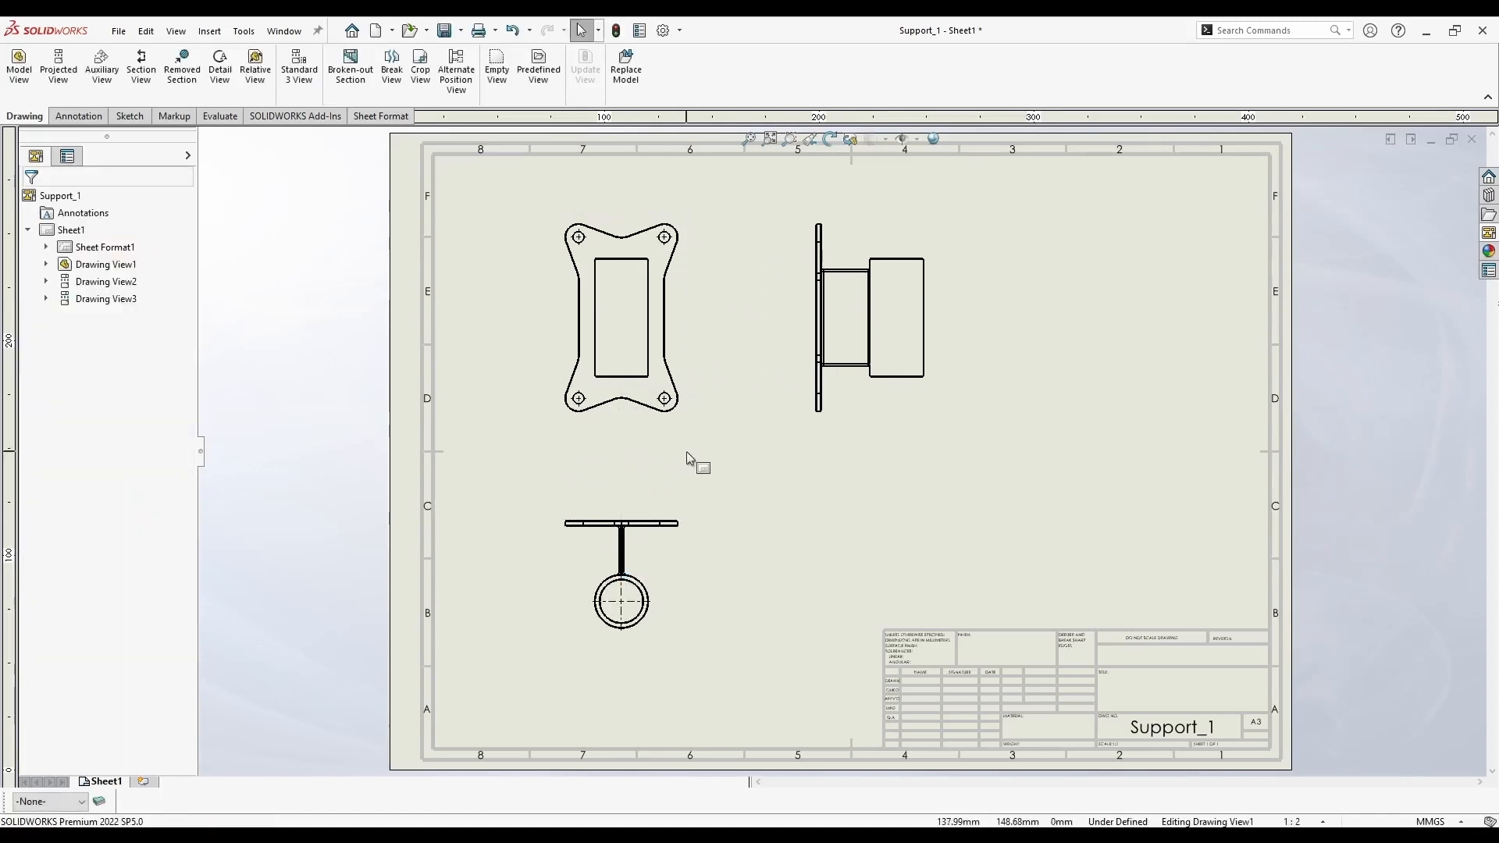
Add an isometric view in the sheet's right area, above the title block, and save the drawing as Support_1
click(1488, 234)
mouse_move(1278, 570)
mouse_down()
mouse_move(1101, 492)
mouse_move(1108, 457)
mouse_up()
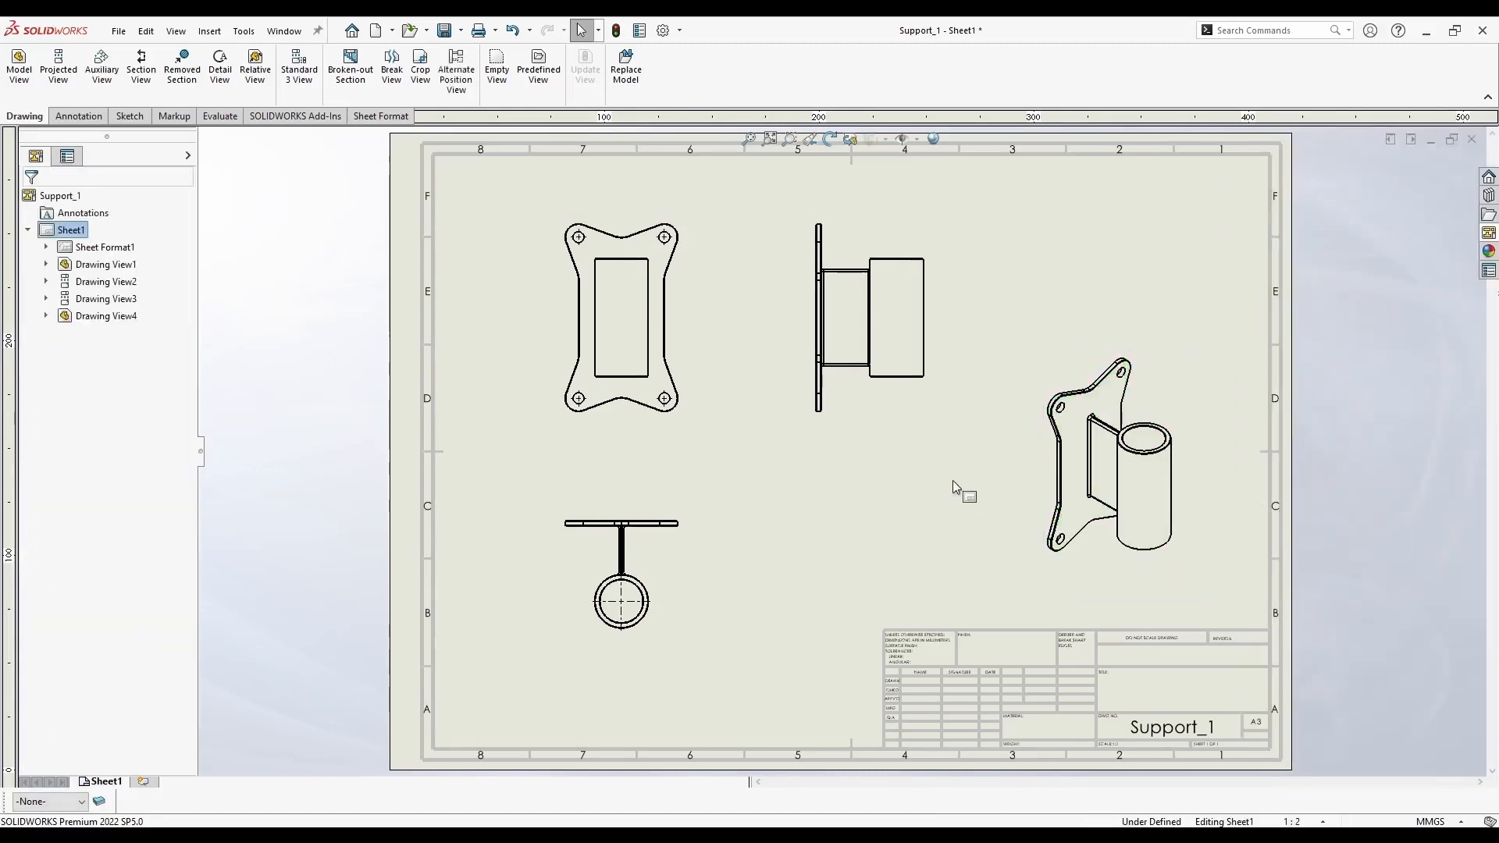
key(ctrl+Tab)
key(ctrl+Tab)
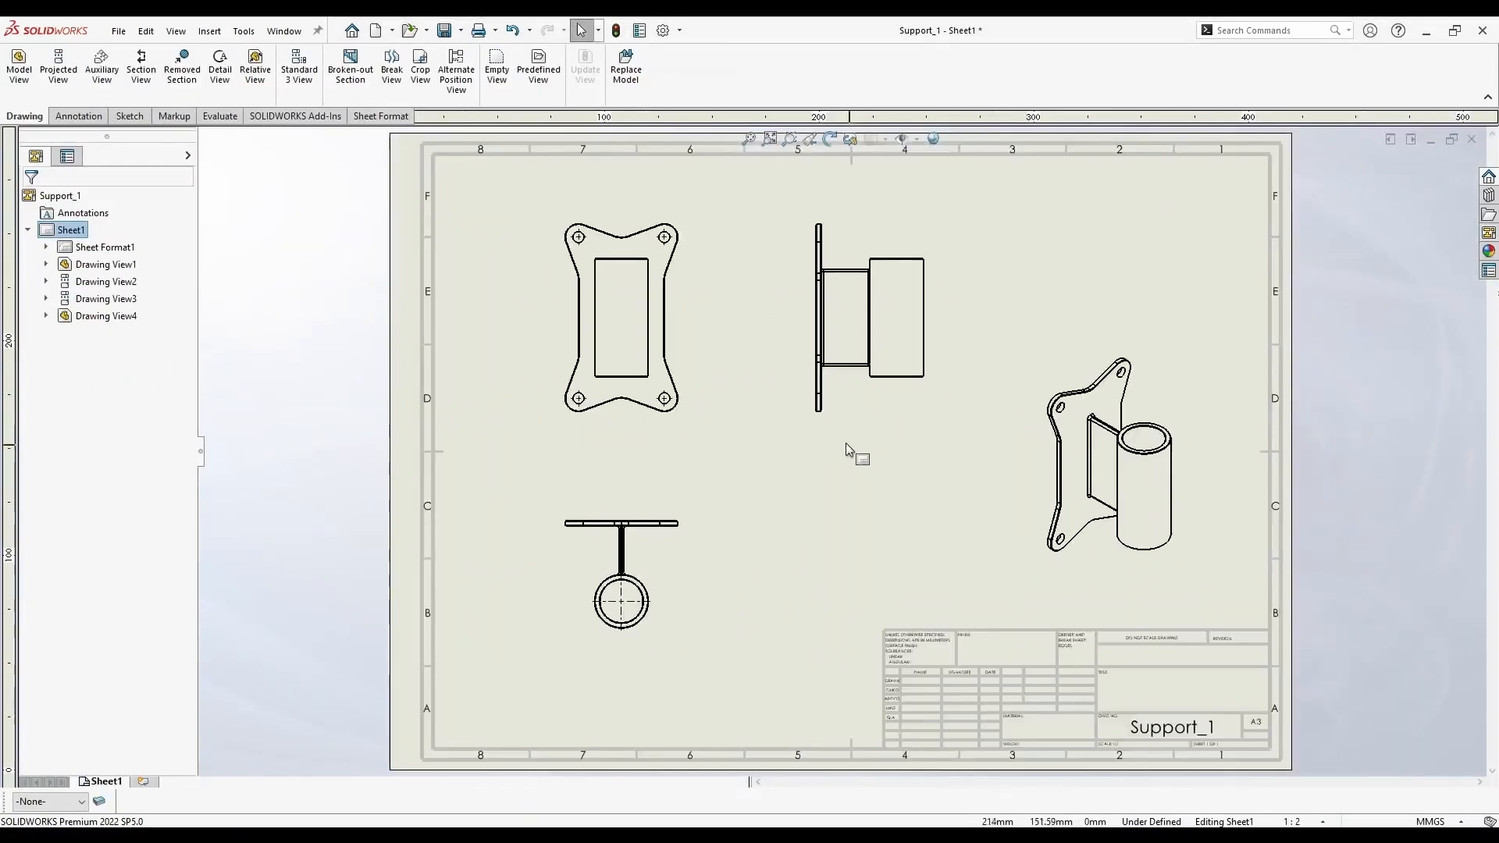
key(ctrl+s)
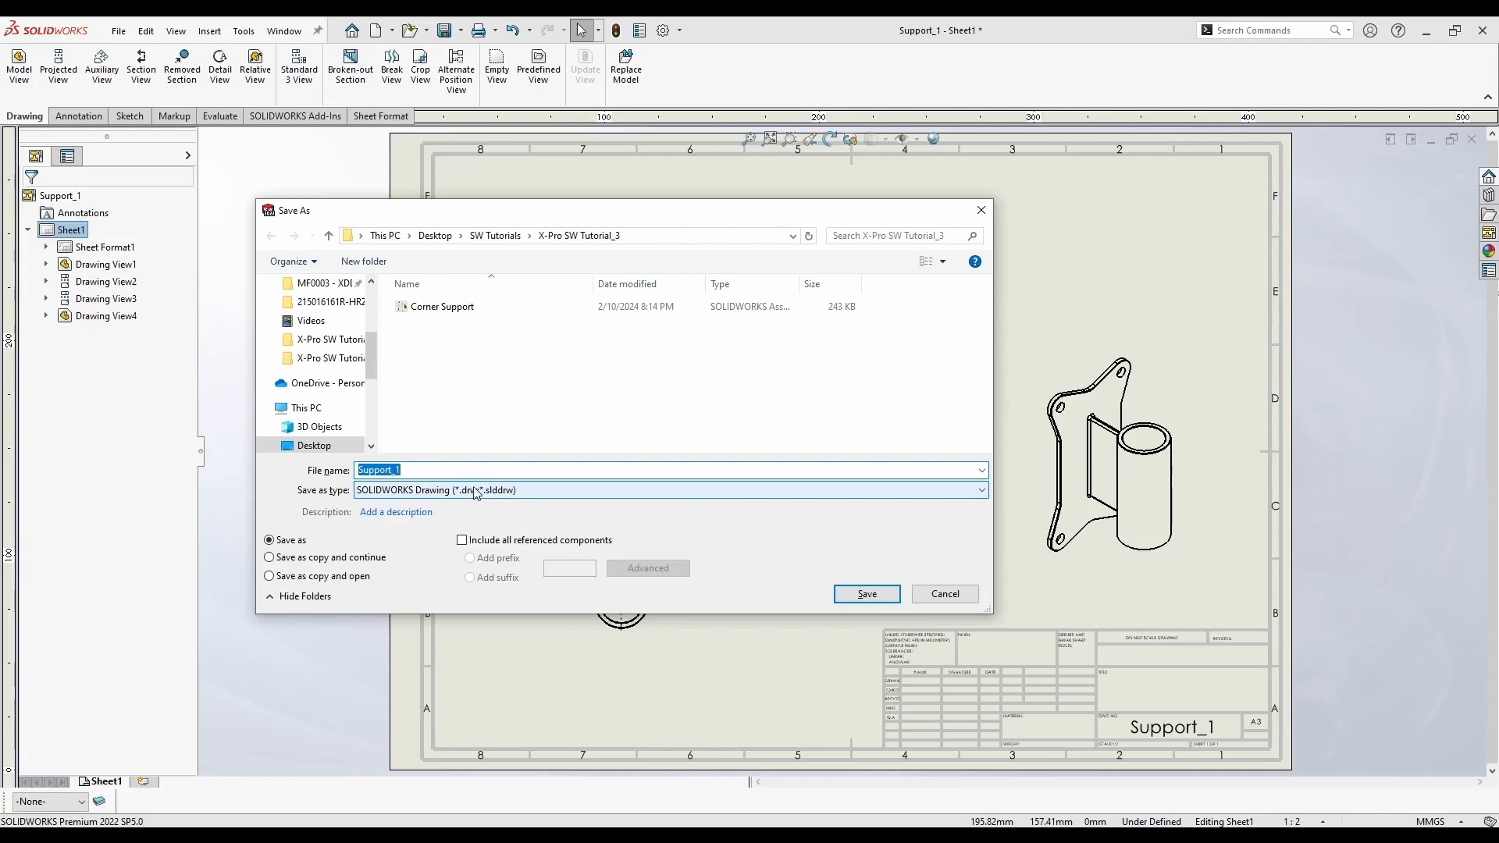
click(867, 593)
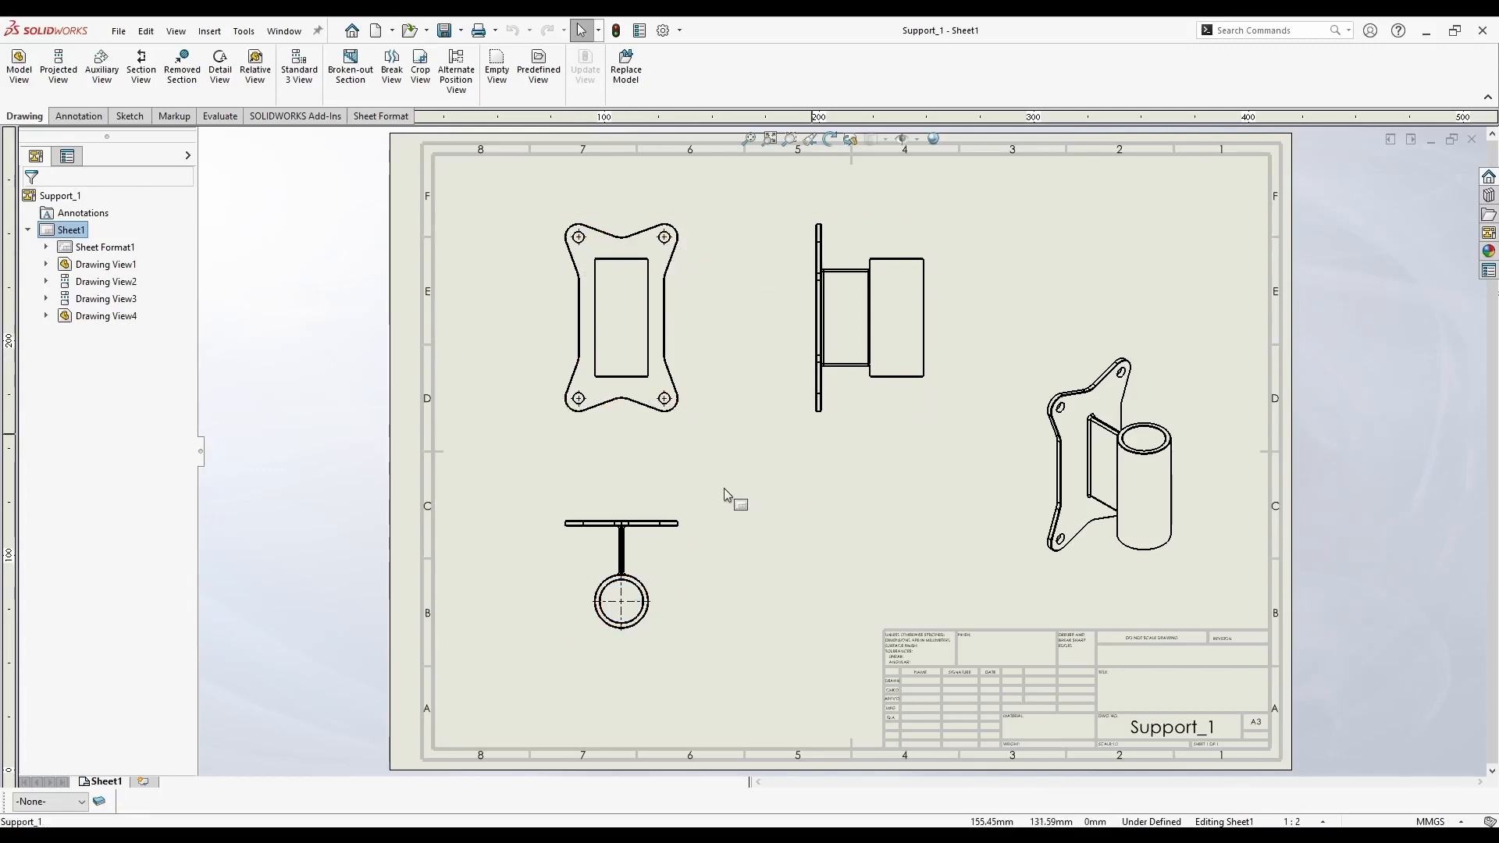
In the document's detailing properties, turn off automatic insertion of part hole center marks, part dowel symbols and hole pattern connection lines
click(663, 31)
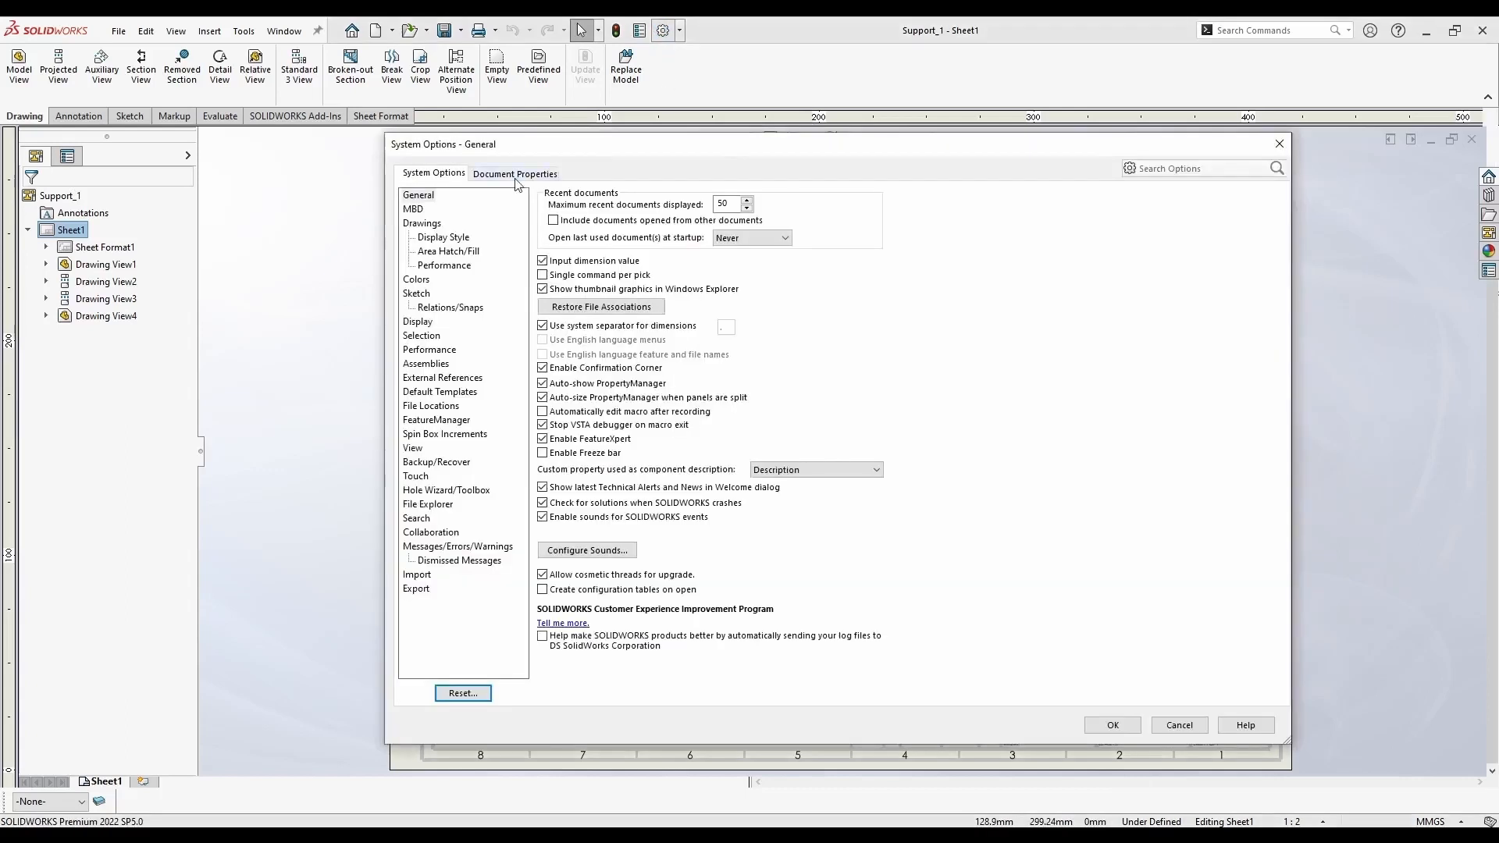
click(516, 170)
click(420, 320)
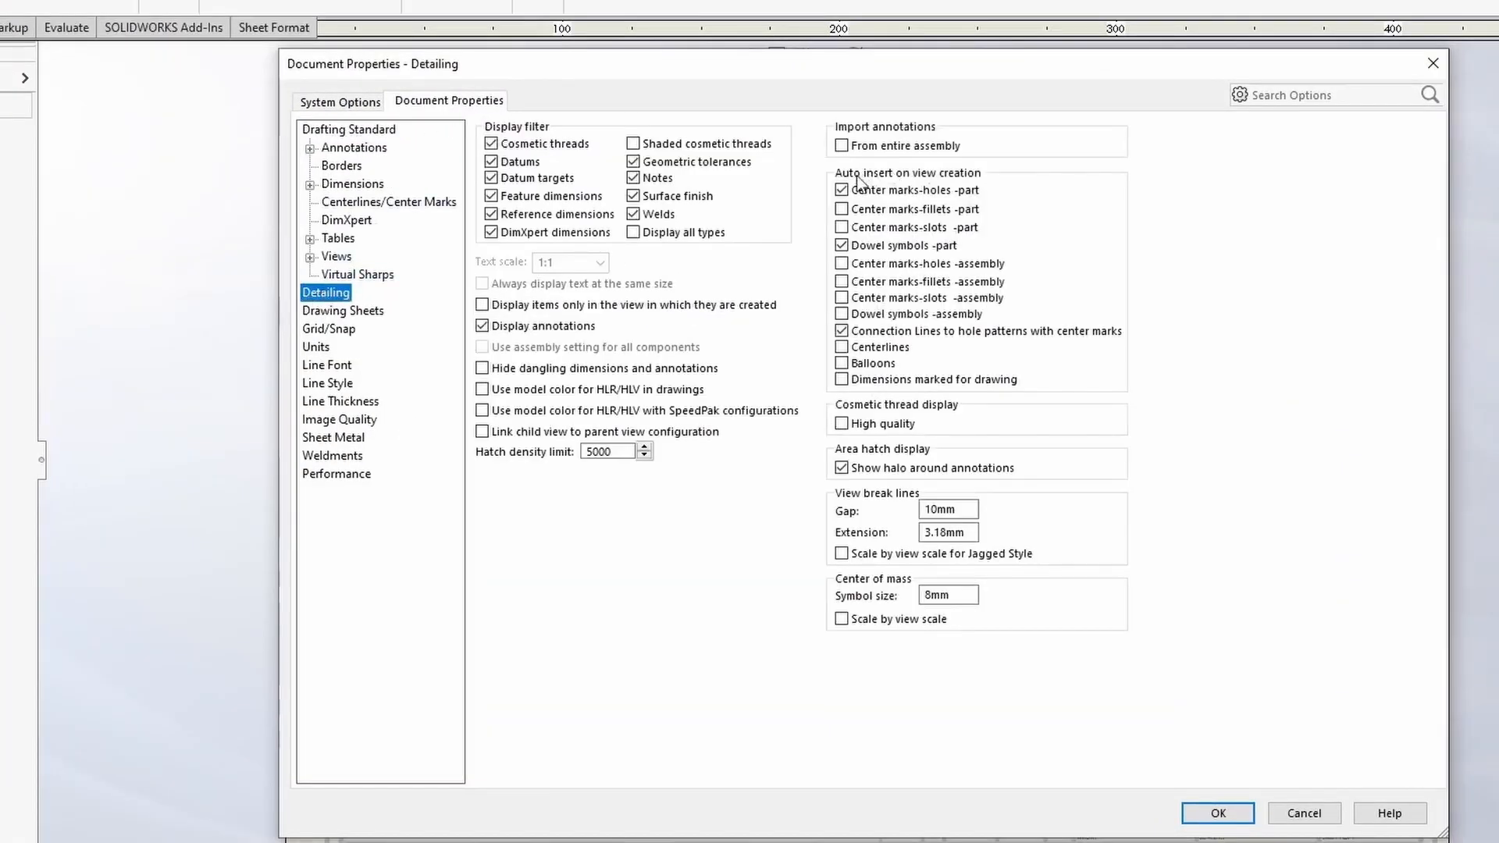
click(898, 192)
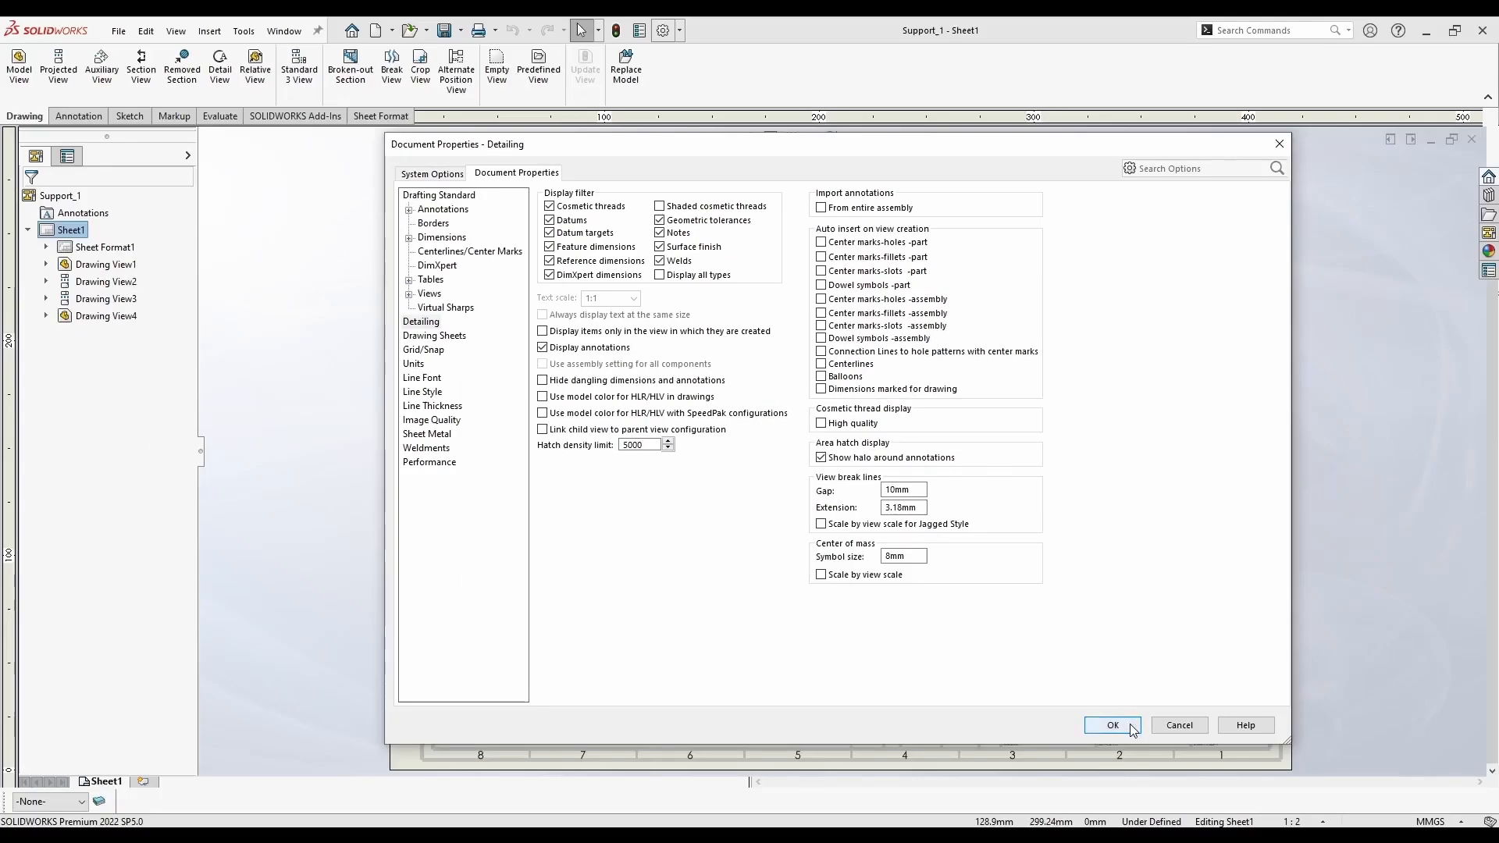
click(1218, 812)
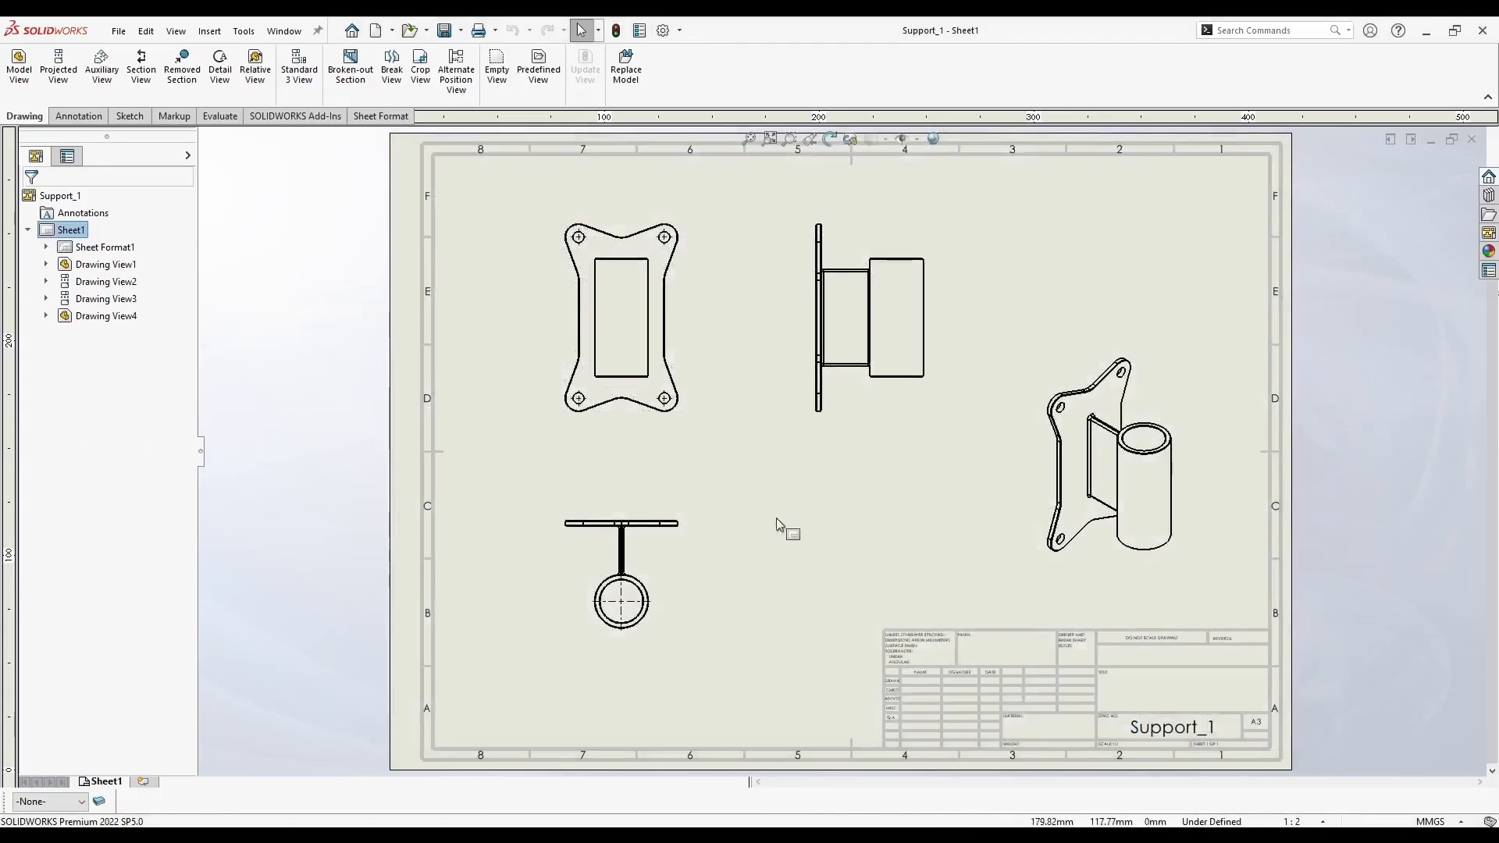
Delete the center marks from the four plate holes in the Back view and from the tube in the top view
click(664, 398)
key(Delete)
click(578, 398)
key(Delete)
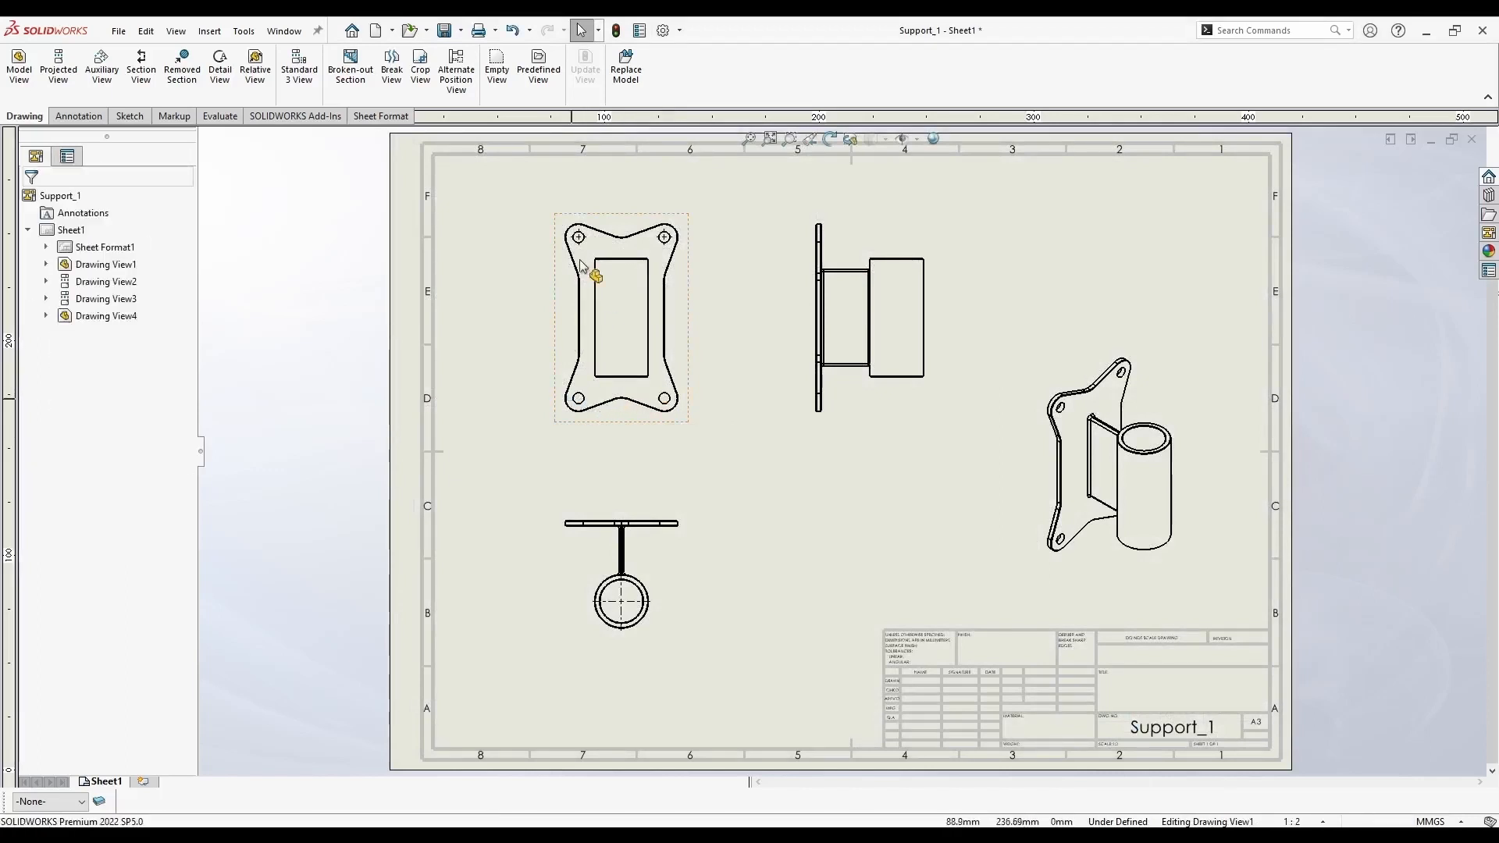
click(578, 236)
key(Delete)
click(664, 236)
key(Delete)
click(636, 601)
key(Delete)
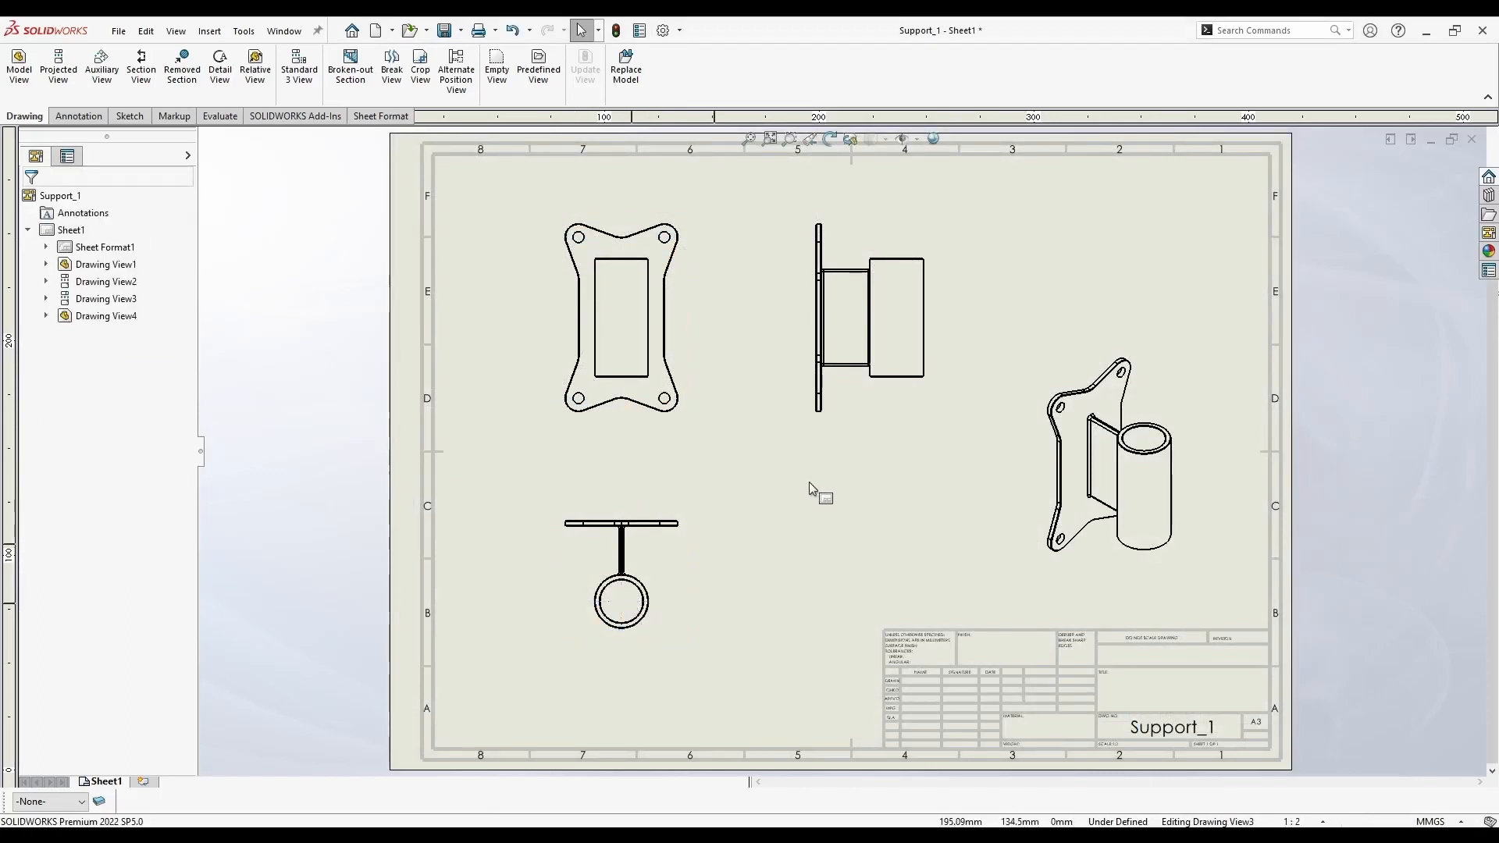
click(812, 492)
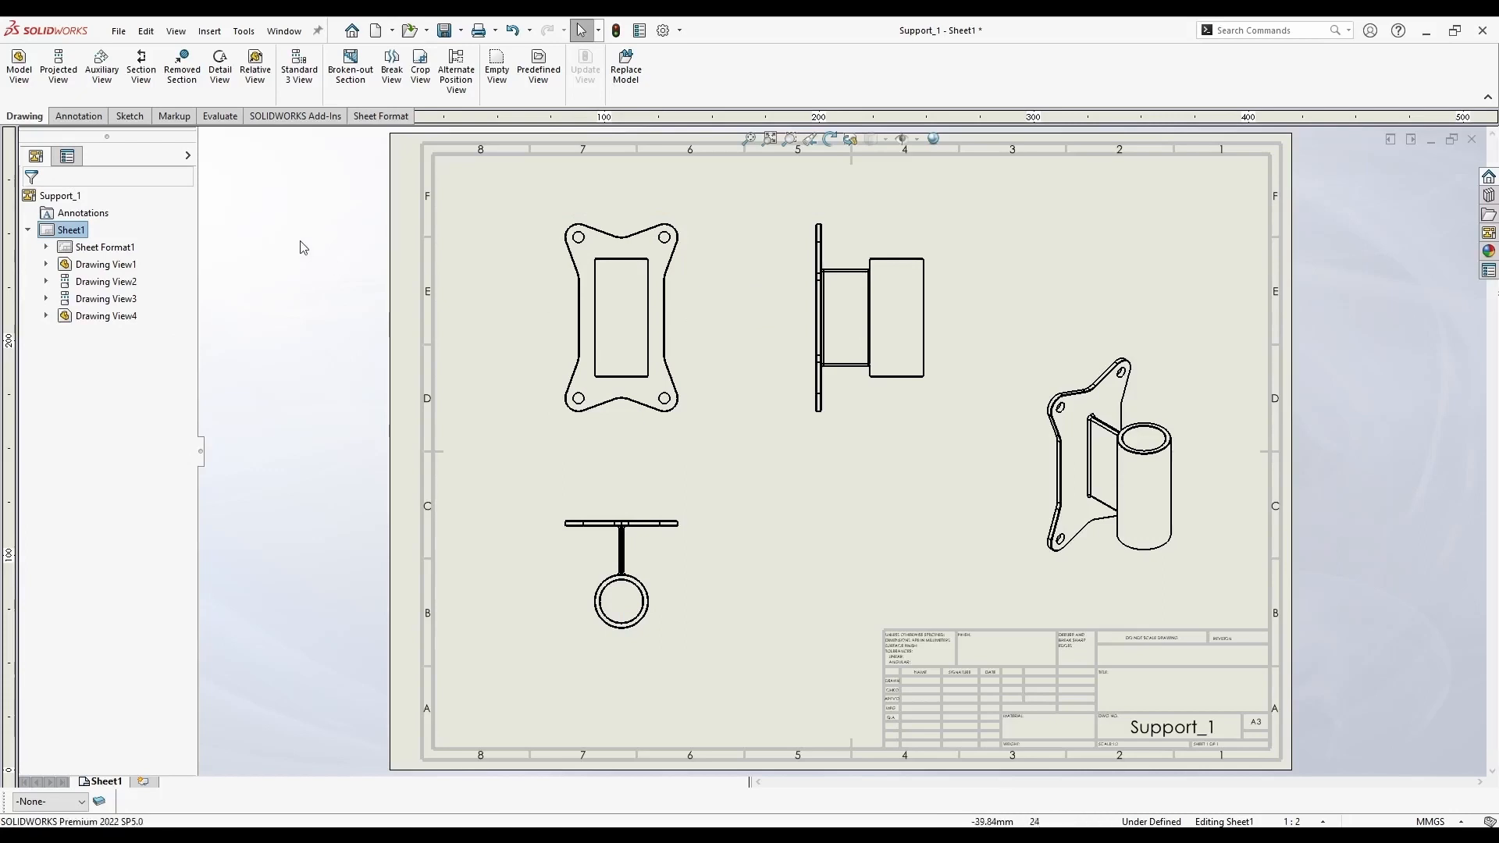
Add centerlines in the side view along the tube's axis and midway between the rib's upper and lower edges
click(79, 115)
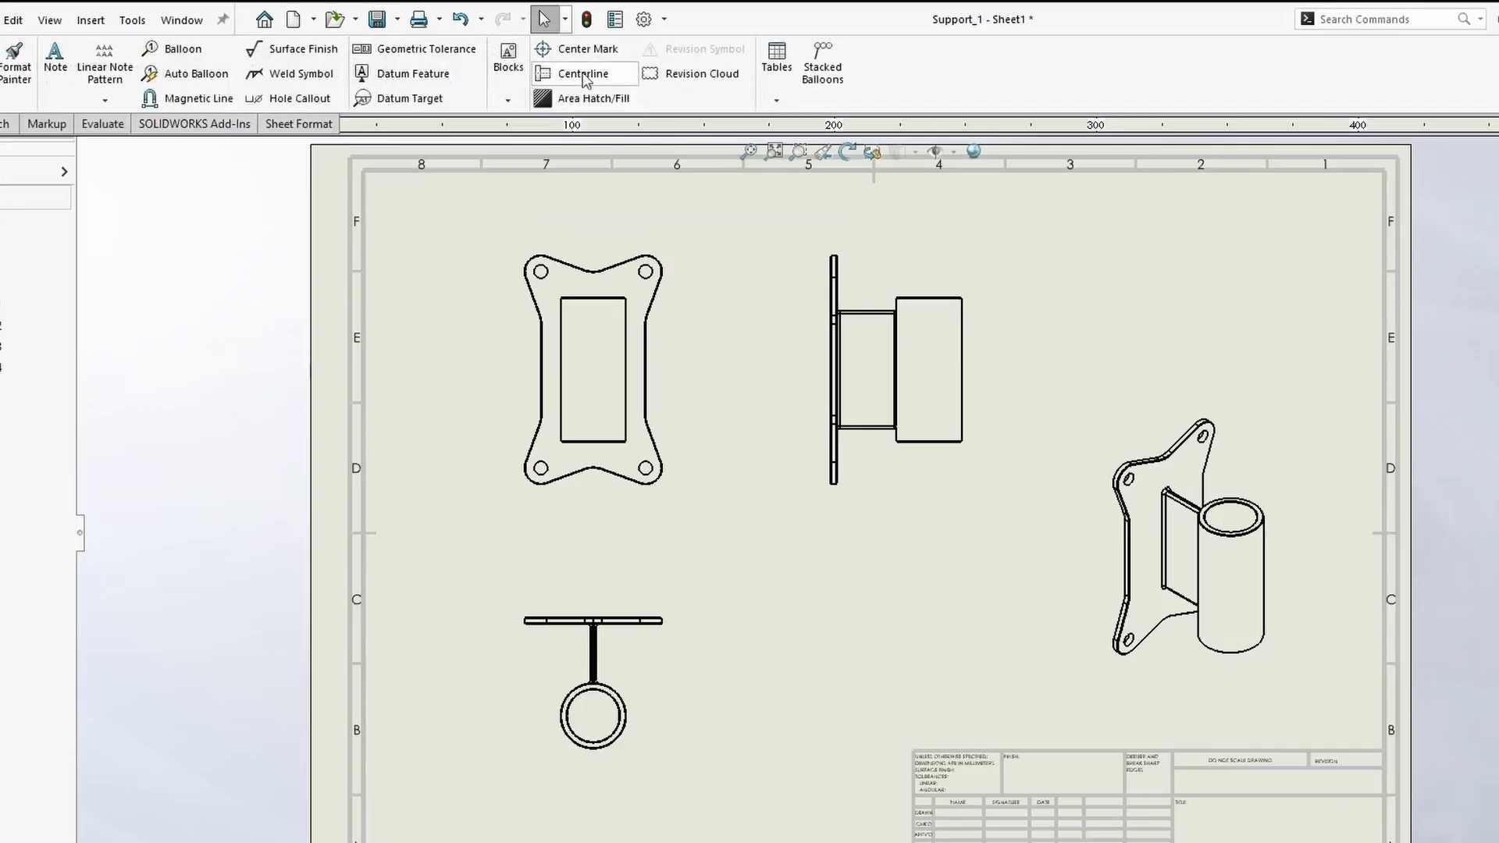
click(612, 75)
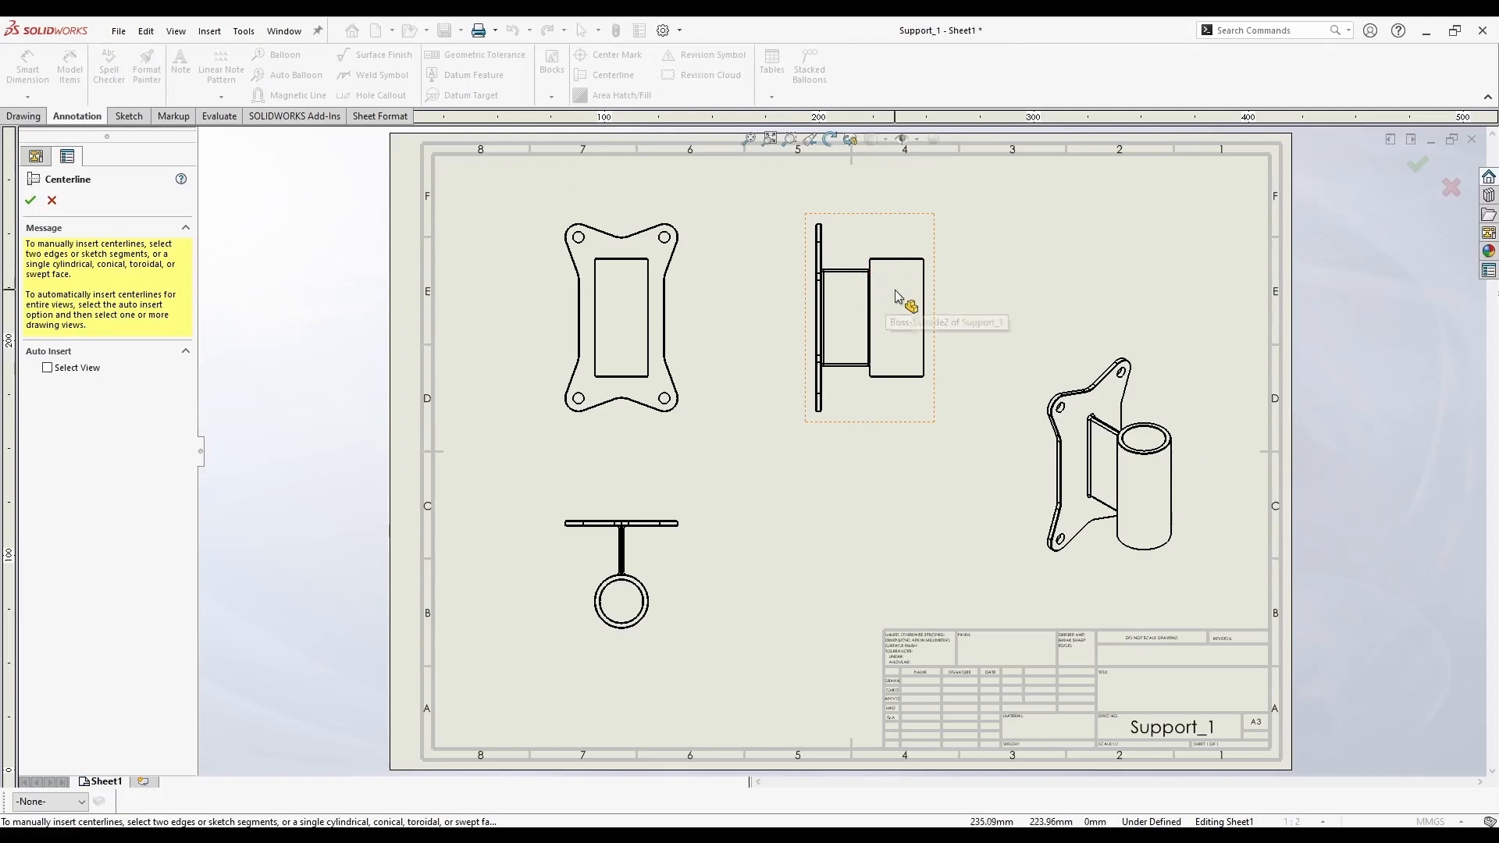
click(897, 295)
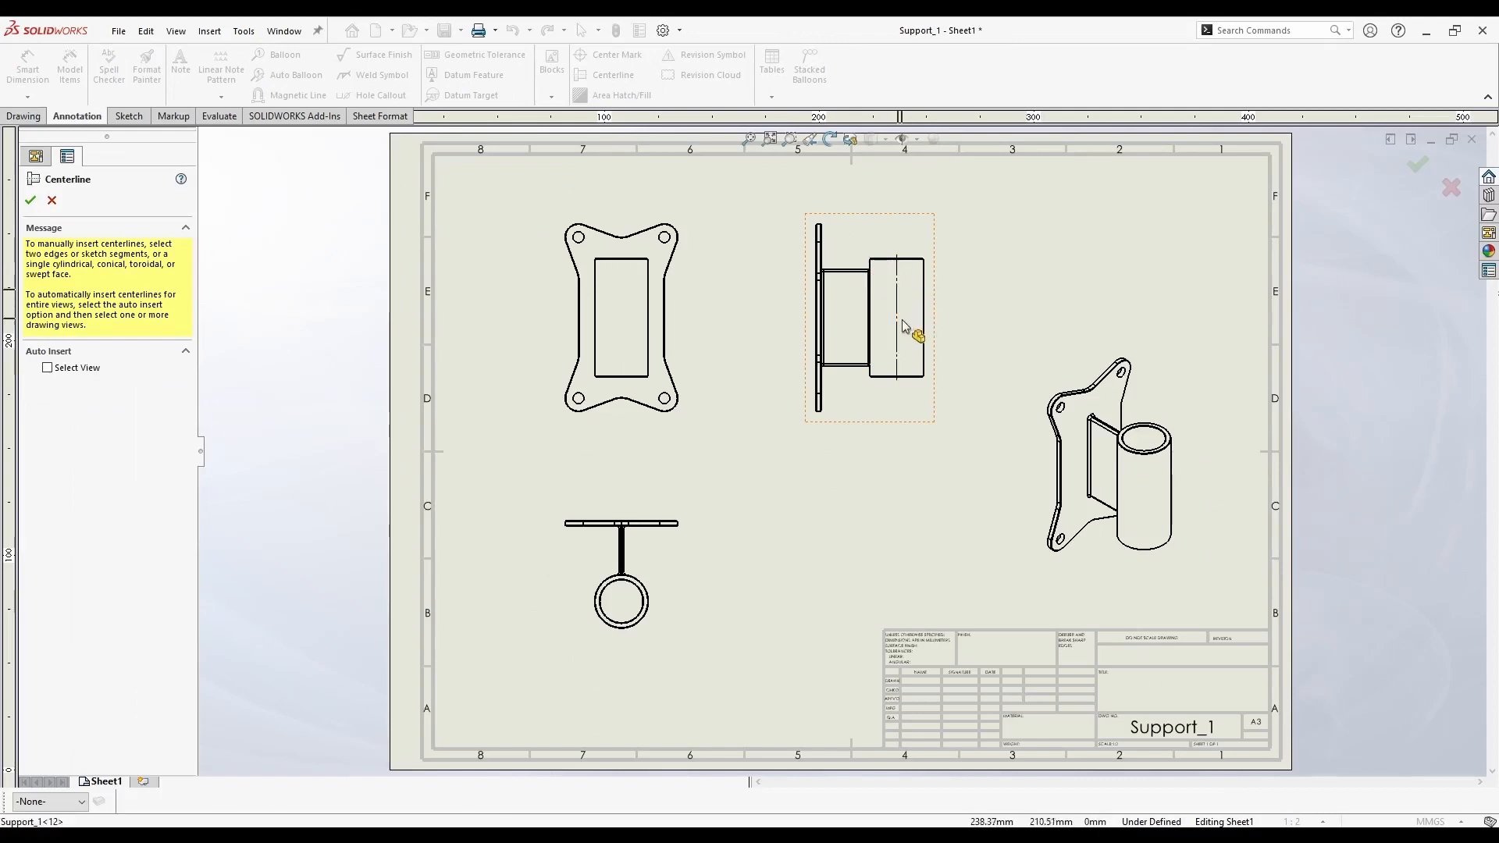
scroll(899, 344, down, 3)
click(778, 275)
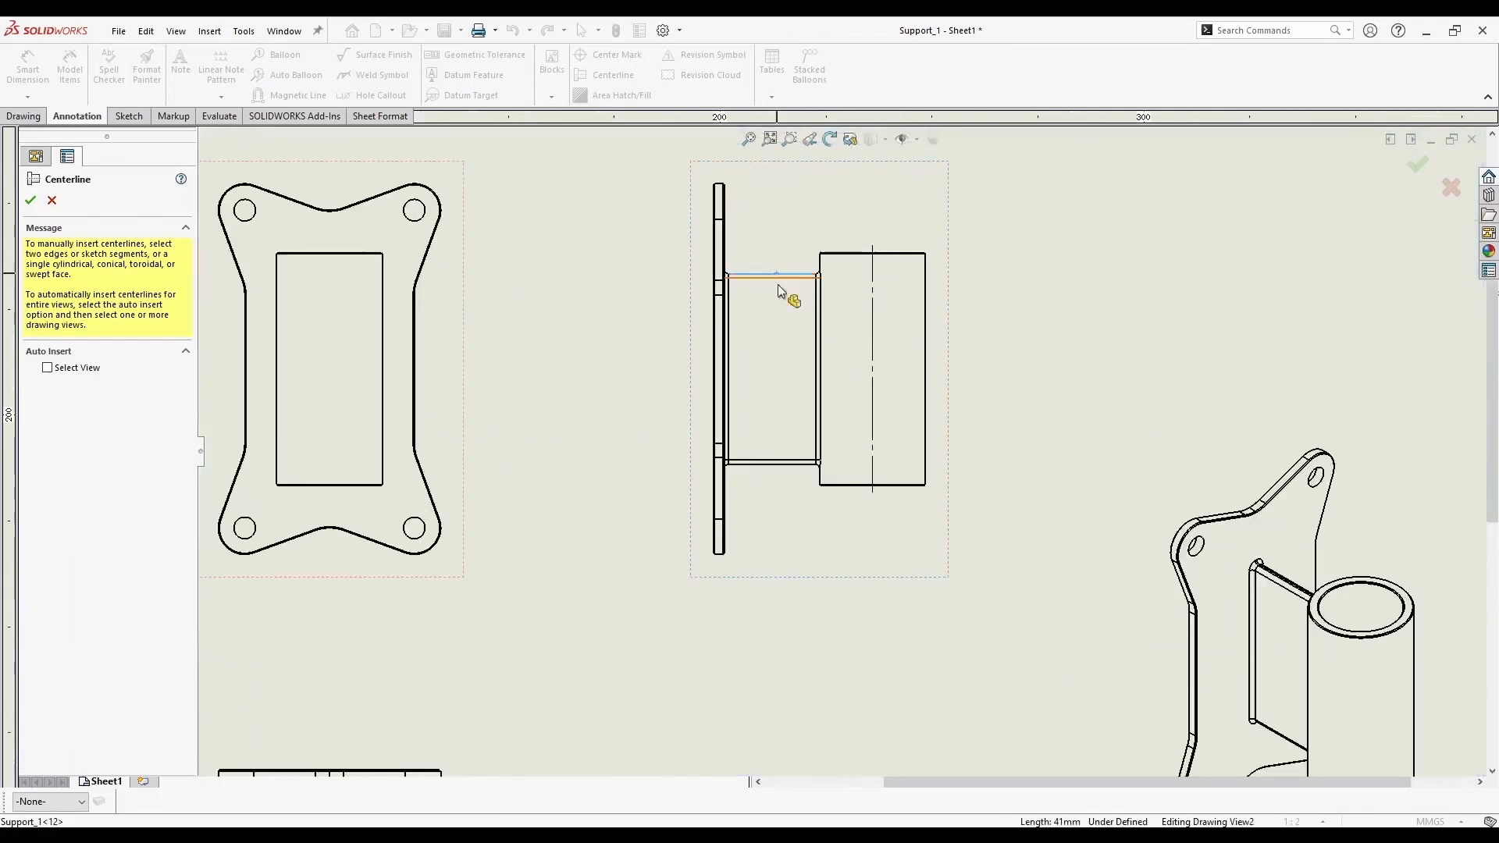
click(779, 463)
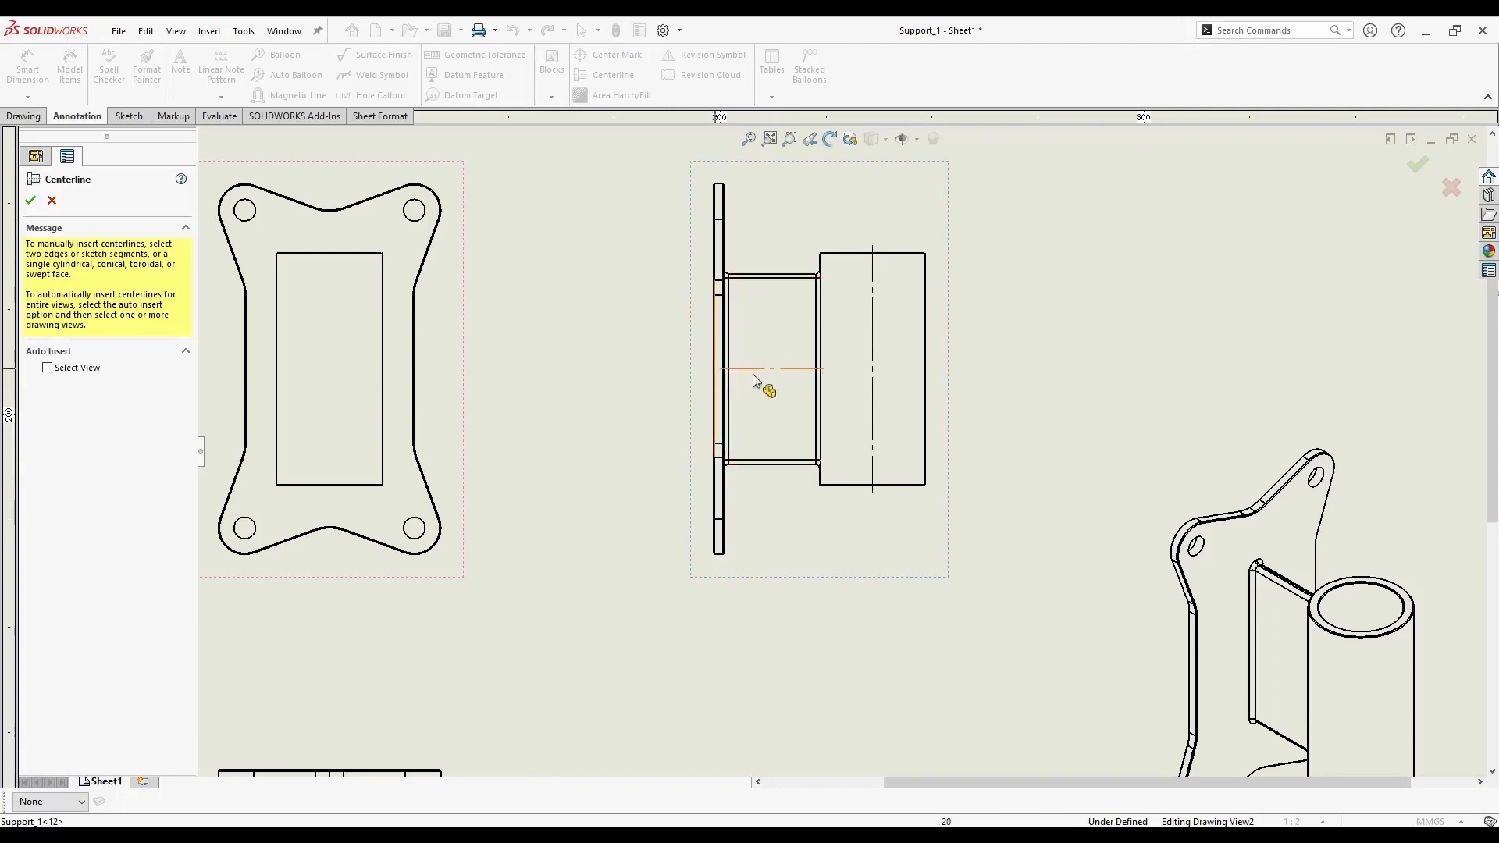
Add centerlines to the tube in the Back view and between the rib's two side edges in the top view
scroll(713, 401, up, 4)
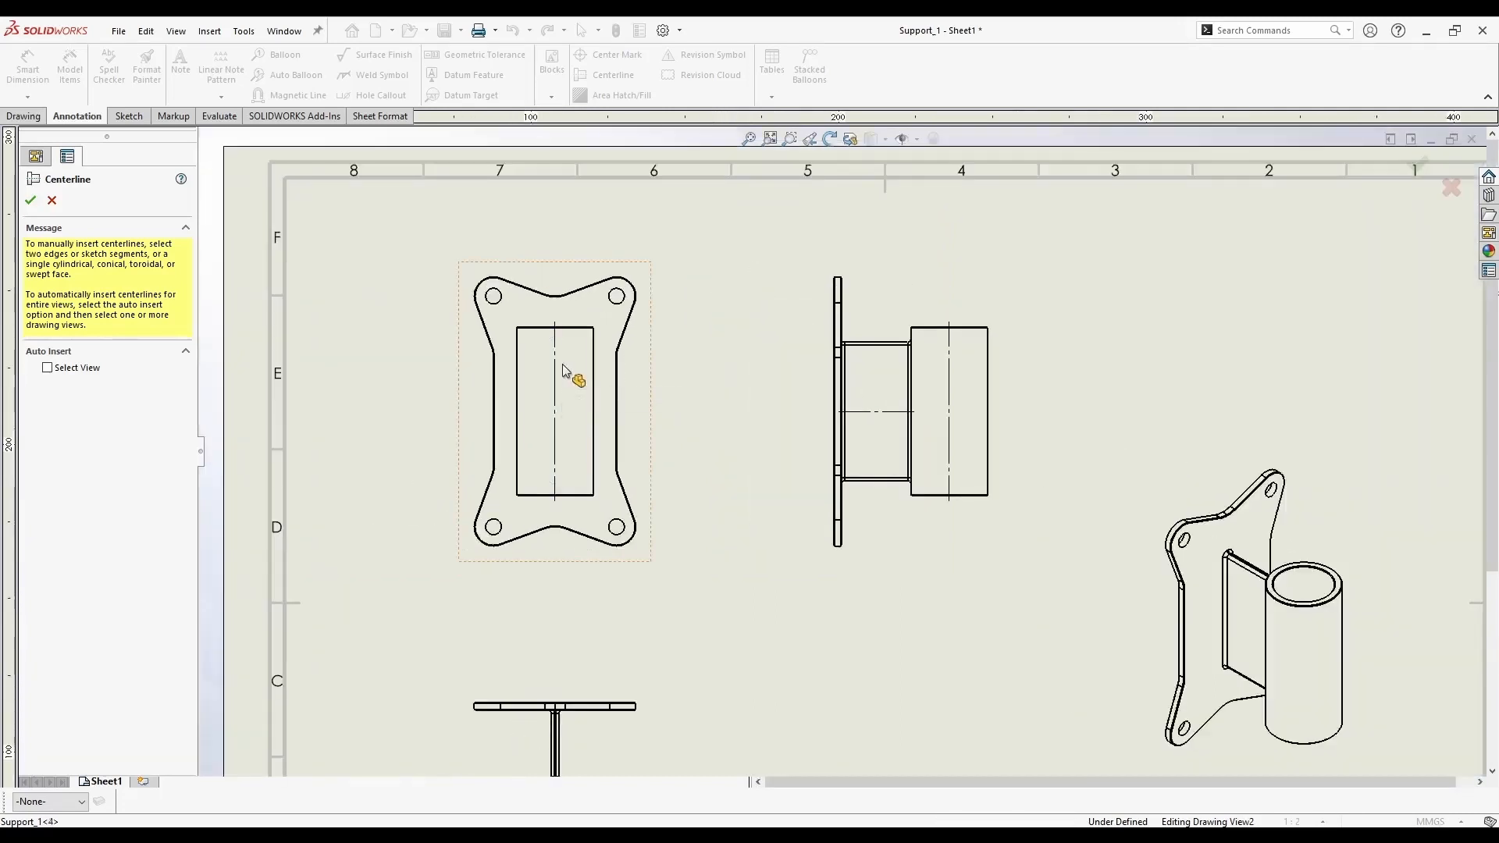
scroll(702, 437, up, 2)
scroll(687, 663, down, 4)
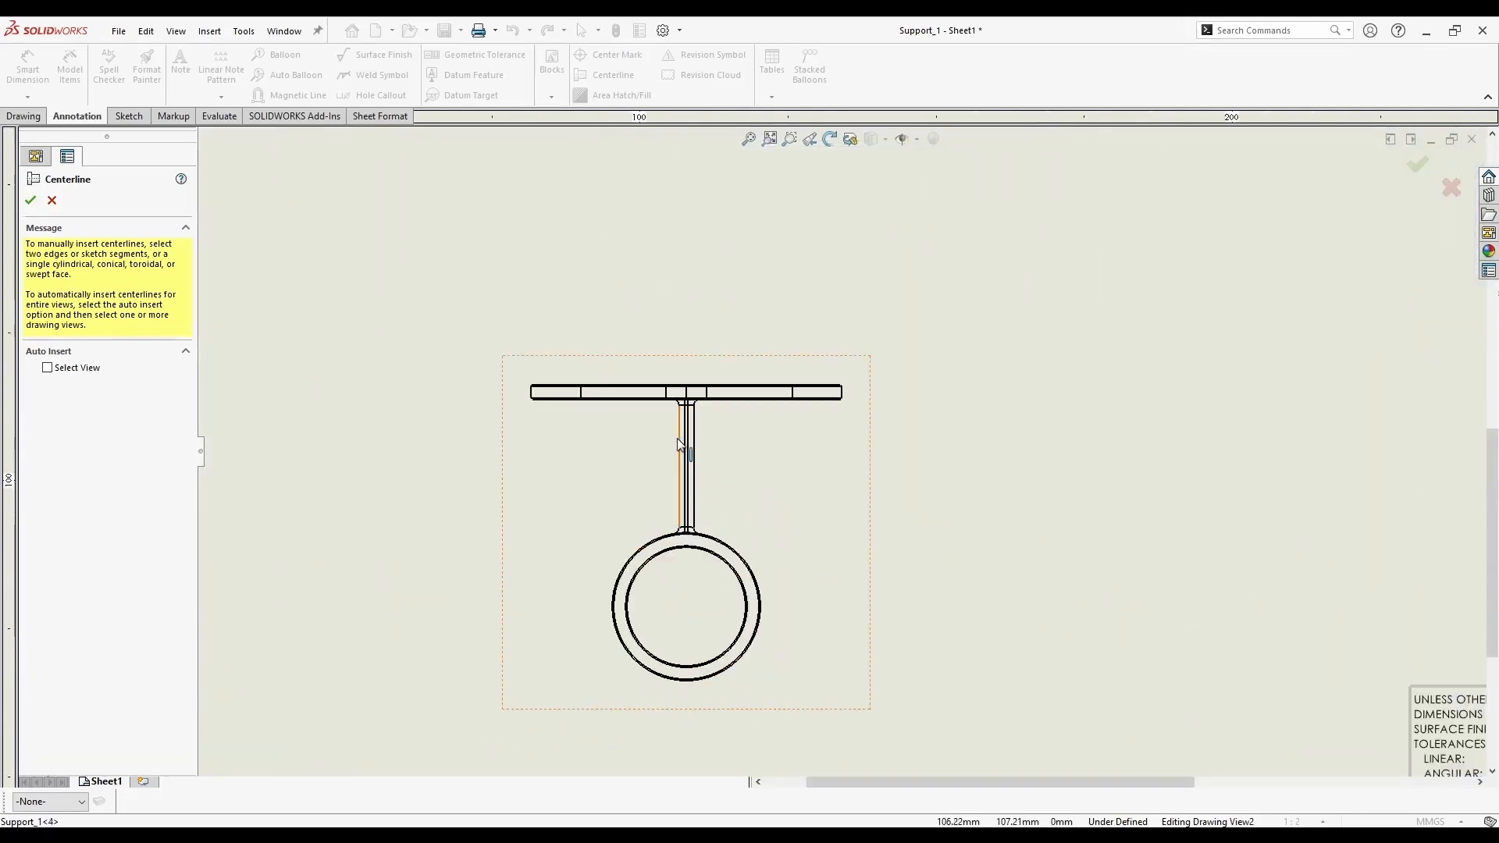
scroll(694, 437, down, 3)
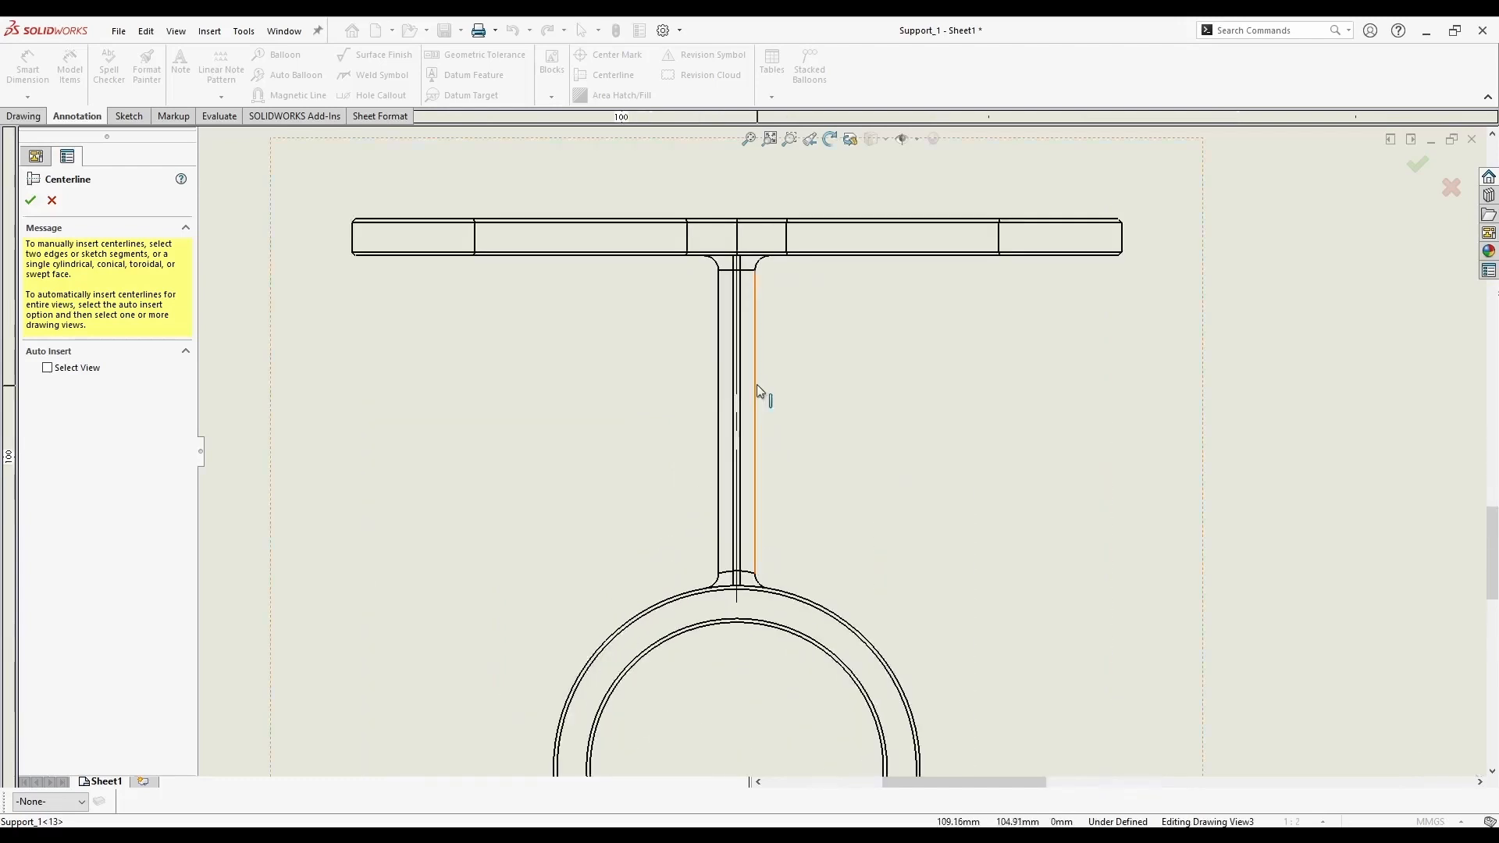
scroll(723, 367, up, 2)
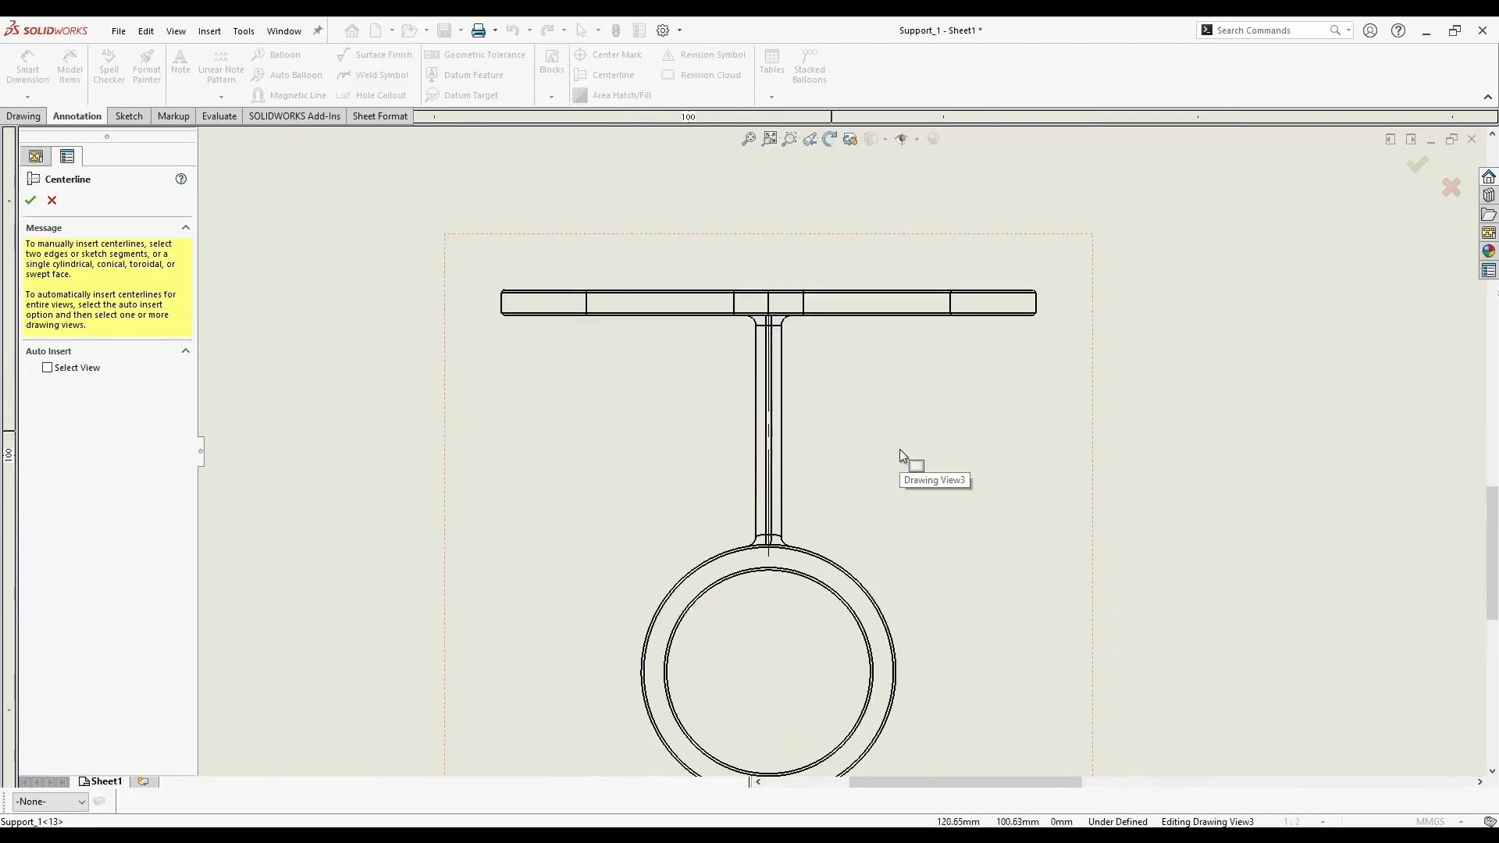
scroll(900, 452, up, 4)
key(f)
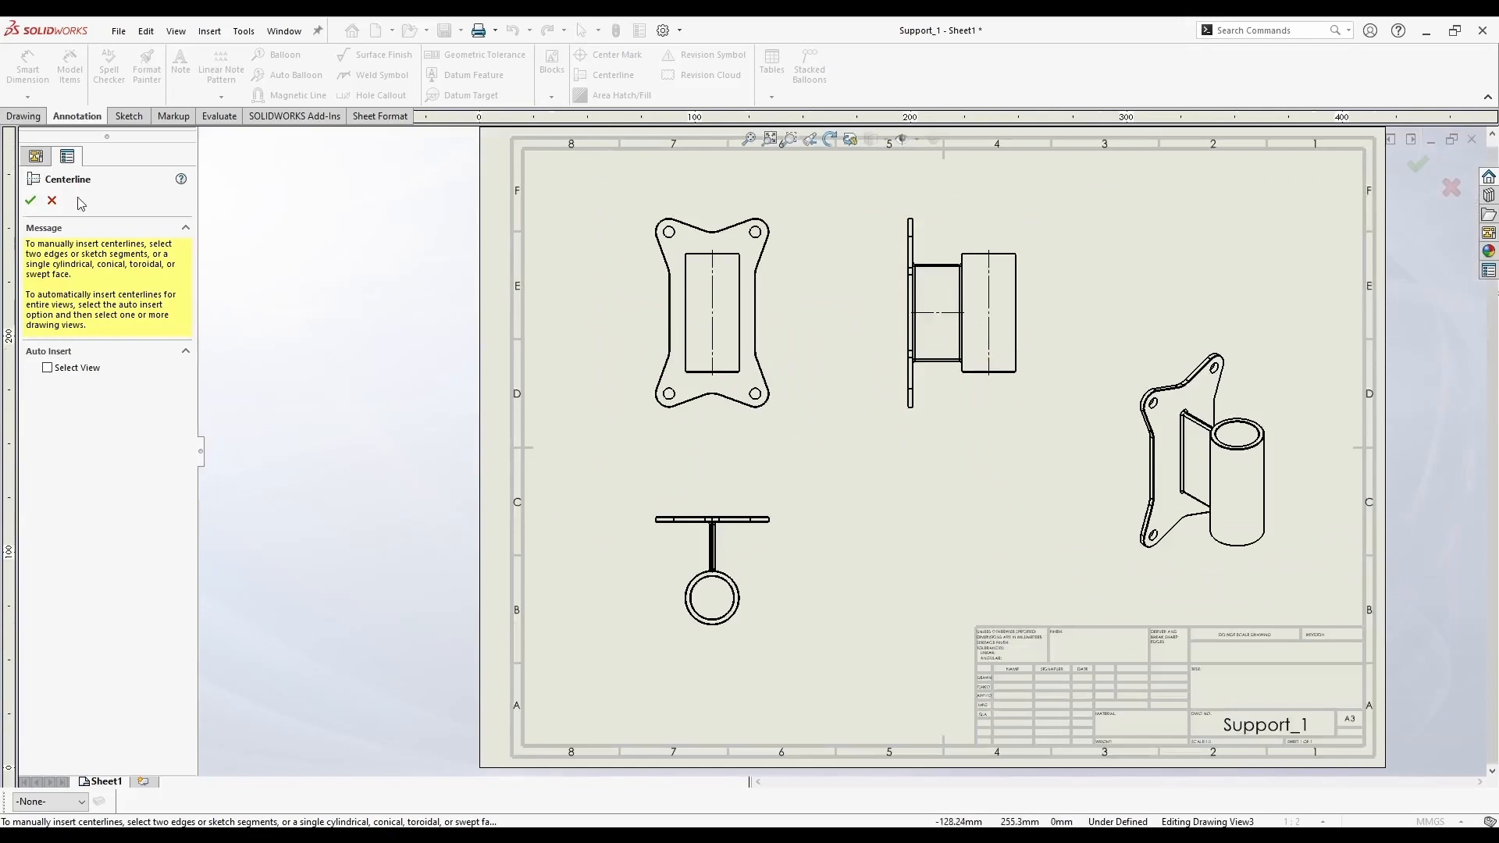
click(30, 200)
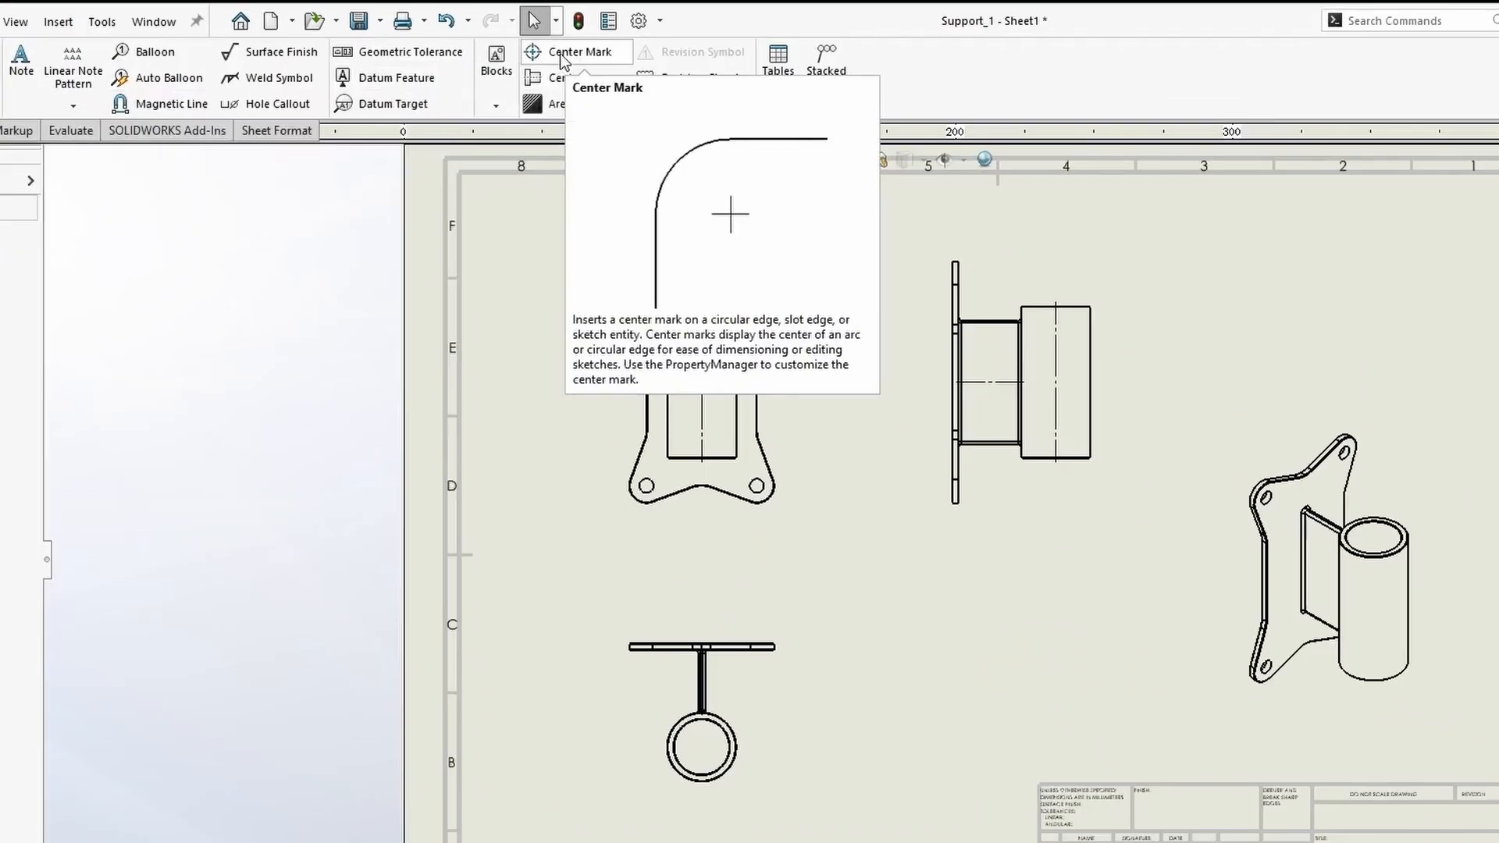
Add center marks to the four plate holes in the Back view and to the tube's circle in the top view
click(607, 54)
scroll(767, 301, down, 2)
click(736, 202)
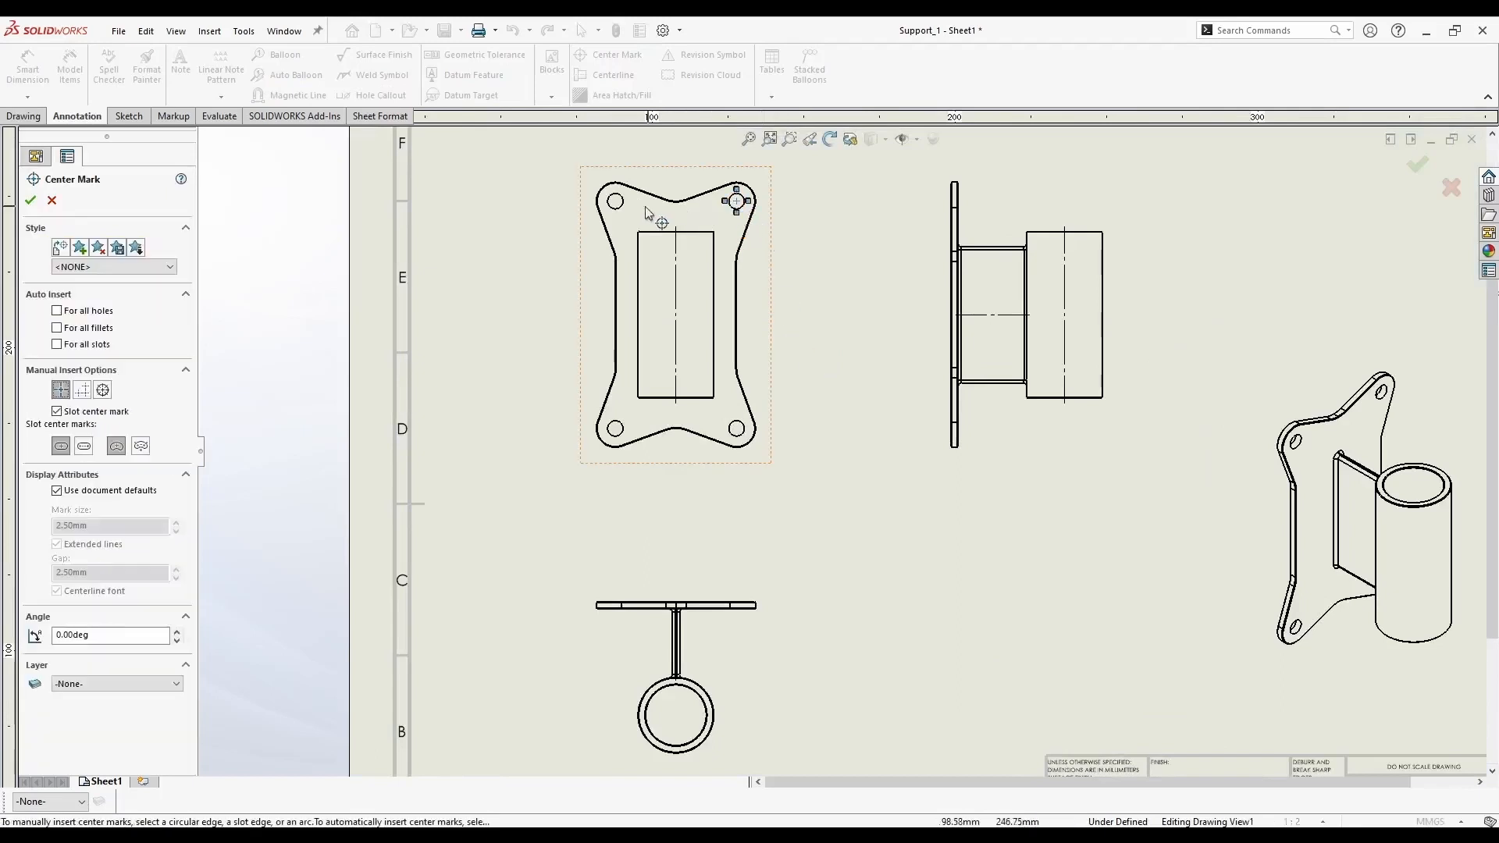
click(615, 201)
click(738, 436)
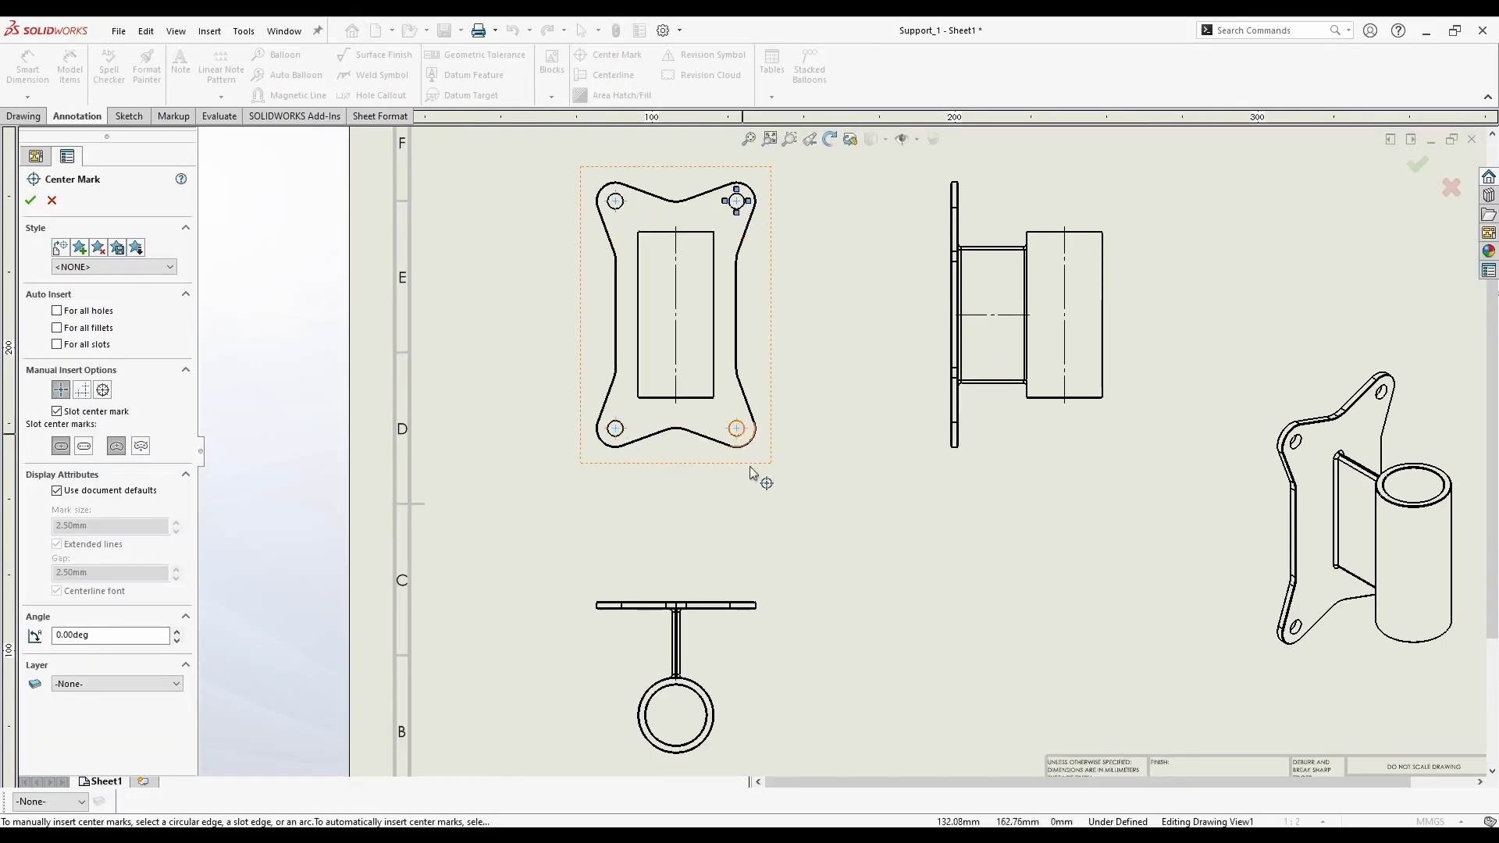
scroll(765, 547, down, 2)
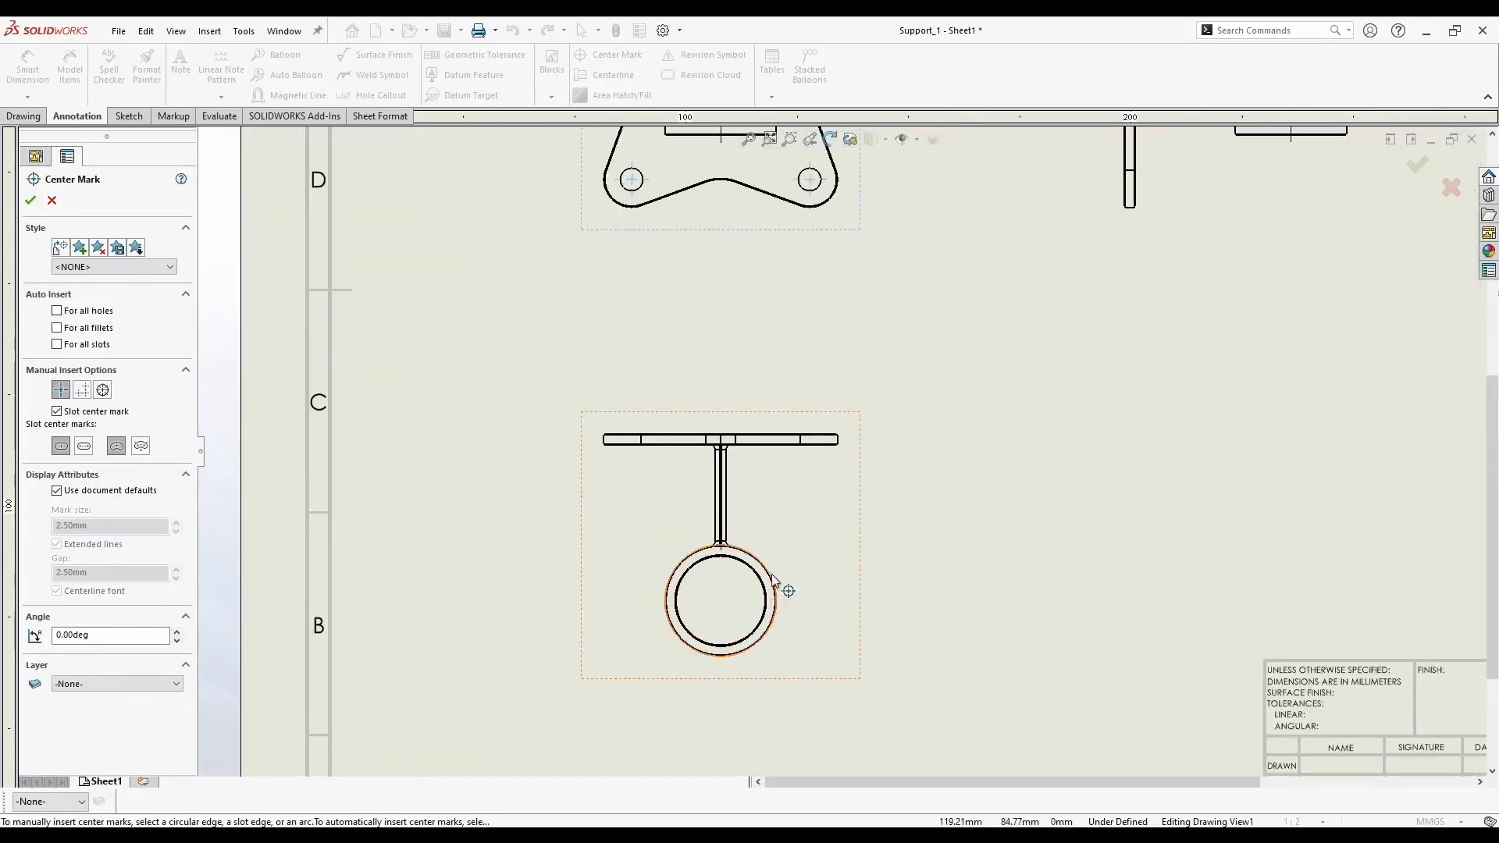
click(771, 579)
scroll(835, 451, up, 2)
key(Escape)
key(f)
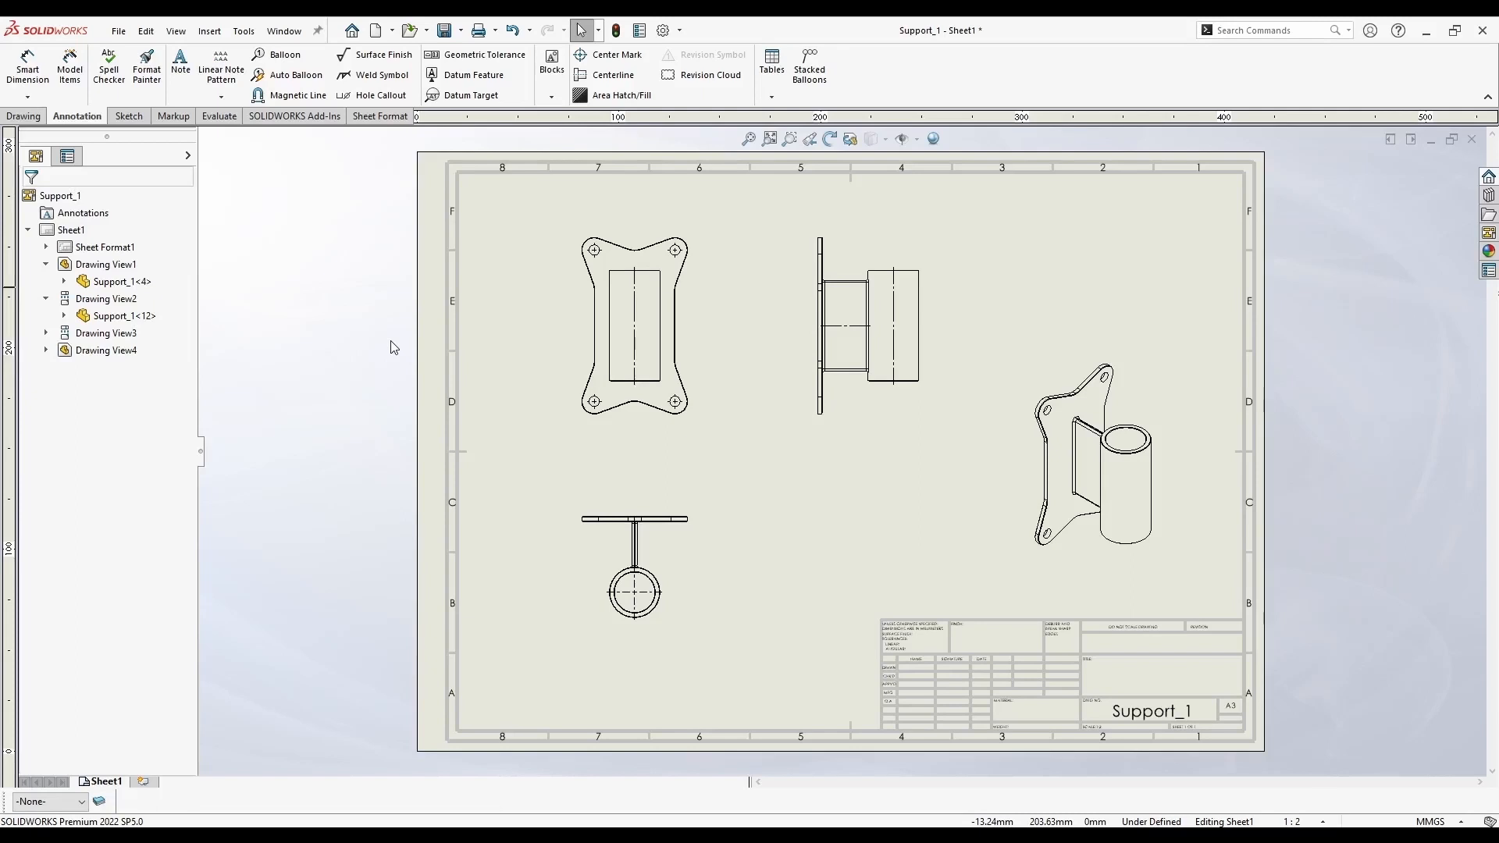
Dimension the tube's overall height in the side view, placing the dimension to the right of the tube
click(28, 69)
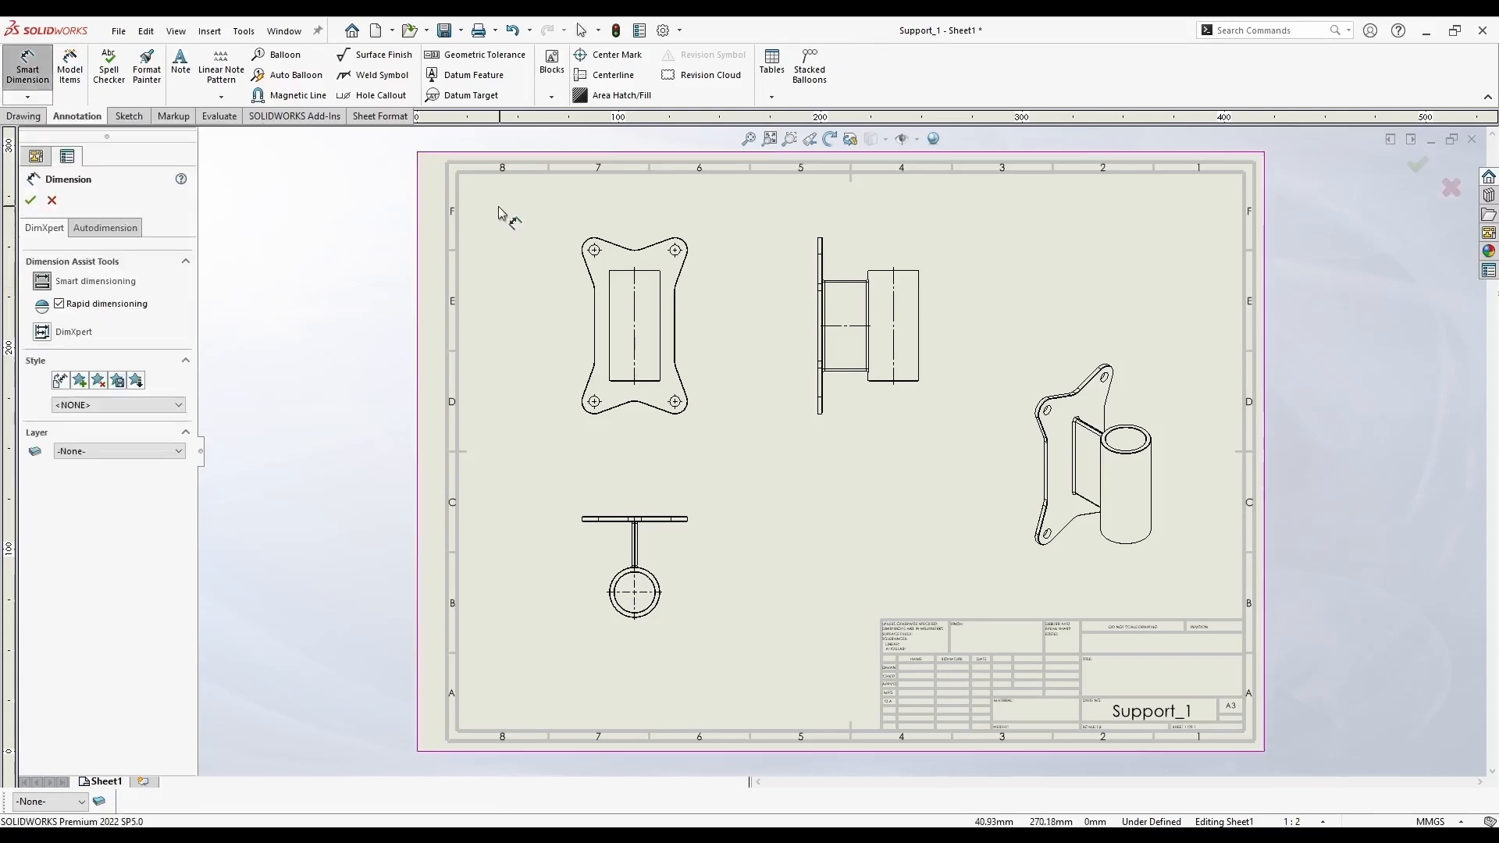
scroll(920, 301, down, 4)
scroll(875, 424, down, 2)
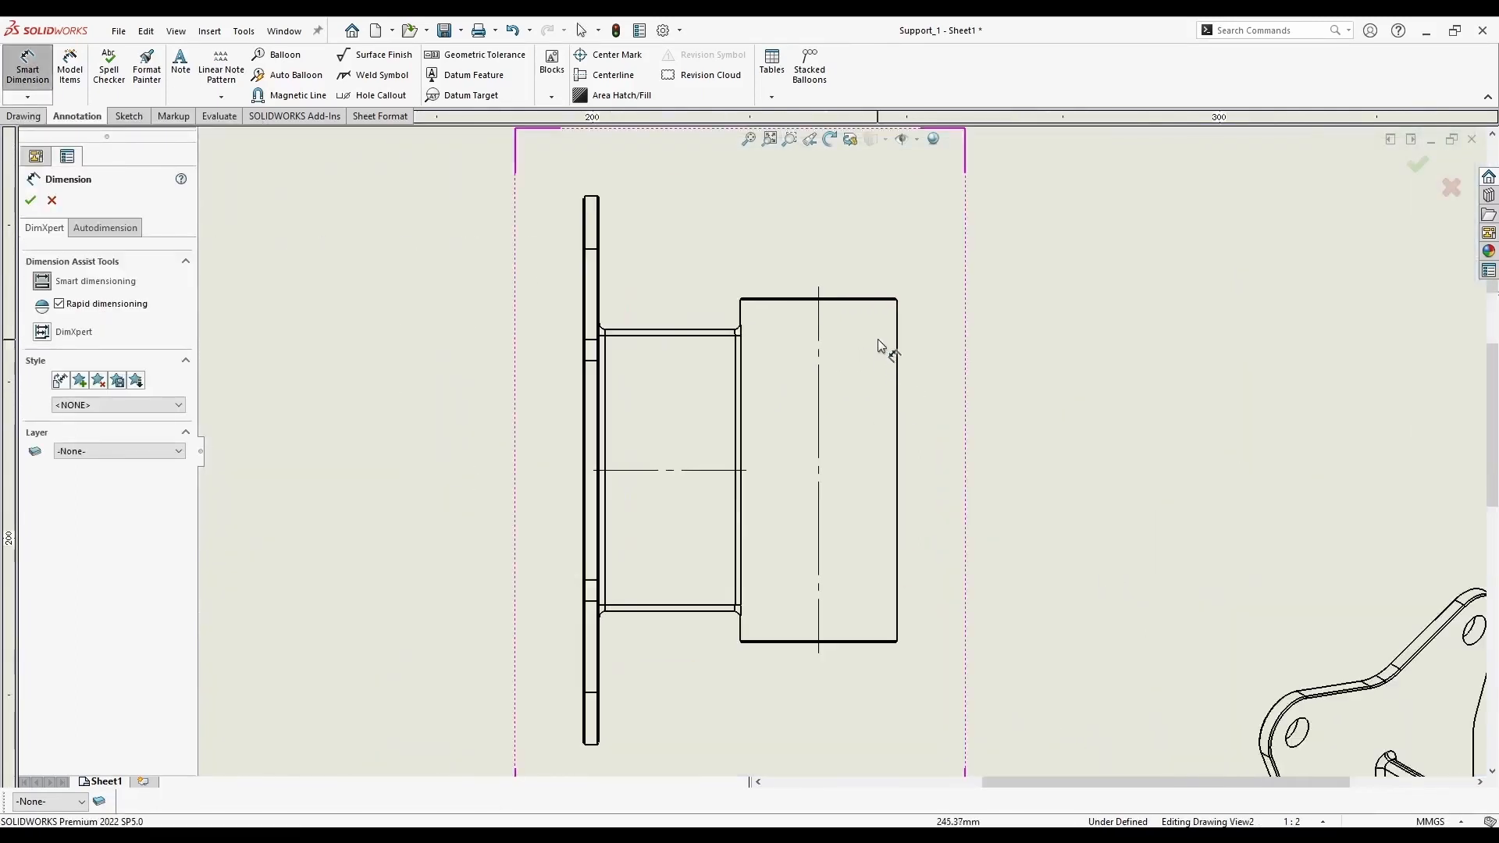
click(882, 303)
click(880, 546)
click(976, 473)
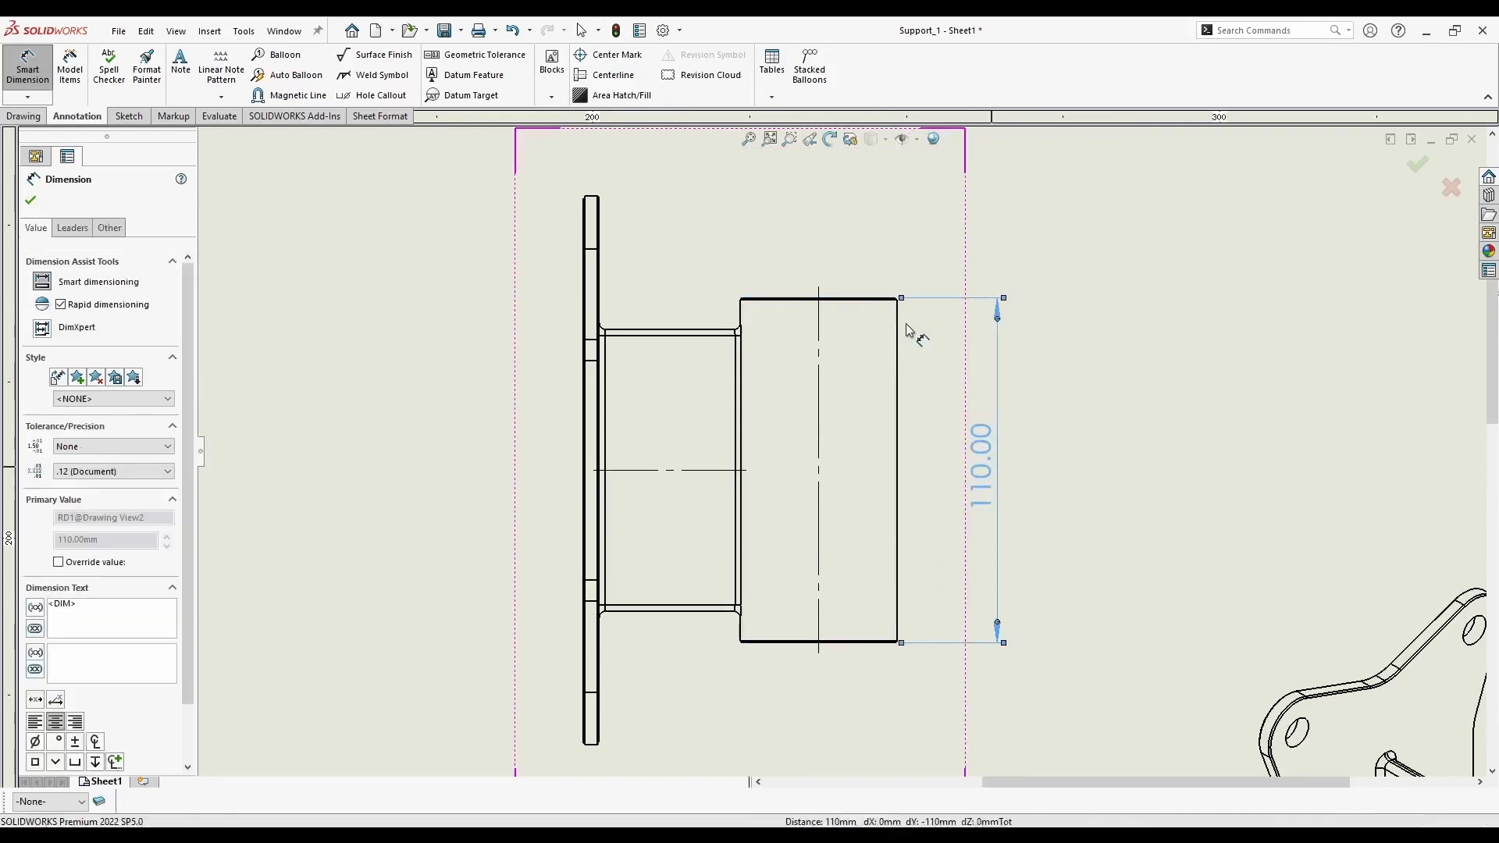
scroll(925, 246, down, 3)
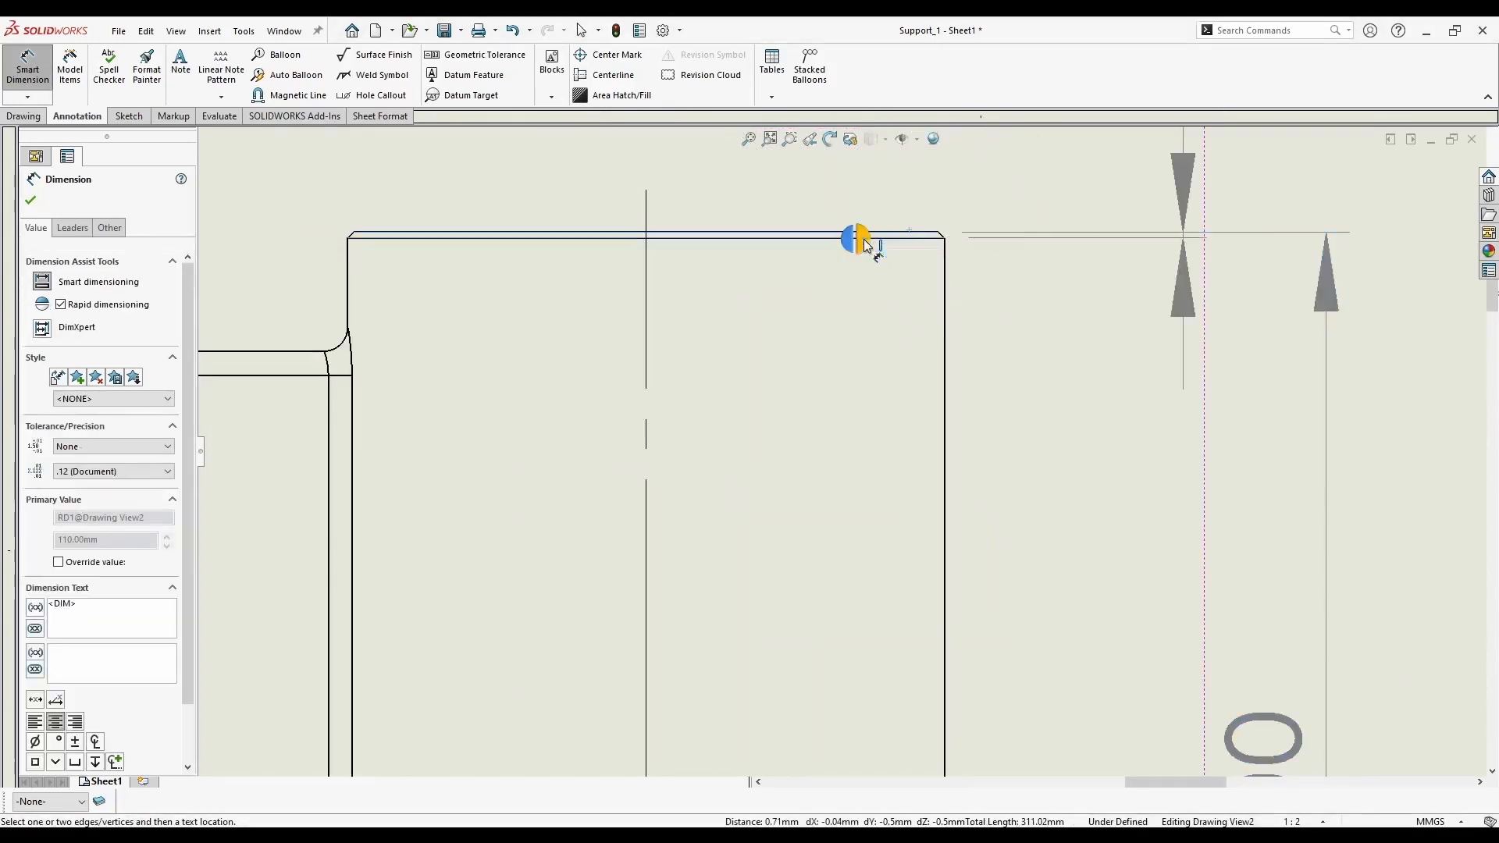
scroll(864, 245, up, 3)
scroll(886, 328, down, 1)
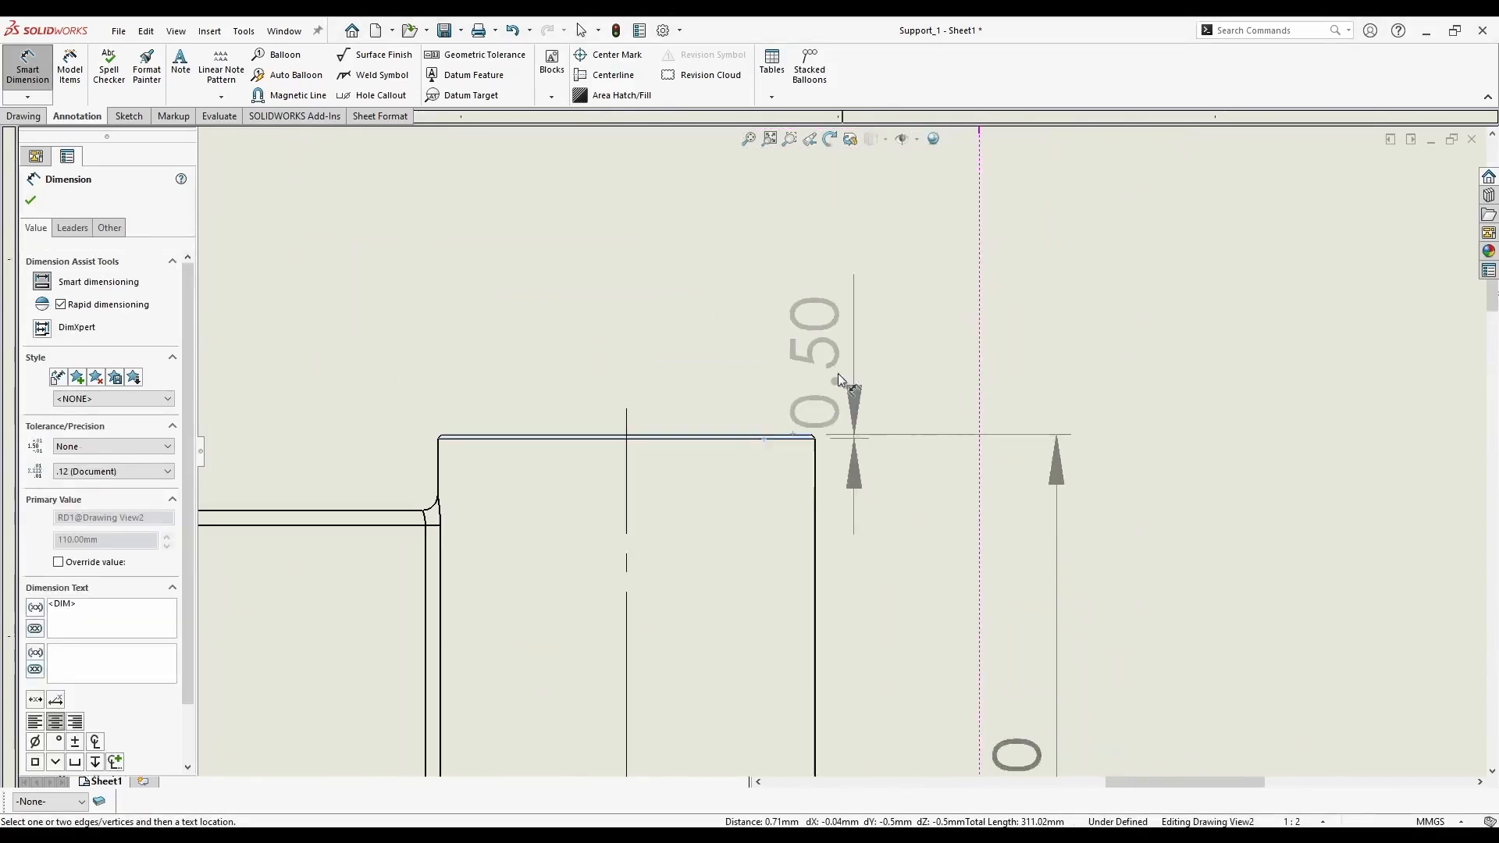
click(813, 435)
click(780, 439)
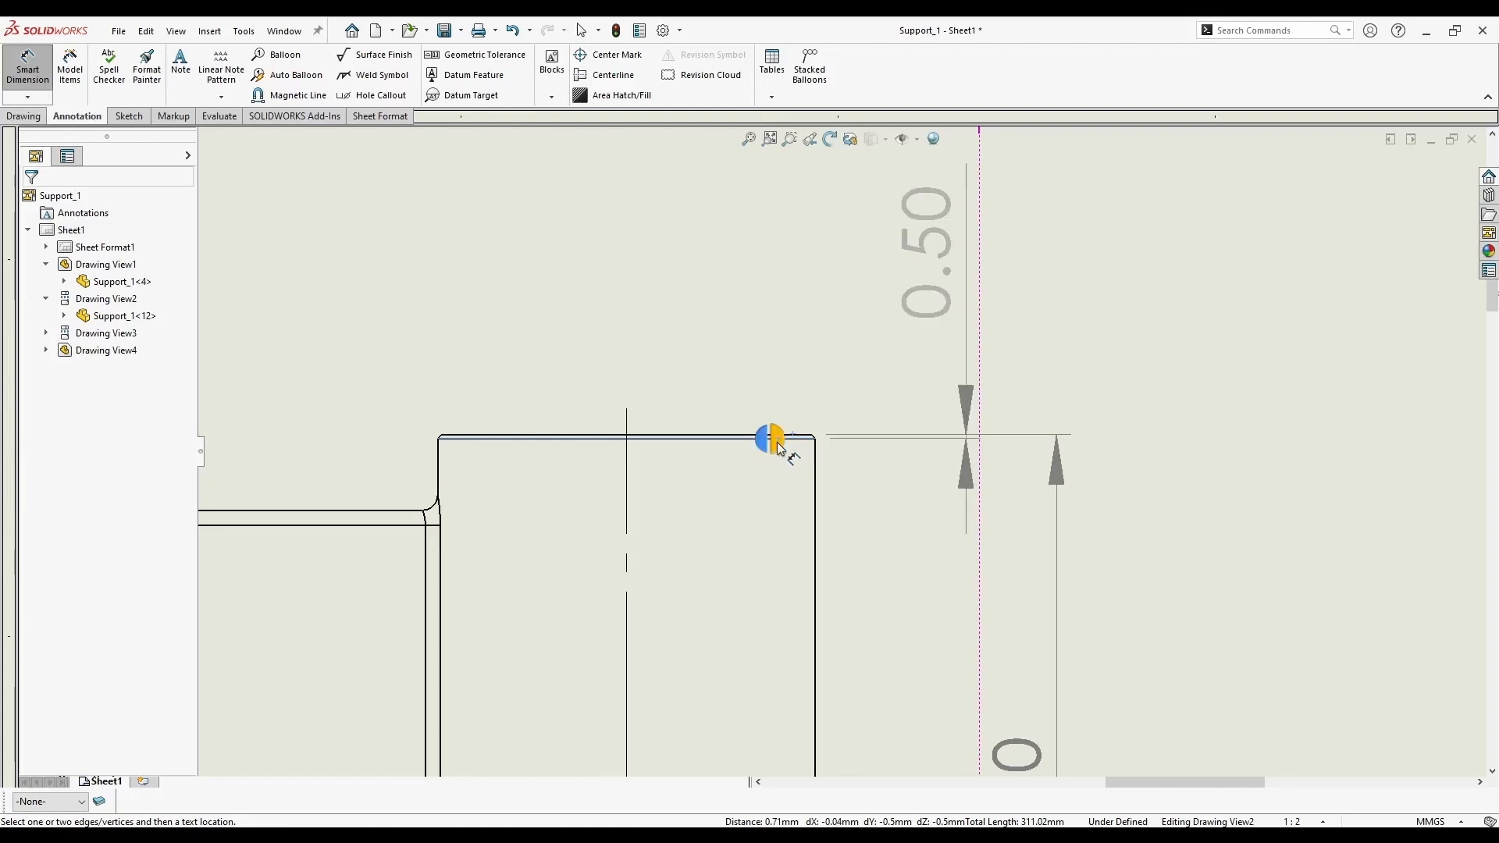
click(780, 449)
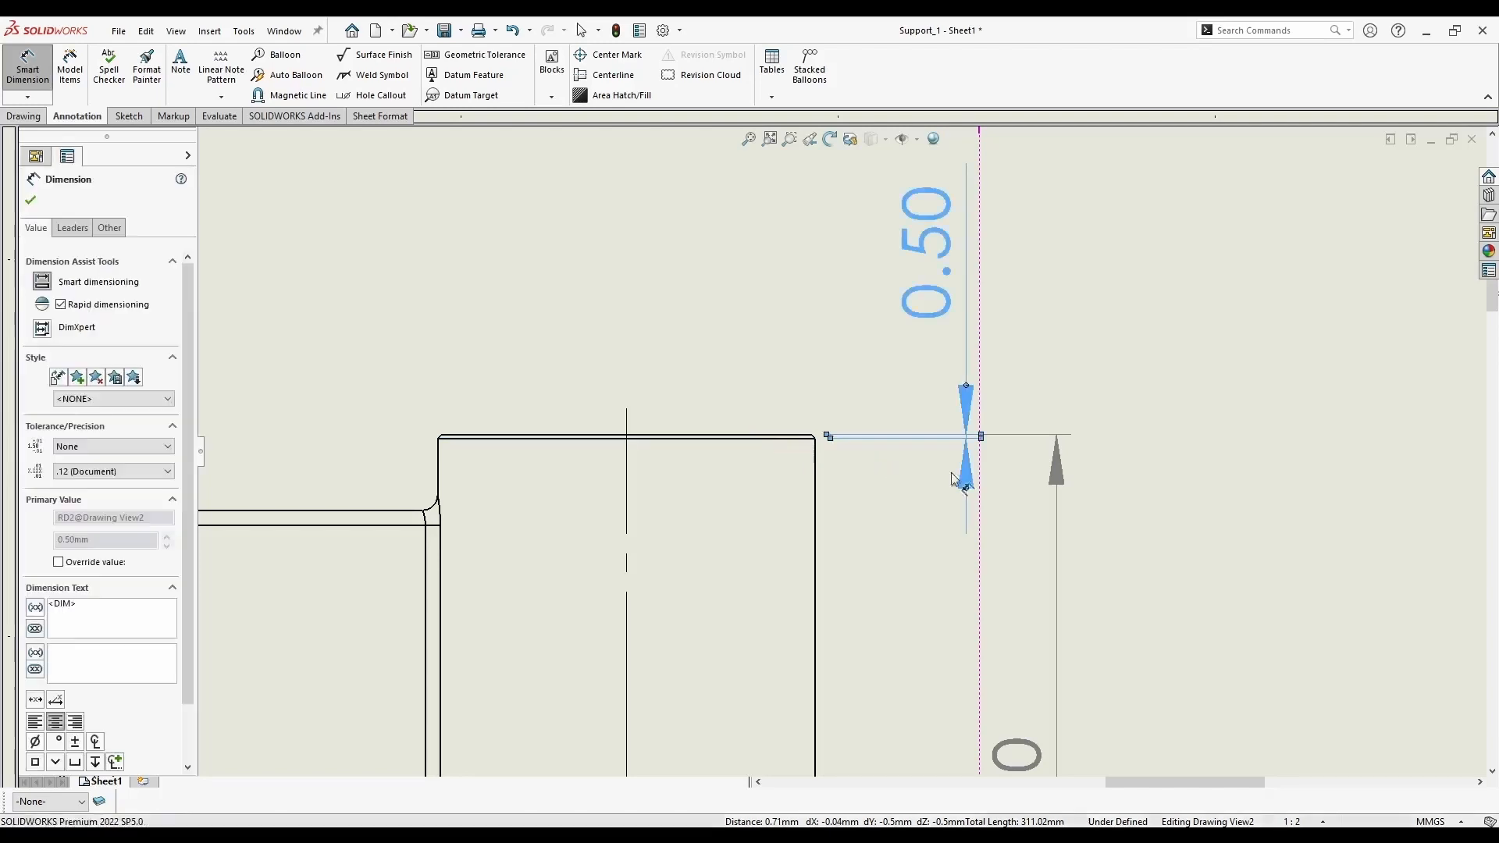
scroll(840, 449, up, 2)
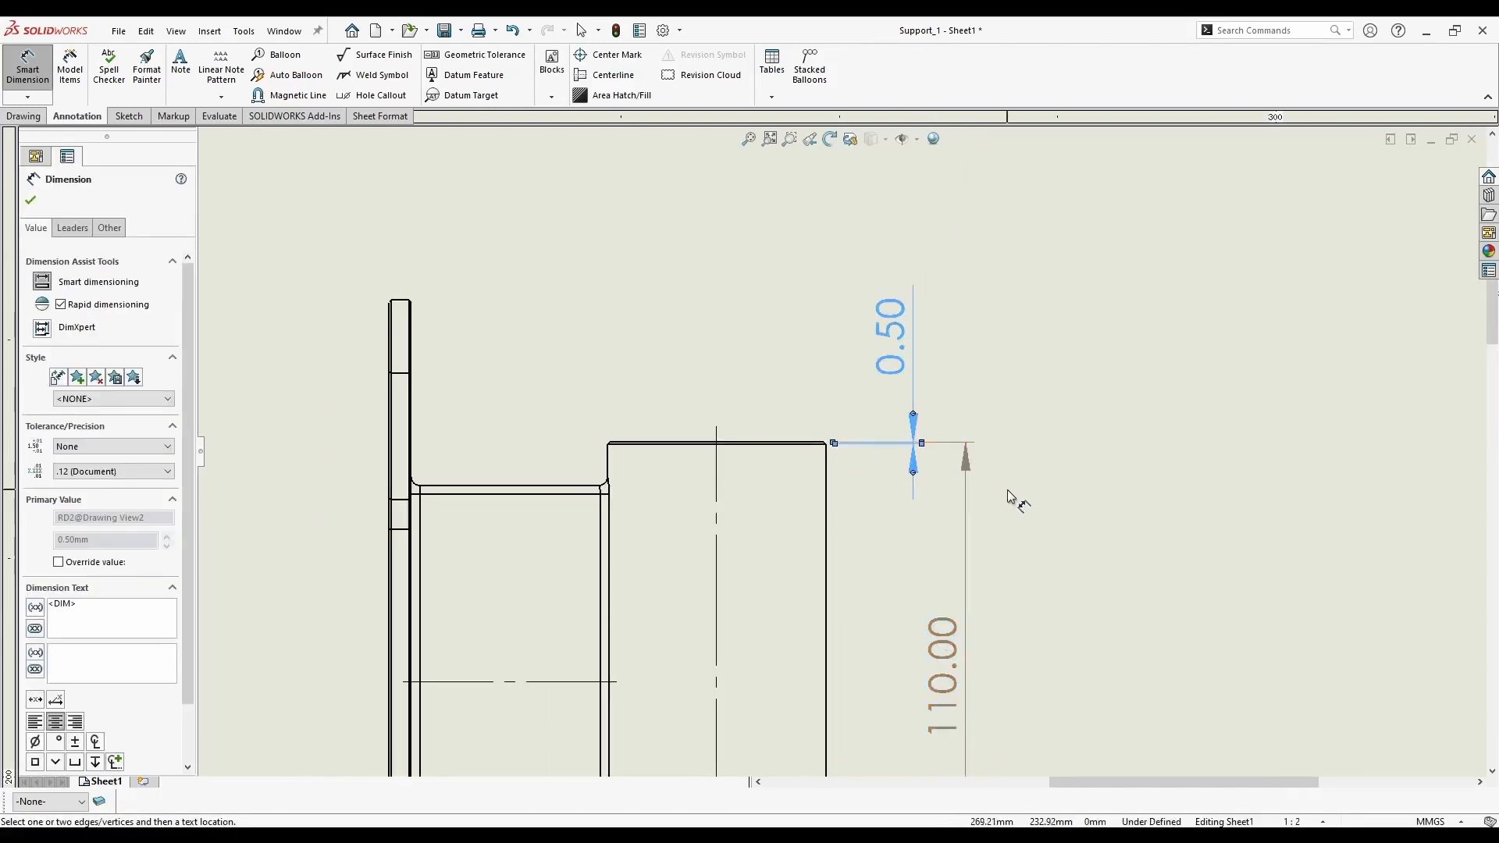
scroll(919, 605, up, 1)
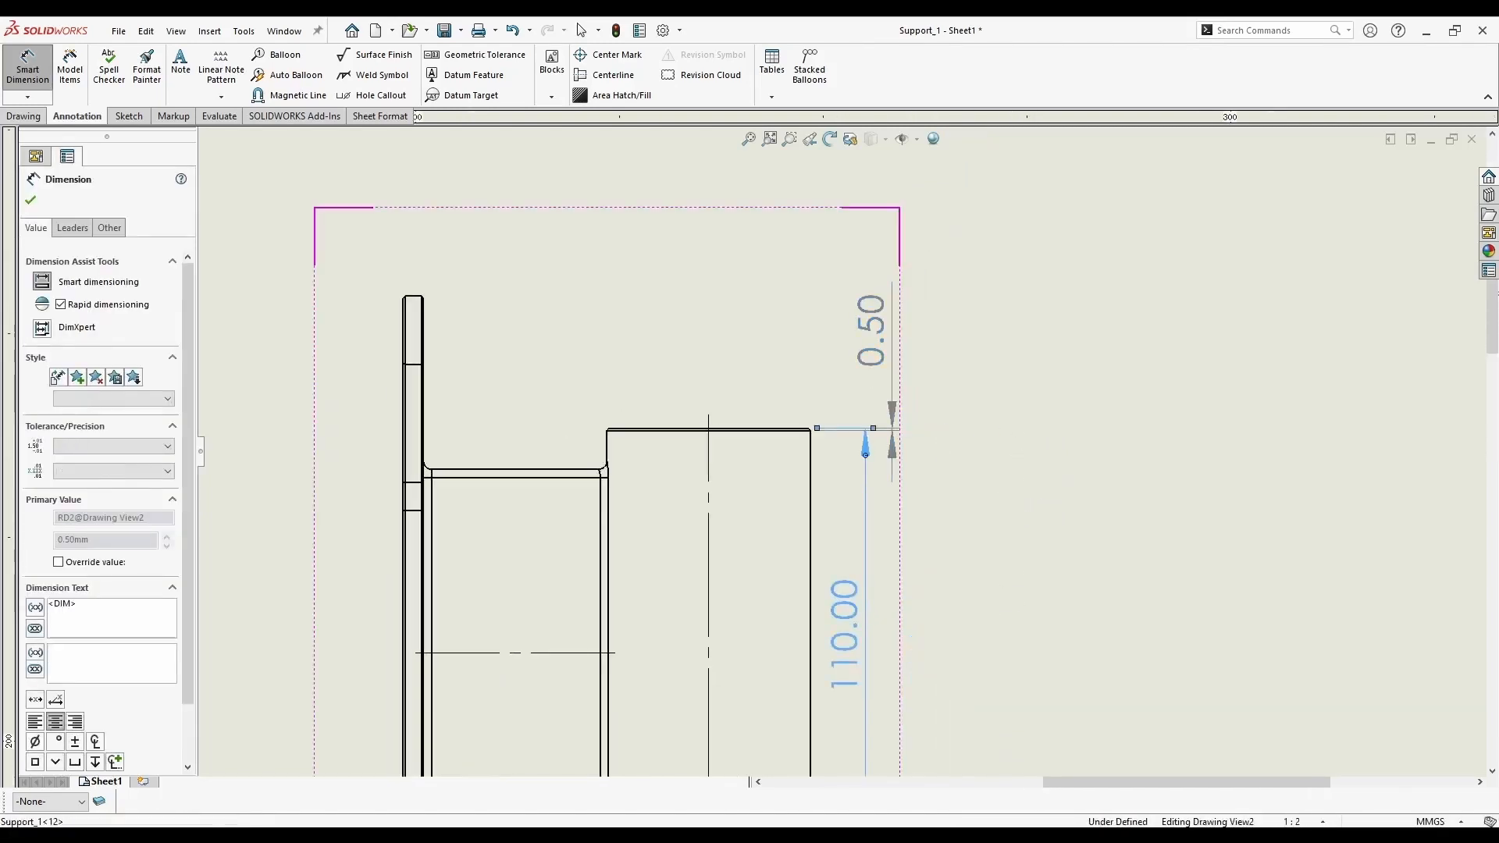
key(Delete)
Dimension the chamfer at the tube's upper end in the side view and append "x45°" to the dimension text
scroll(819, 437, down, 1)
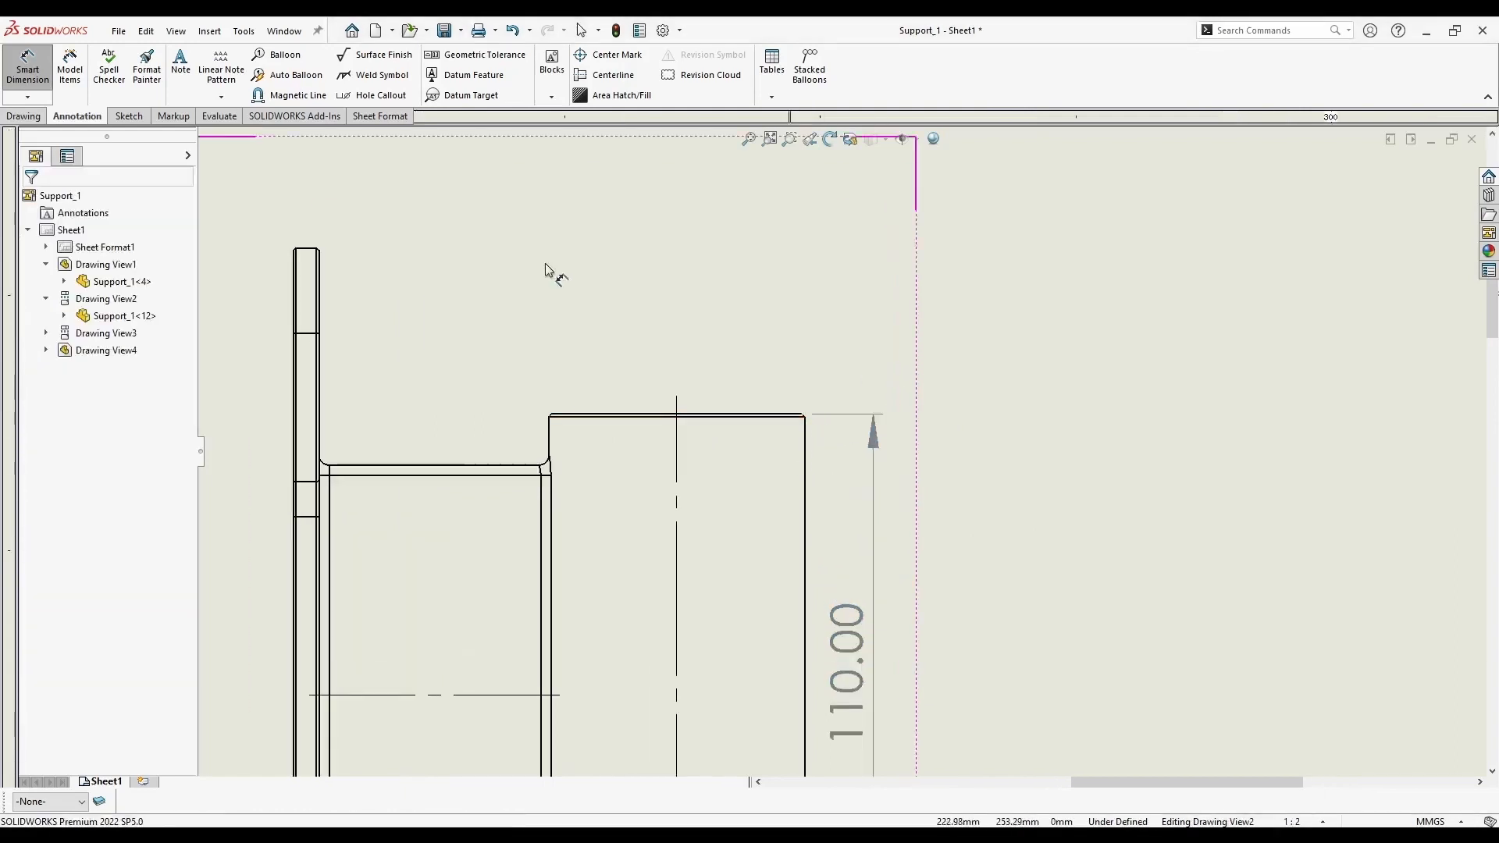
click(788, 416)
click(766, 414)
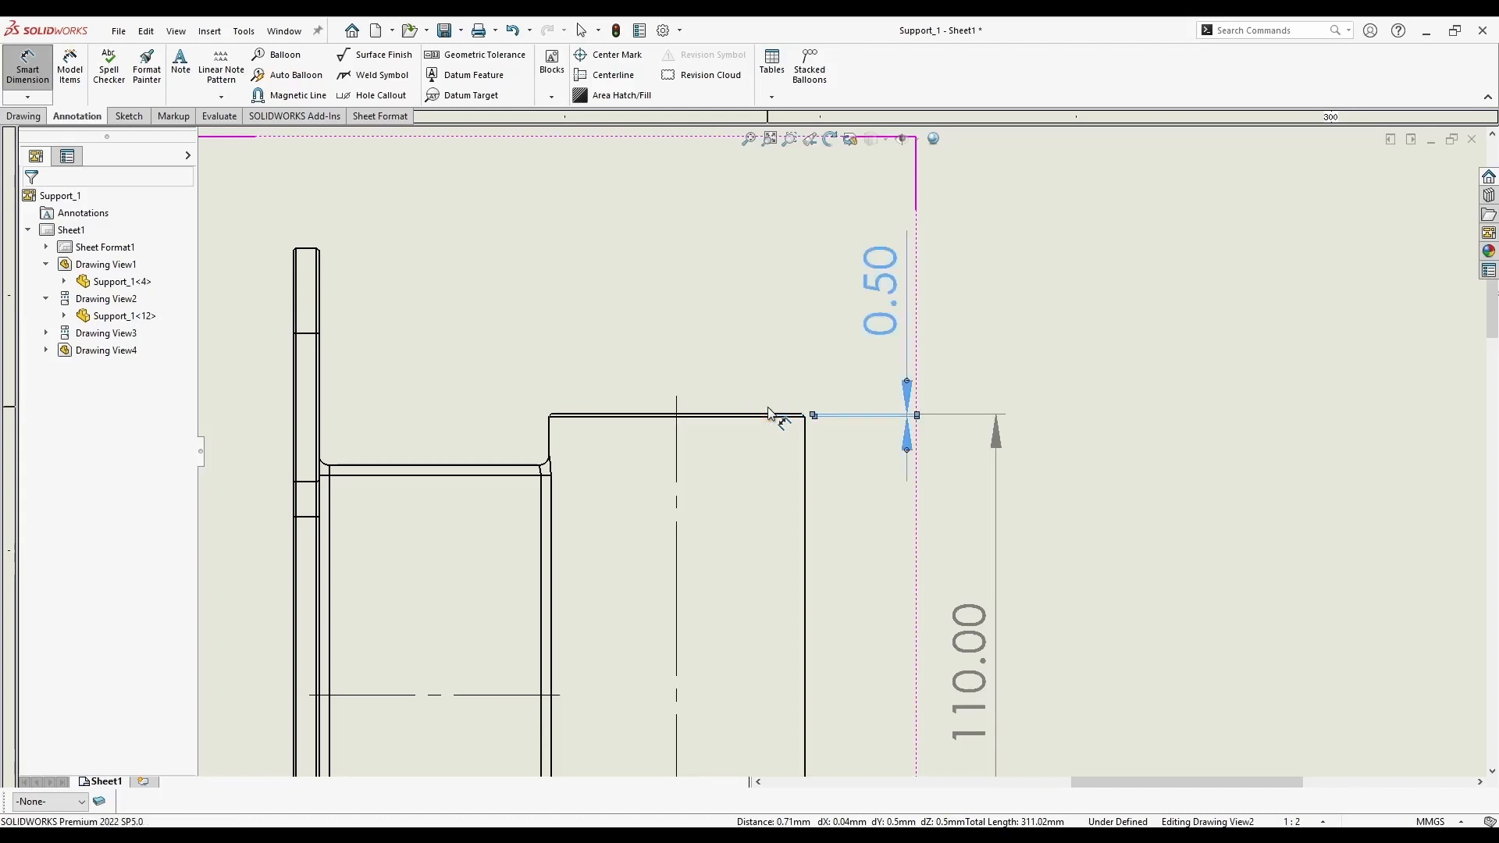
click(897, 259)
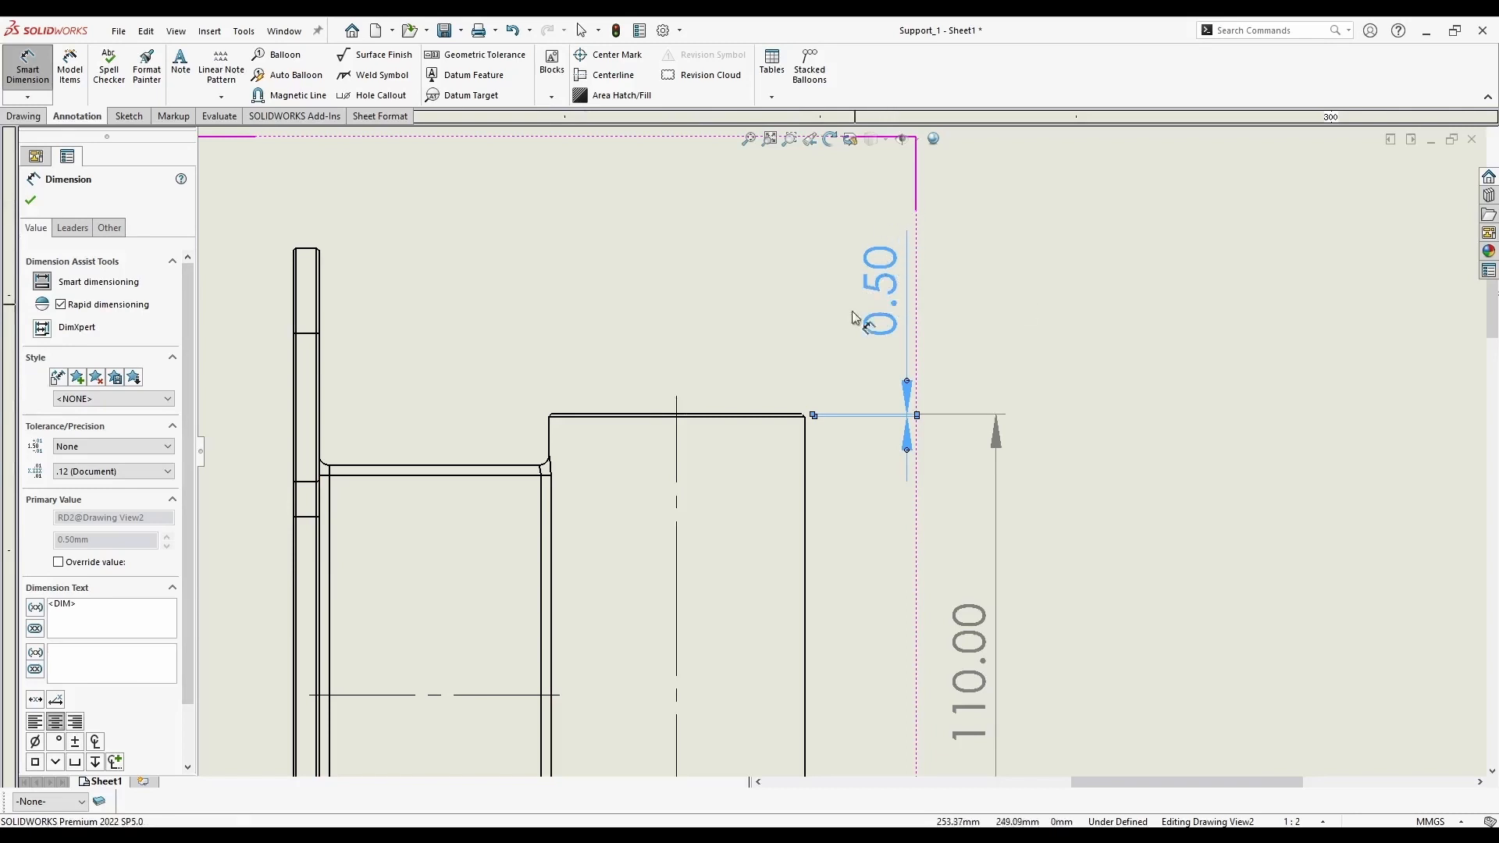
click(97, 605)
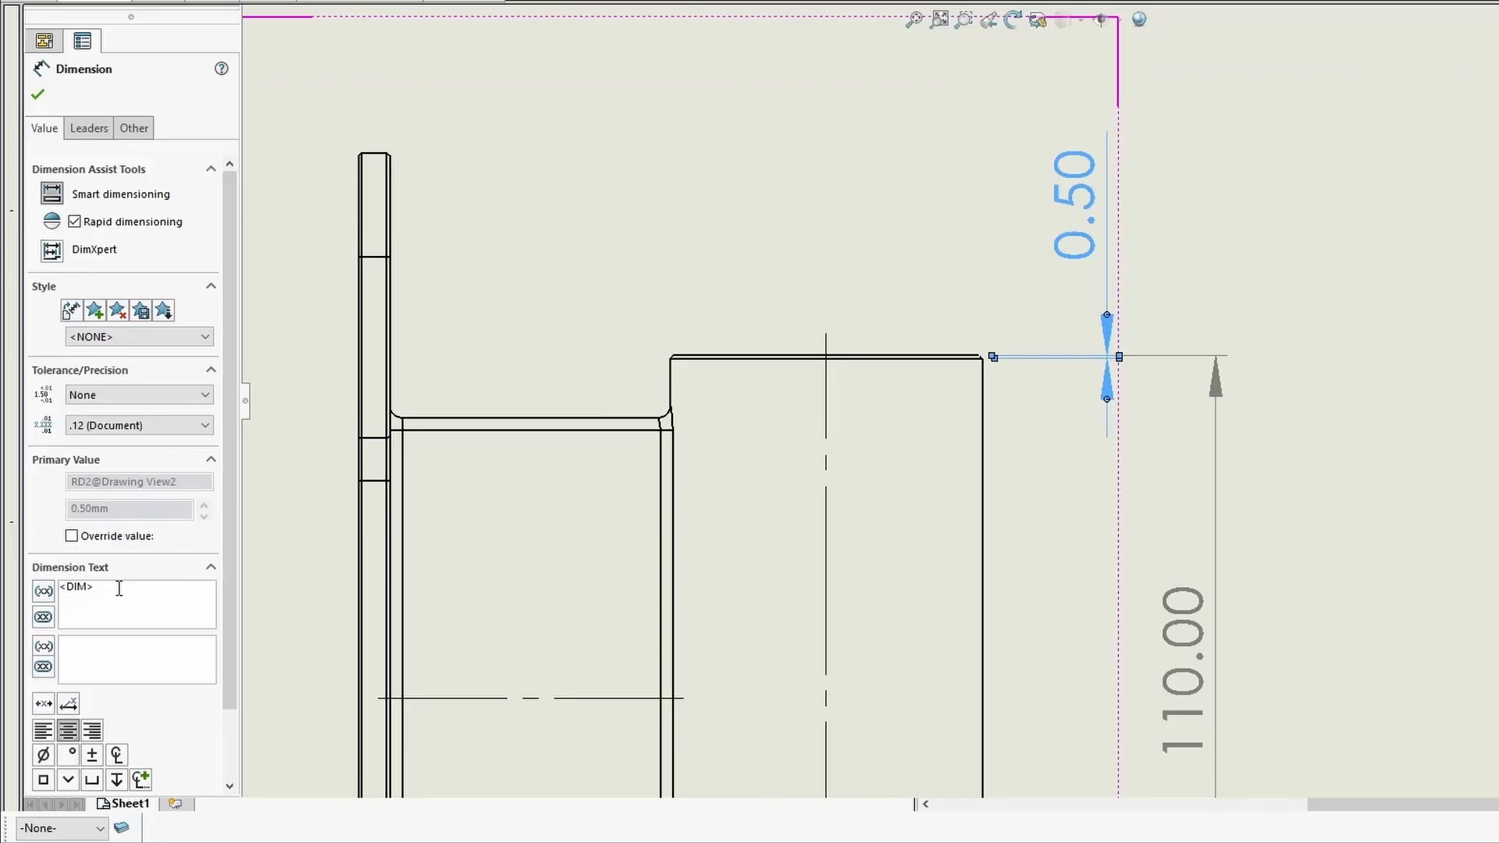
text(x45)
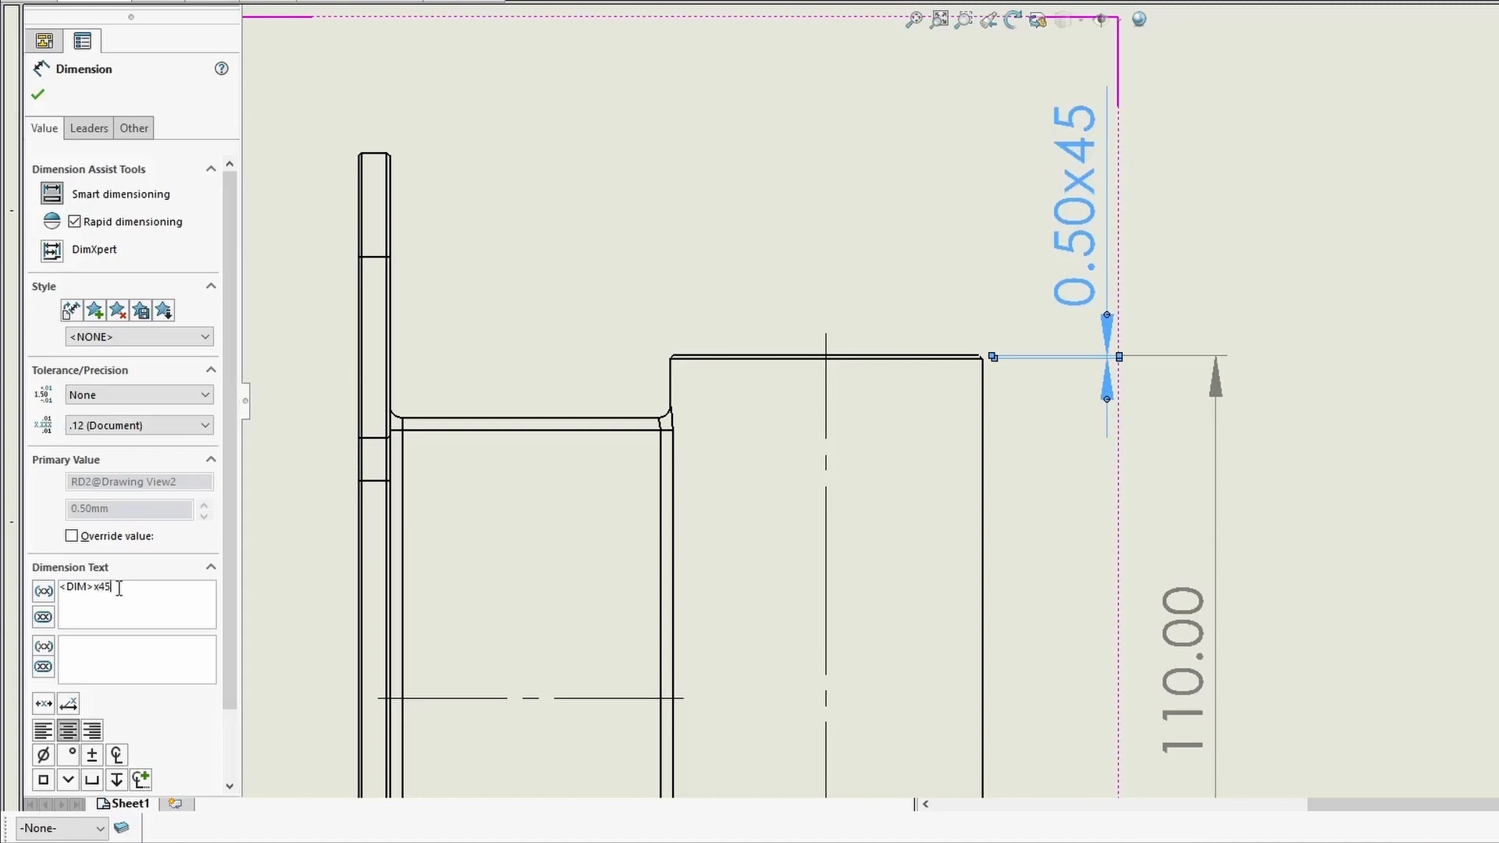
click(72, 755)
click(36, 94)
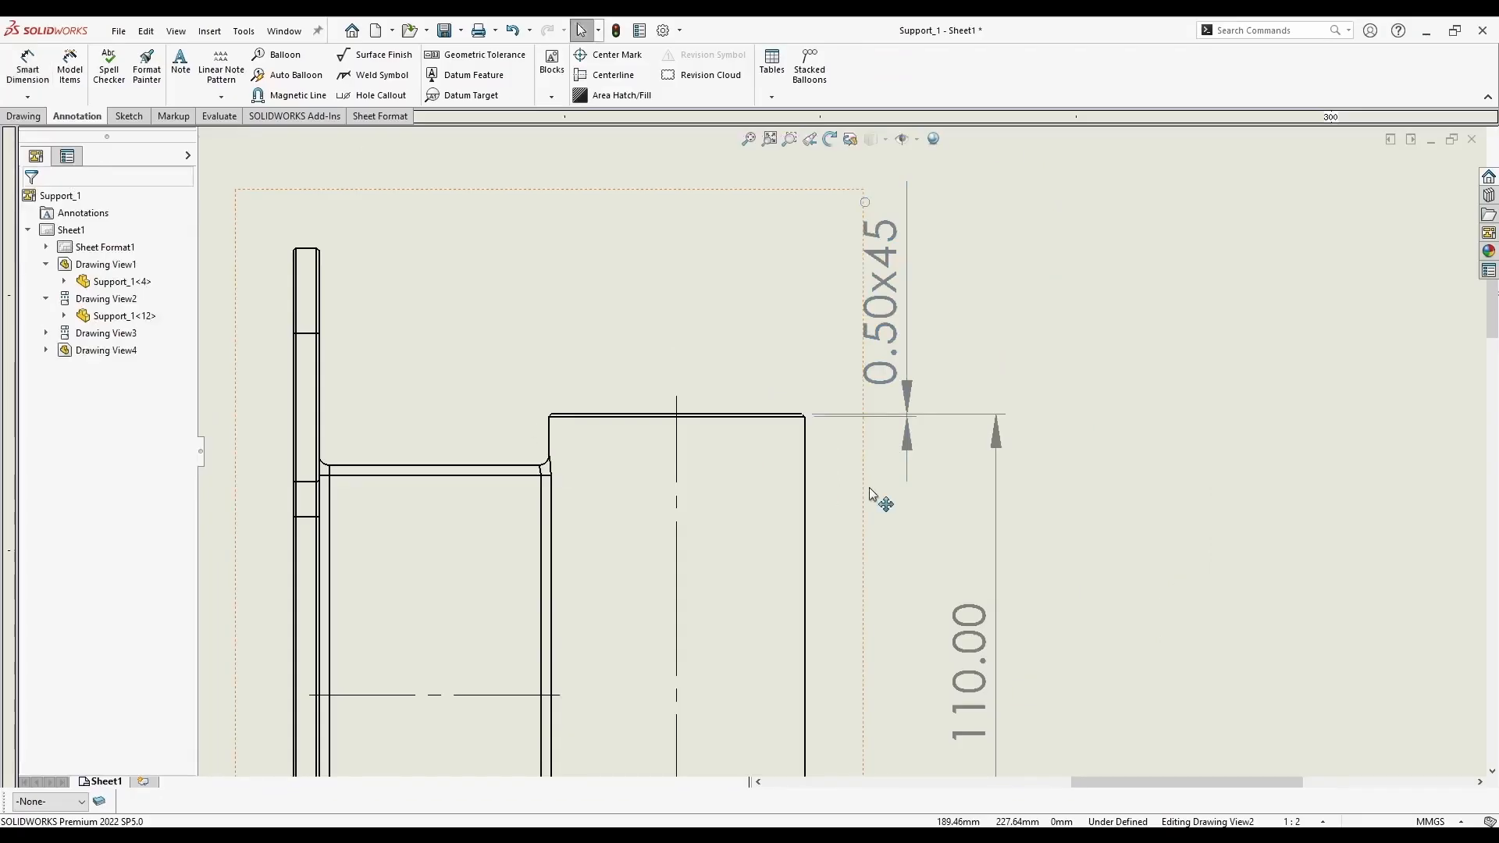
Dimension the chamfer at the tube's lower end in the side view and append "x45°" to its text
click(26, 62)
scroll(815, 673, up, 3)
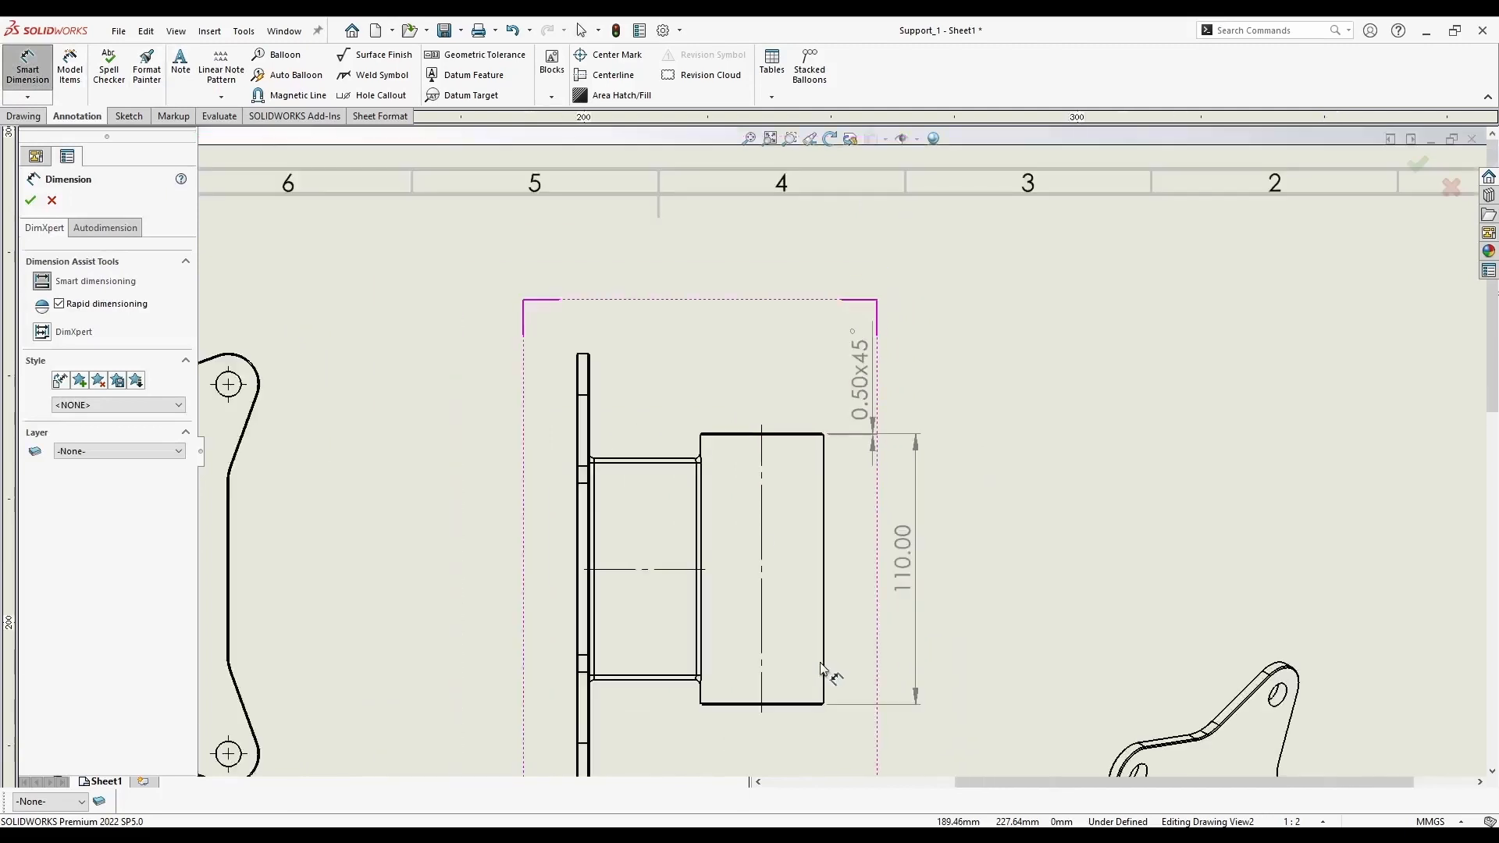
scroll(804, 675, down, 5)
scroll(801, 676, down, 2)
click(799, 605)
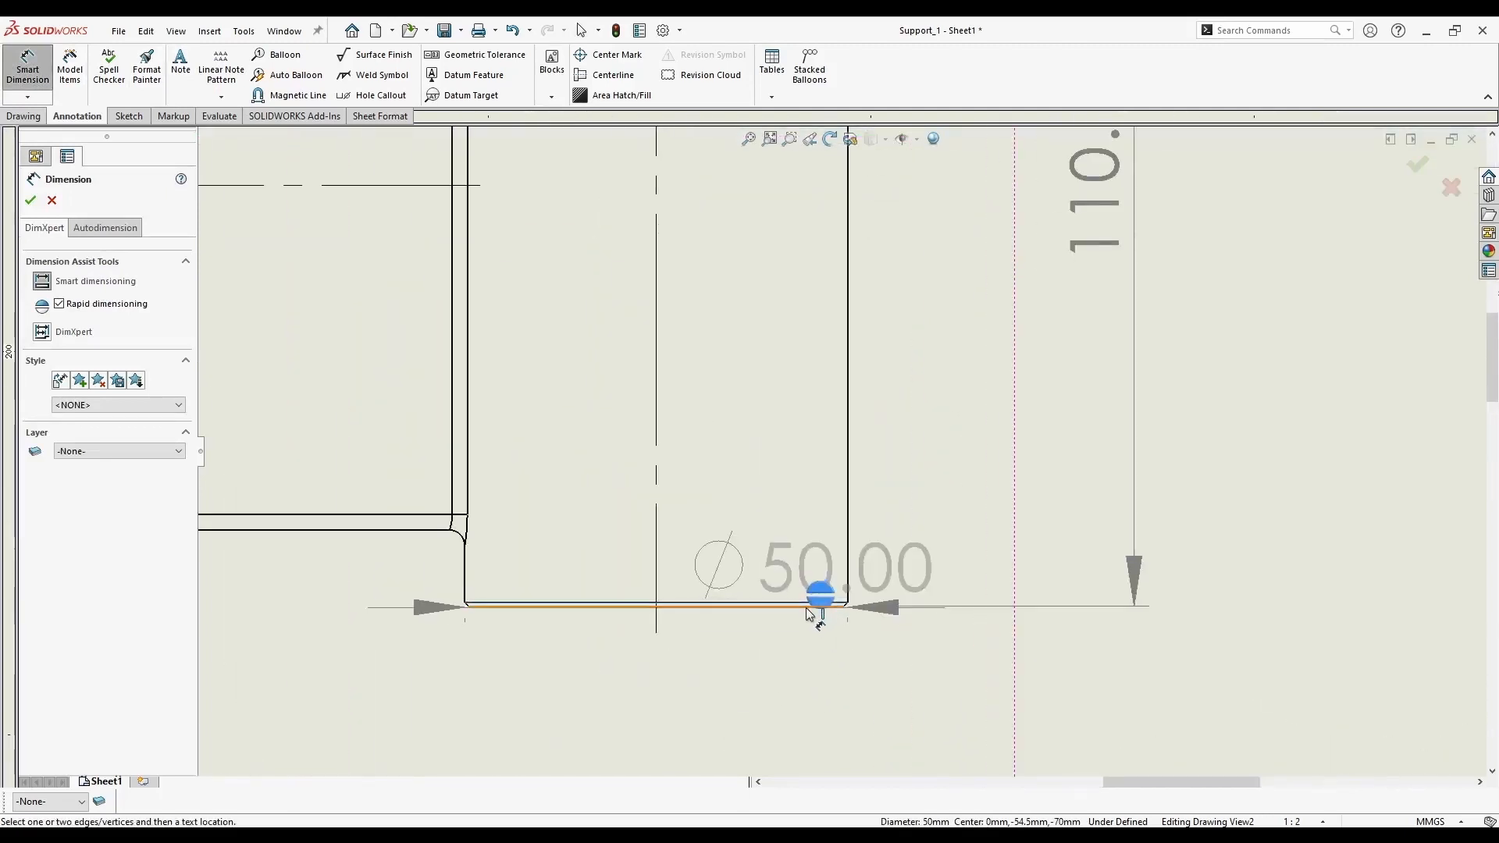
click(806, 609)
scroll(840, 624, up, 4)
click(147, 602)
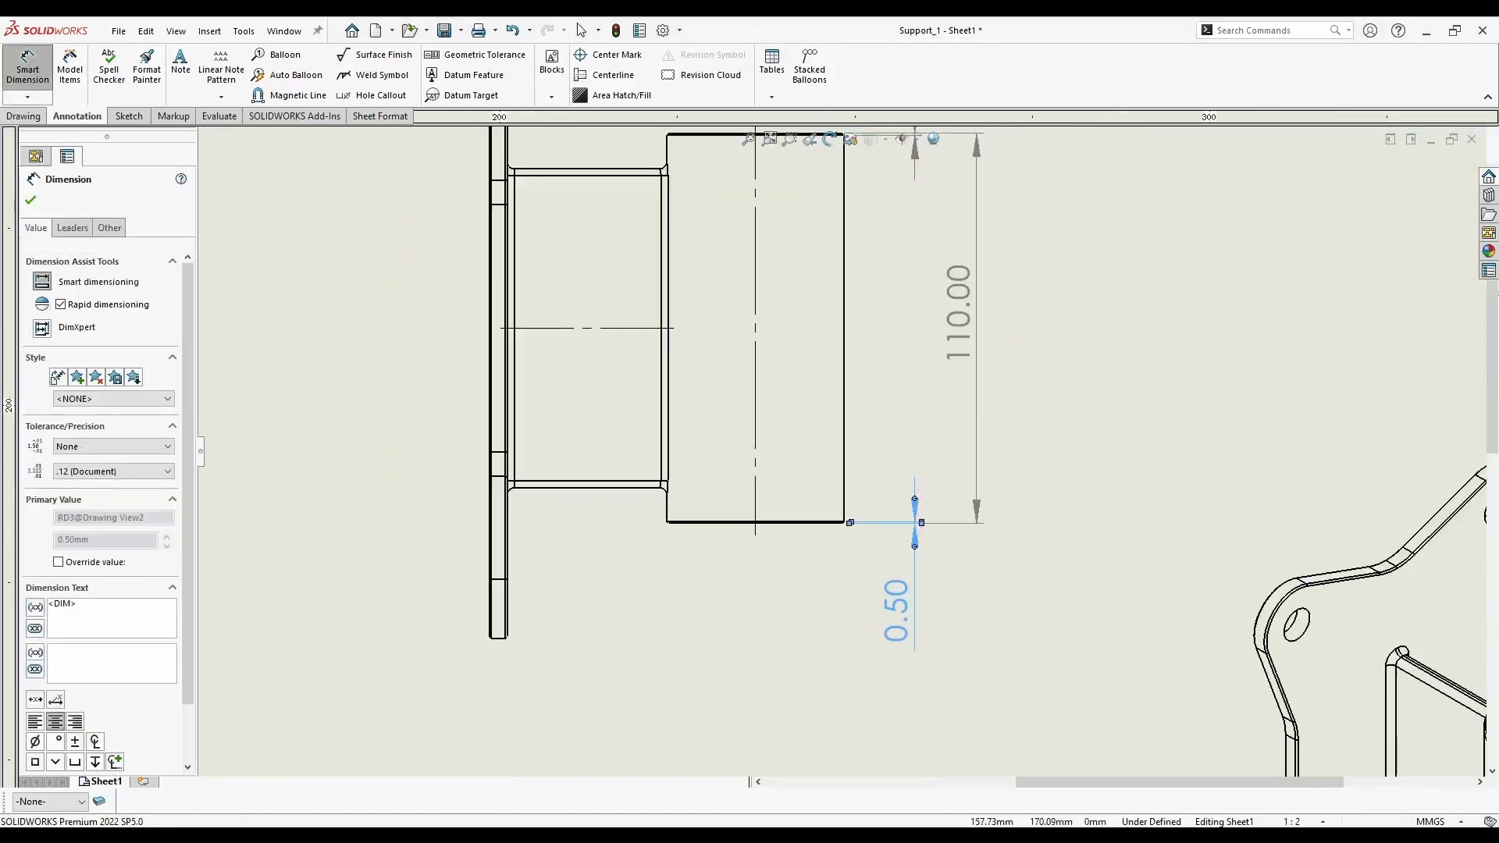
text(x45)
click(55, 740)
click(31, 202)
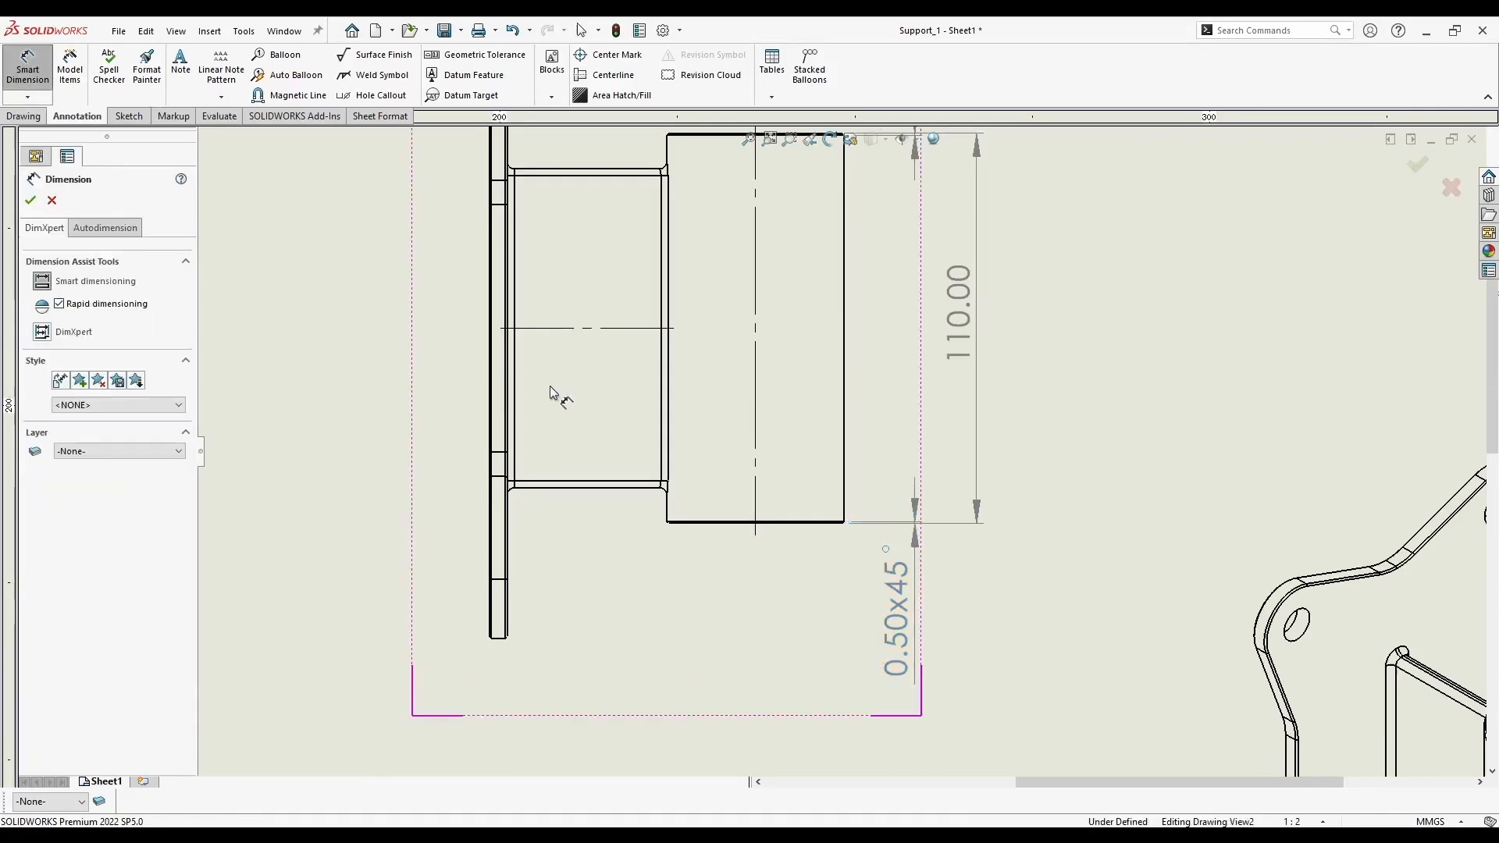
Dimension the horizontal distance between the plate's inner face and the tube in the side view, placing it above the rib
scroll(724, 438, up, 3)
scroll(679, 301, down, 3)
click(610, 285)
click(836, 314)
scroll(819, 284, up, 4)
click(807, 265)
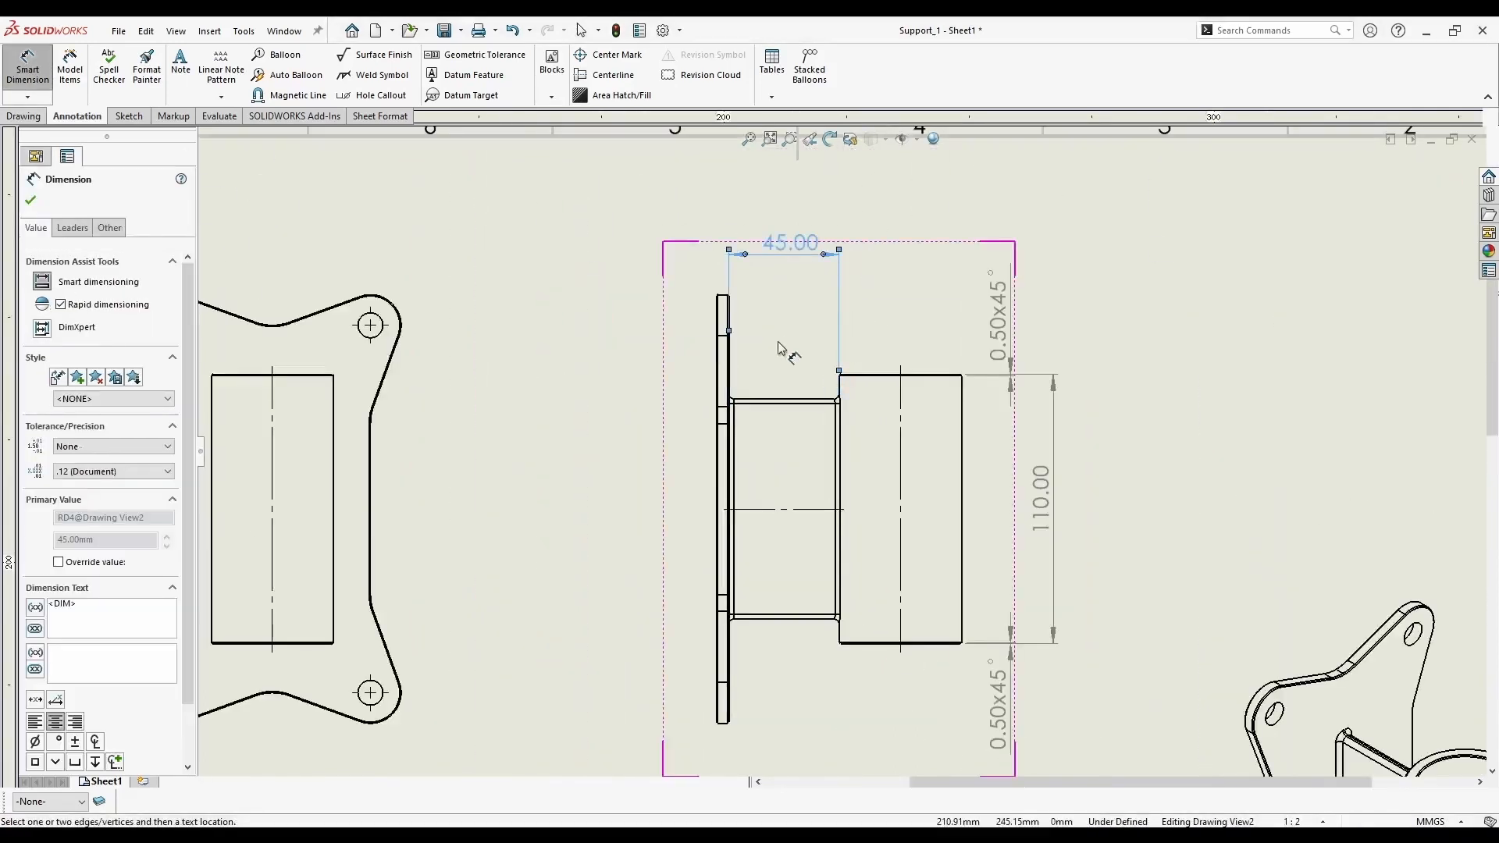
scroll(804, 273, up, 2)
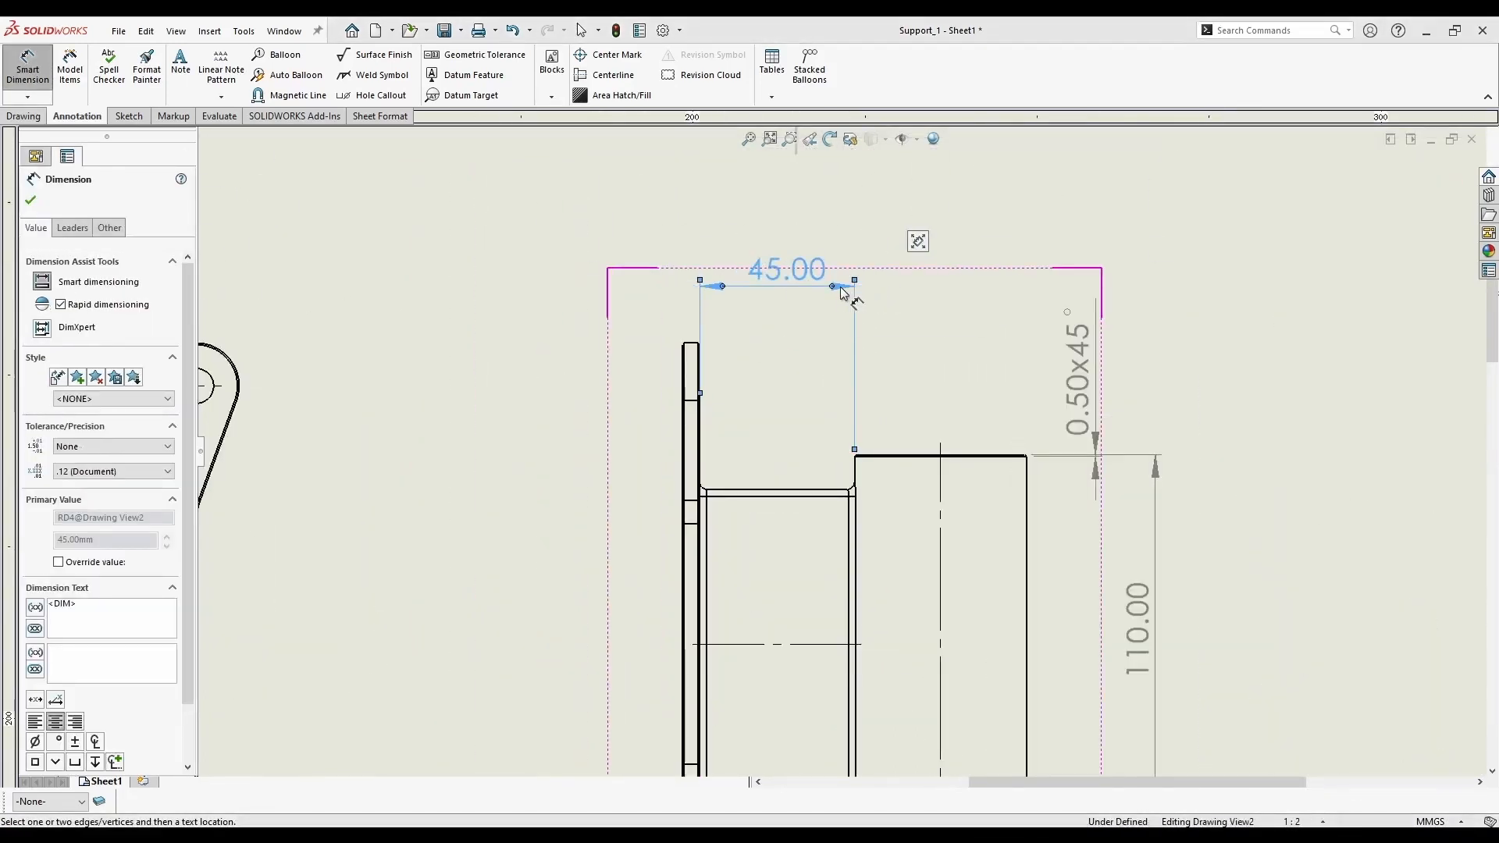
scroll(878, 292, up, 2)
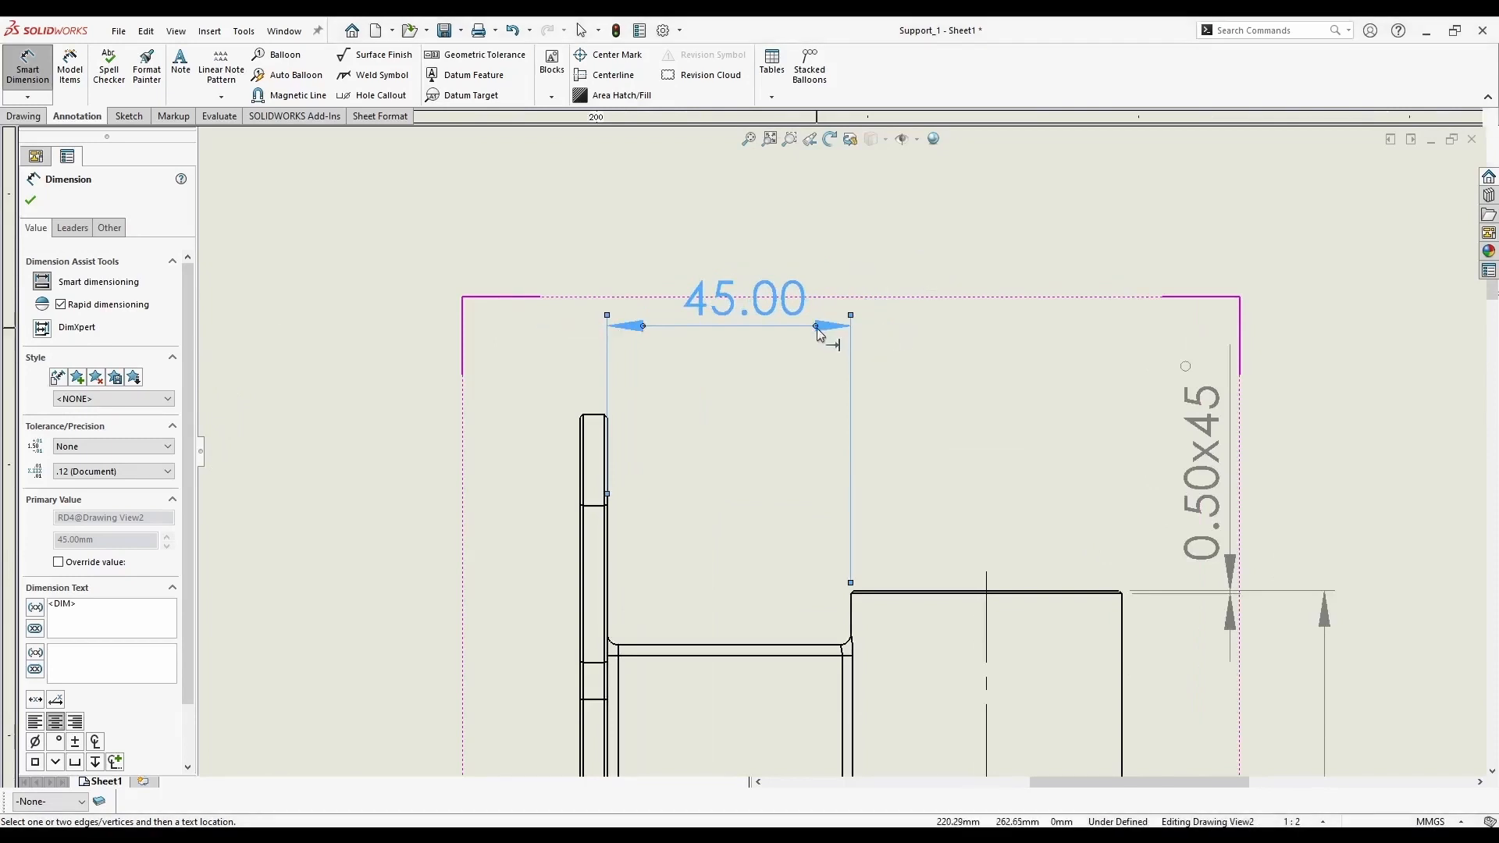
click(888, 326)
Dimension the outer chamfer at the plate's upper end in the side view, above the plate, and append "x45°" to its text
scroll(584, 445, up, 3)
click(625, 427)
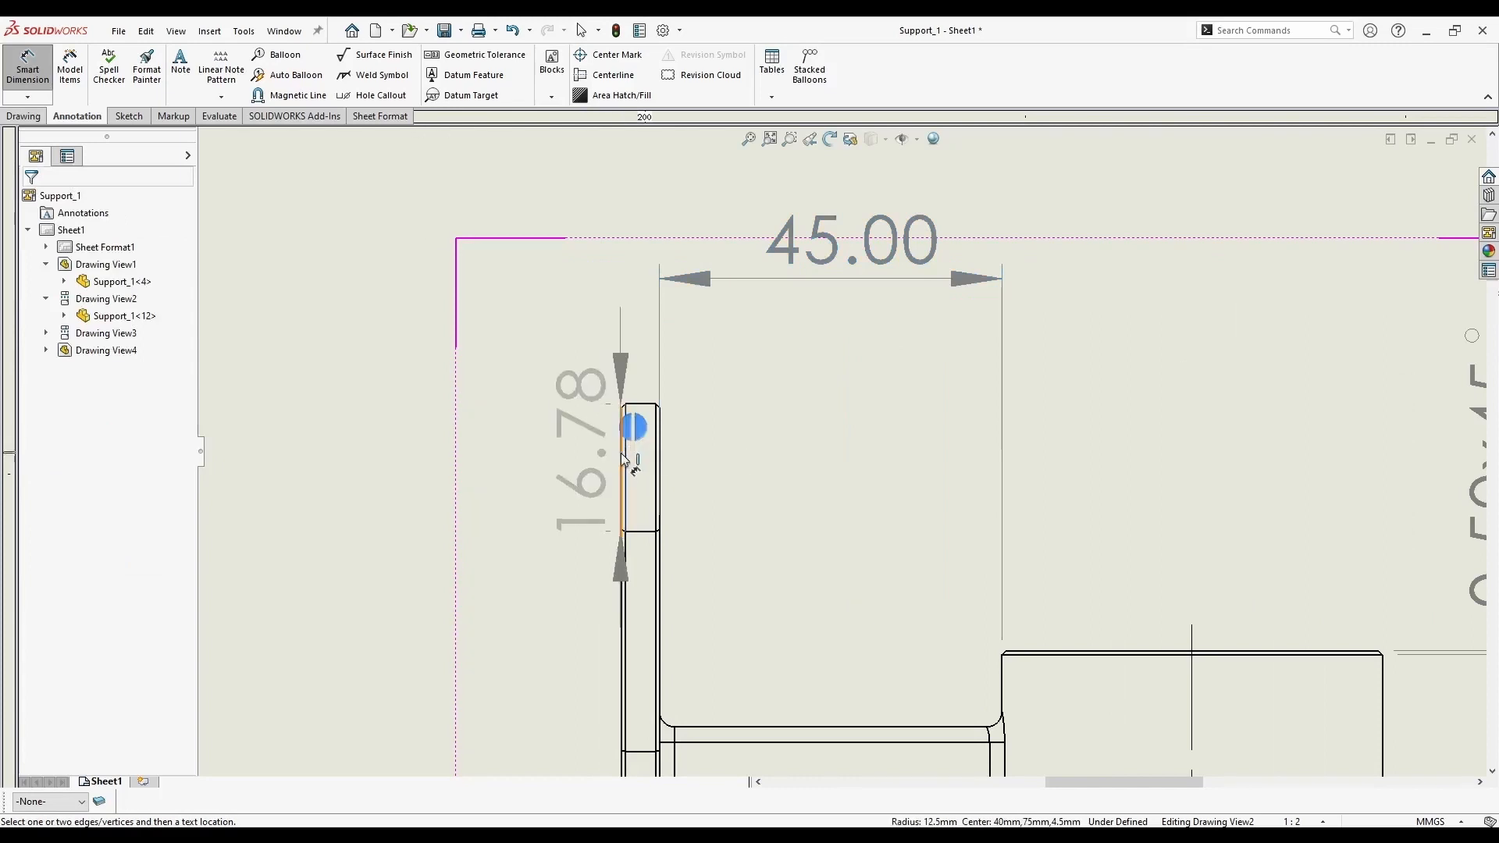
click(621, 453)
scroll(547, 218, down, 1)
click(546, 219)
click(114, 616)
text(x45)
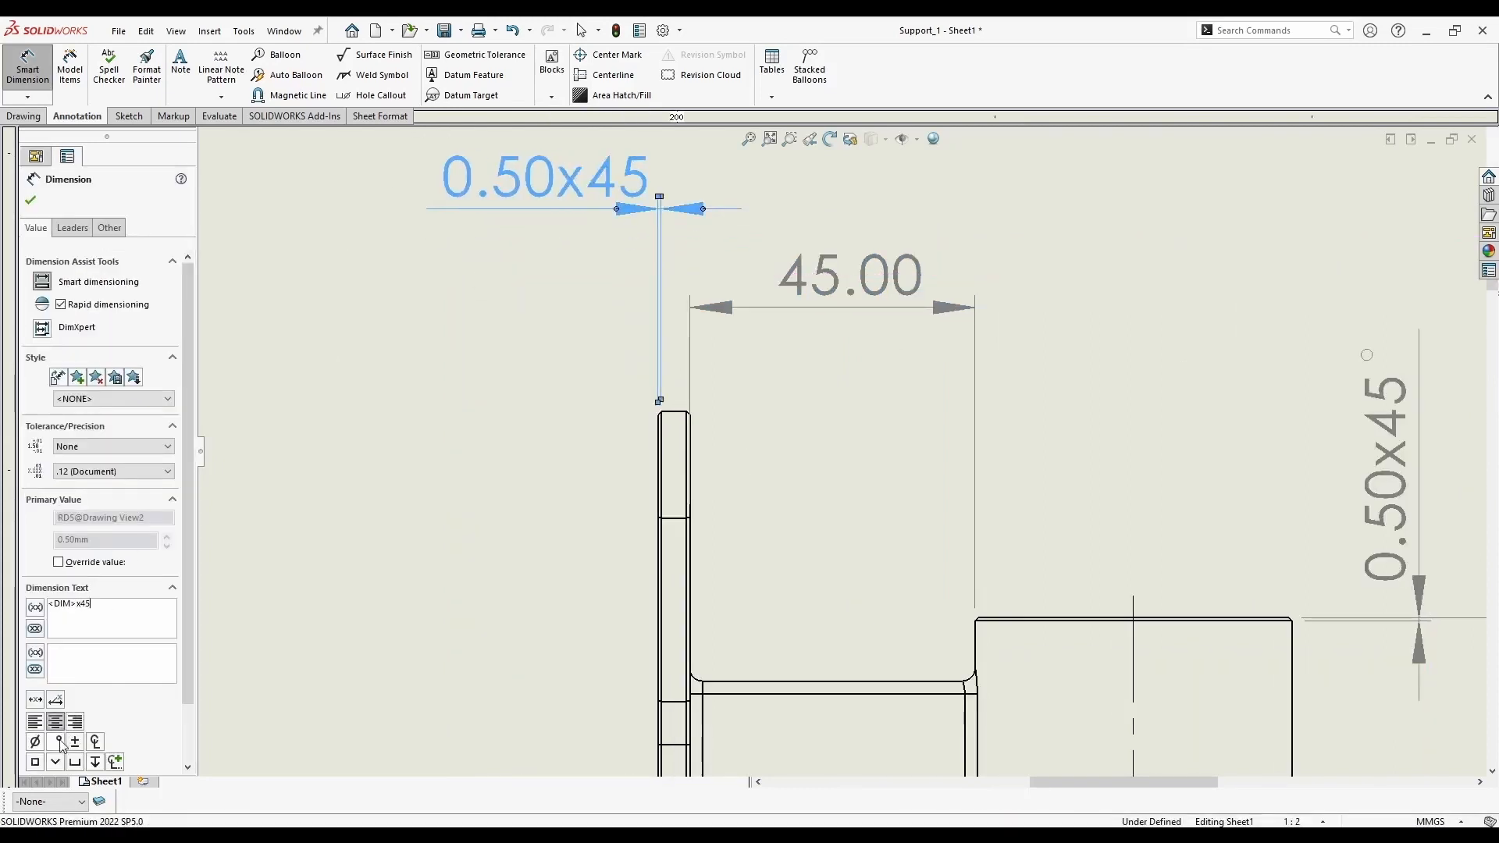
click(58, 741)
Dimension the inner chamfer at the plate's lower end in the side view, append "x45°", and shift its text to the right of the plate
scroll(841, 634, down, 6)
scroll(816, 734, up, 6)
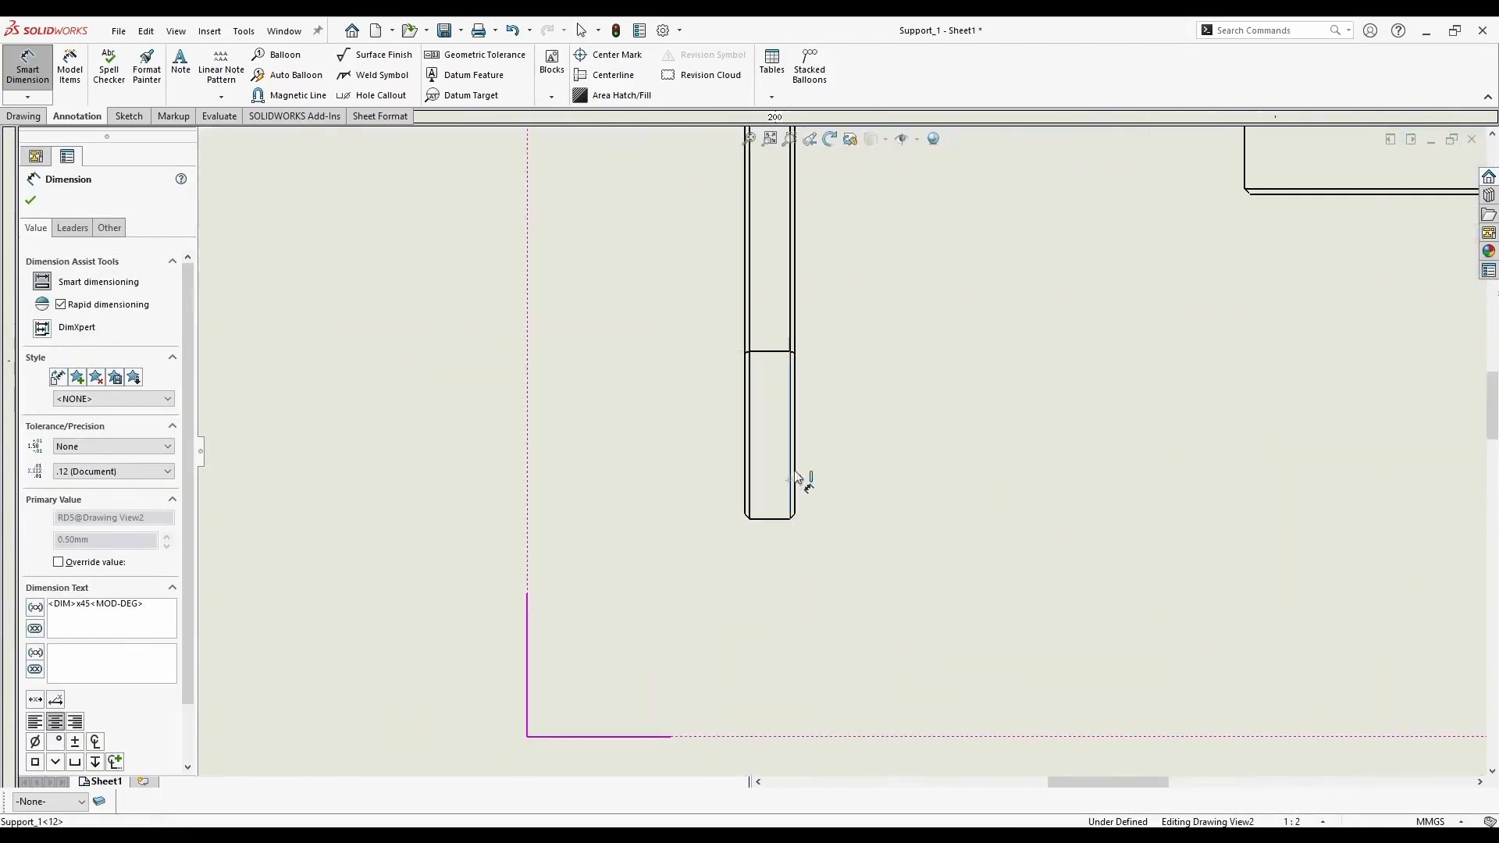
click(789, 480)
click(794, 431)
click(923, 638)
click(129, 611)
text(x45)
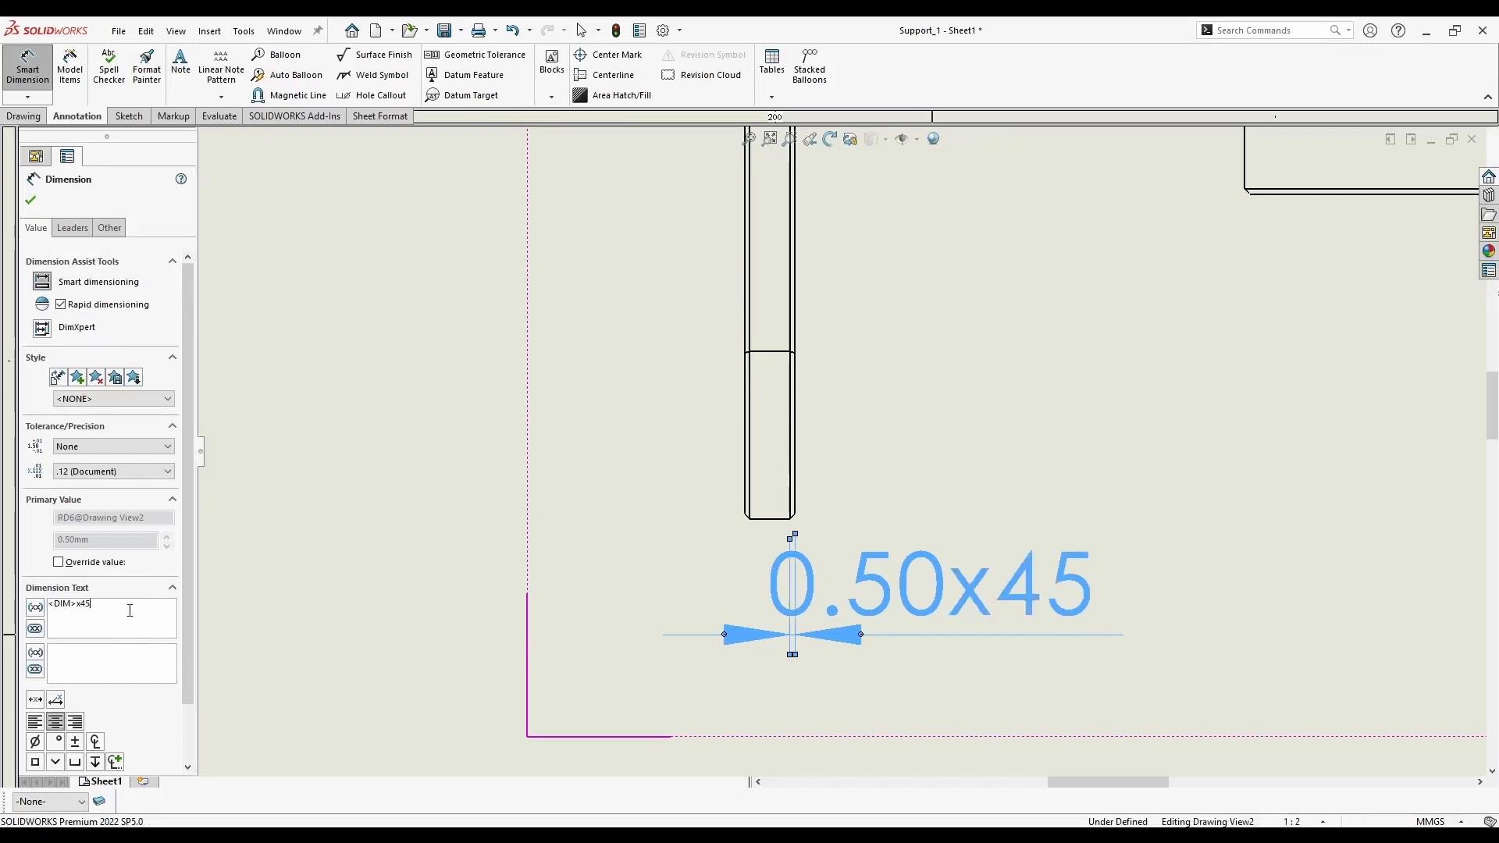
click(57, 743)
click(995, 671)
scroll(987, 623, down, 2)
drag(905, 550, 975, 551)
click(595, 322)
Dimension the rib's height between its upper and lower edges in the side view, placing the dimension left of the plate
scroll(930, 248, up, 7)
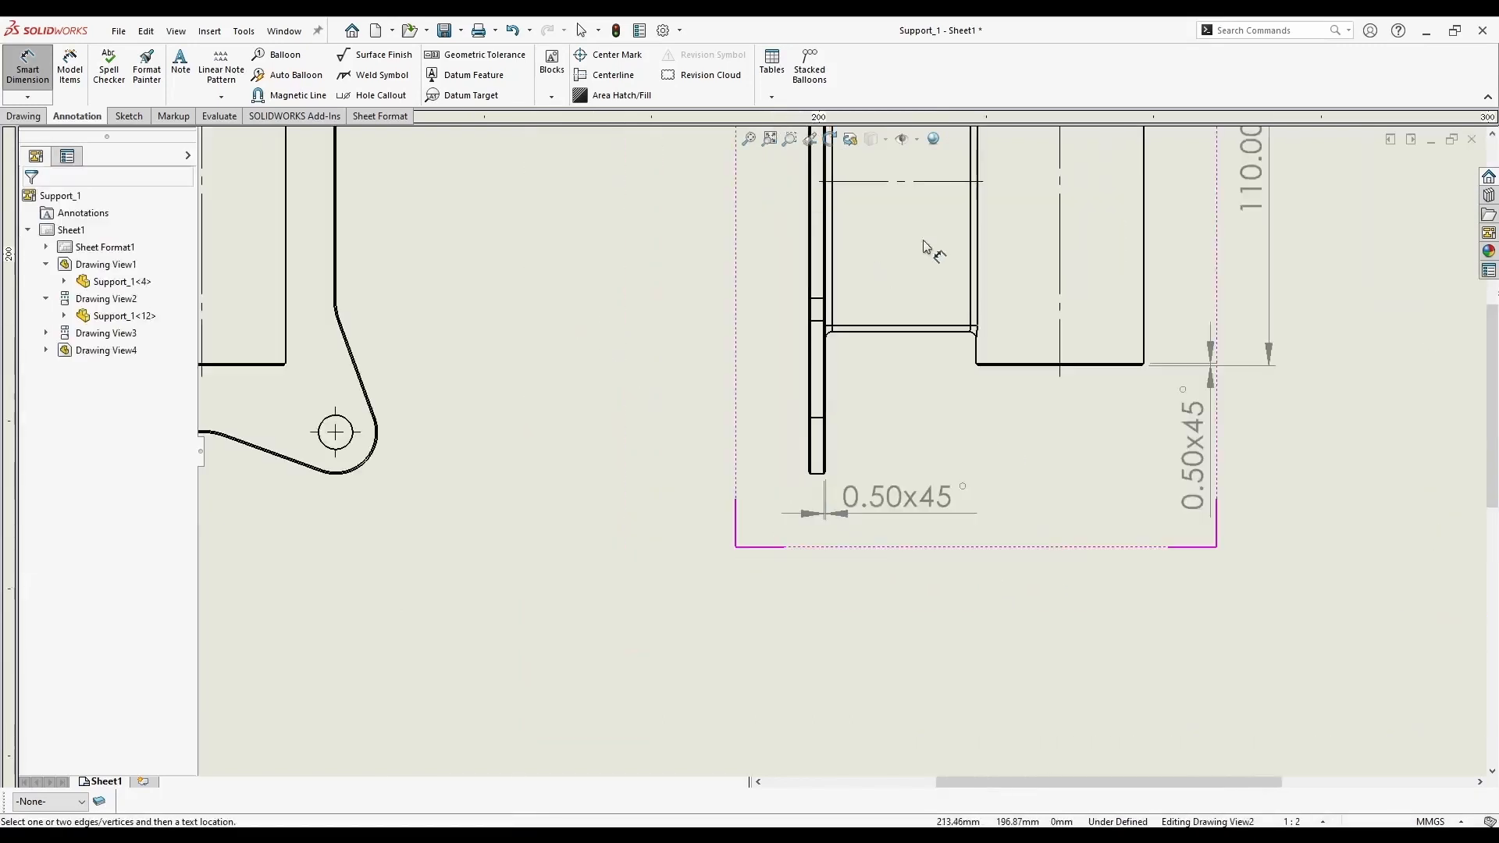
scroll(865, 240, down, 4)
click(851, 221)
click(850, 527)
click(848, 531)
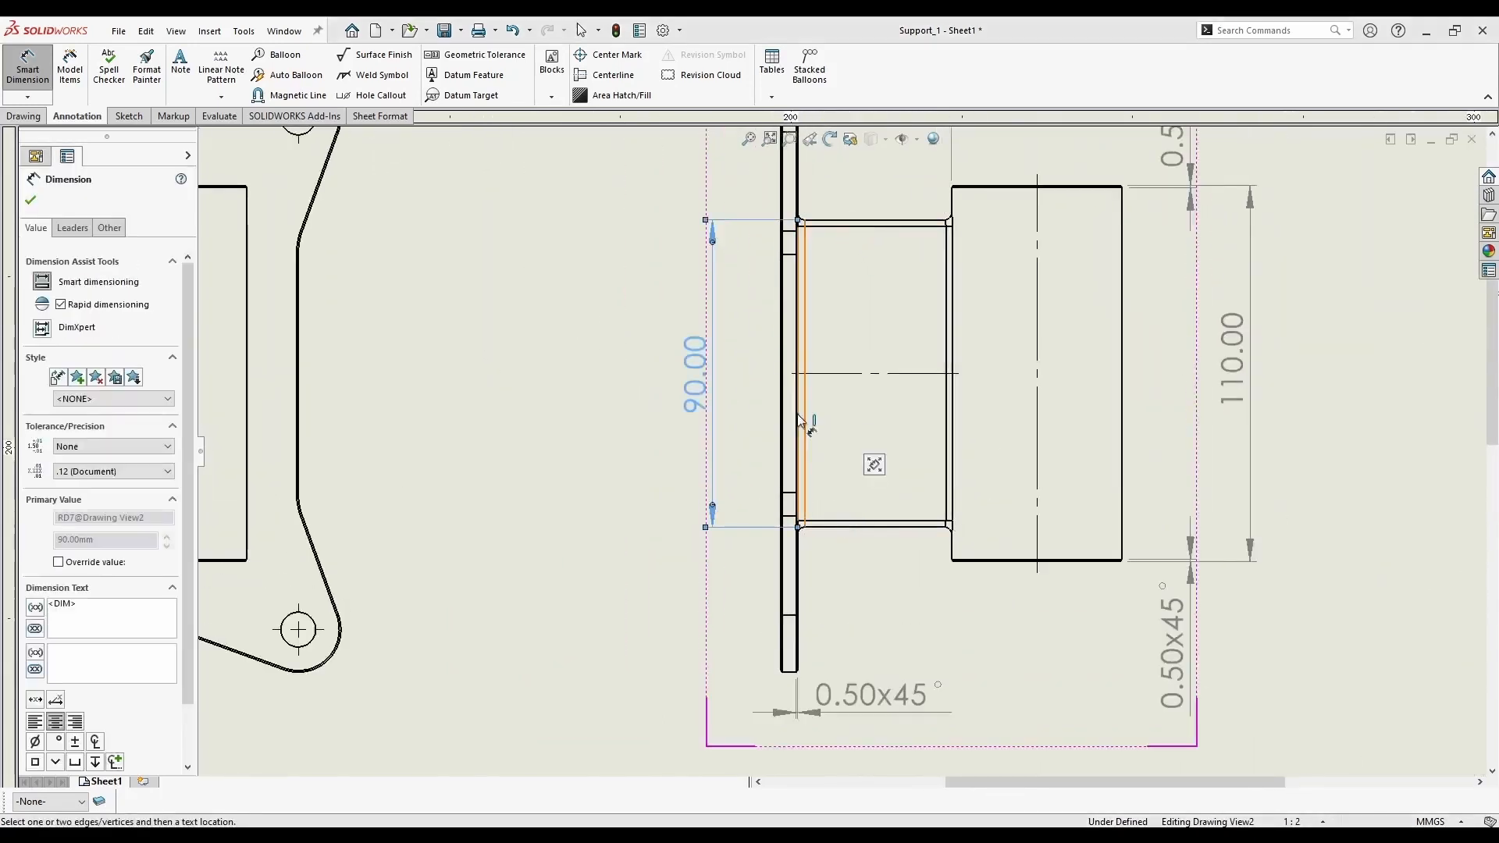
Dimension the plate's overall height in the side view, placing the dimension outside the rib's height dimension
scroll(804, 424, up, 1)
scroll(812, 597, down, 2)
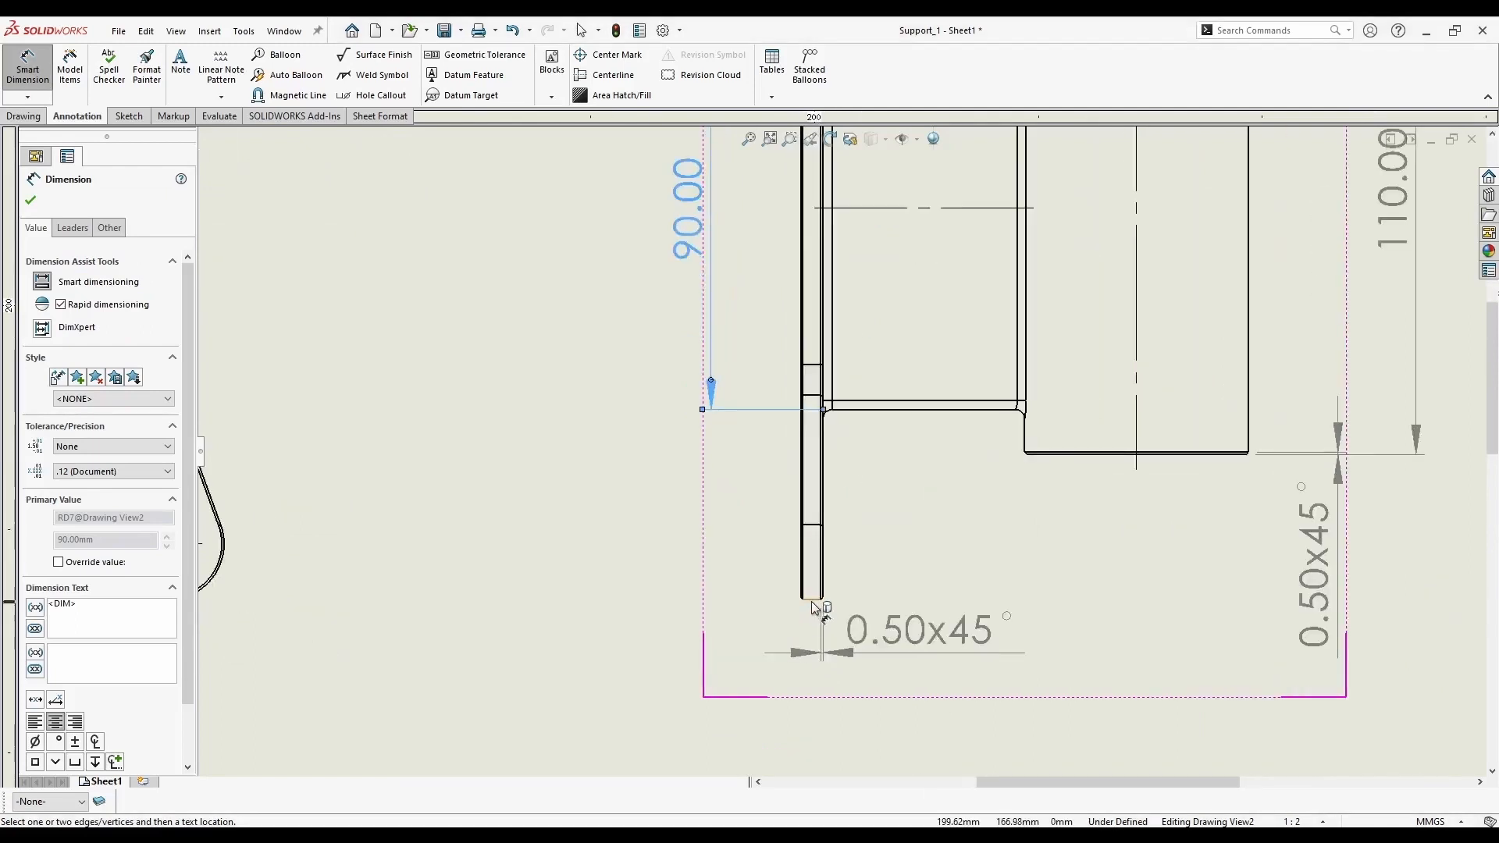
click(812, 602)
scroll(817, 562, up, 8)
scroll(836, 370, down, 8)
click(834, 375)
click(834, 378)
scroll(821, 539, up, 4)
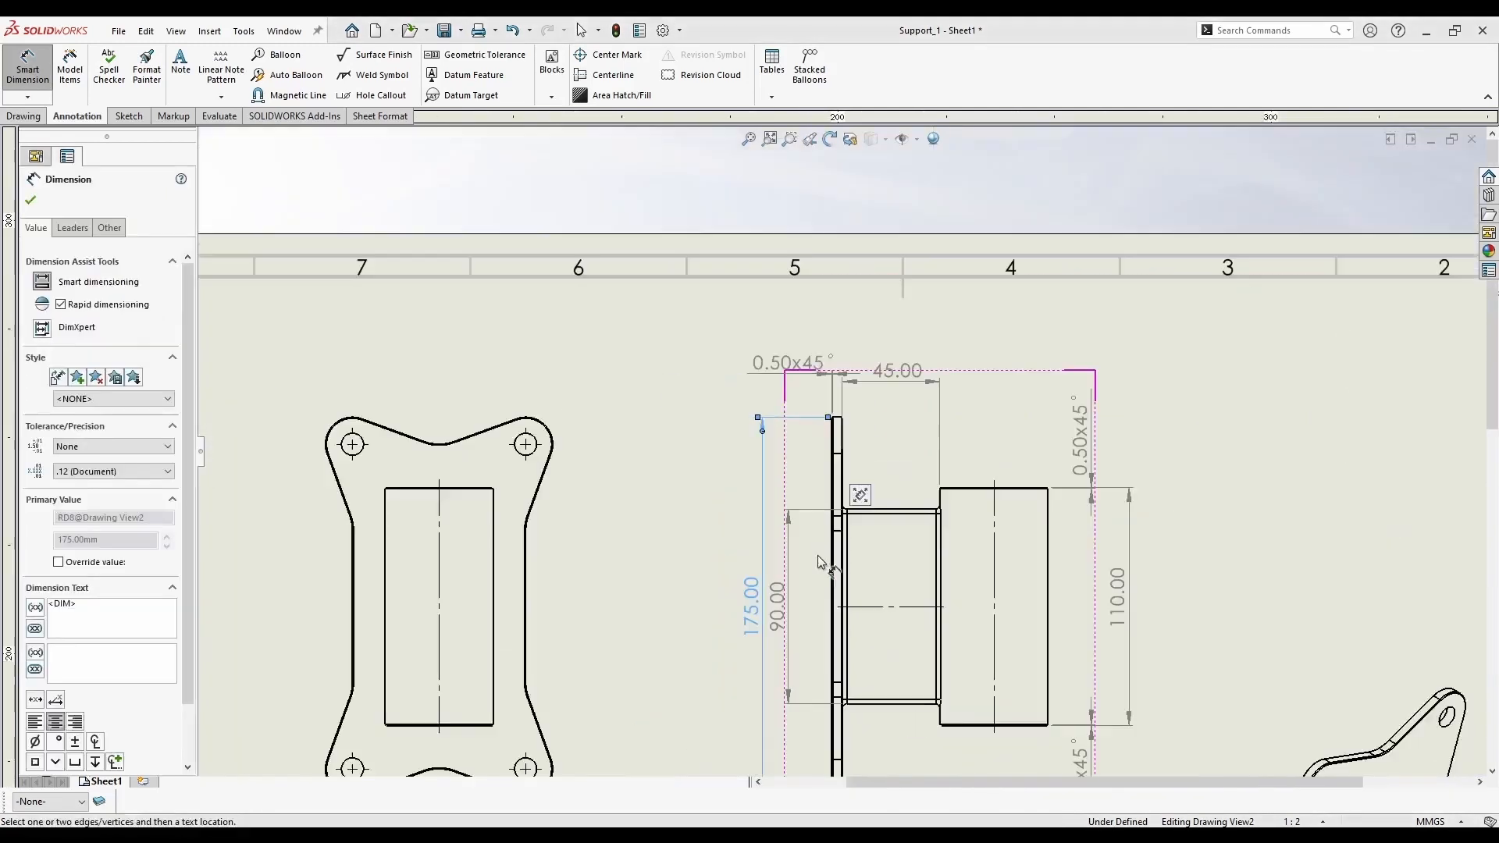
Dimension the plate holes' horizontal spacing above the Back view and their vertical spacing to the left of it
scroll(819, 562, up, 3)
scroll(790, 602, down, 5)
scroll(673, 466, up, 3)
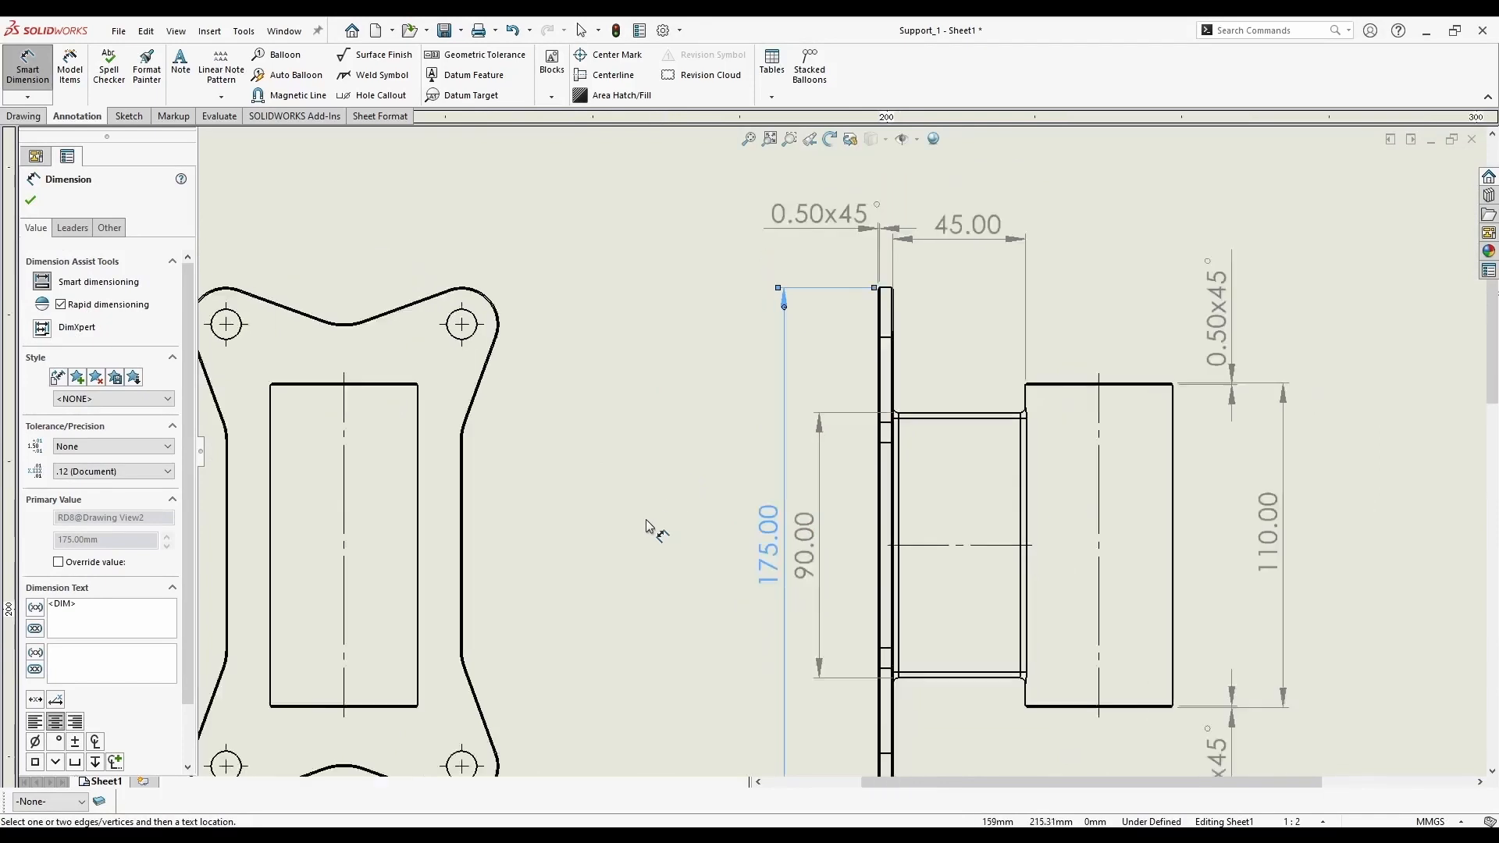
click(701, 371)
click(602, 282)
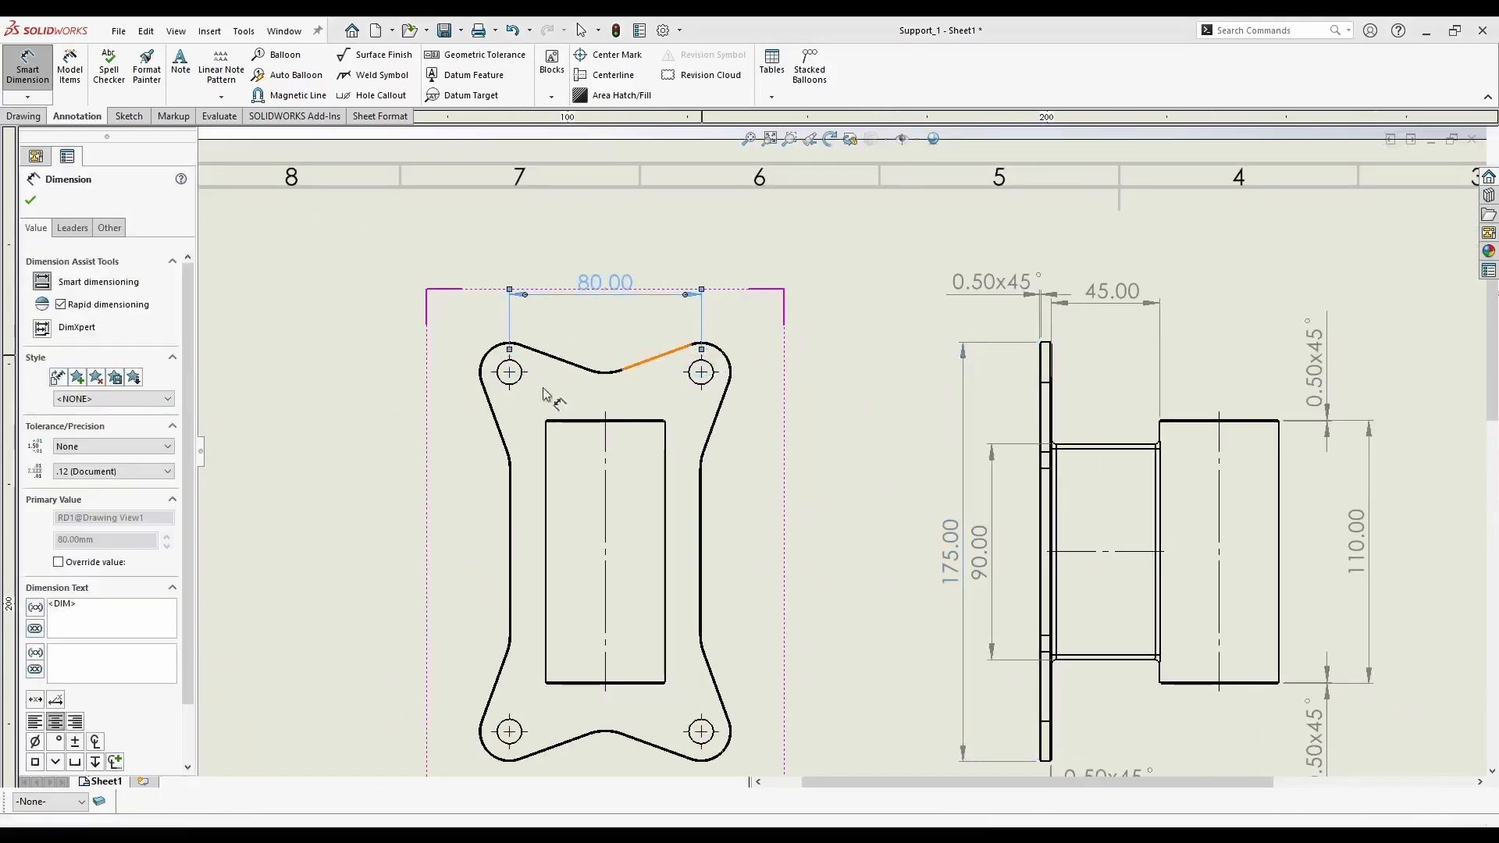
scroll(616, 636, up, 1)
click(617, 327)
click(537, 468)
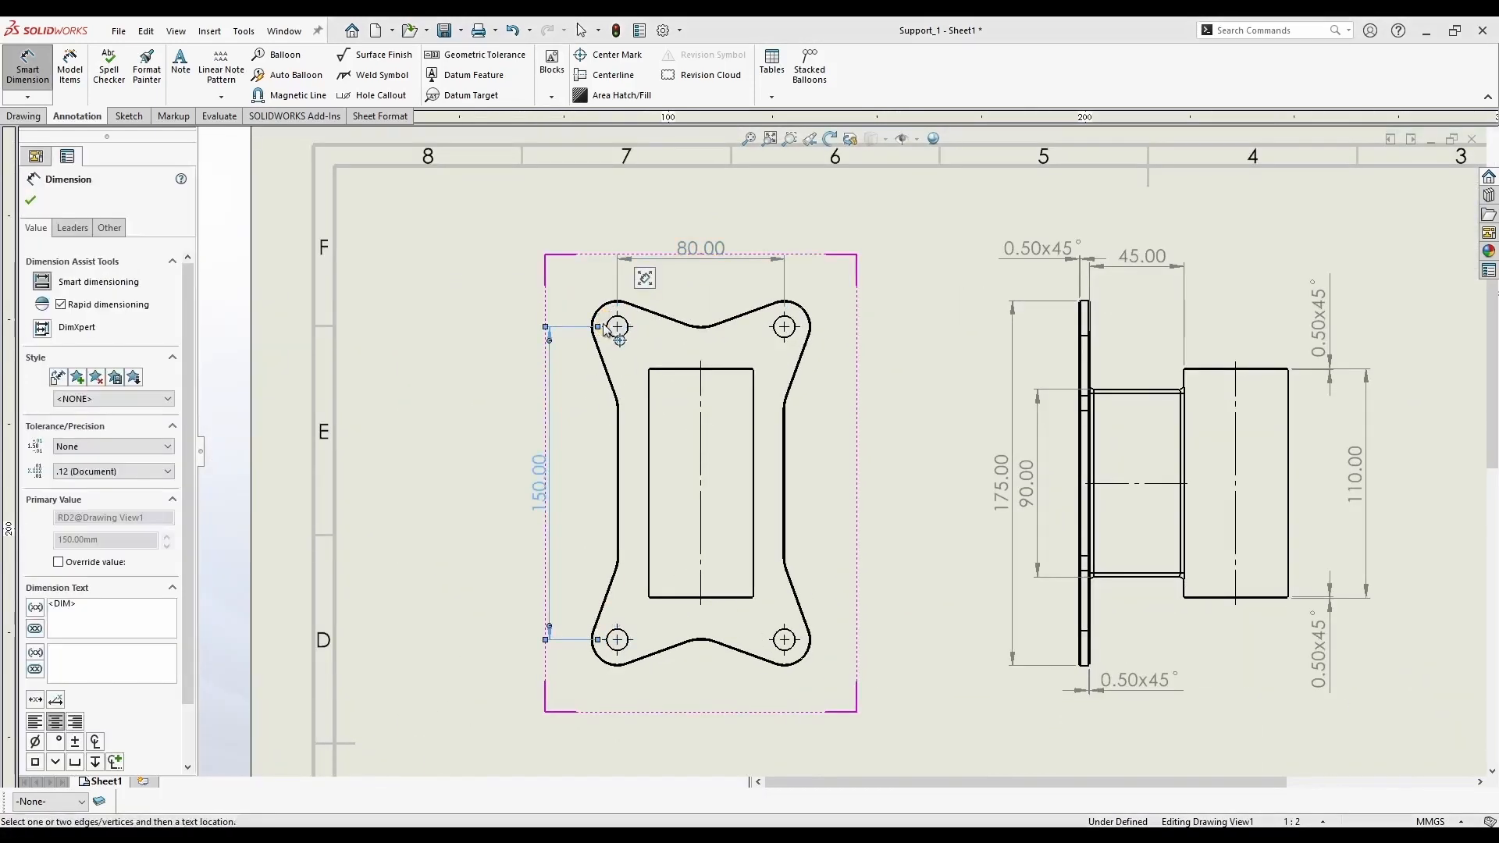
Dimension the angle between the plate's left slanted and vertical edges and the angle between its two upper slanted edges in the Back view
scroll(562, 394, down, 3)
click(707, 388)
click(713, 453)
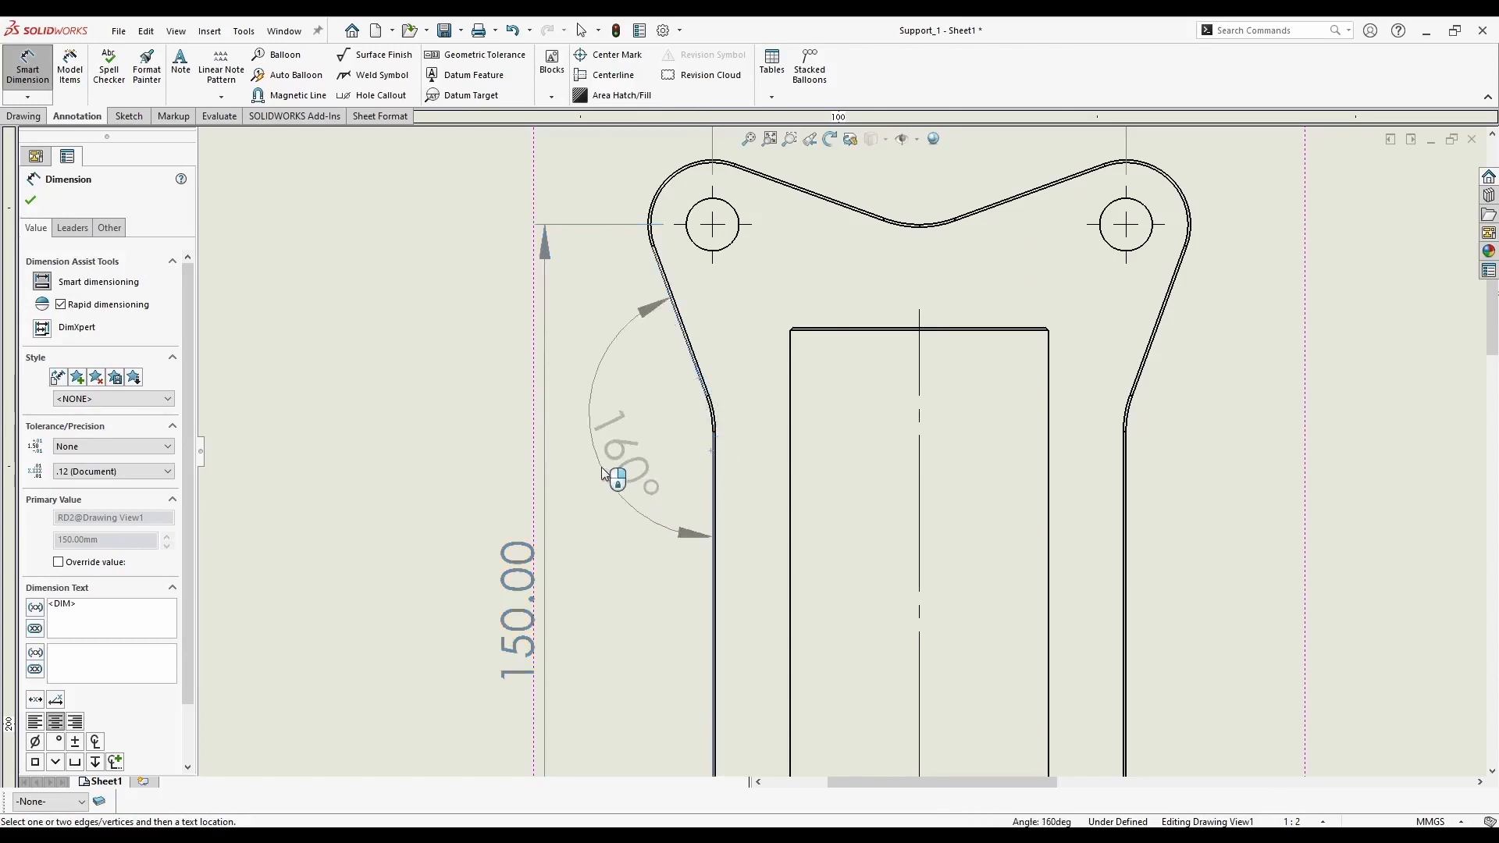
click(613, 468)
scroll(882, 336, up, 3)
scroll(909, 359, down, 3)
click(907, 358)
click(963, 348)
click(910, 401)
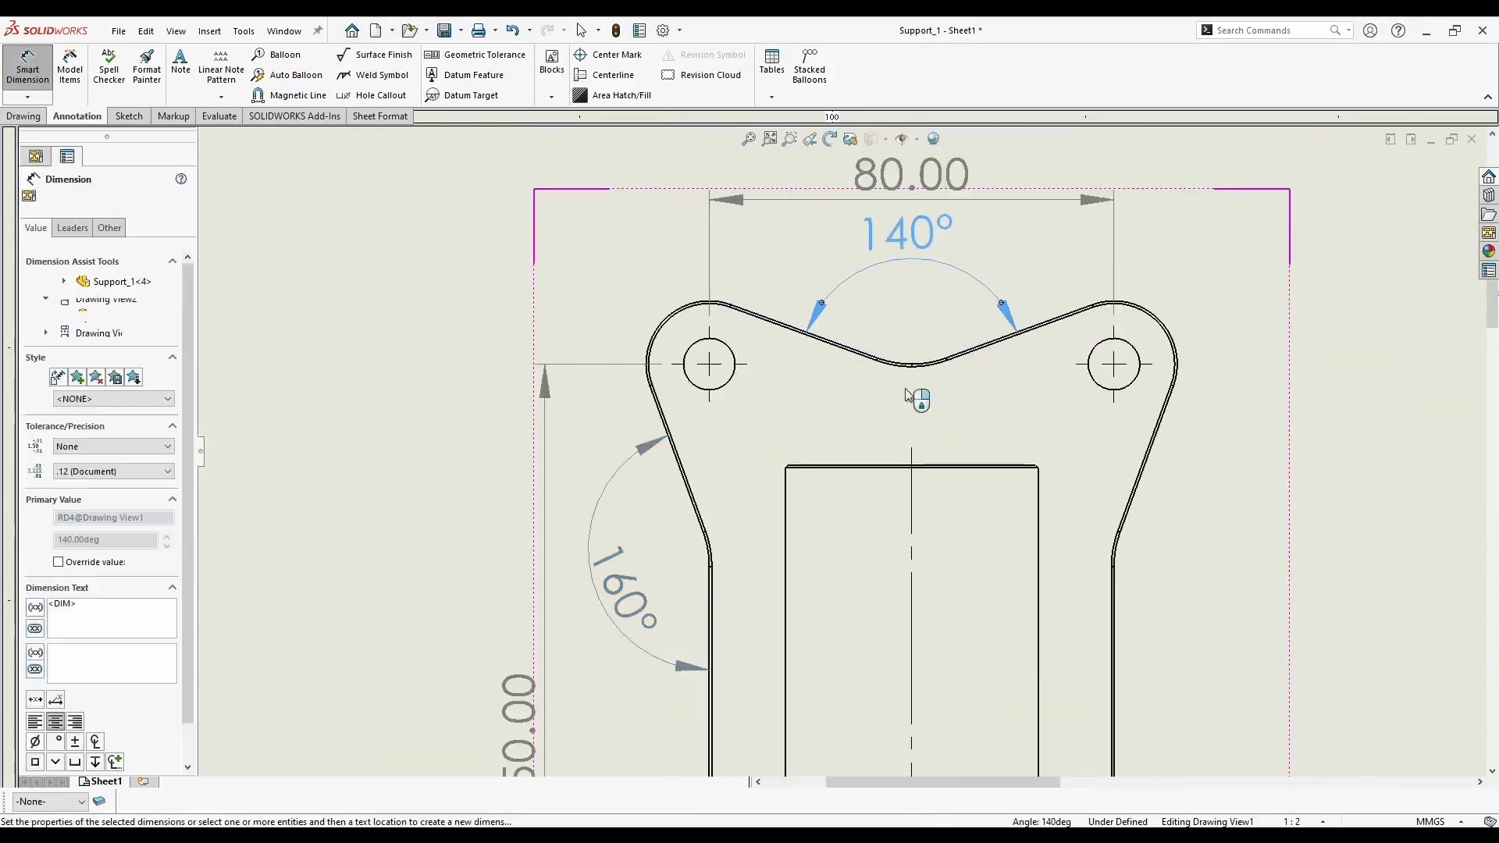
Dimension the radius of the fillet at the lower end of the plate's right vertical edge in the Back view, placing the text outside the plate
scroll(910, 401, up, 3)
scroll(851, 585, down, 6)
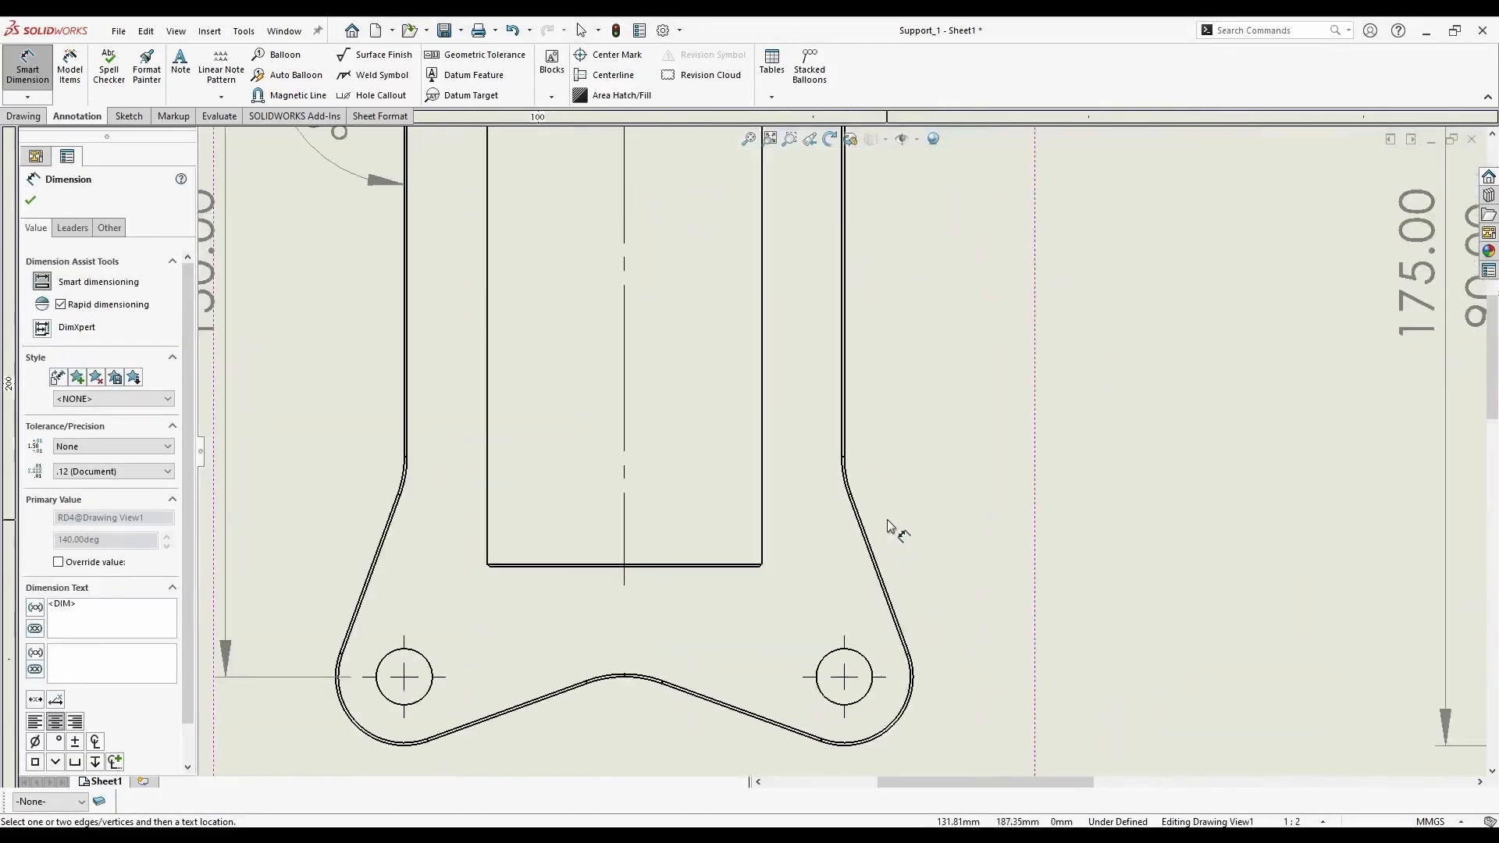
click(841, 462)
click(946, 440)
click(843, 450)
scroll(844, 449, up, 1)
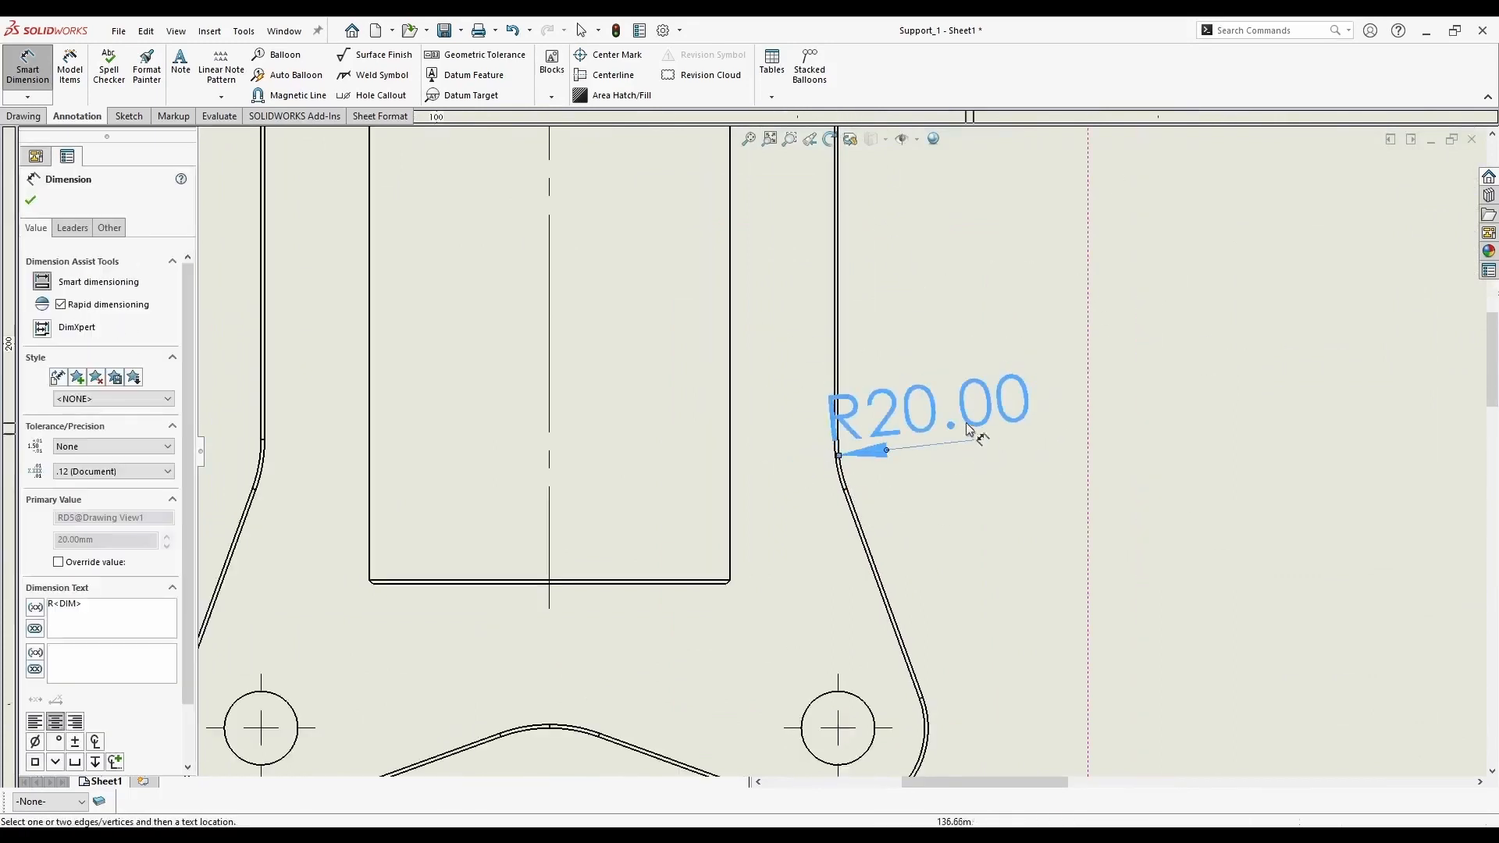
mouse_move(966, 422)
mouse_down()
mouse_move(974, 410)
mouse_move(956, 415)
mouse_up()
scroll(685, 458, up, 3)
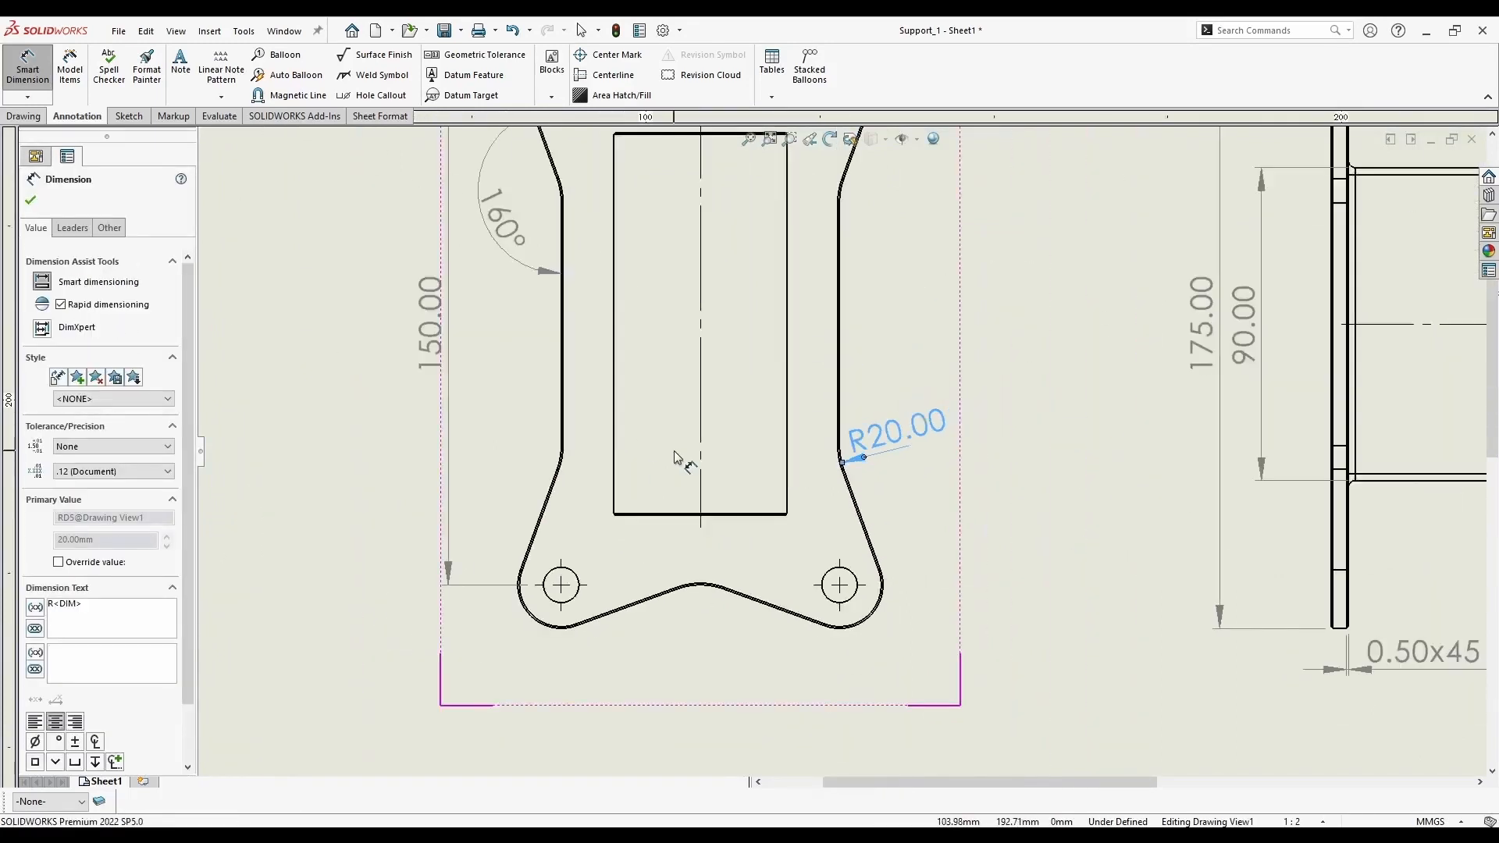
Add the prefix 8x to the plate's fillet radius dimension and shift its text outside the plate outline
scroll(843, 270, down, 2)
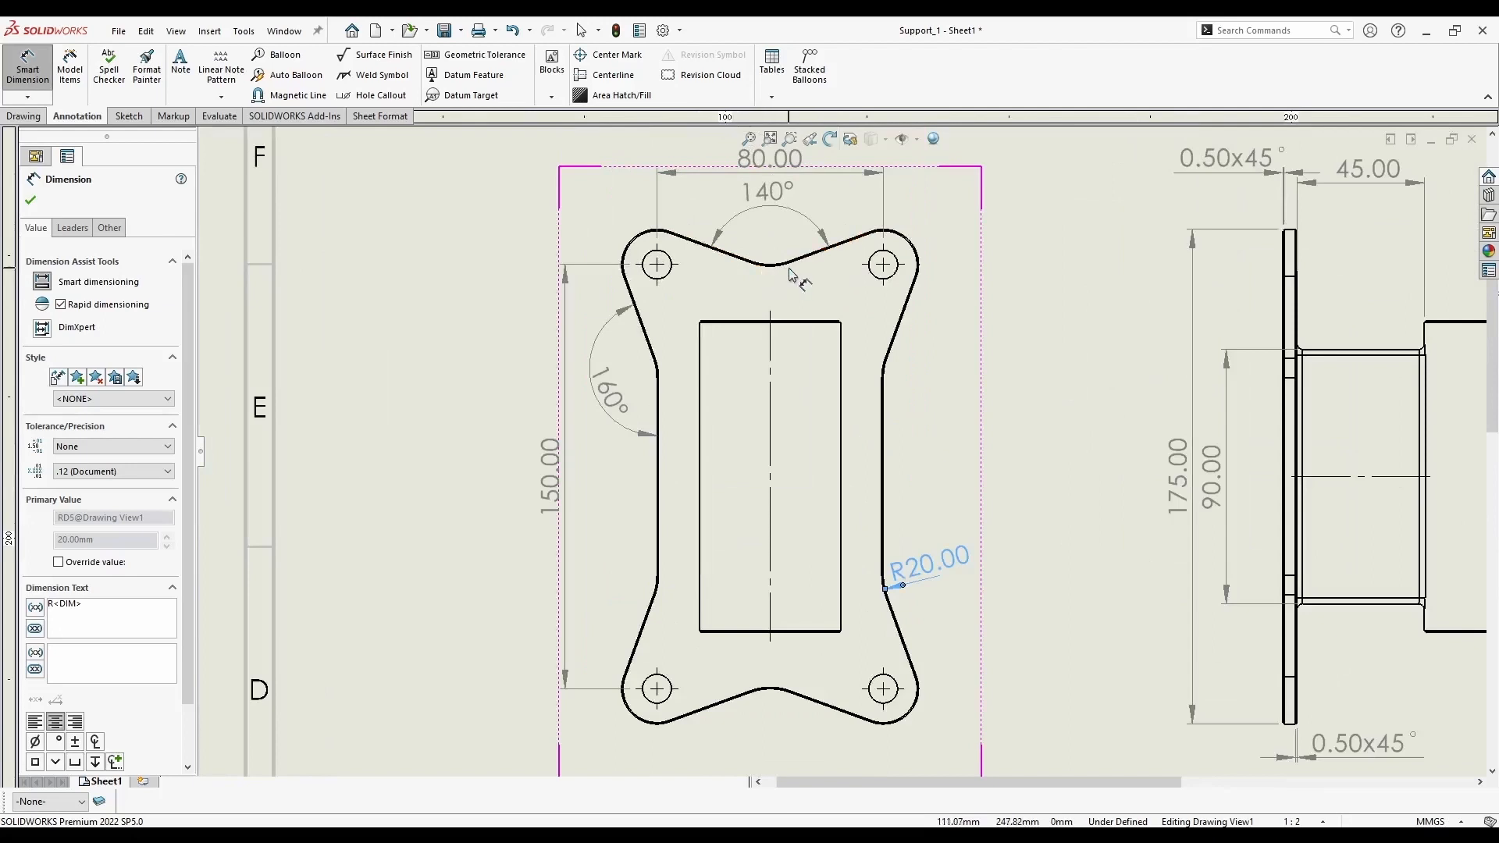
text(8x)
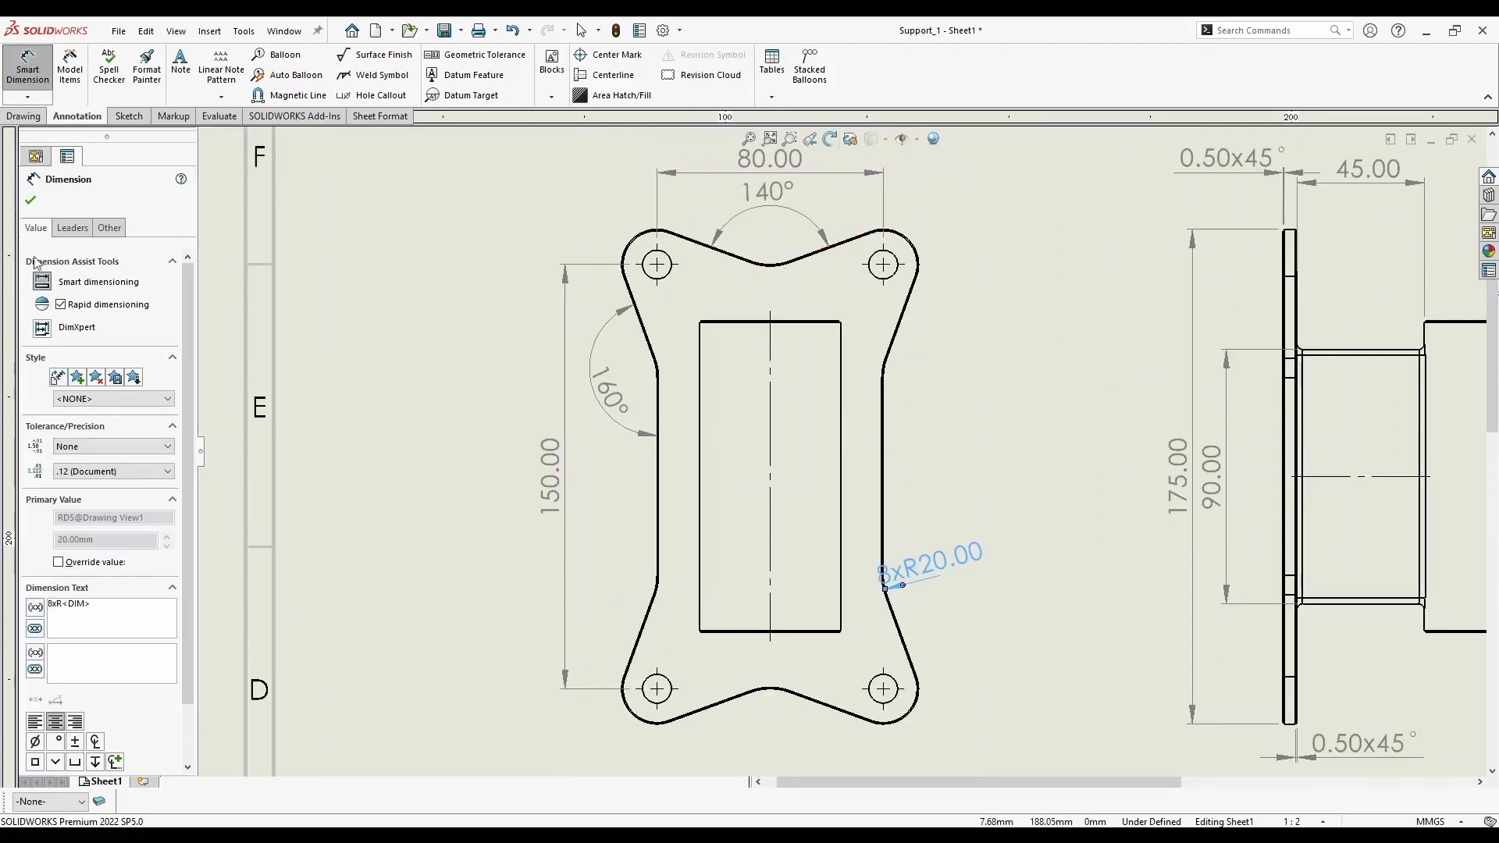
click(31, 201)
drag(937, 565, 959, 557)
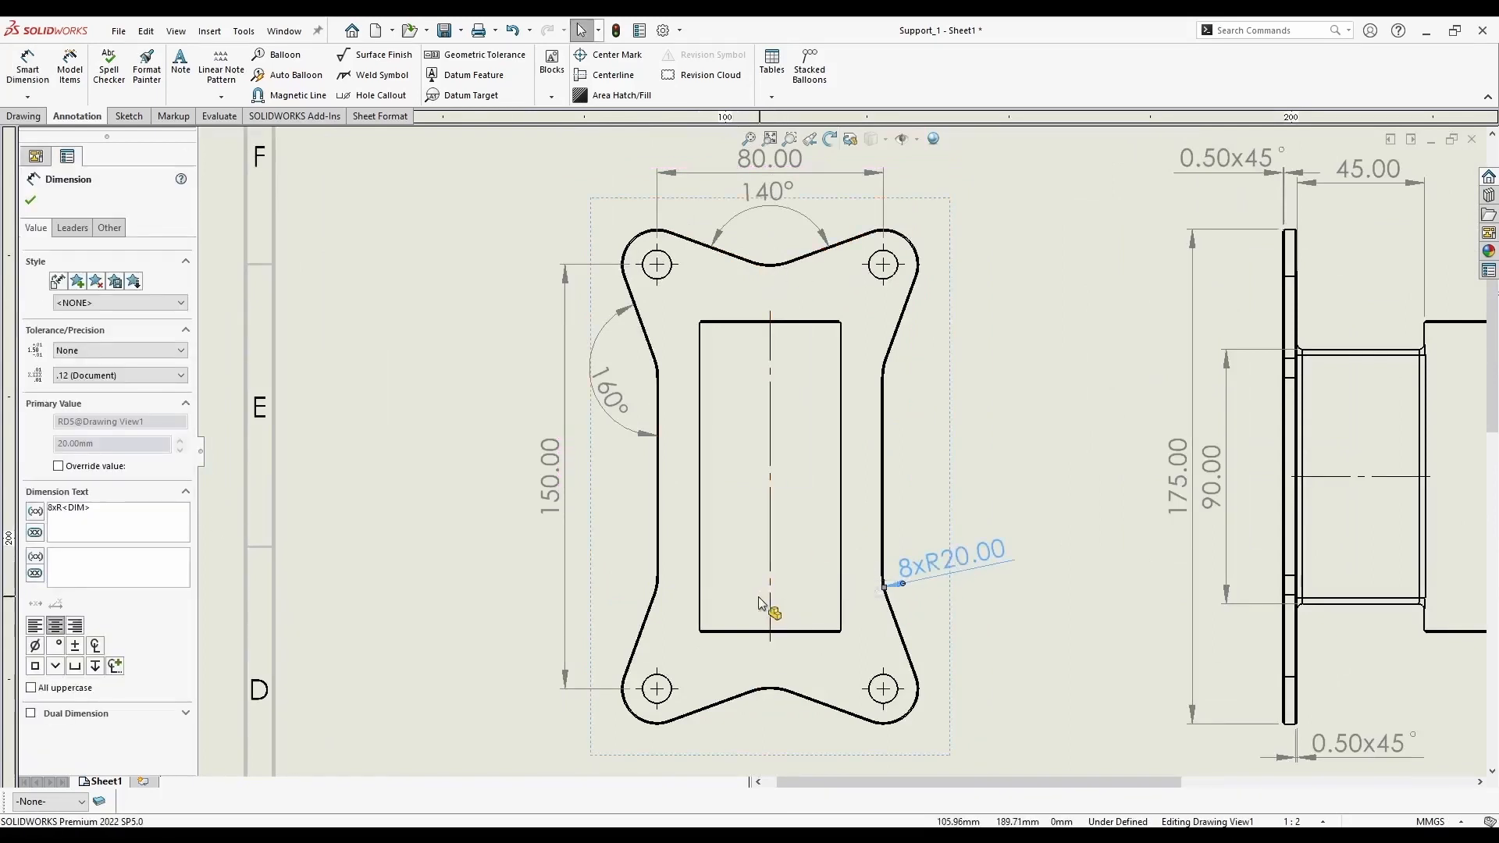
scroll(758, 597, up, 2)
key(Escape)
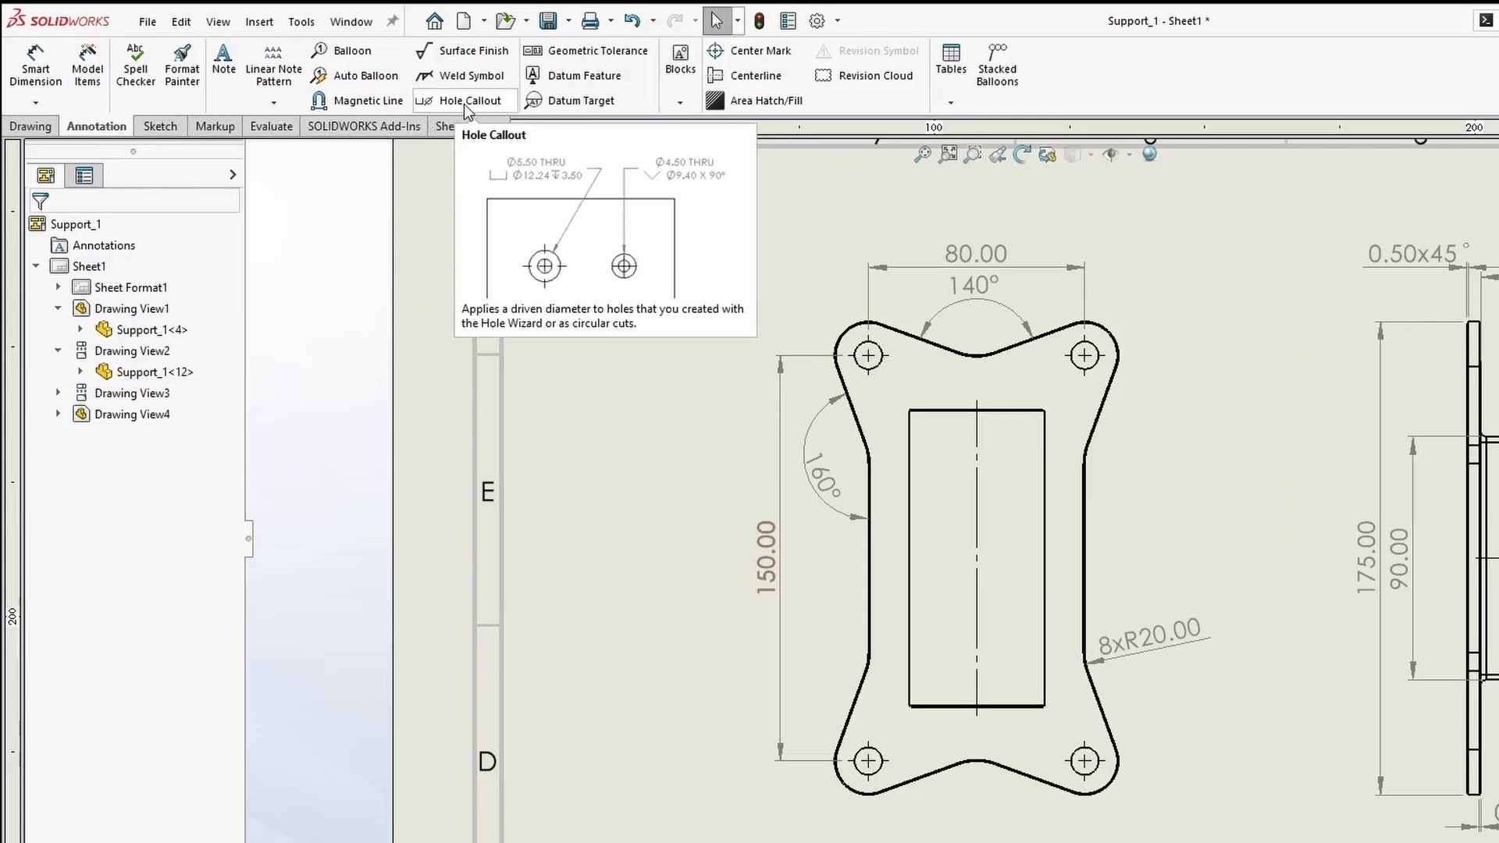
Add a hole callout to the plate's lower-left hole, placing it below the Back view
click(375, 95)
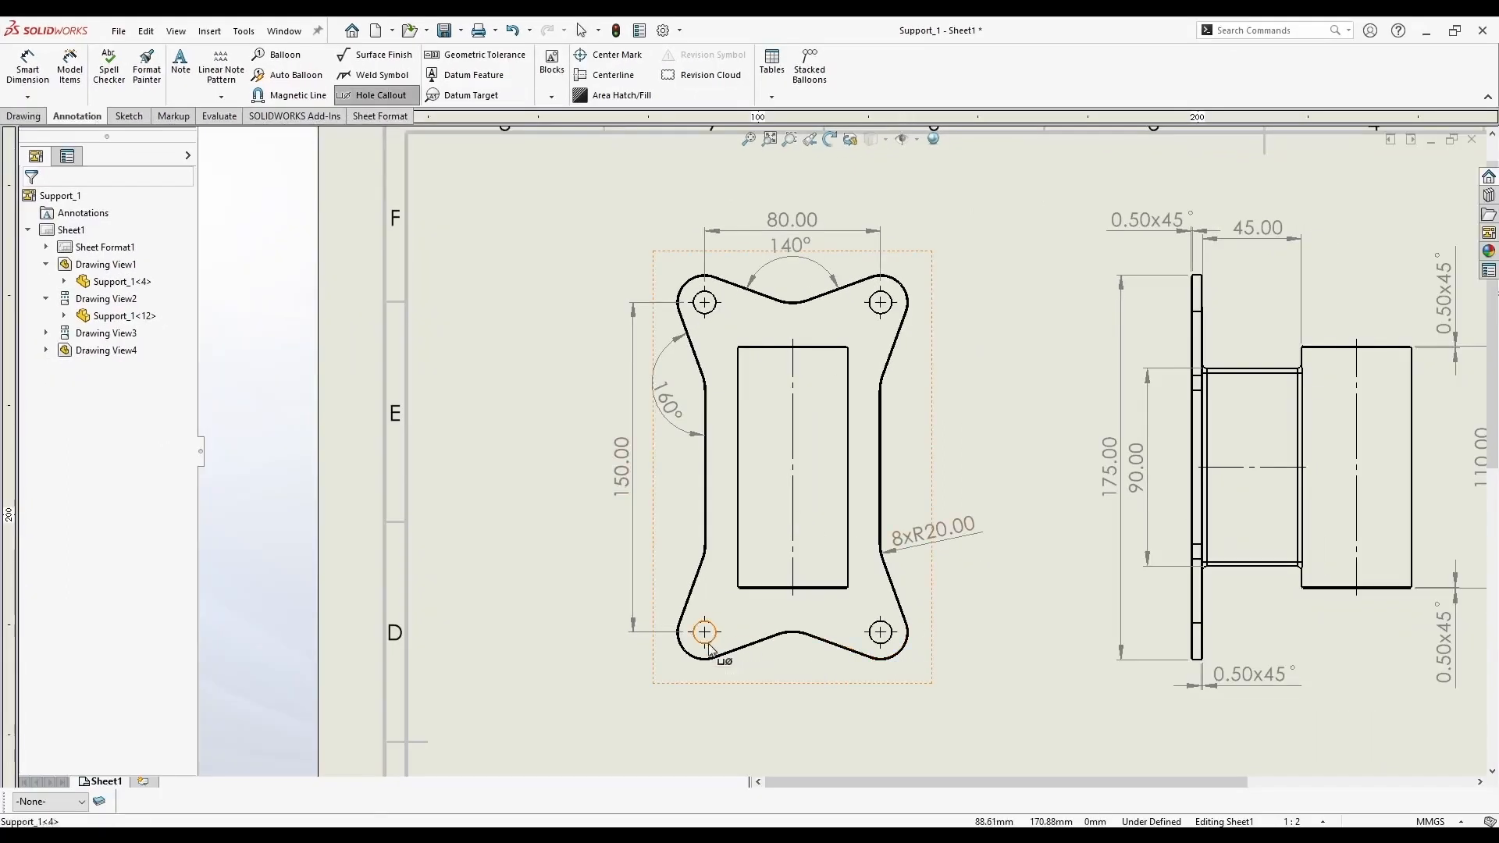
click(707, 645)
click(872, 718)
scroll(873, 718, up, 1)
key(Escape)
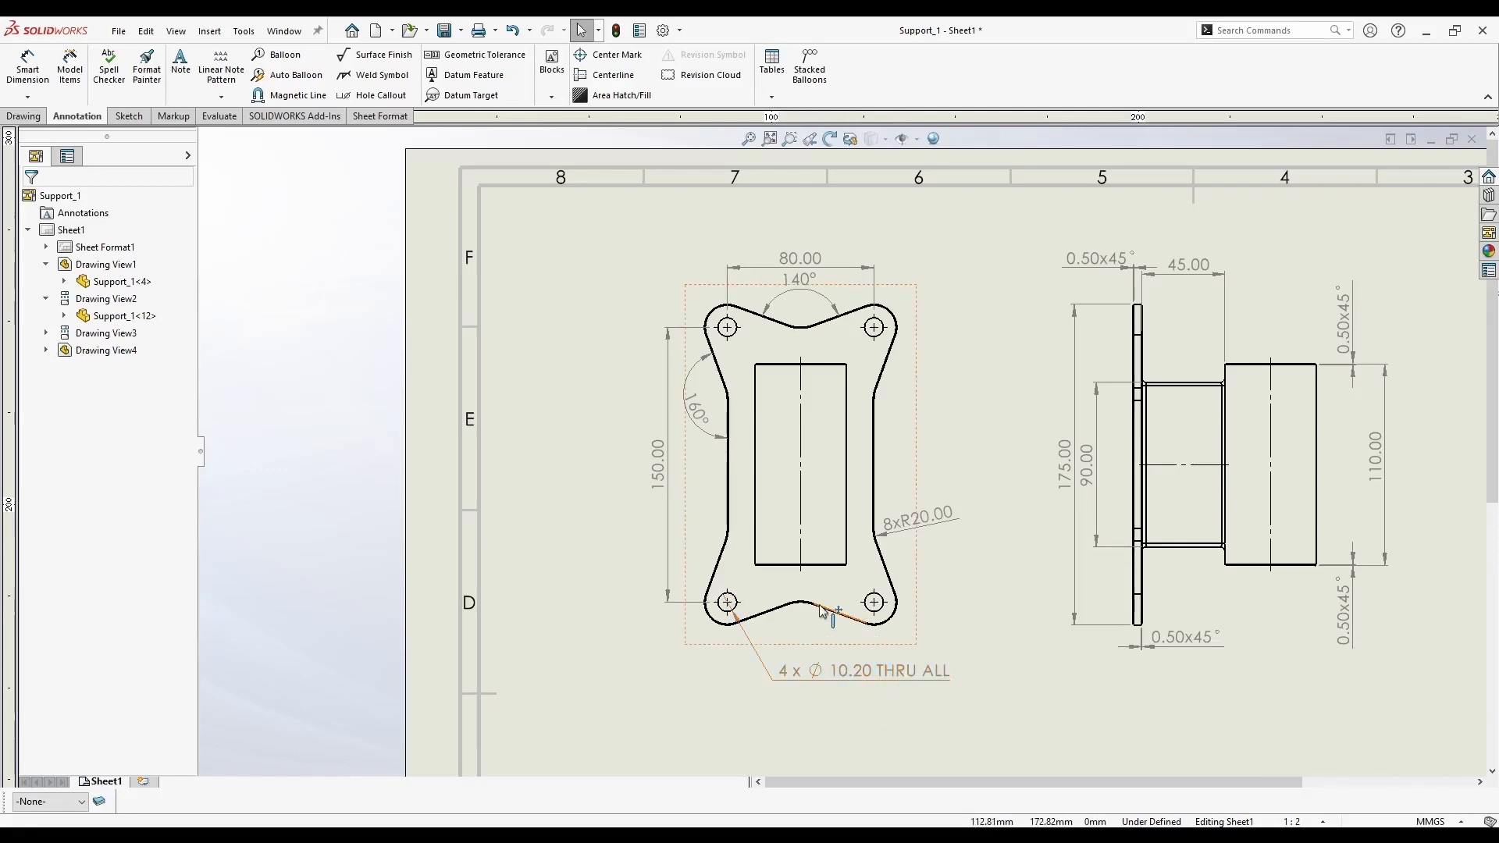
Dimension the radius of the plate's upper-right rounded corner in the Back view, placing the text outside the plate
click(28, 67)
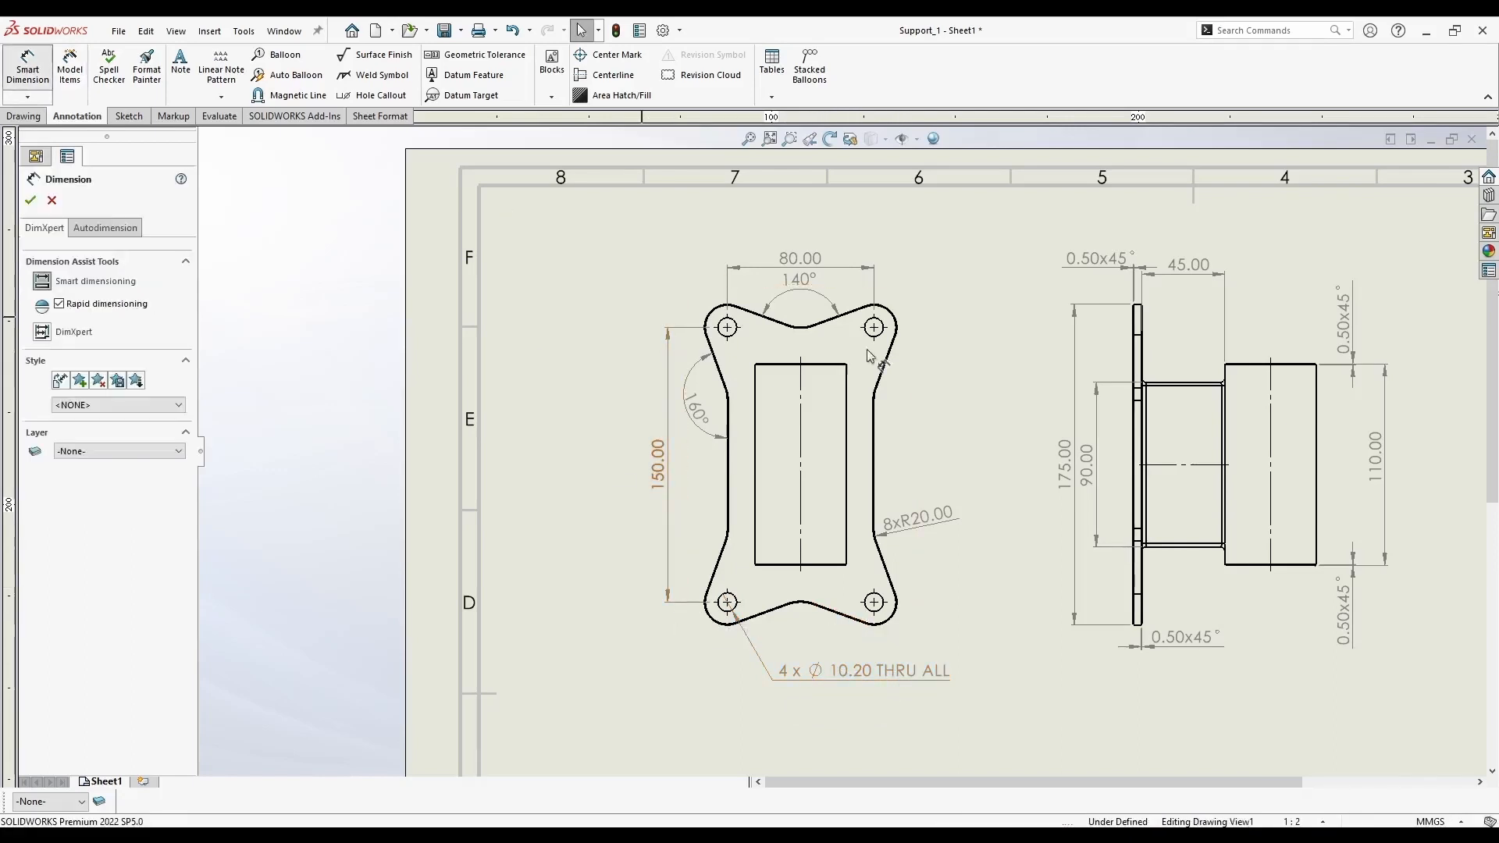
scroll(870, 355, up, 6)
click(851, 418)
scroll(874, 537, down, 3)
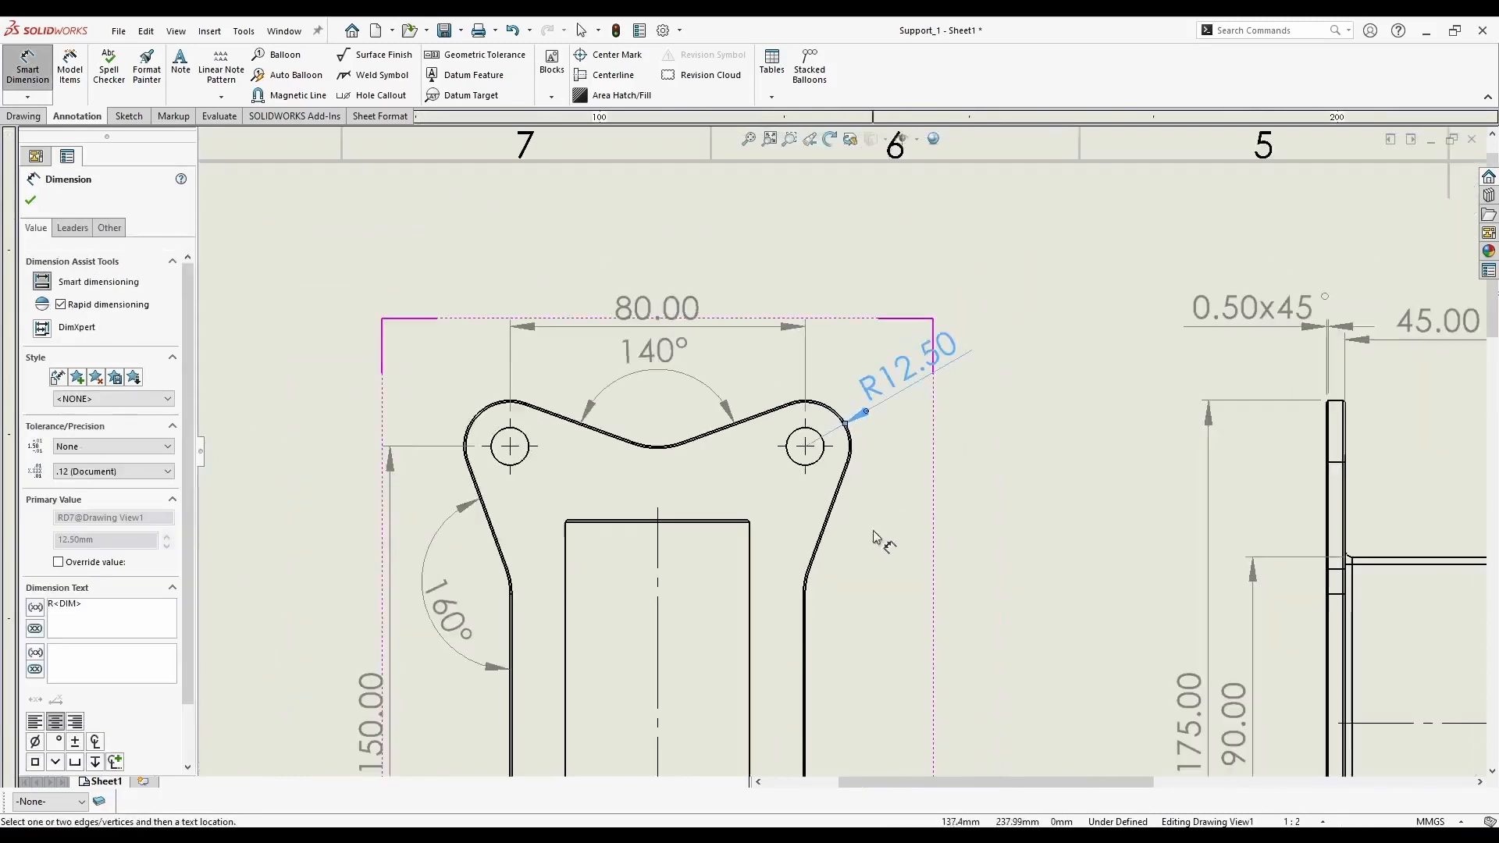
Dimension the plate's overall width in the projected view below the Back view, placing it above the plate
scroll(749, 643, up, 7)
scroll(773, 648, down, 6)
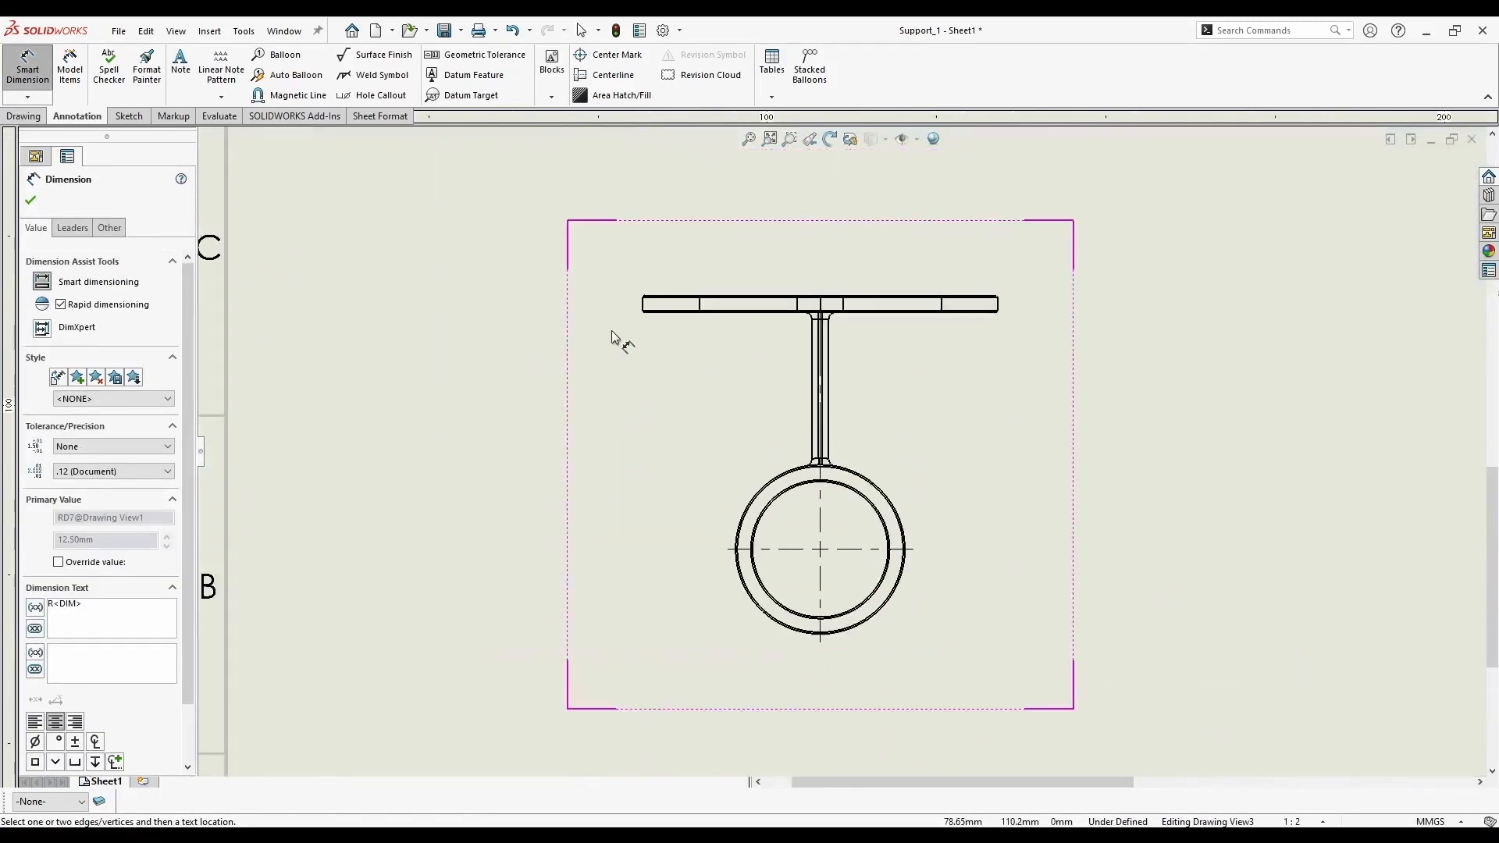
scroll(765, 359, up, 3)
click(603, 325)
click(1101, 332)
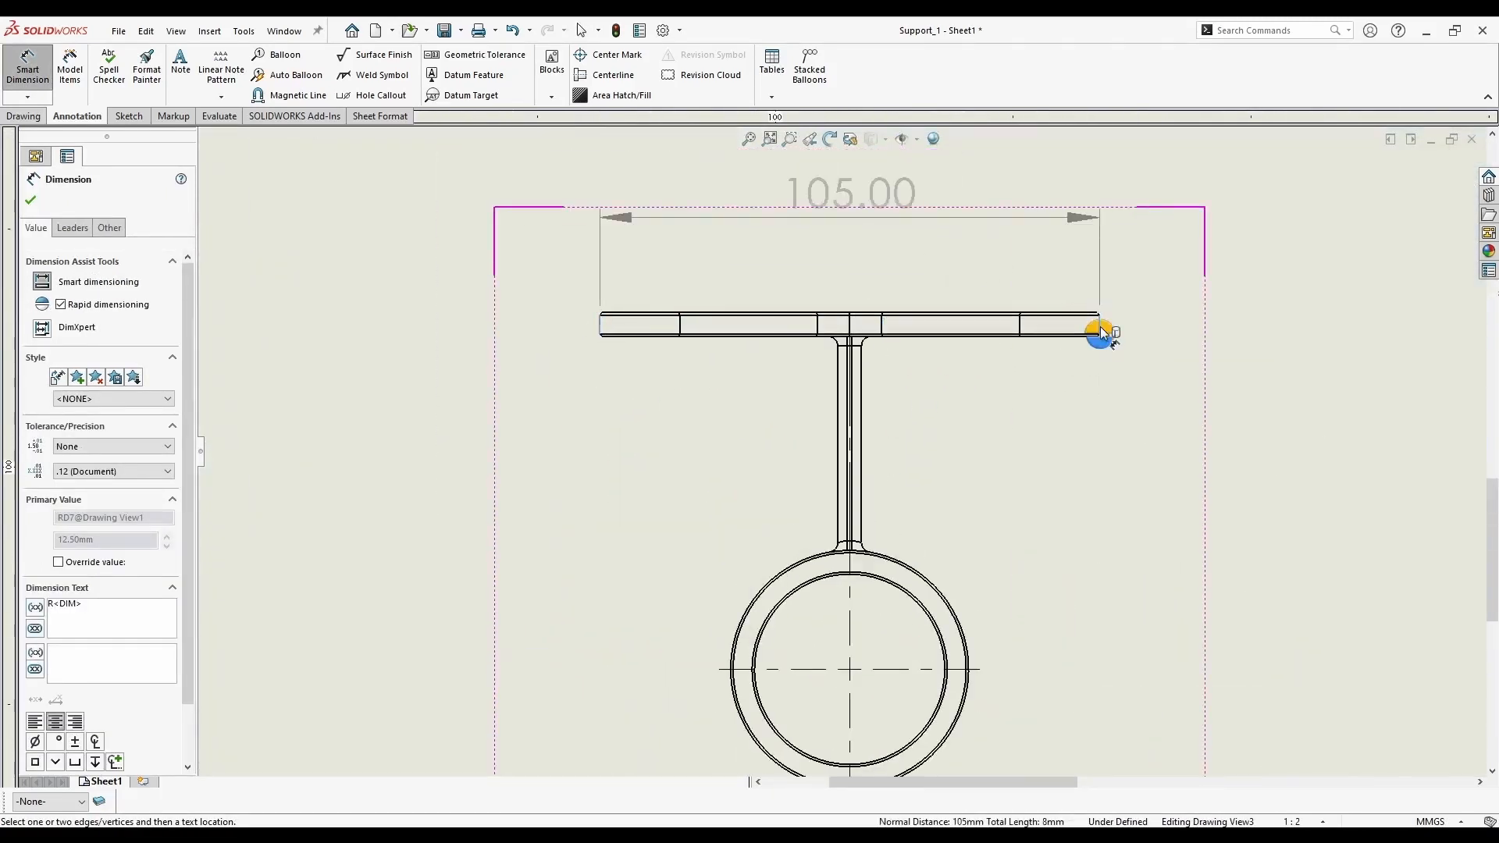
click(1101, 328)
Dimension the rib's thickness above the plate and the plate's thickness beside it in the lower projected view
click(838, 390)
click(862, 375)
click(861, 370)
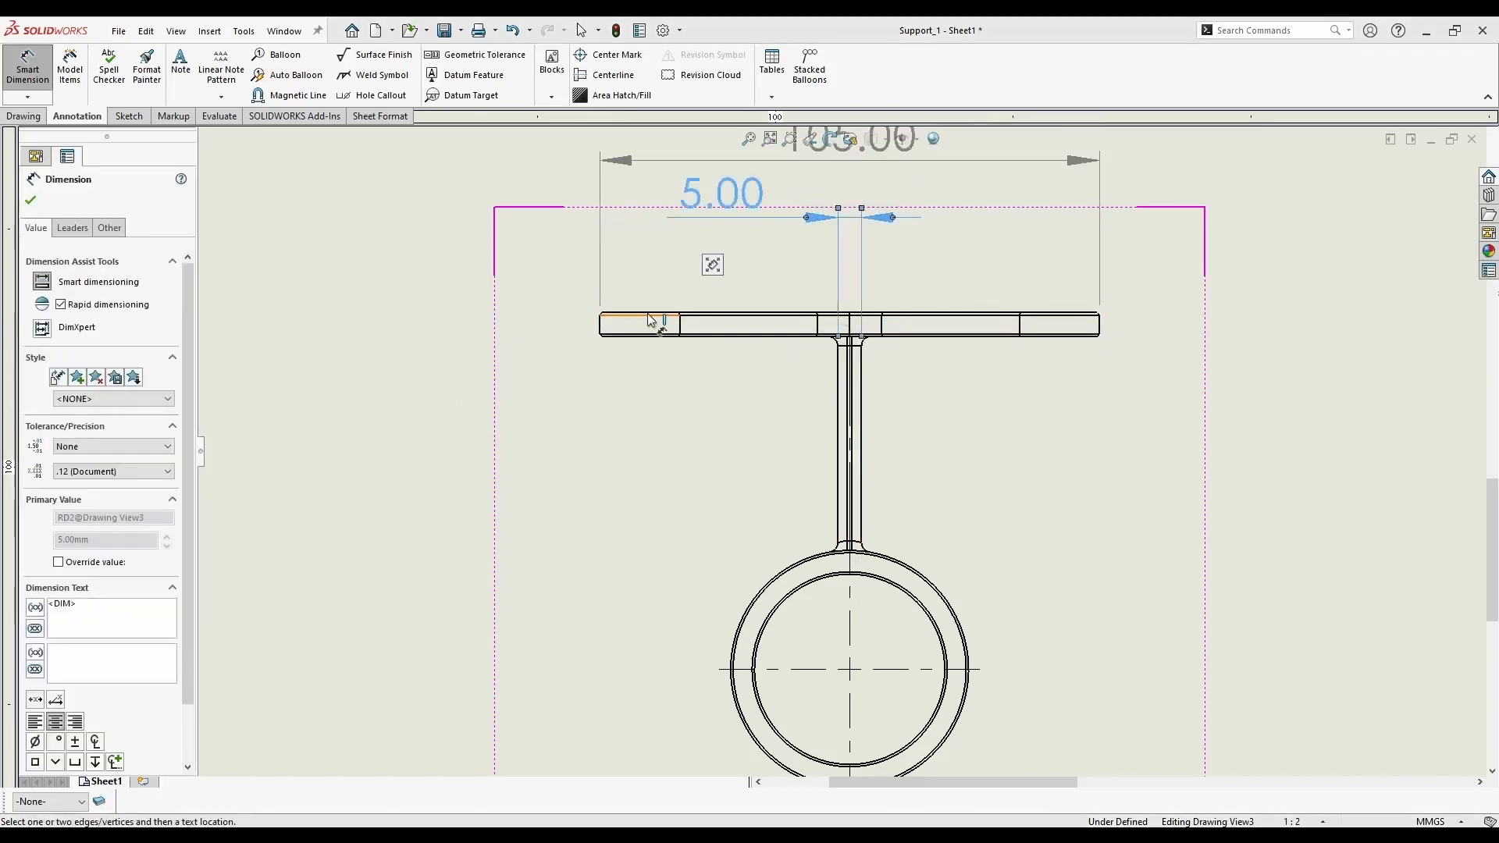
click(644, 314)
click(665, 336)
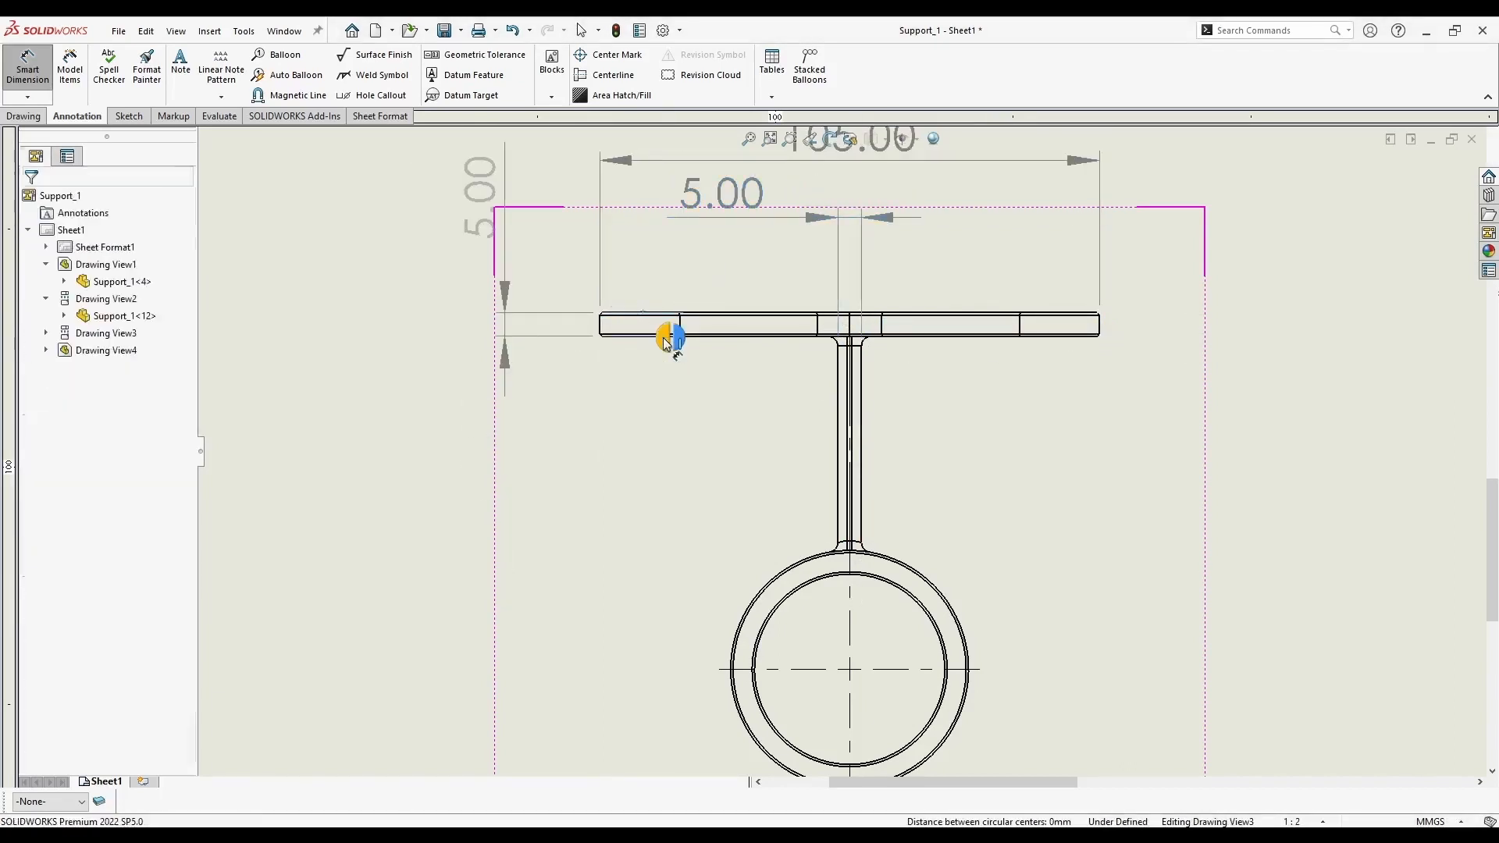
Dimension the vertical distance from the tube's horizontal centerline to the plate's upper edge, outside the plate thickness dimension
scroll(764, 435, down, 2)
click(793, 603)
scroll(702, 334, up, 2)
click(746, 371)
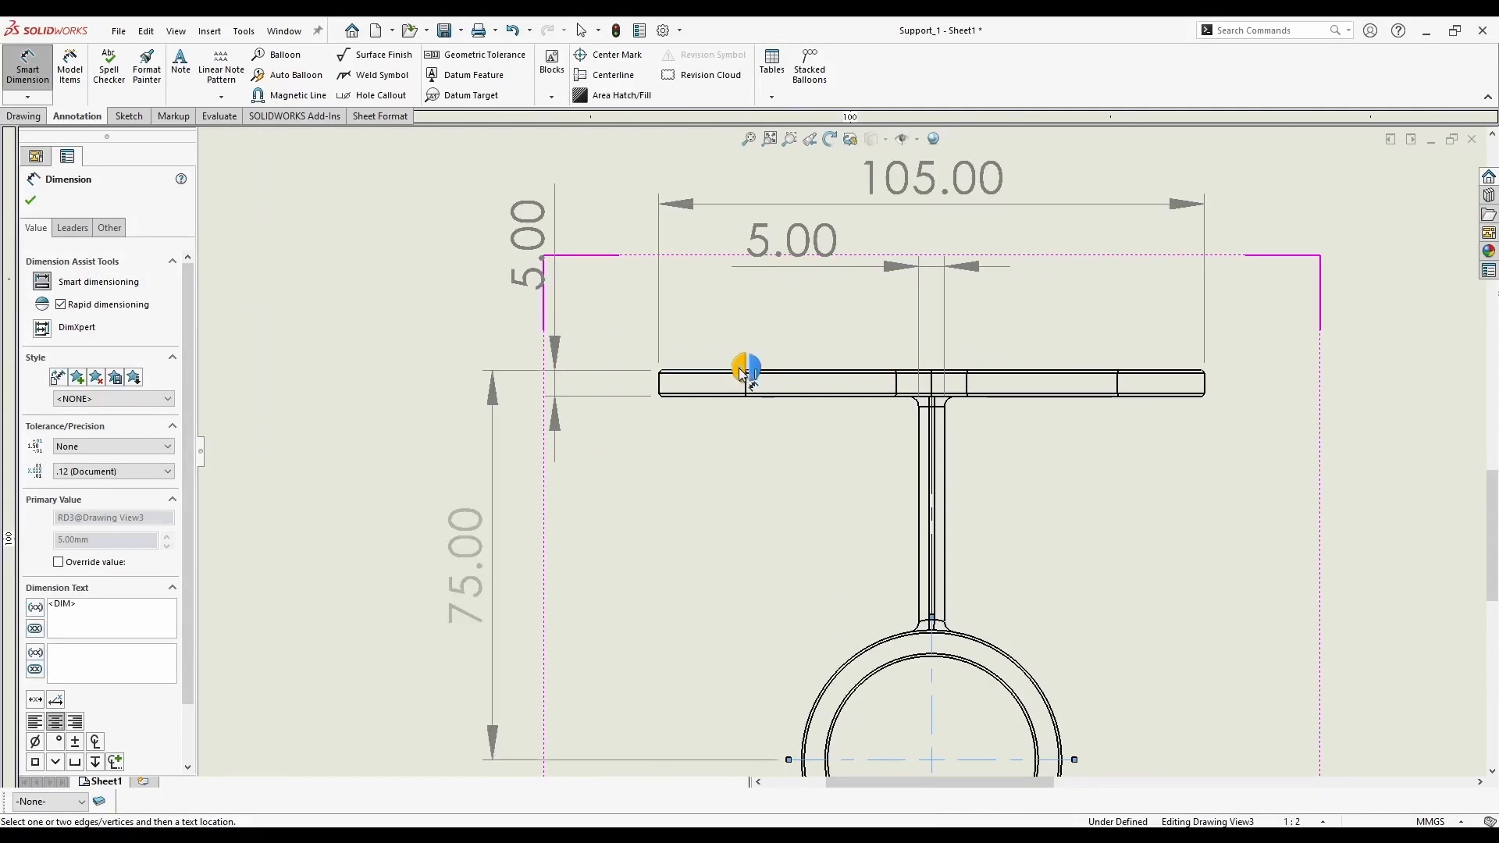
click(741, 370)
scroll(845, 488, down, 2)
scroll(789, 334, down, 2)
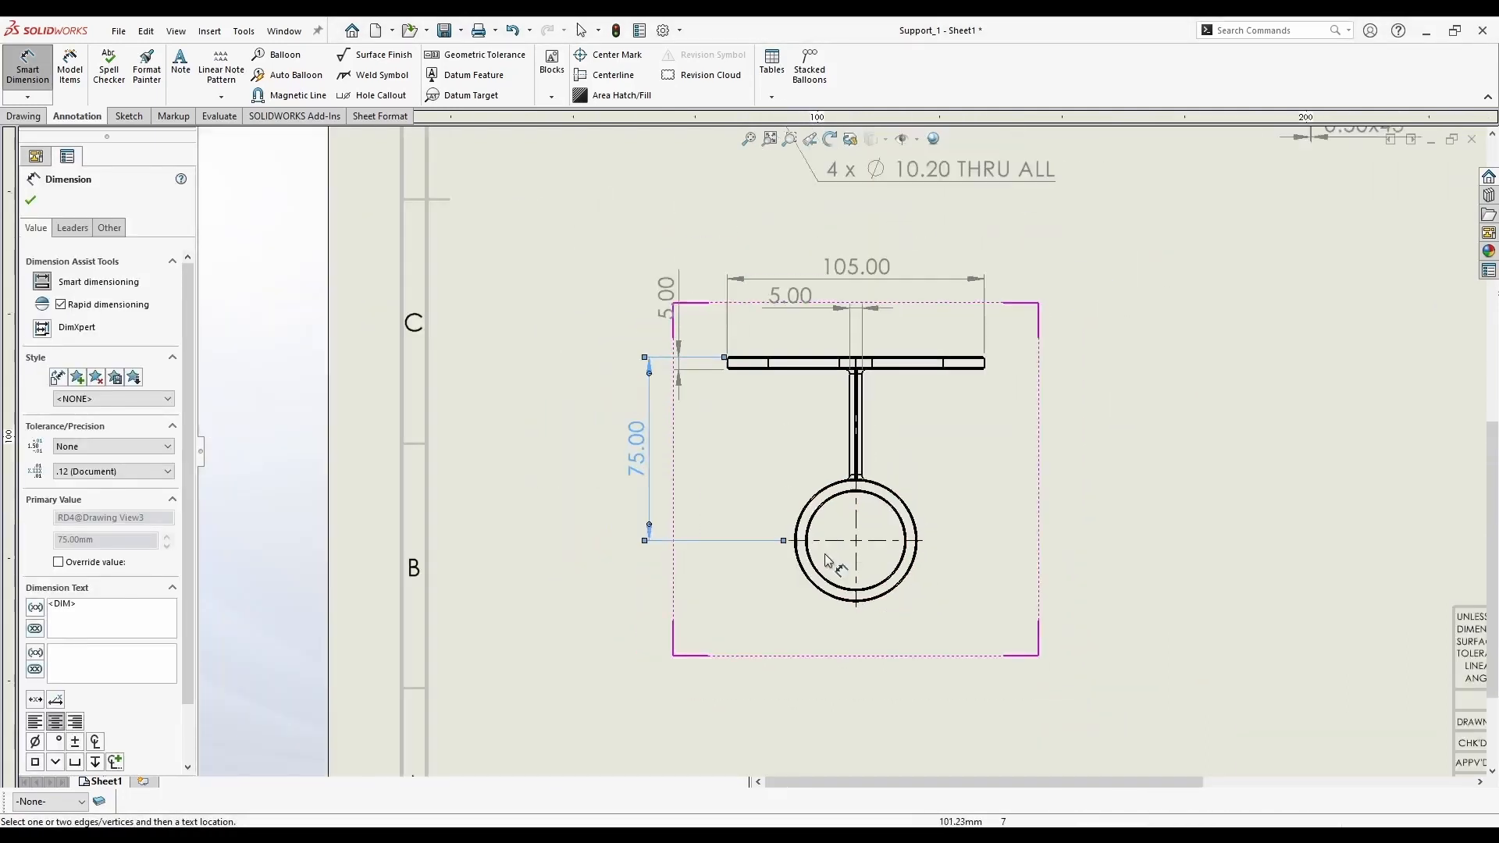
Dimension the tube's outer and inner diameters in the lower projected view, placing both texts outside the circles
scroll(800, 546, up, 3)
click(796, 545)
click(722, 546)
click(847, 570)
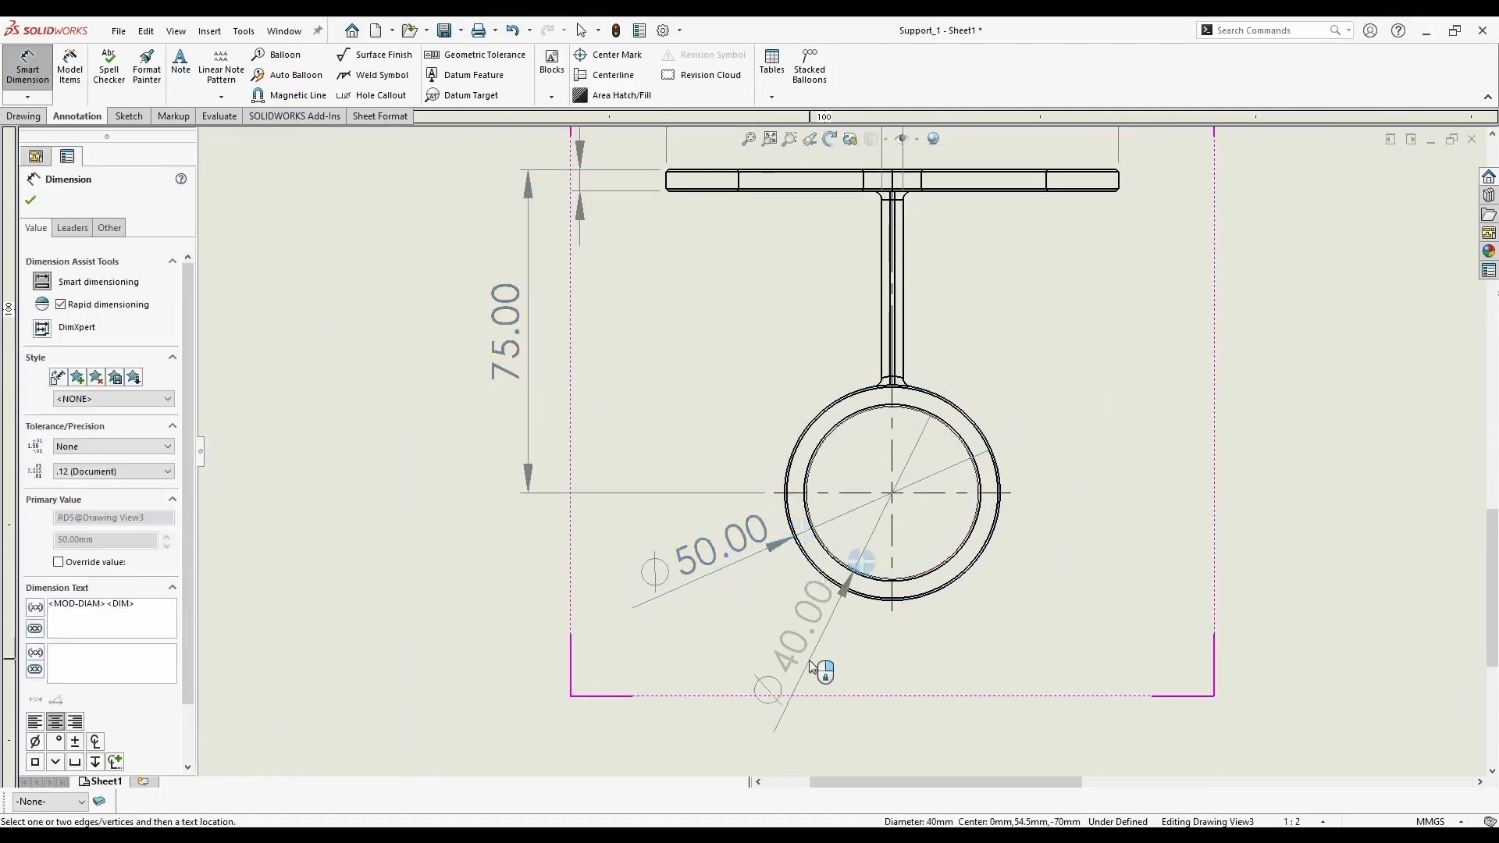
click(801, 665)
key(Escape)
key(f)
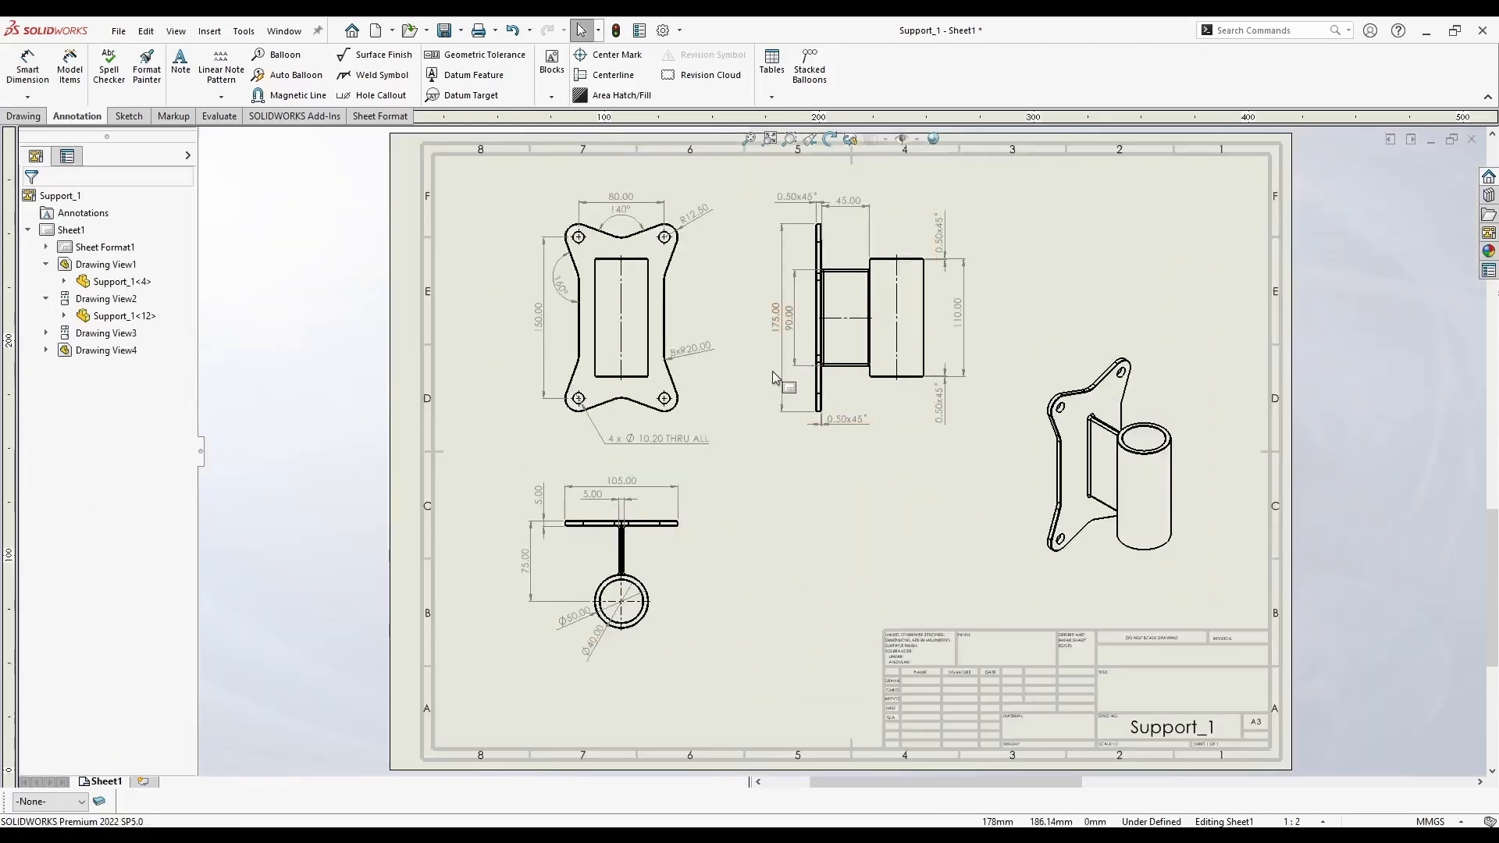
Set the isometric view's display style to Shaded With Edges
scroll(1106, 455, up, 2)
click(1149, 349)
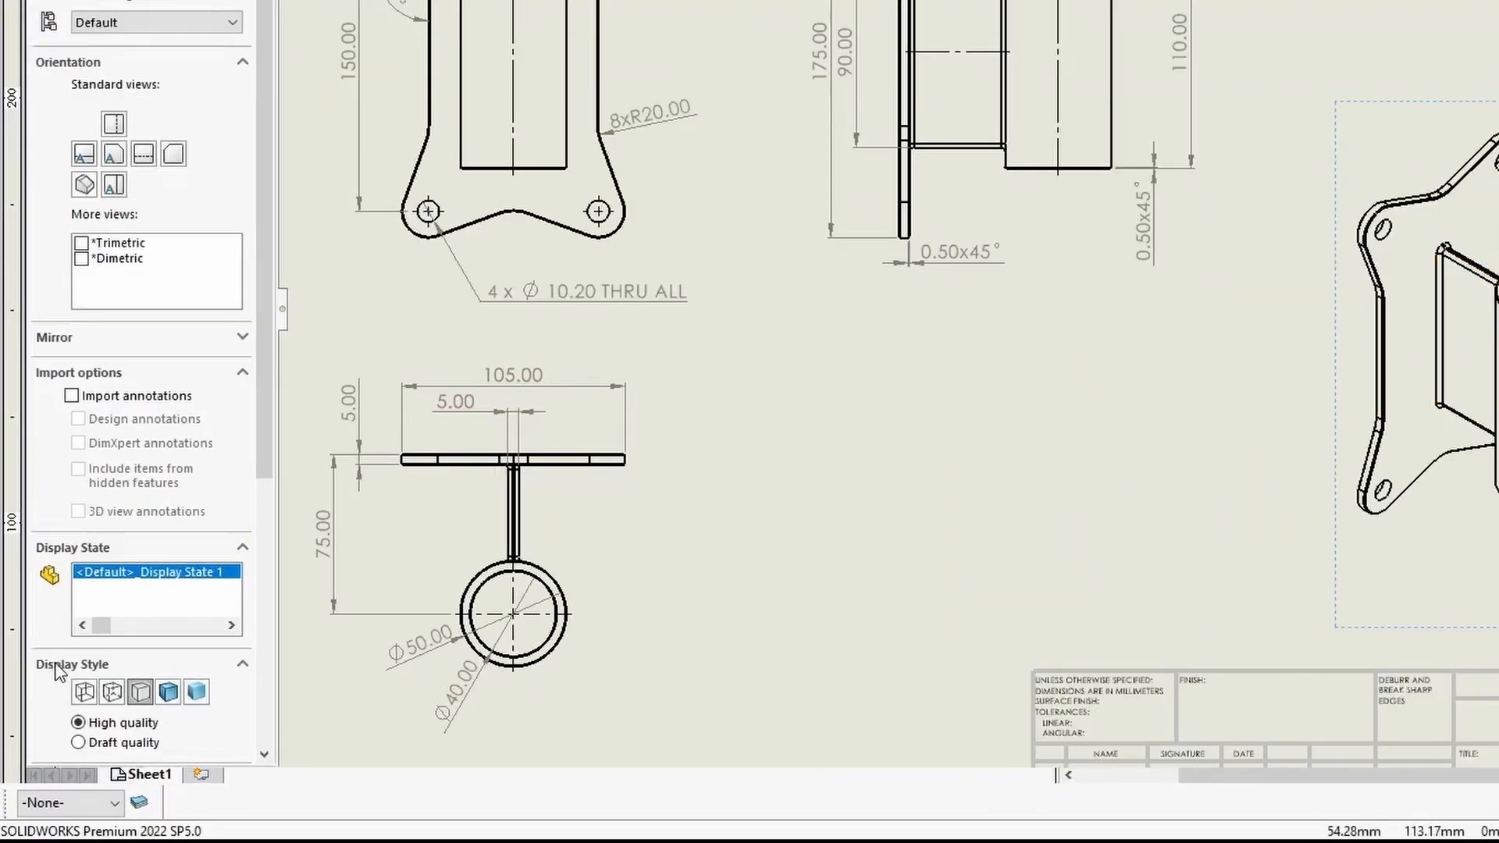
click(169, 691)
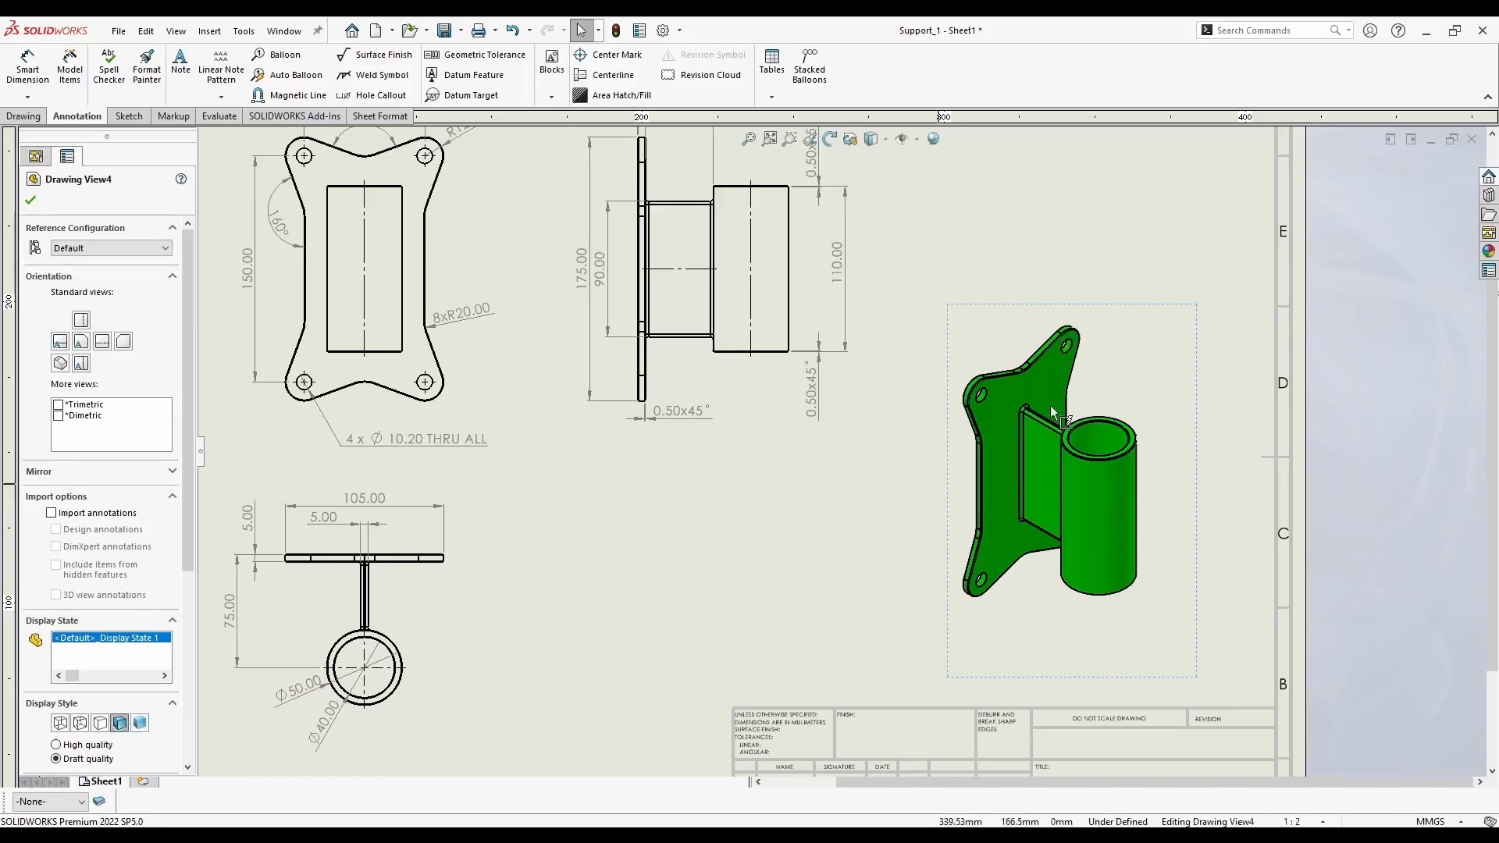
click(859, 508)
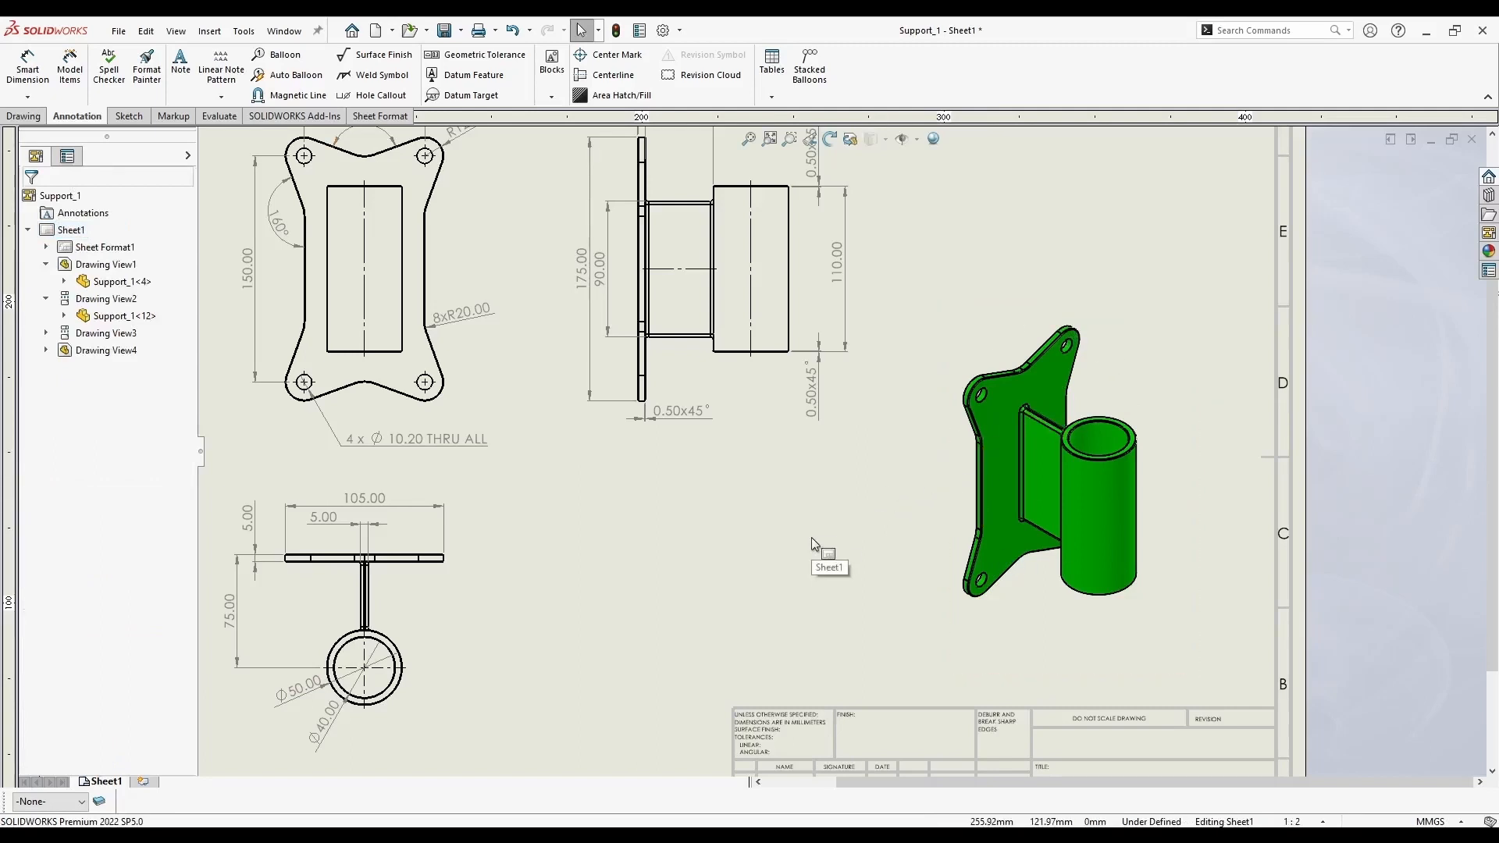
Add the note R2 to the isometric view with a leader to the vertical fillet edge between rib and plate
click(180, 62)
scroll(1151, 421, down, 2)
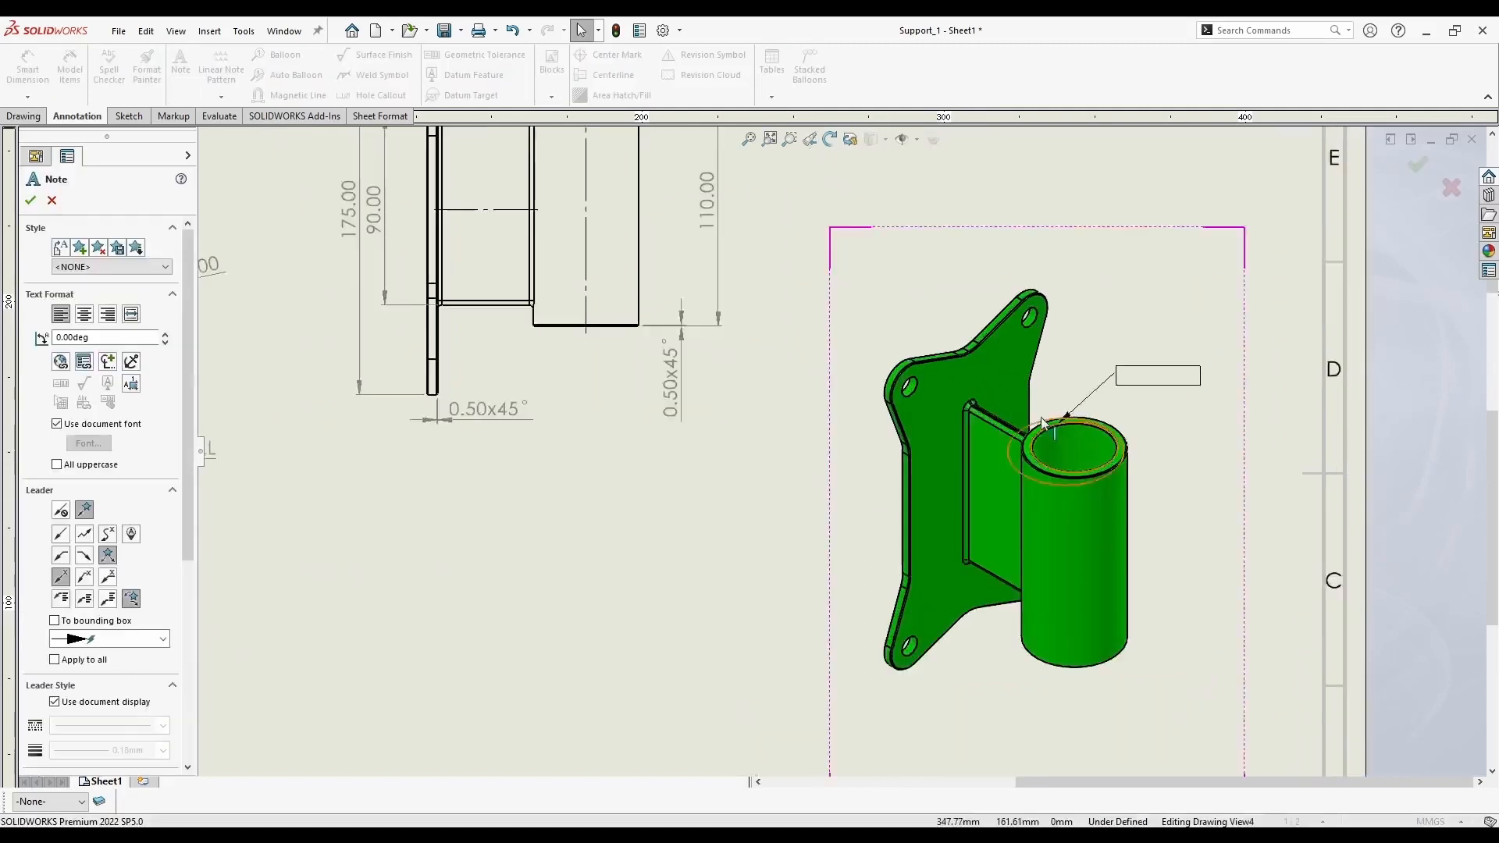
scroll(1031, 402, down, 6)
click(821, 457)
scroll(843, 461, up, 2)
click(1098, 270)
text(R2)
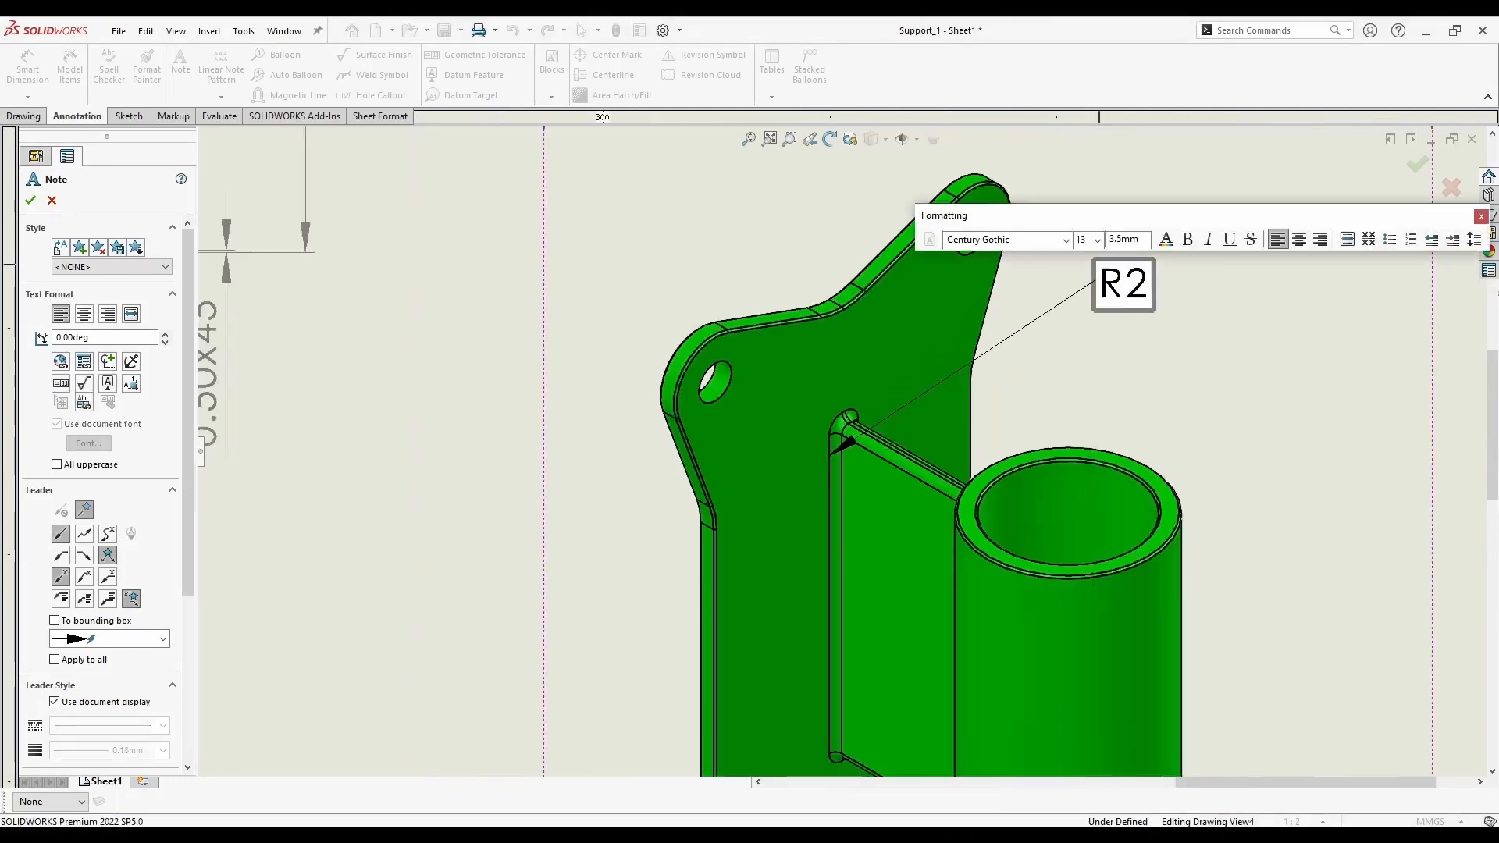
key(Escape)
Add a second leader from the R2 note to the rib's upper edge and switch the note to bent leaders
click(846, 460)
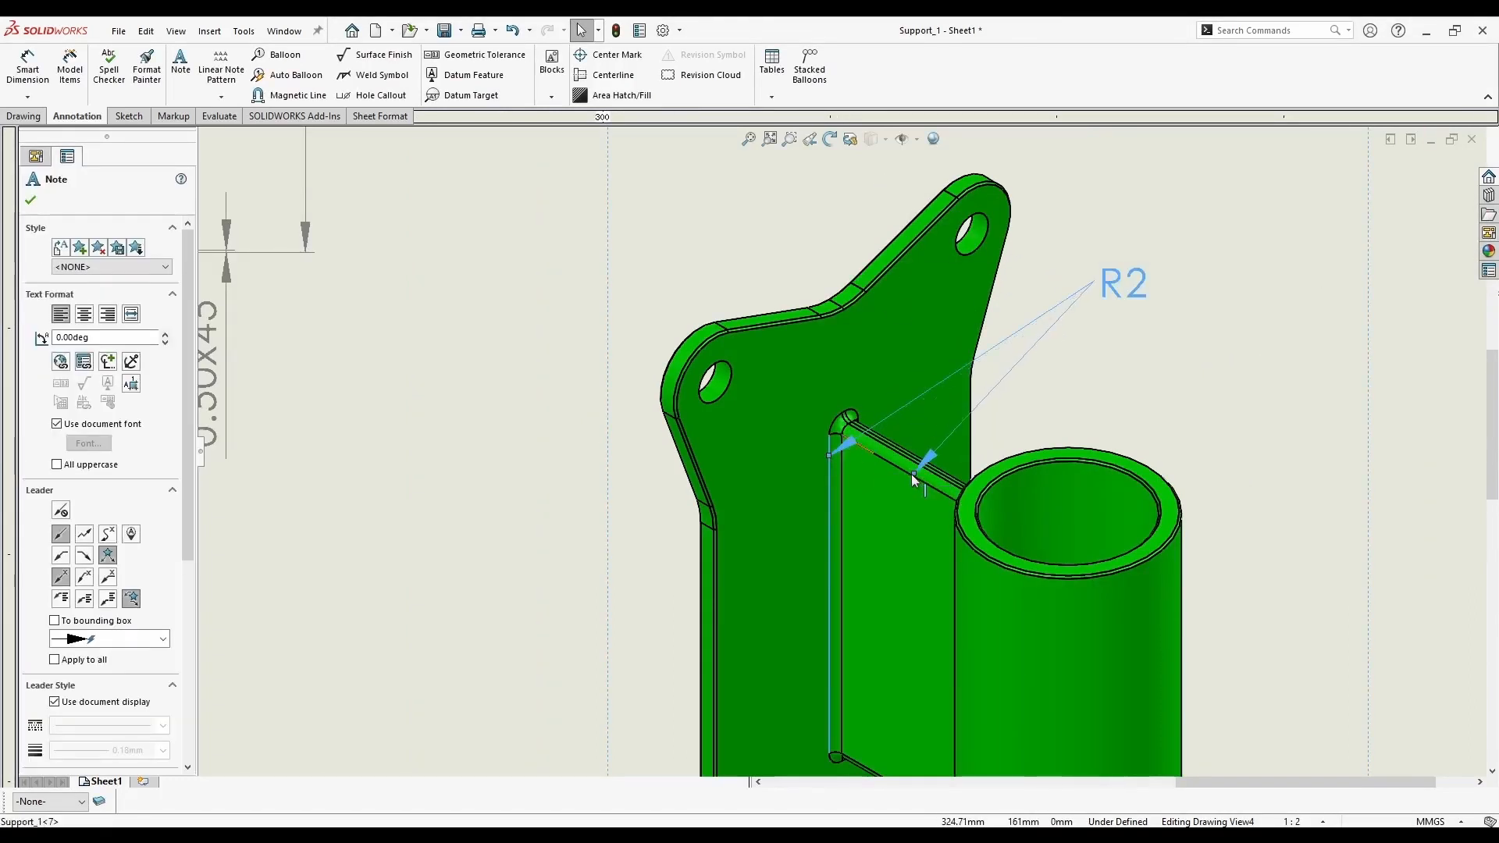
click(1088, 377)
click(1083, 293)
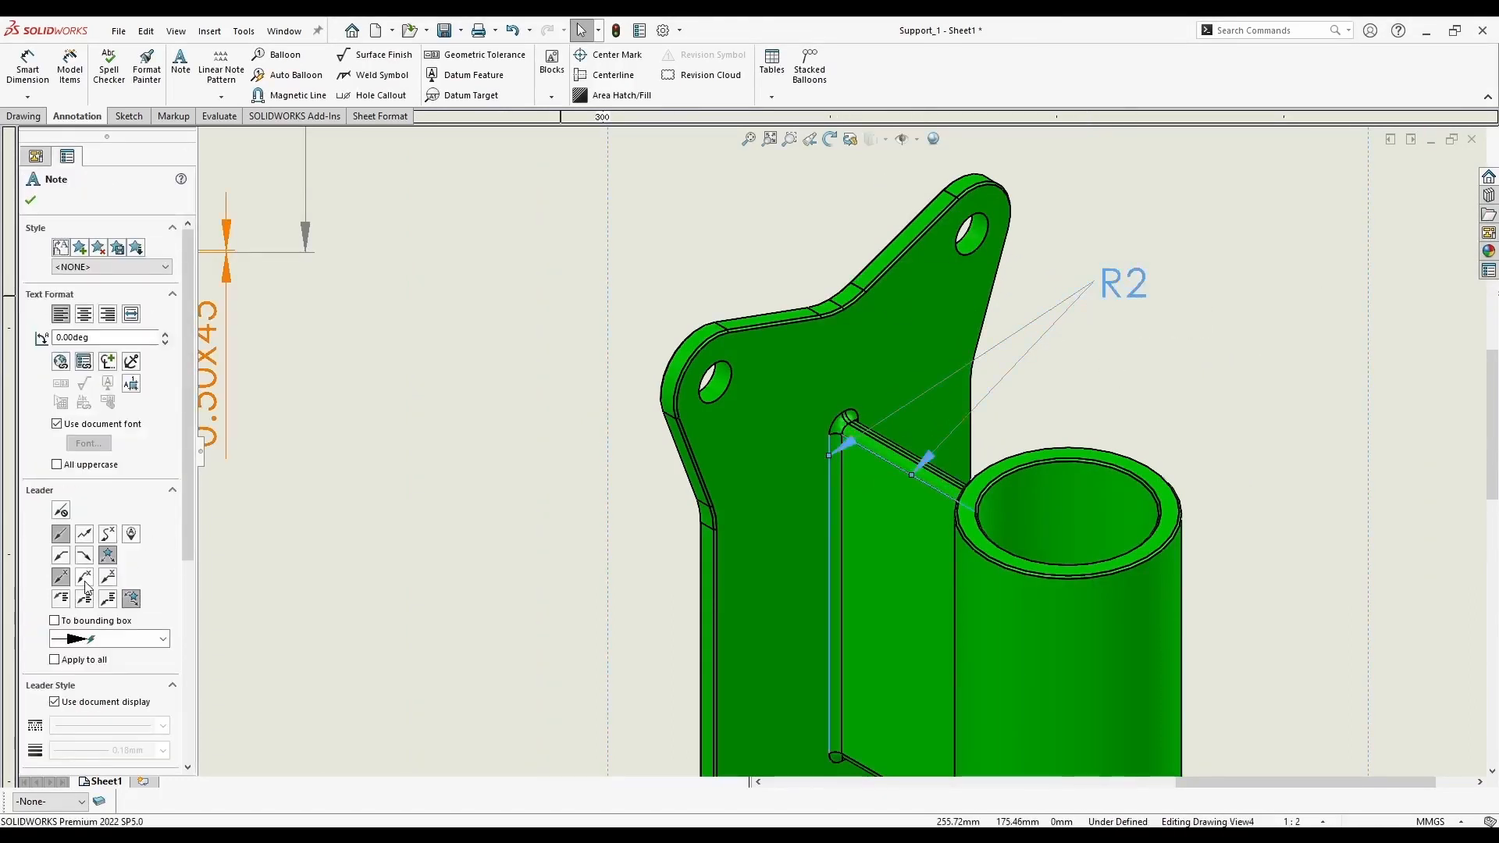
click(87, 586)
click(441, 318)
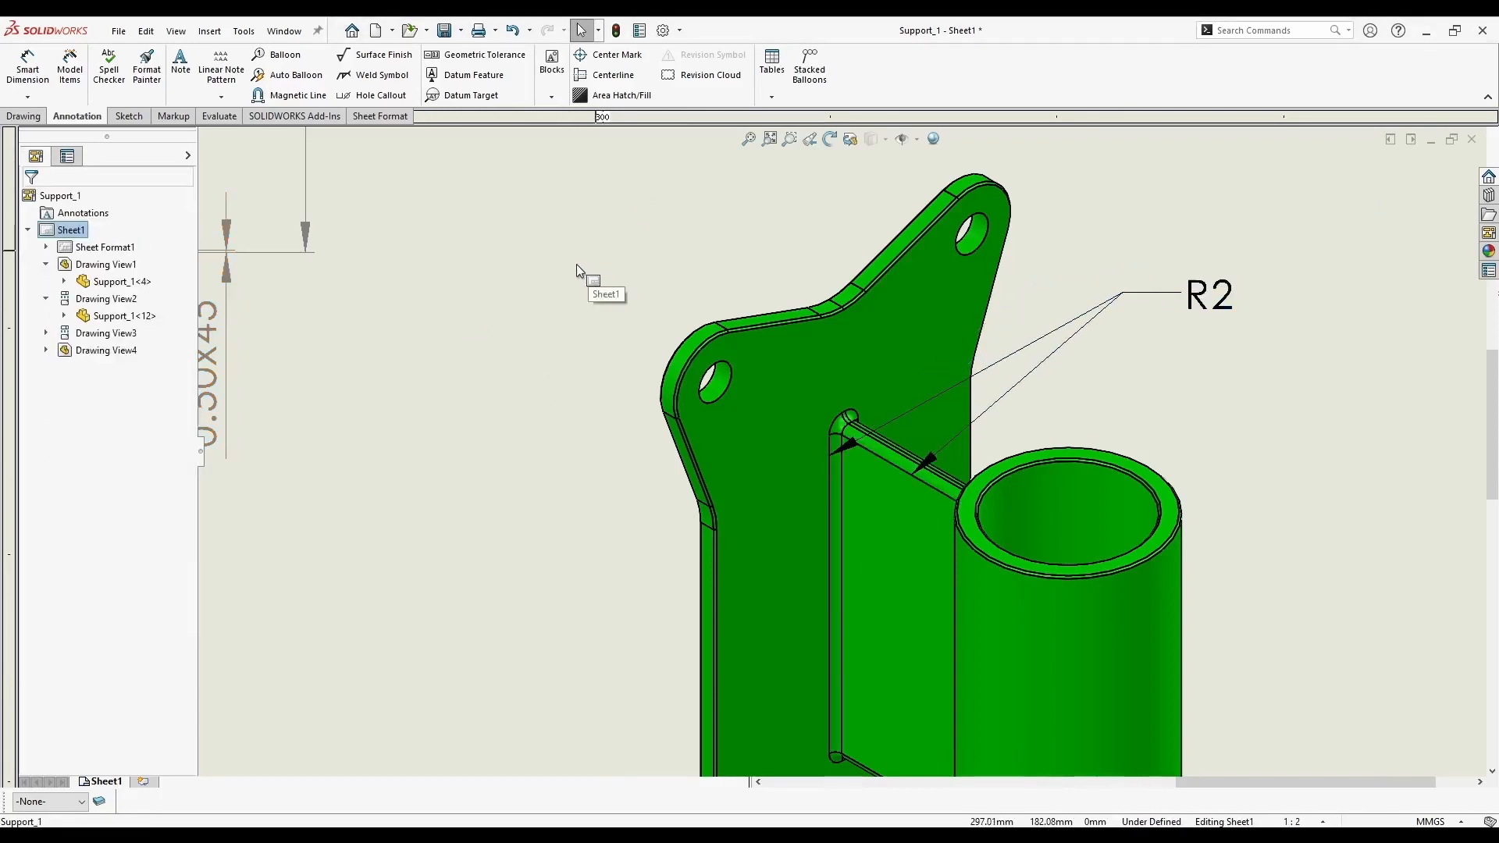
key(f)
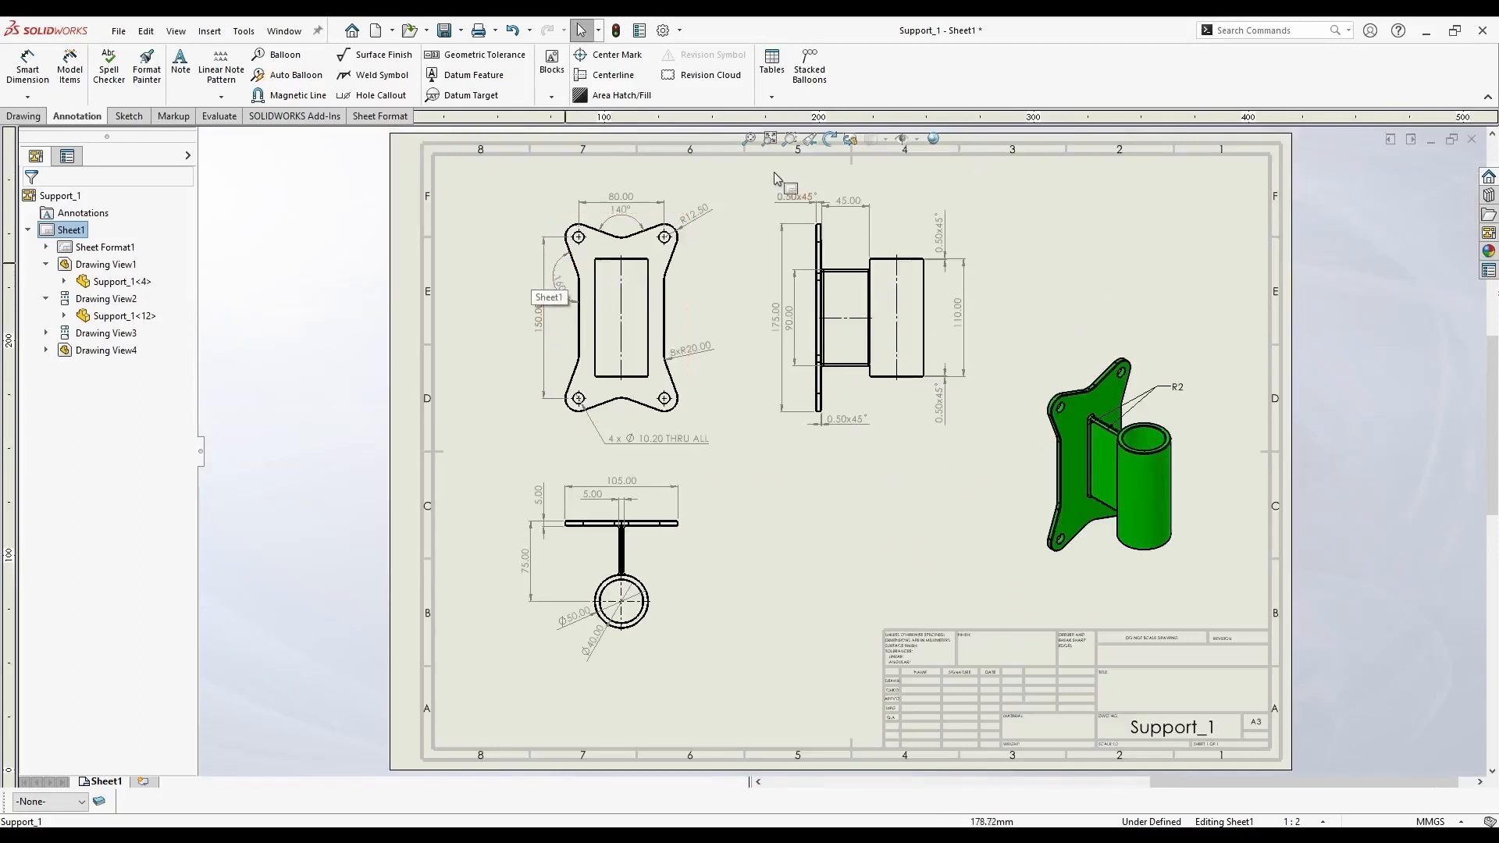